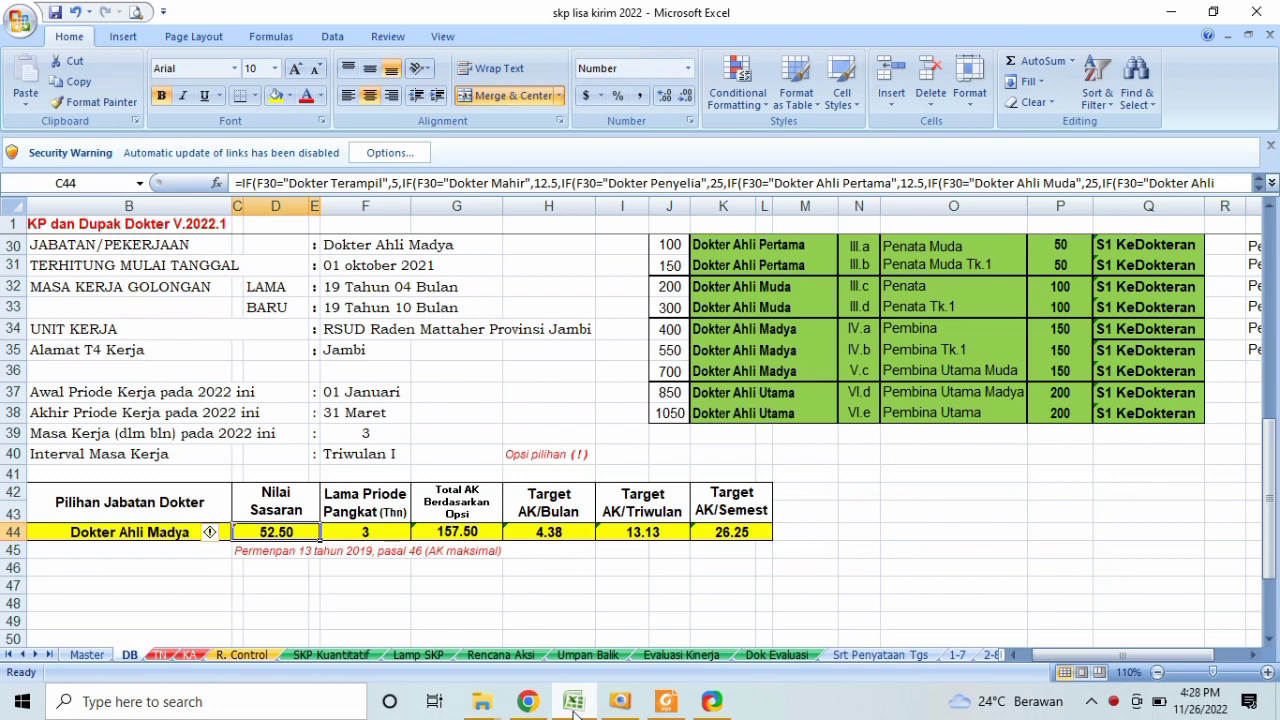
# Step: Review the doctor's employment data and the credit target table on the DB sheet
pyautogui.click(602, 334)
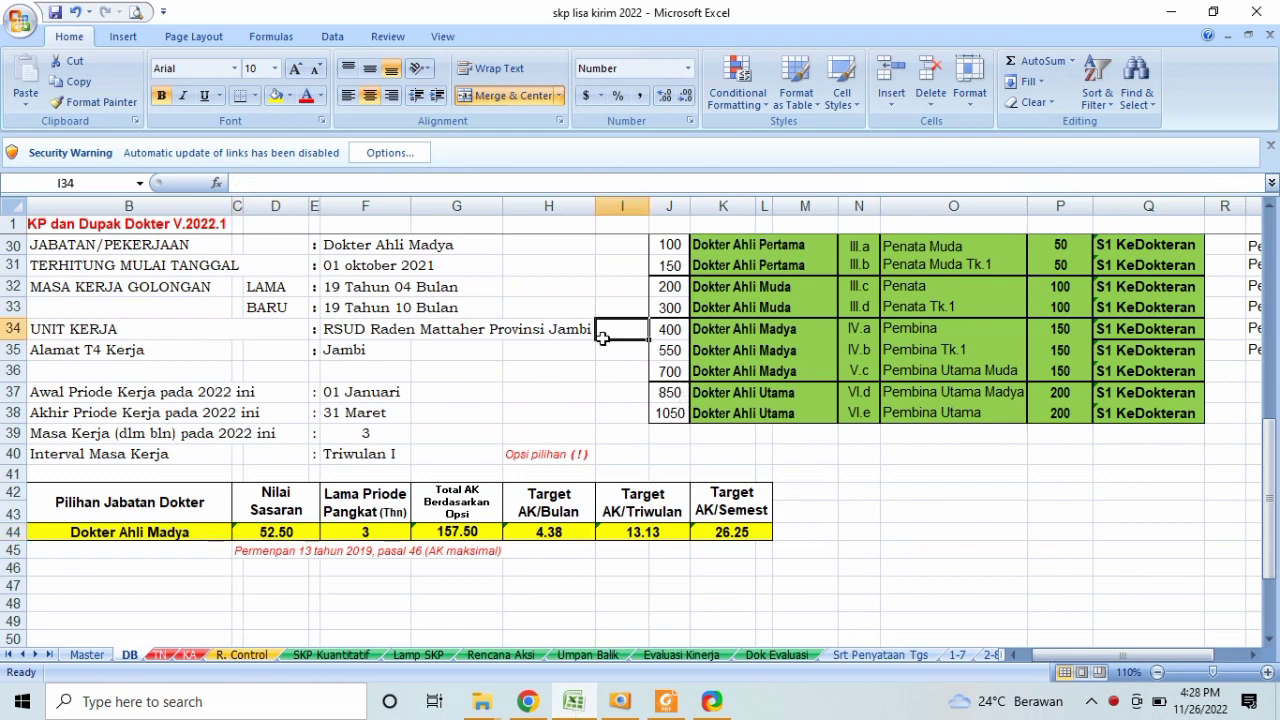
pyautogui.press('Down')
pyautogui.press('Down')
pyautogui.press('Down')
pyautogui.press('Down')
pyautogui.press('Down')
pyautogui.press('Down')
pyautogui.press('Down')
pyautogui.press('Down')
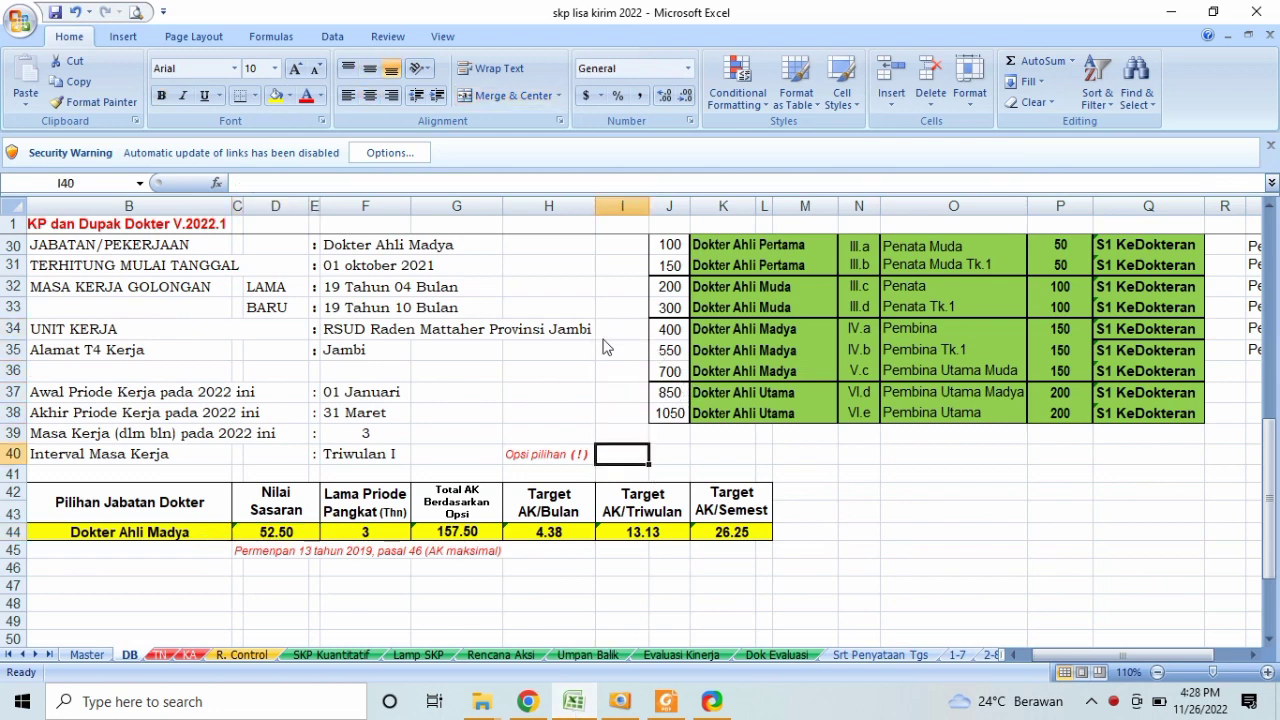
pyautogui.press('Up')
pyautogui.press('Up')
pyautogui.press('Up')
pyautogui.press('Up')
pyautogui.press('Up')
pyautogui.press('Up')
pyautogui.press('Up')
pyautogui.press('Up')
pyautogui.press('Up')
pyautogui.press('Up')
pyautogui.press('Up')
pyautogui.press('Up')
pyautogui.press('Up')
pyautogui.press('Up')
pyautogui.press('Up')
pyautogui.press('Up')
pyautogui.press('Up')
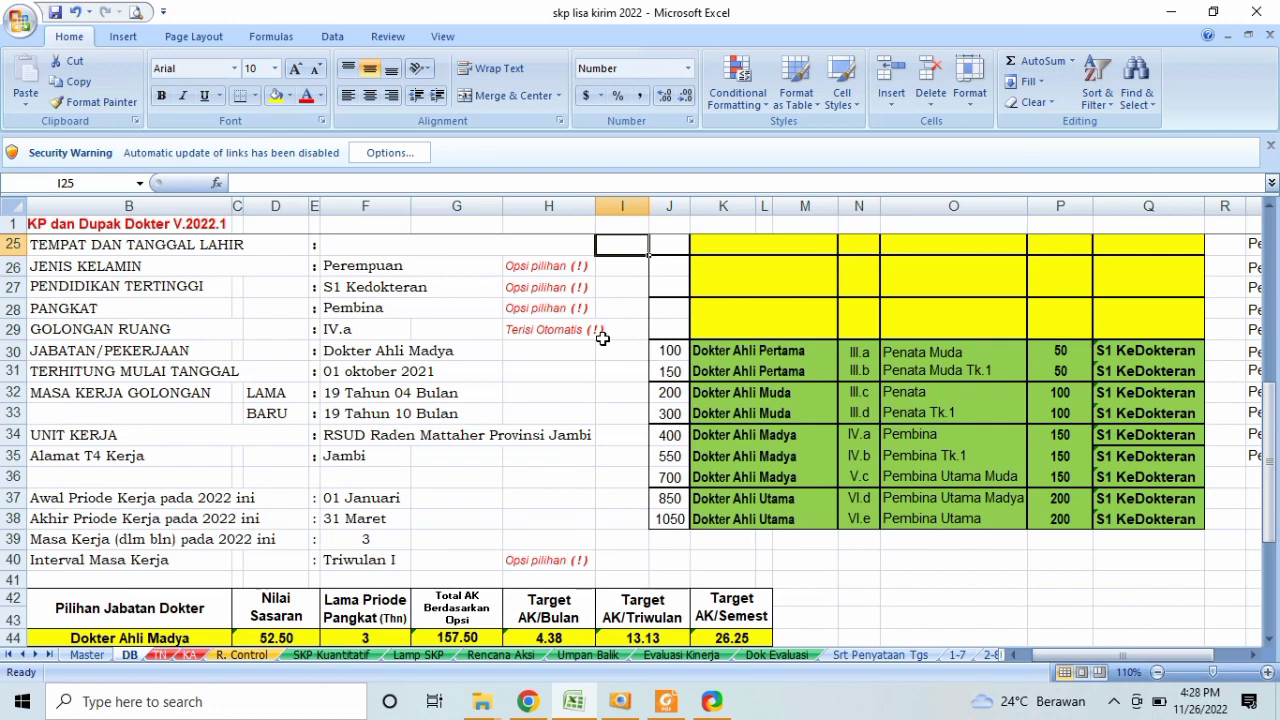
# Step: View the Penetapan Angka Kredit photo in ACDSee, and compare it with the Dokter Ahli Madya IV.a row in the Excel rank table
pyautogui.click(622, 706)
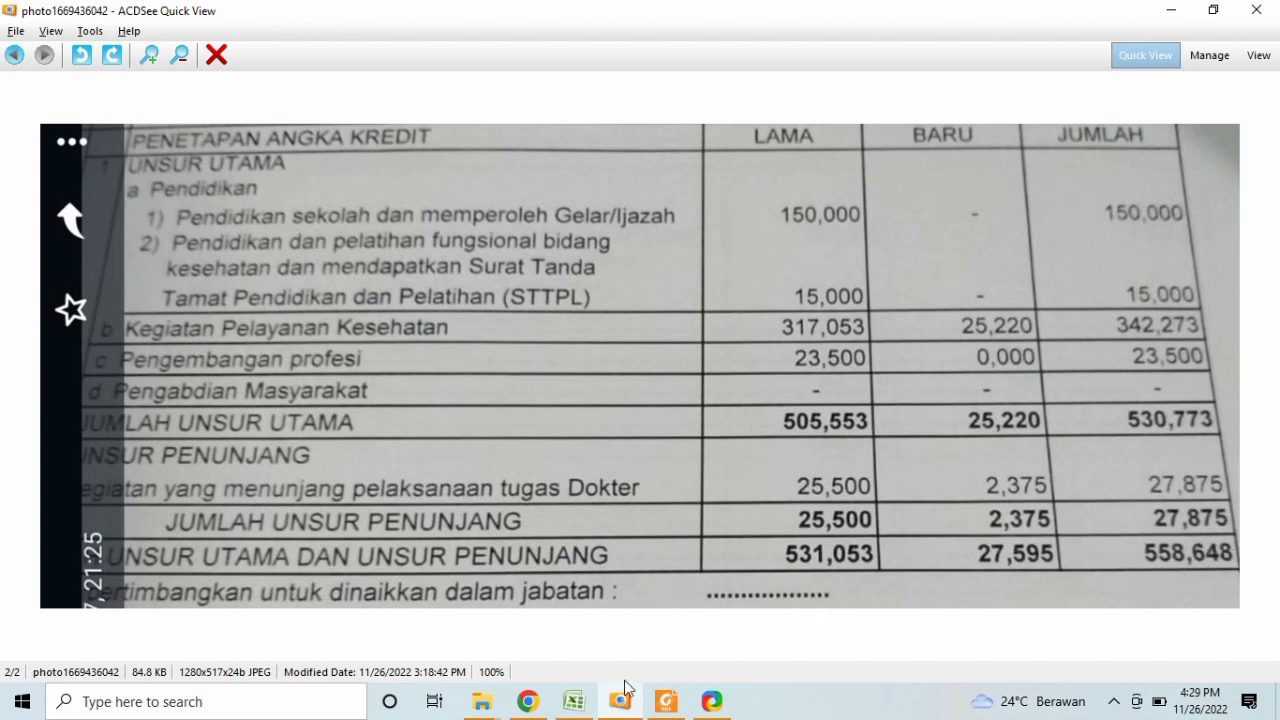
pyautogui.click(585, 708)
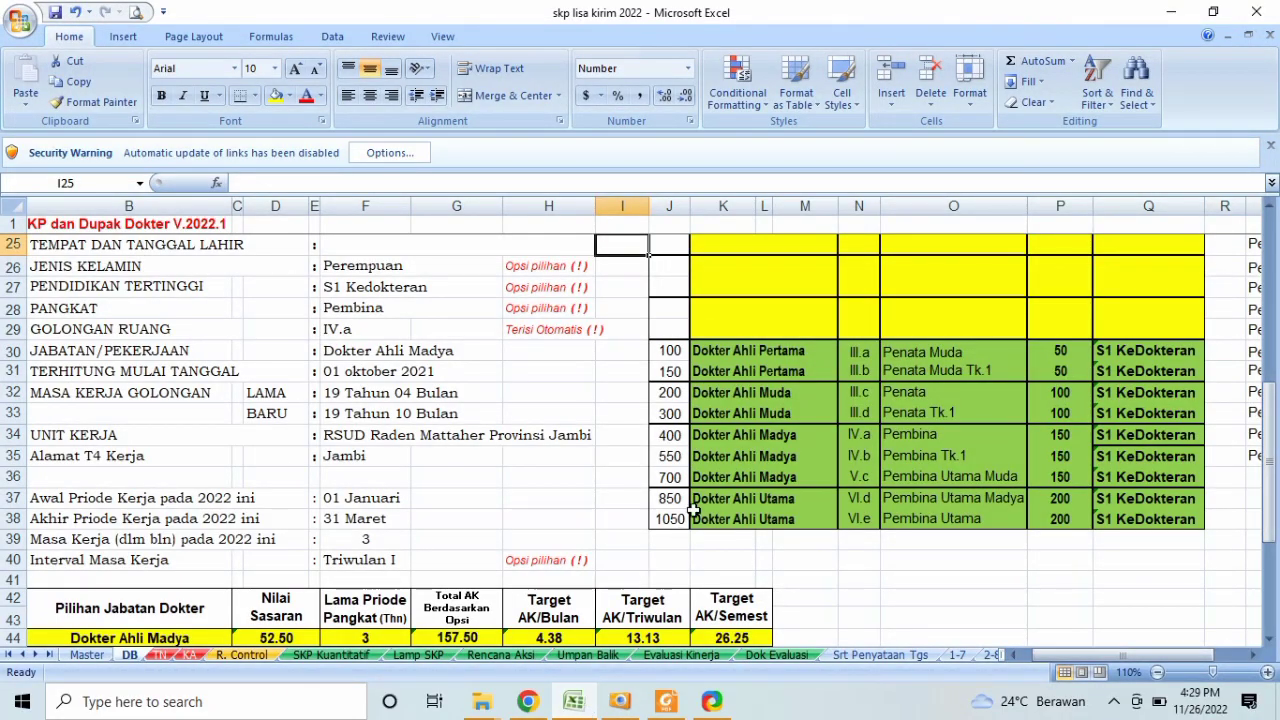
pyautogui.click(722, 457)
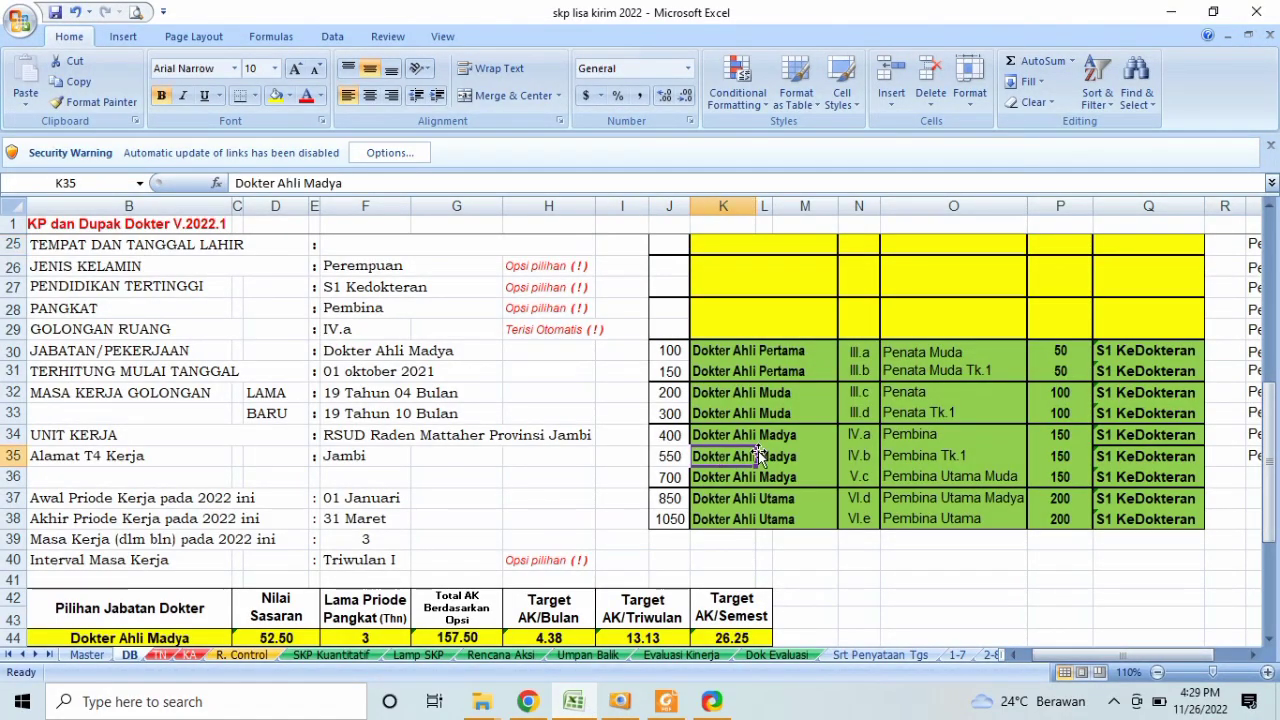
pyautogui.click(746, 435)
pyautogui.click(663, 440)
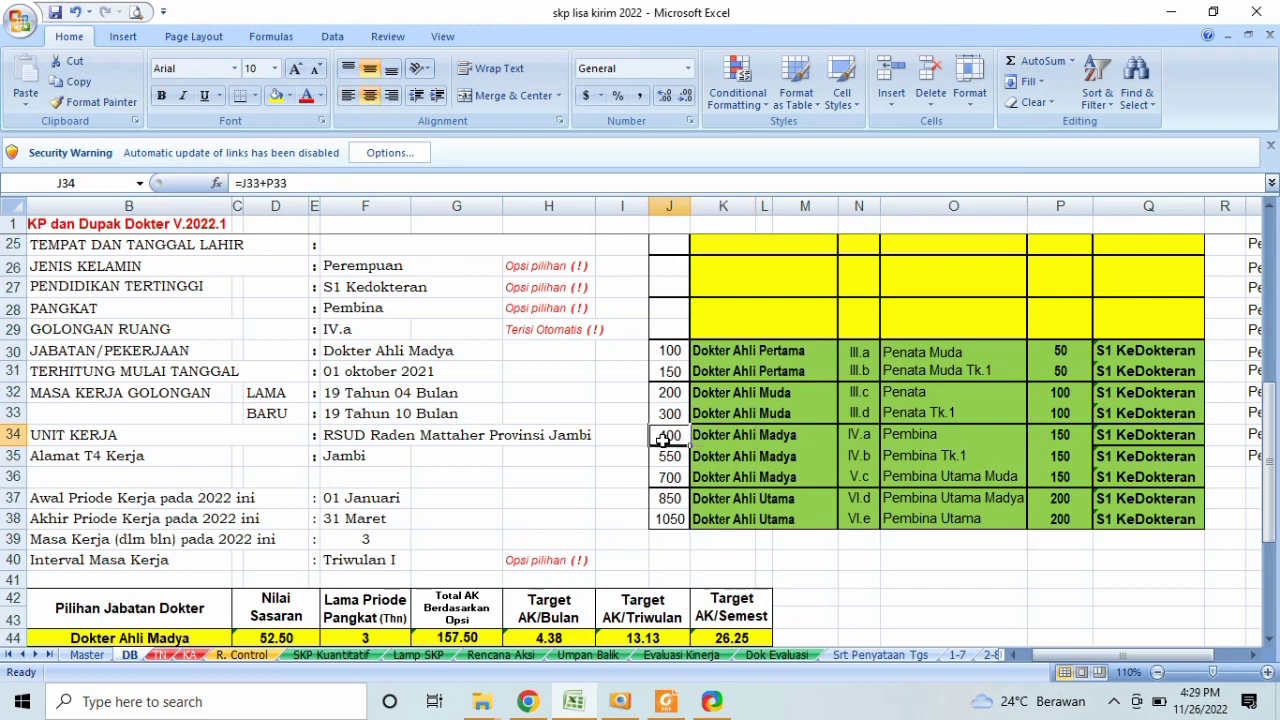
pyautogui.click(809, 436)
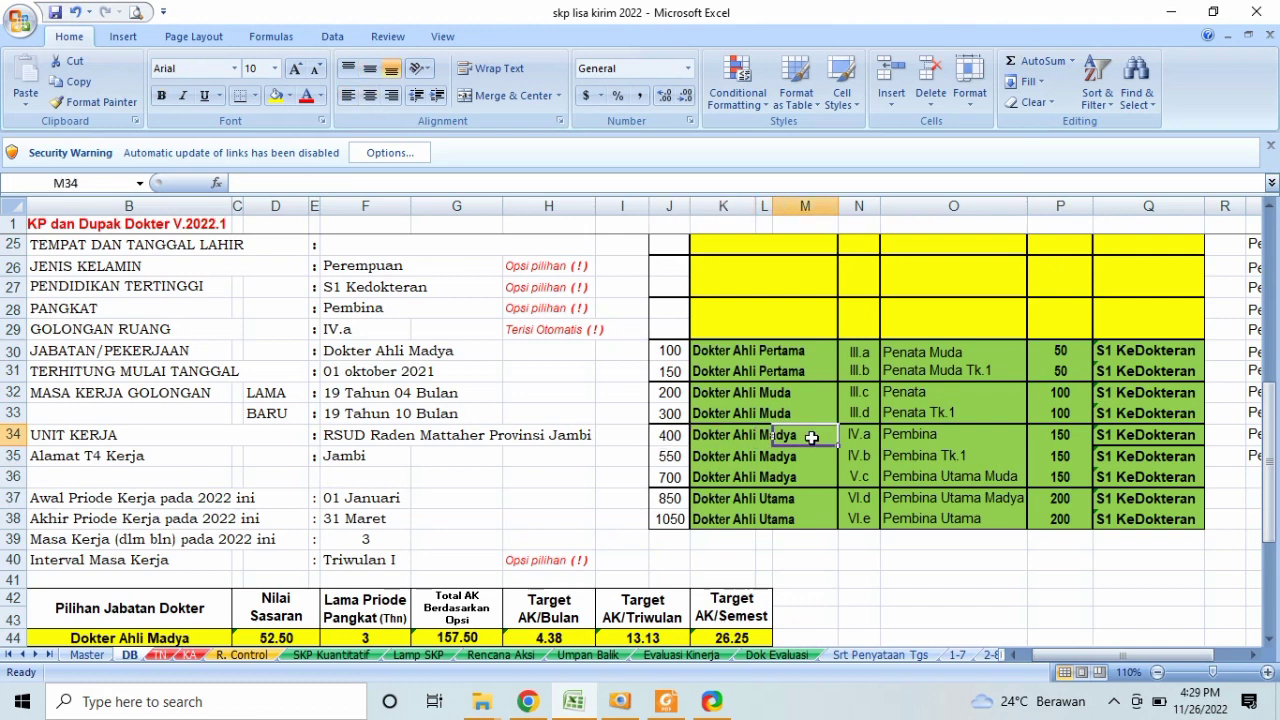
# Step: Check the Golongan Ruang and Pangkat fields against the Pembina IV.a row of the rank table
pyautogui.click(365, 331)
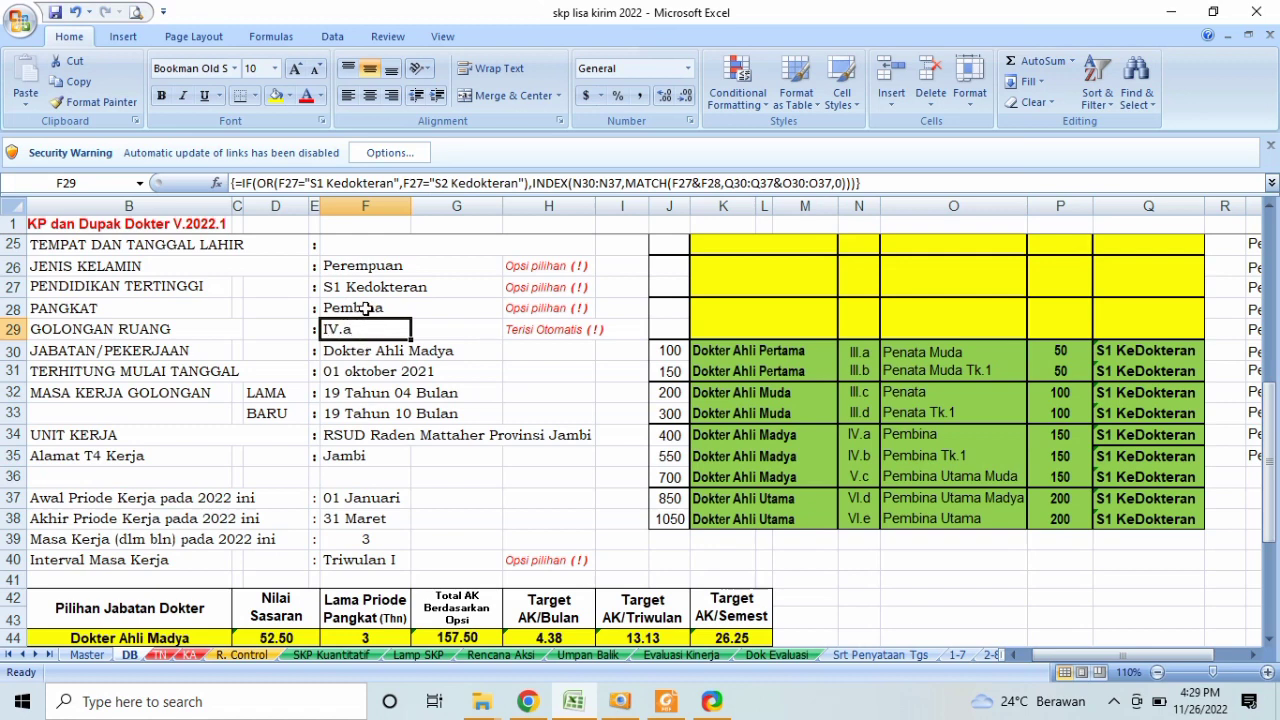
pyautogui.click(366, 310)
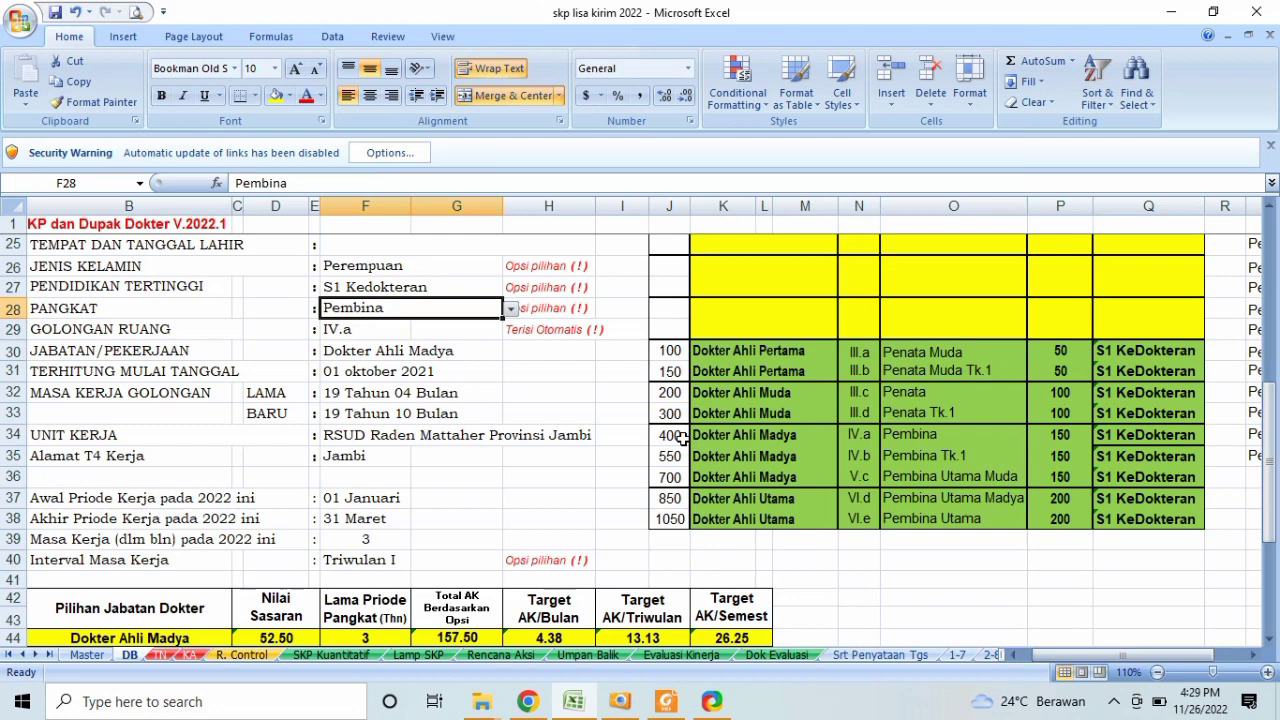
pyautogui.moveTo(680, 437); pyautogui.dragTo(1100, 437)
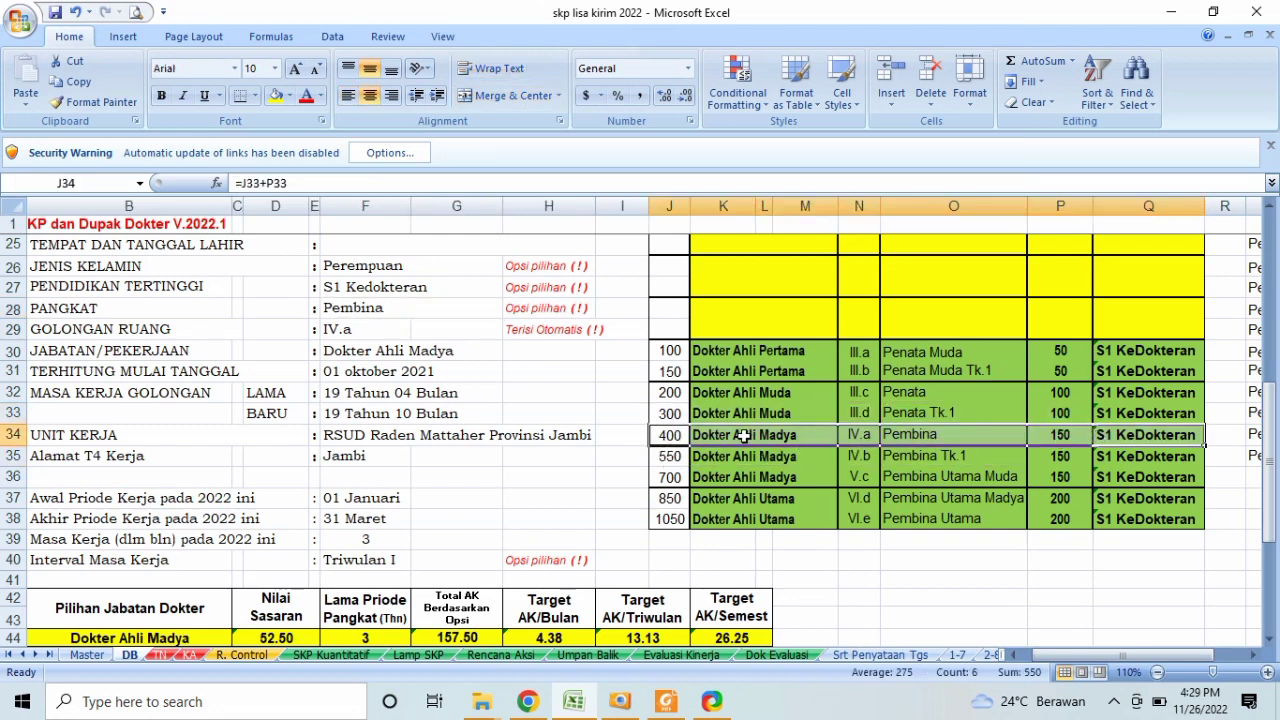
pyautogui.click(895, 437)
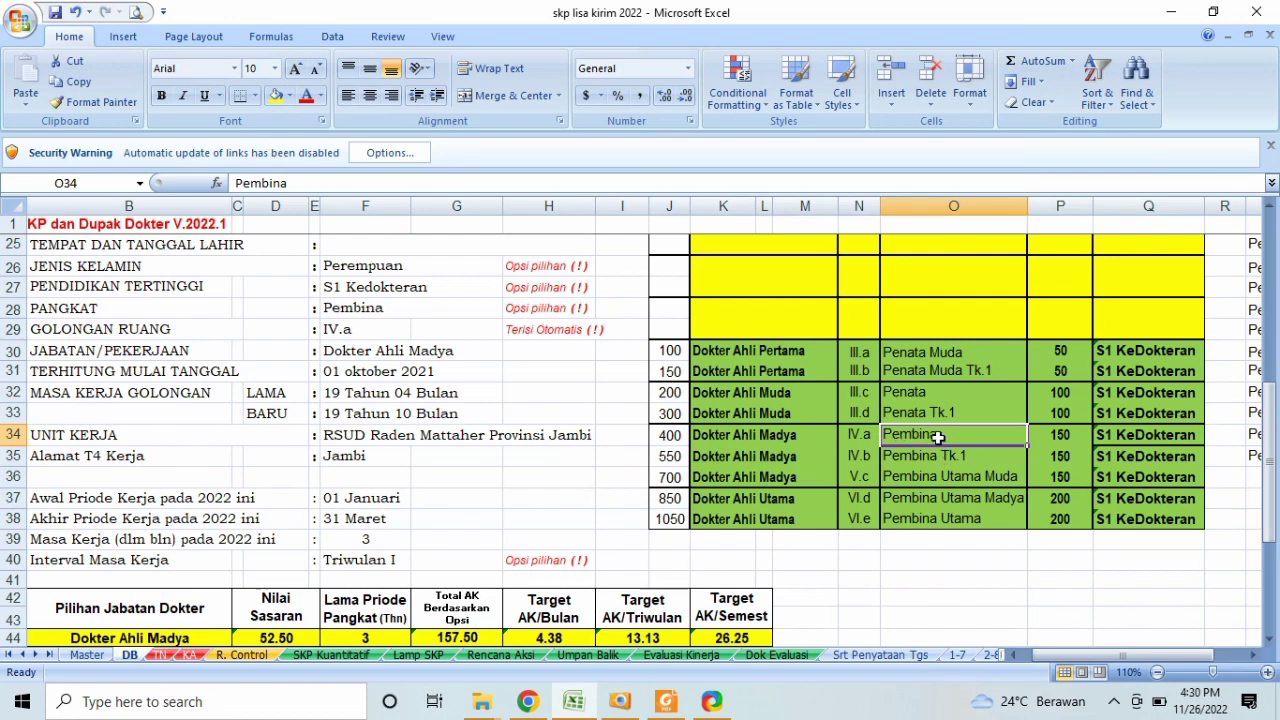
pyautogui.click(724, 440)
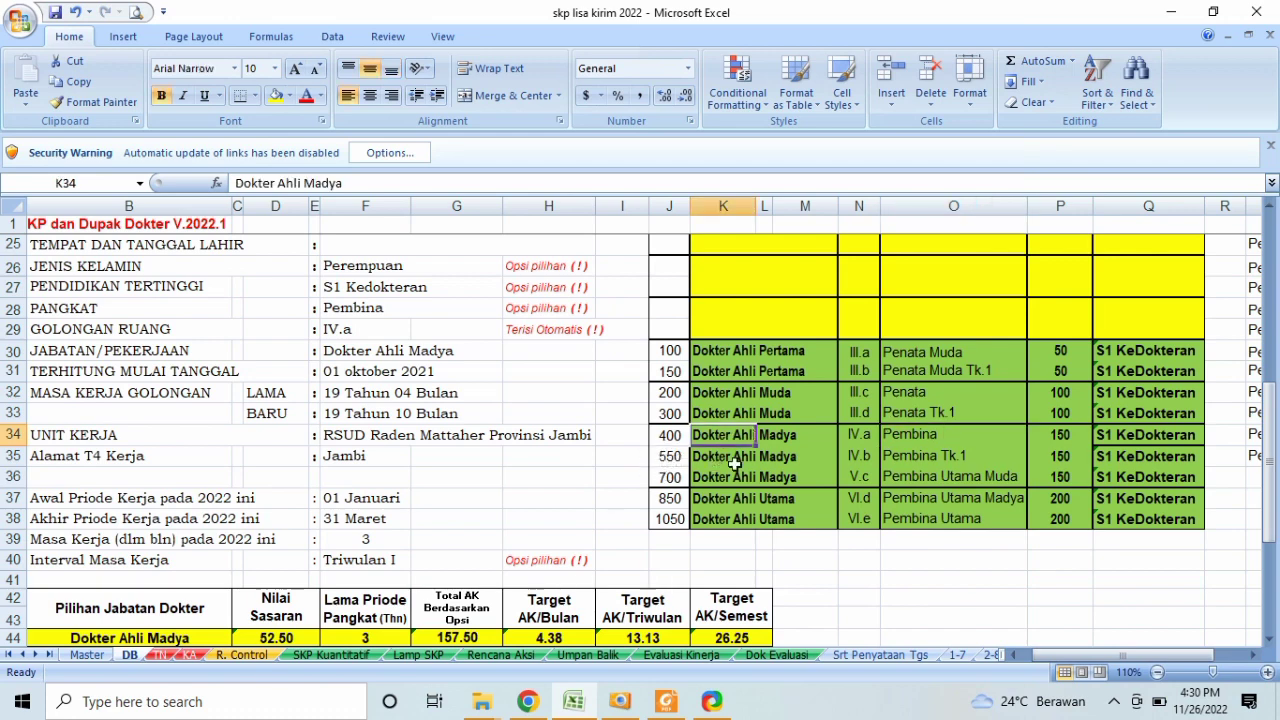
# Step: Examine the Dokter Ahli Madya, Pembina Tk.1, IV.b row of the rank table against the IV.a row
pyautogui.click(862, 462)
pyautogui.click(662, 458)
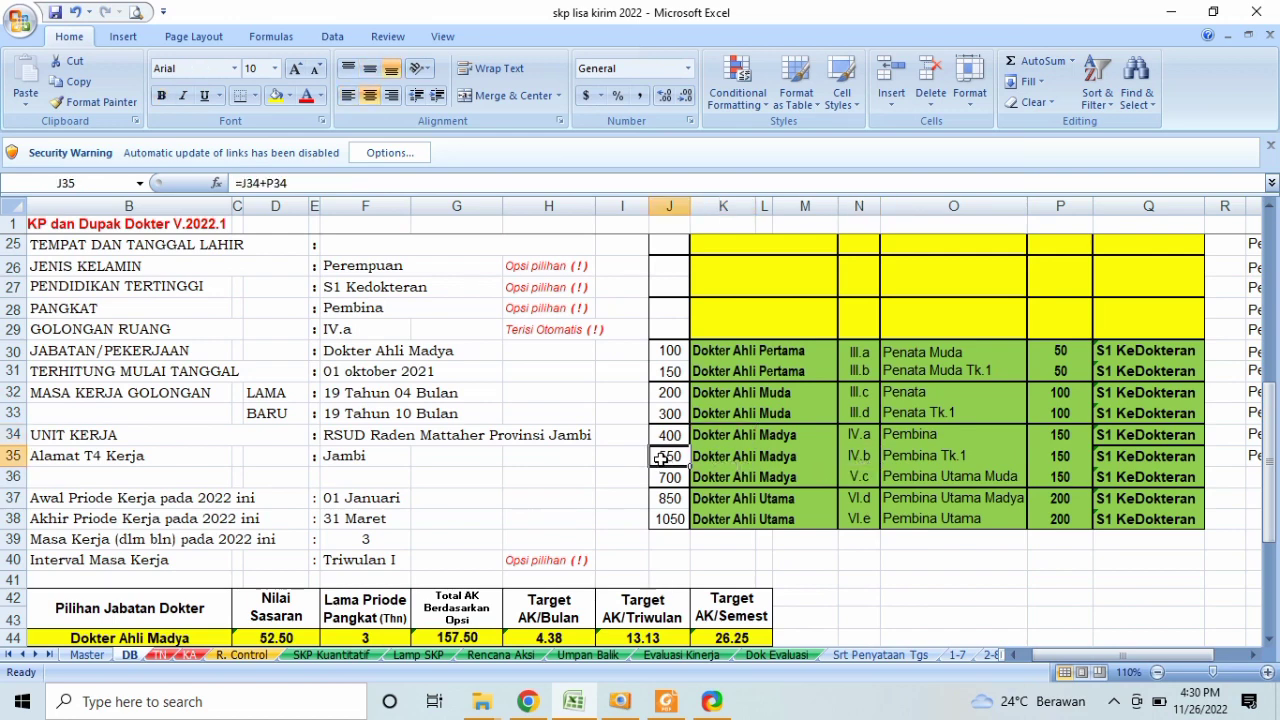
pyautogui.moveTo(662, 458); pyautogui.dragTo(948, 460)
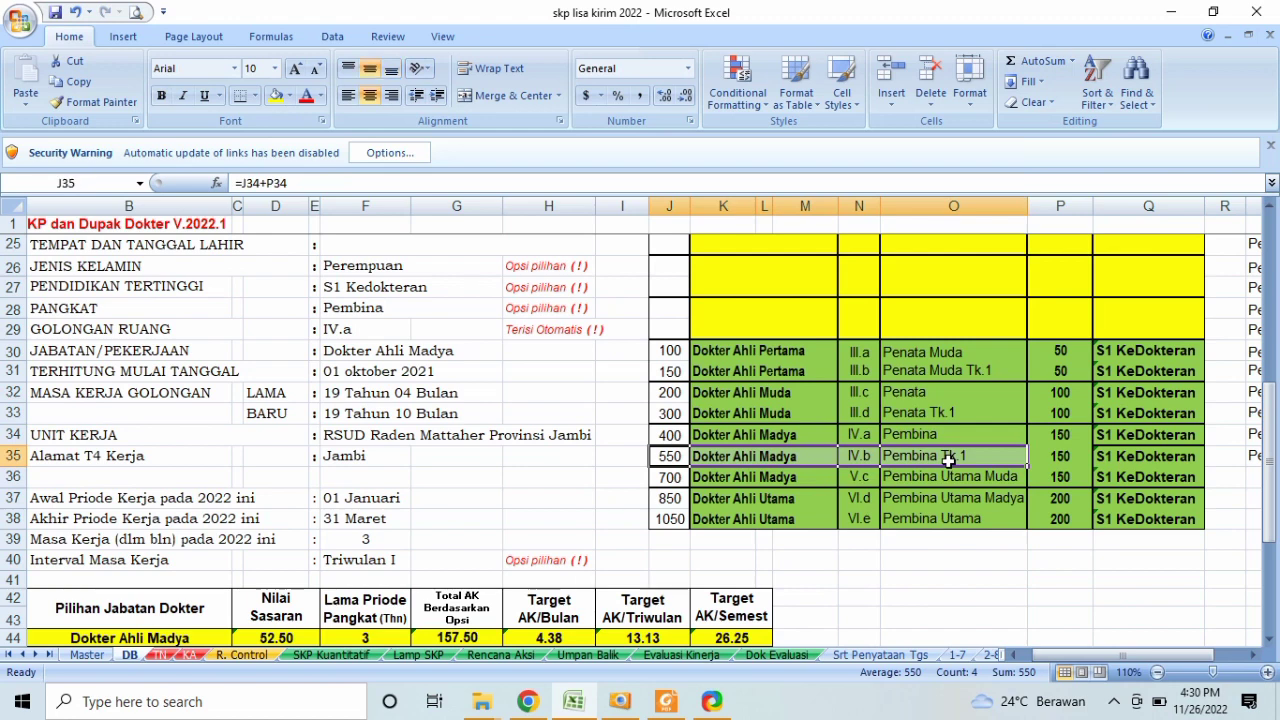
pyautogui.click(868, 437)
pyautogui.click(871, 462)
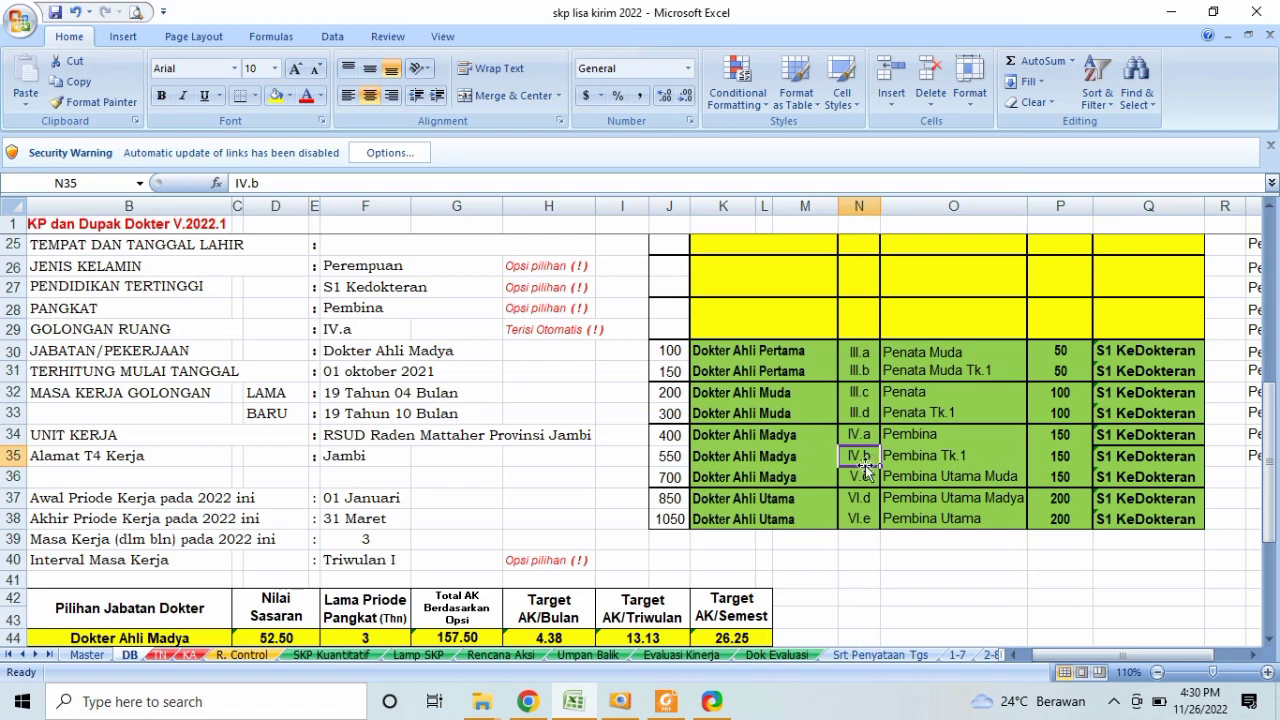
pyautogui.moveTo(672, 466); pyautogui.dragTo(982, 452)
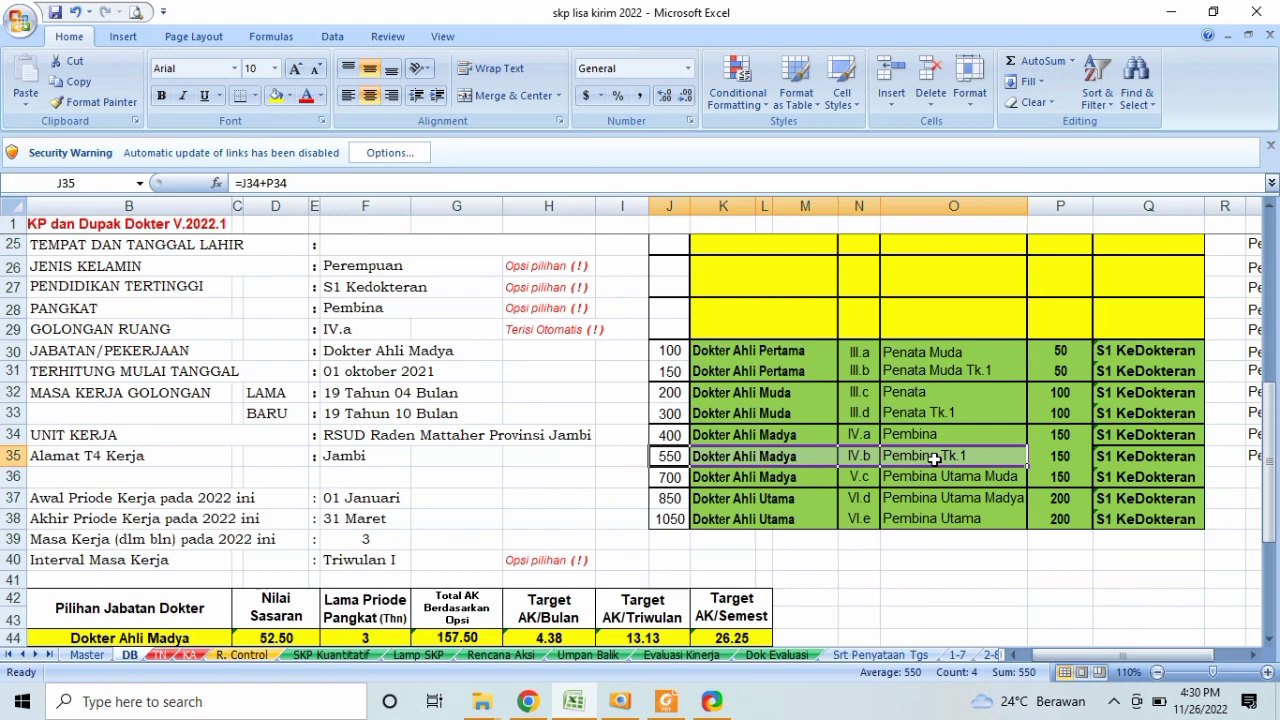
# Step: Consult the Foxit PDF Reader window and the credit photo in ACDSee, and return to the Excel workbook
pyautogui.click(658, 705)
pyautogui.click(660, 705)
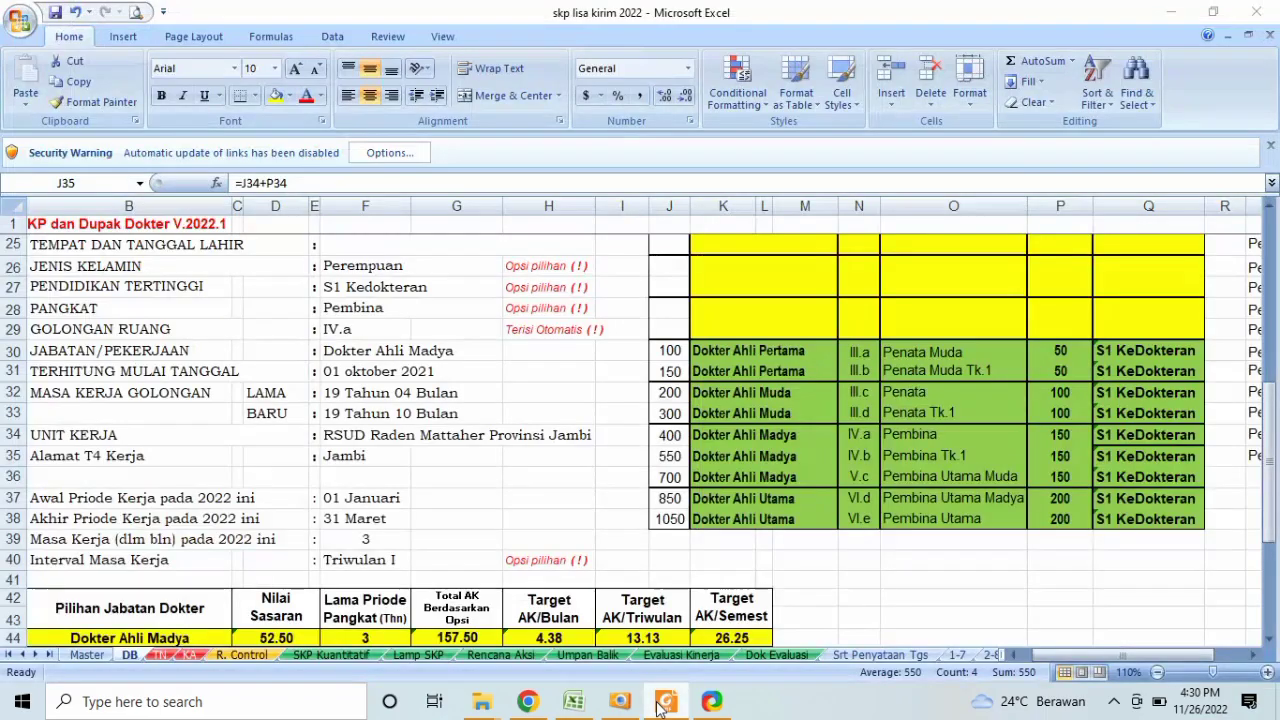
pyautogui.click(622, 705)
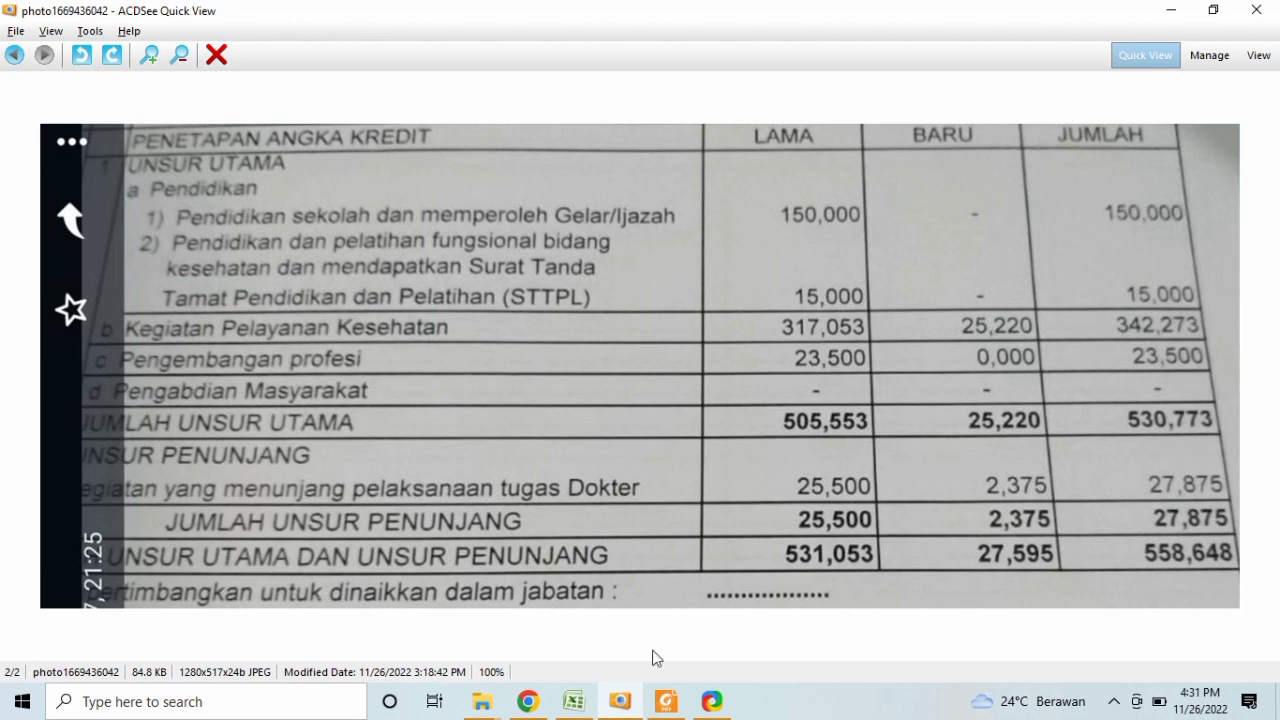
pyautogui.click(575, 701)
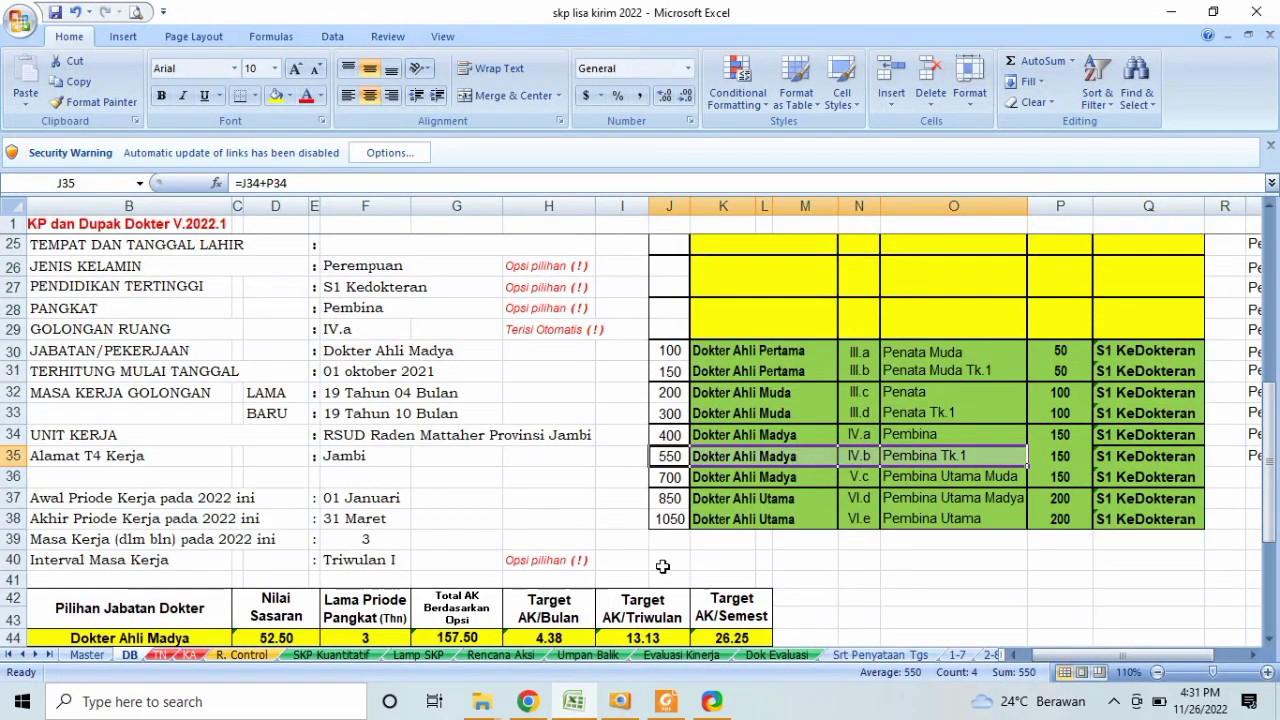
# Step: Examine the credit target table for Dokter Ahli Madya below the personal data on the DB sheet
pyautogui.click(612, 552)
pyautogui.press('Down')
pyautogui.press('Down')
pyautogui.press('Down')
pyautogui.press('Down')
pyautogui.press('Down')
pyautogui.press('Down')
pyautogui.press('Down')
pyautogui.press('Down')
pyautogui.press('Down')
pyautogui.press('Down')
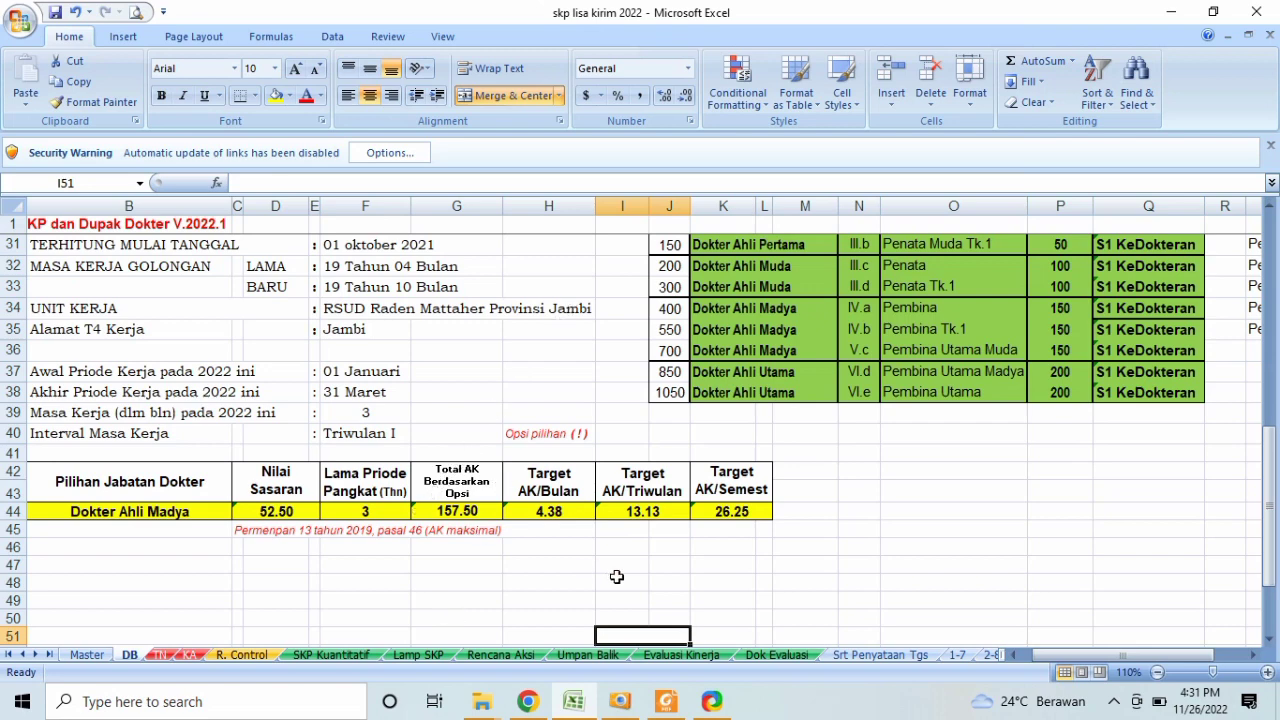
# Step: Inspect the performance distribution curve and rating section at the start of the Evaluasi Kinerja sheet
pyautogui.click(690, 655)
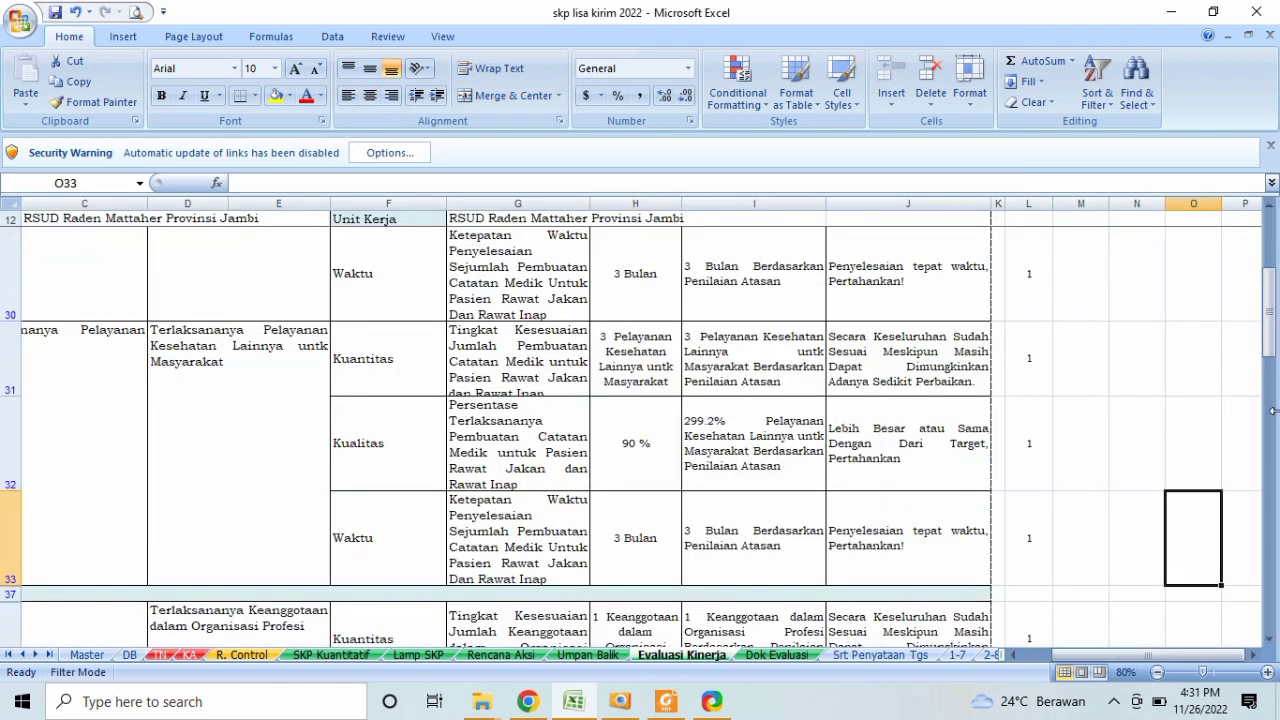
pyautogui.moveTo(1270, 340); pyautogui.dragTo(1275, 290)
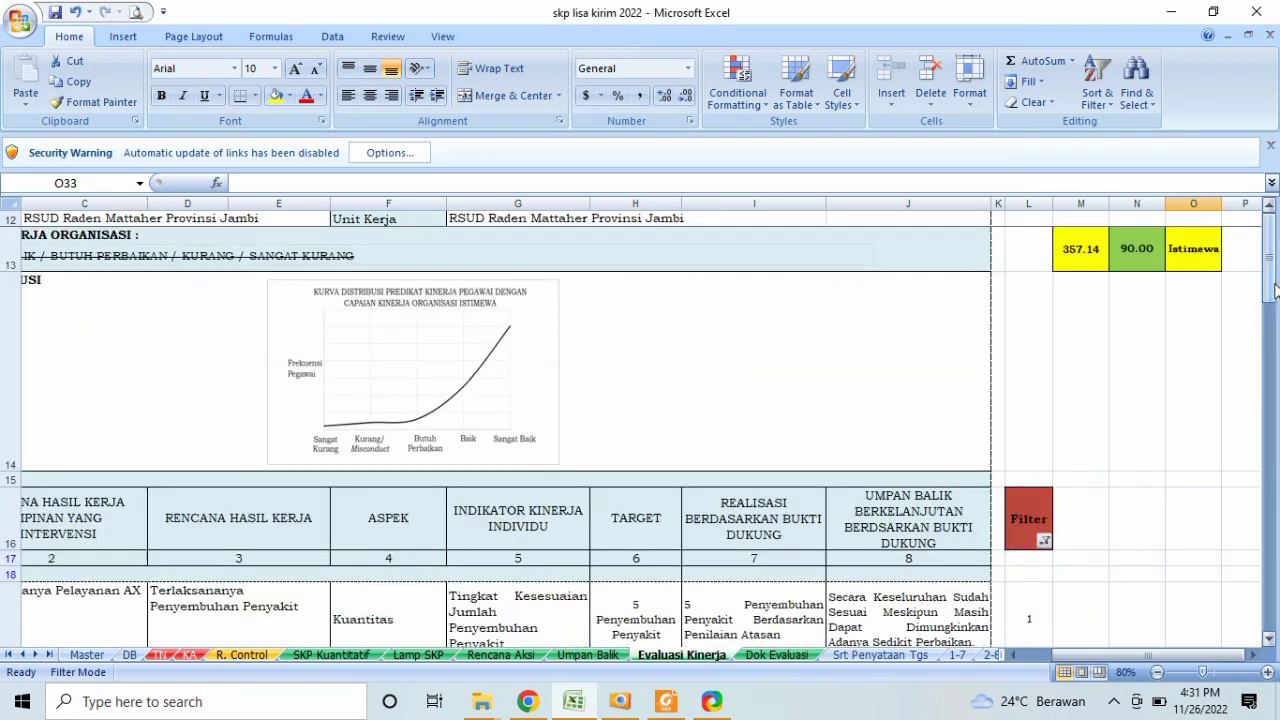
pyautogui.click(700, 378)
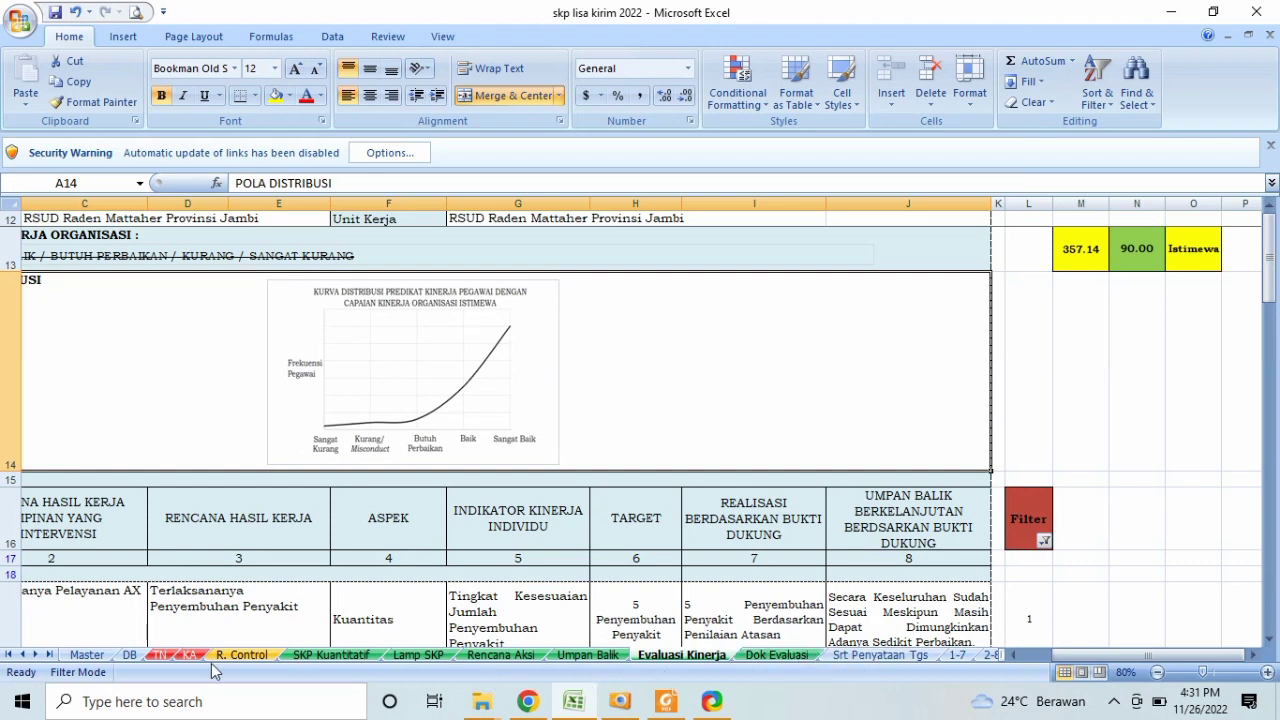
# Step: Return to the DB sheet and check the required credit and IV.b grade for Pembina Tk.1
pyautogui.click(130, 656)
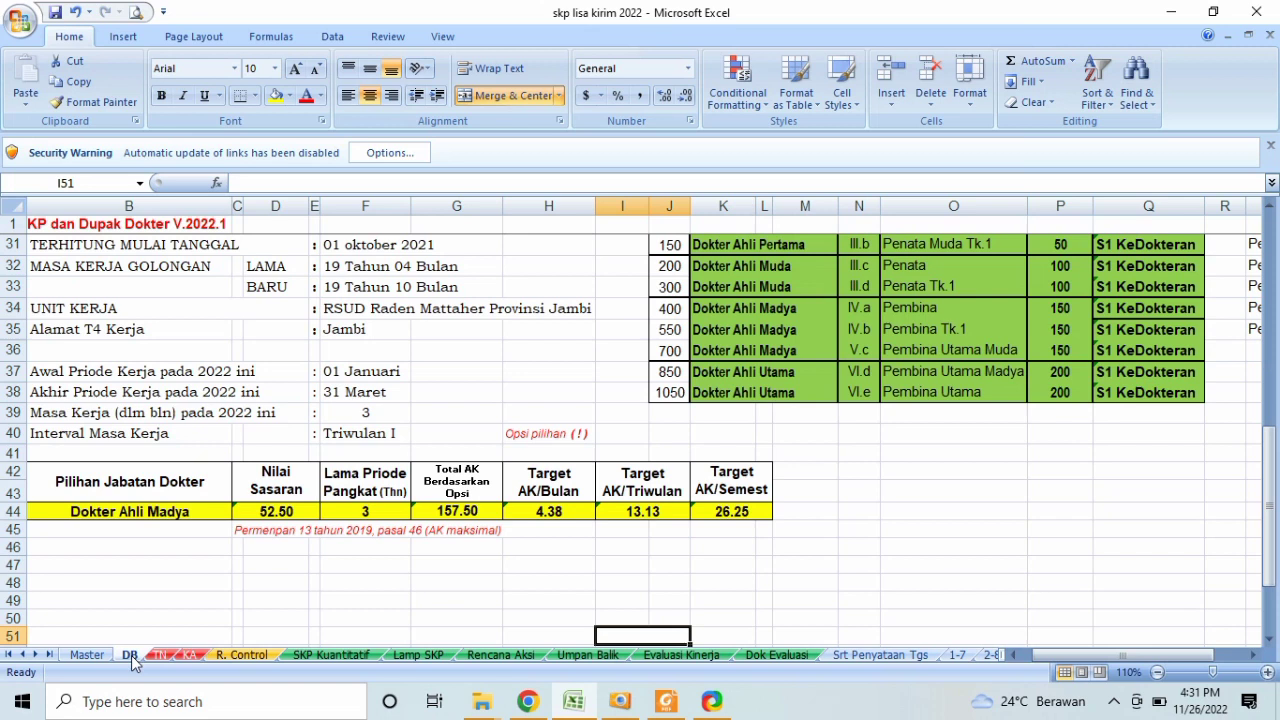
pyautogui.click(680, 333)
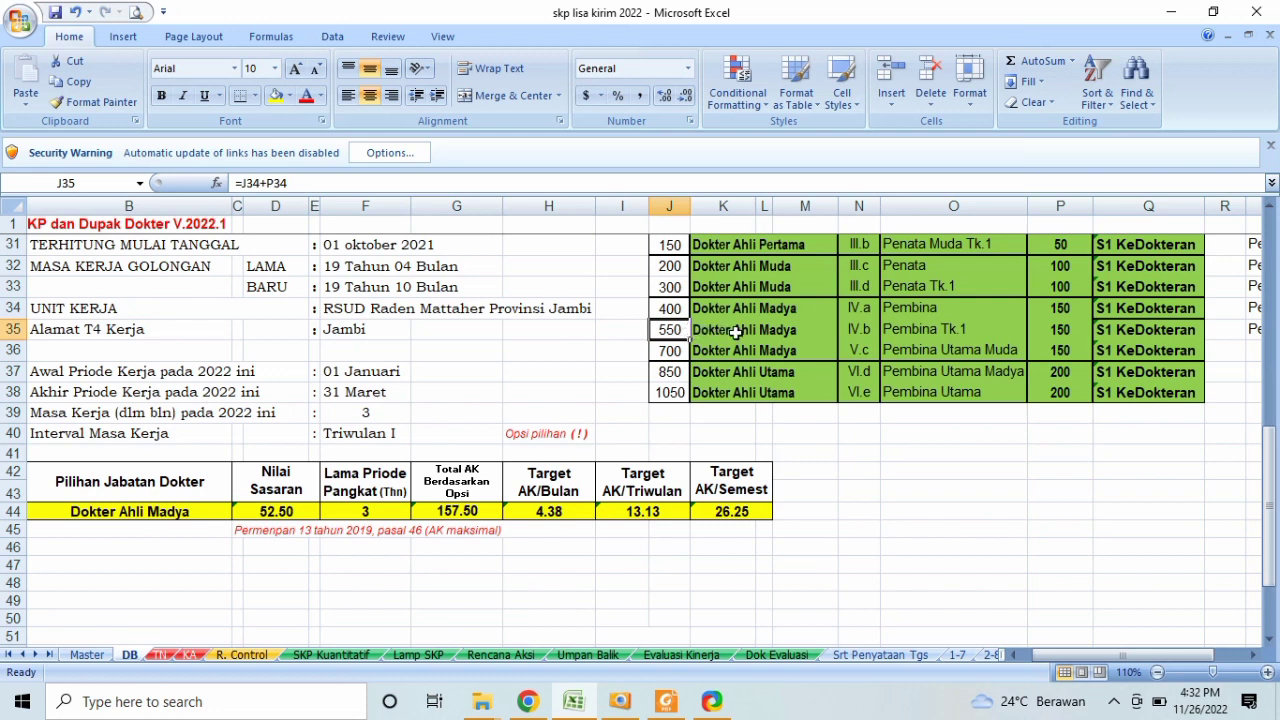
pyautogui.click(866, 330)
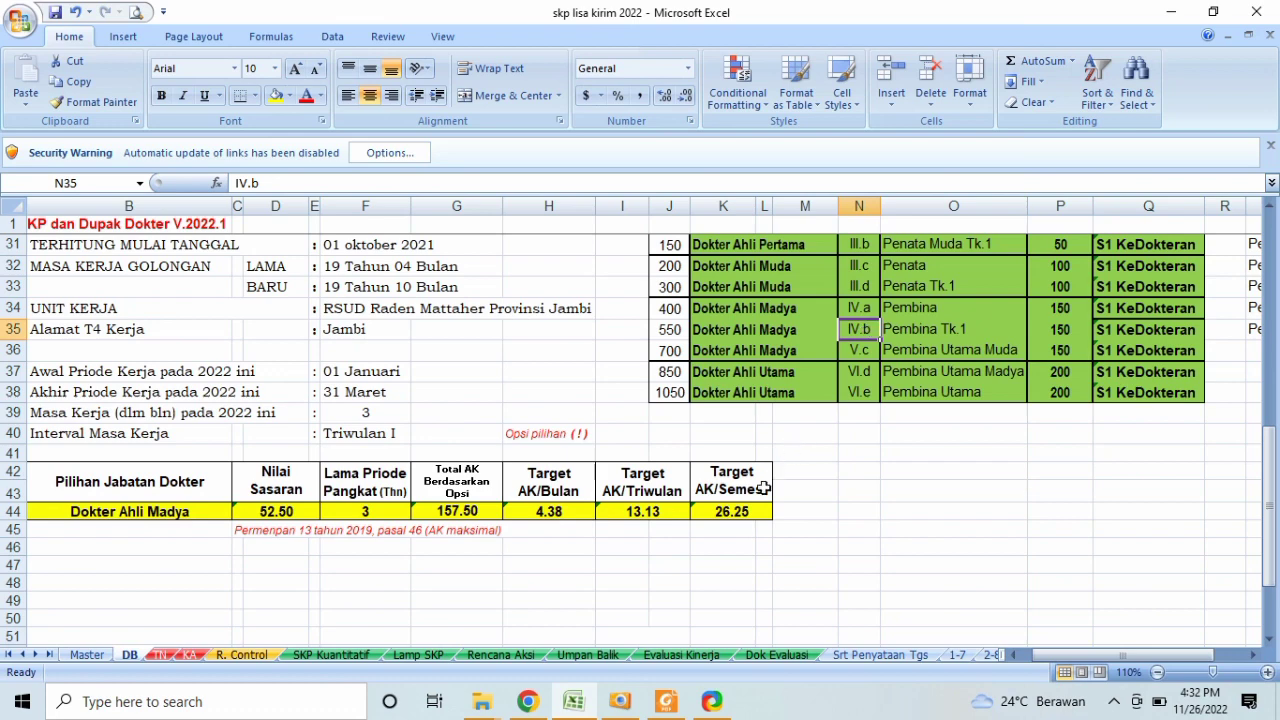
# Step: Switch to the BKN regulation PDF in Foxit PDF Reader and read Pasal 39 on rank promotion, including paragraphs 6 to 10
pyautogui.click(662, 703)
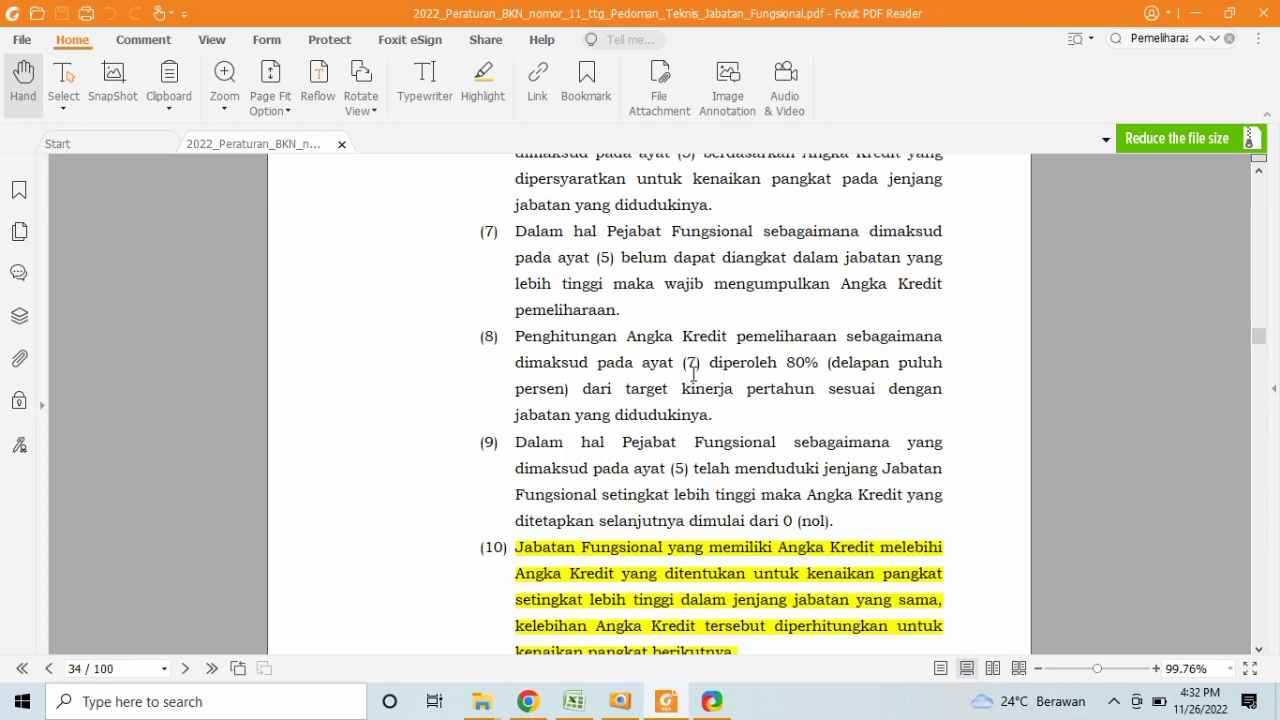
pyautogui.scroll(10, 693, 372)
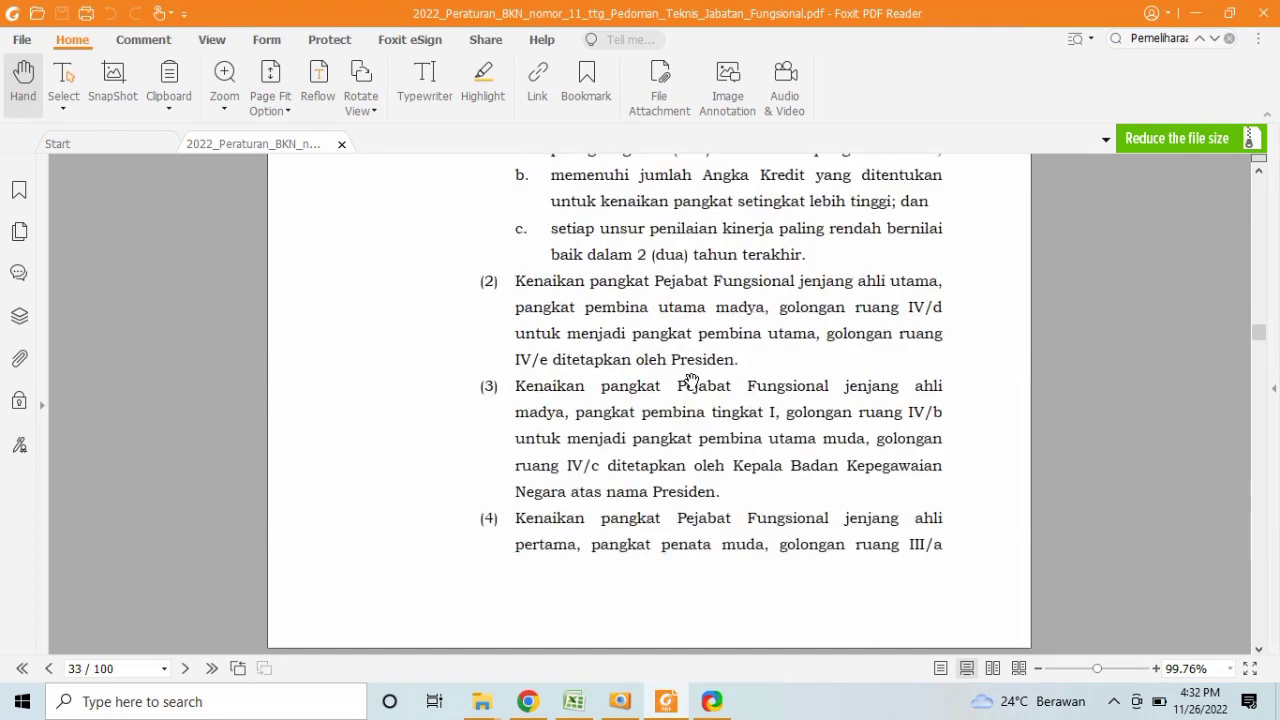
pyautogui.scroll(7, 691, 381)
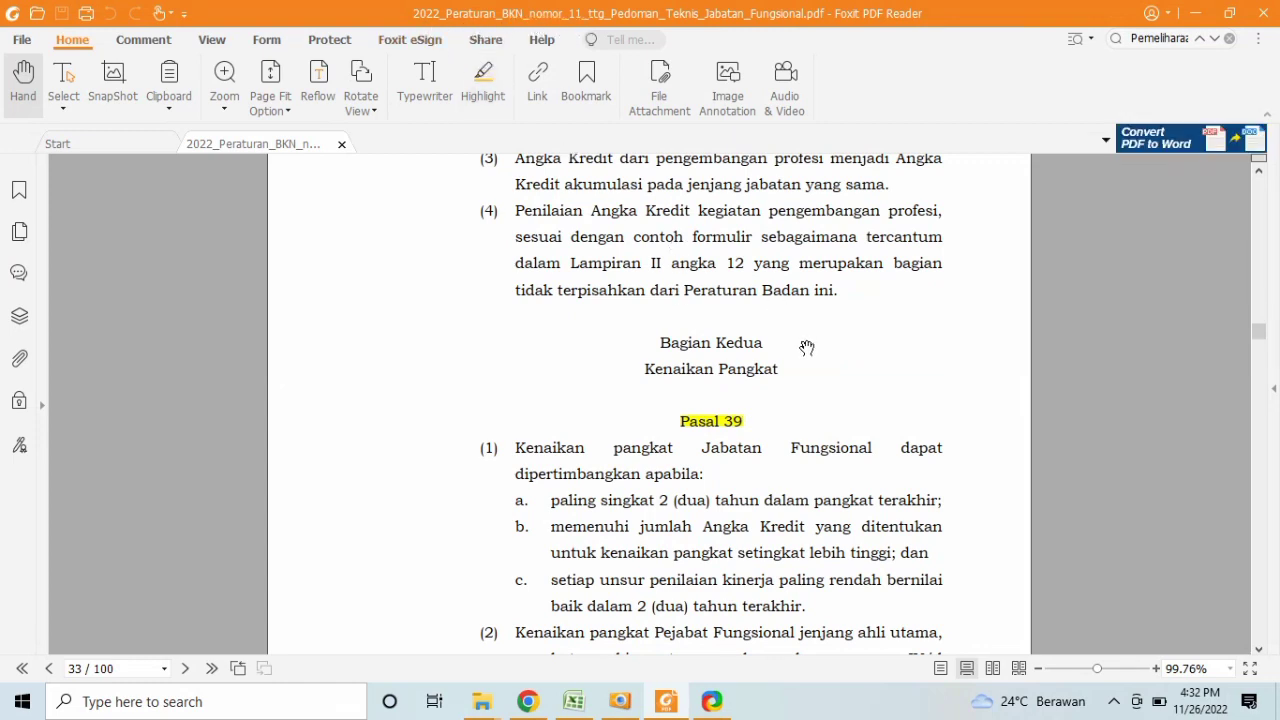
pyautogui.scroll(-1, 807, 347)
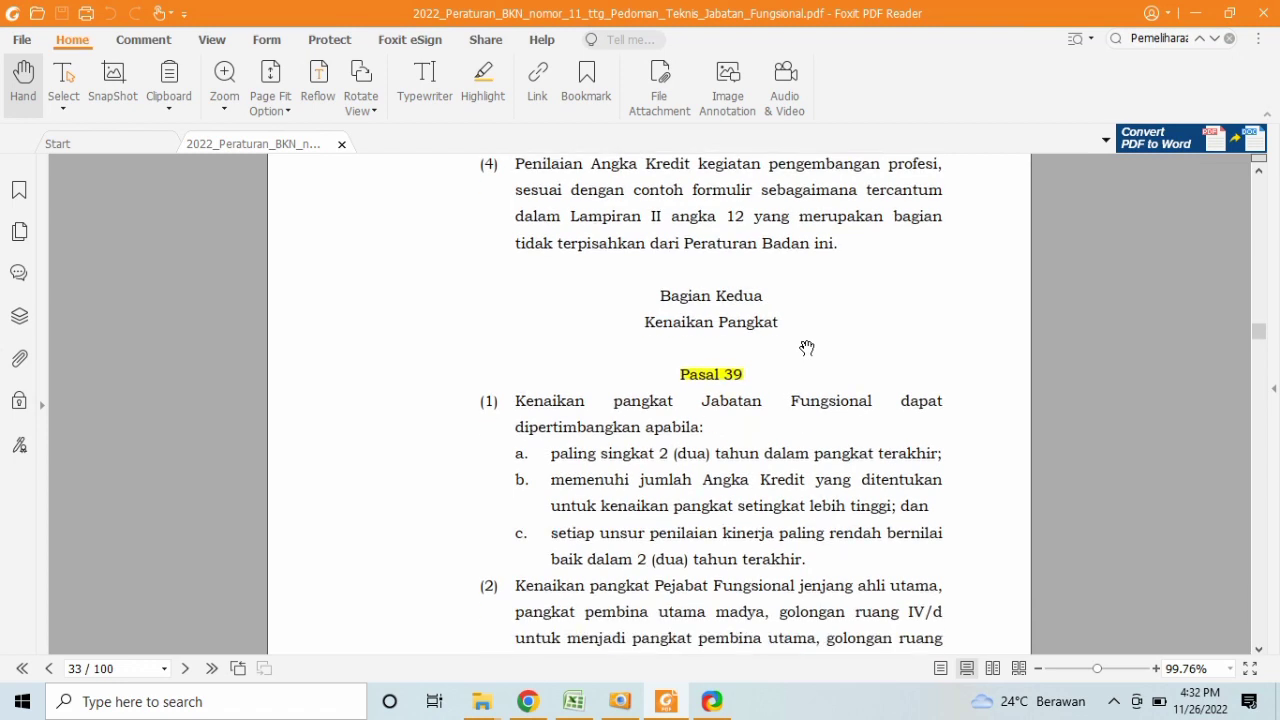
pyautogui.scroll(-1, 807, 347)
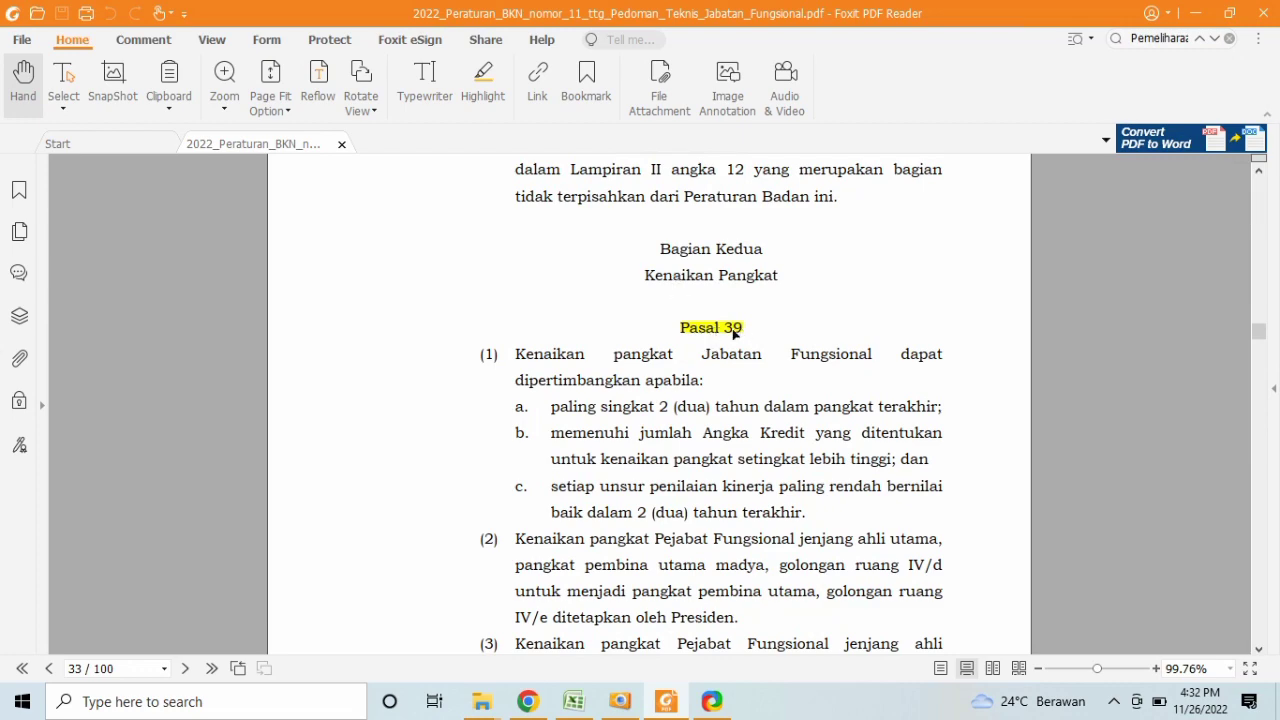
pyautogui.scroll(-18, 733, 337)
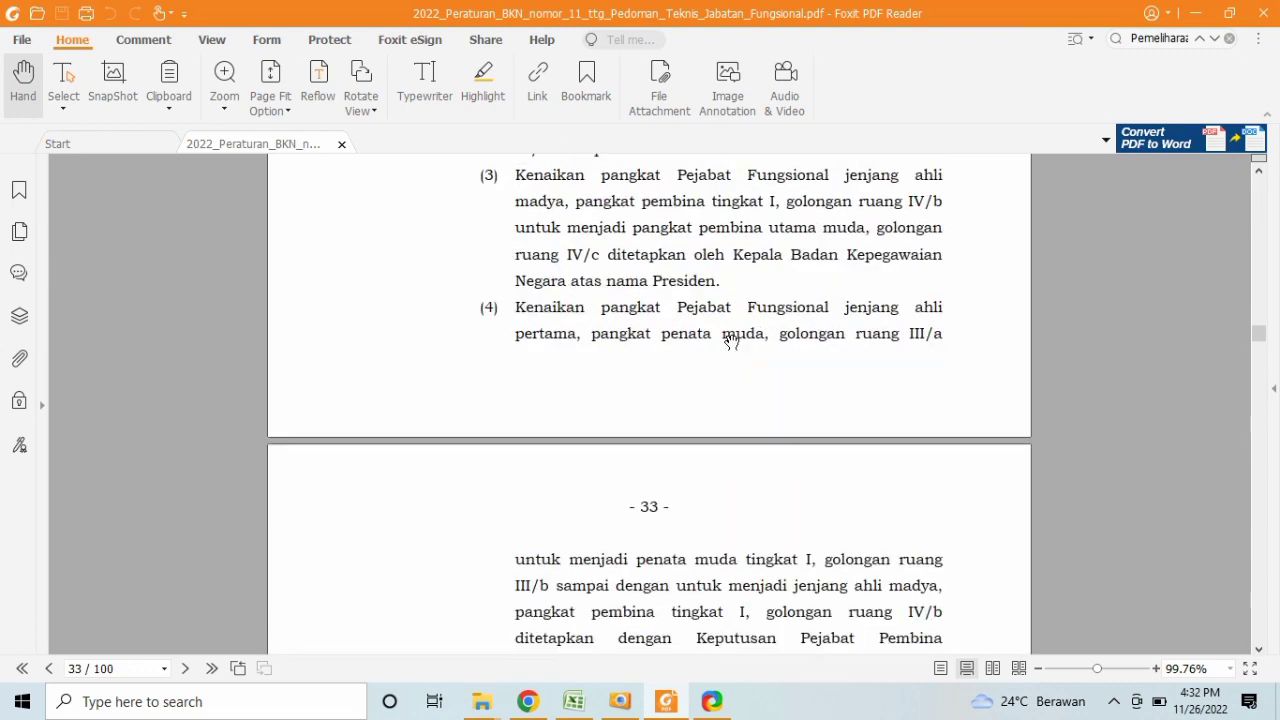
pyautogui.scroll(-6, 733, 342)
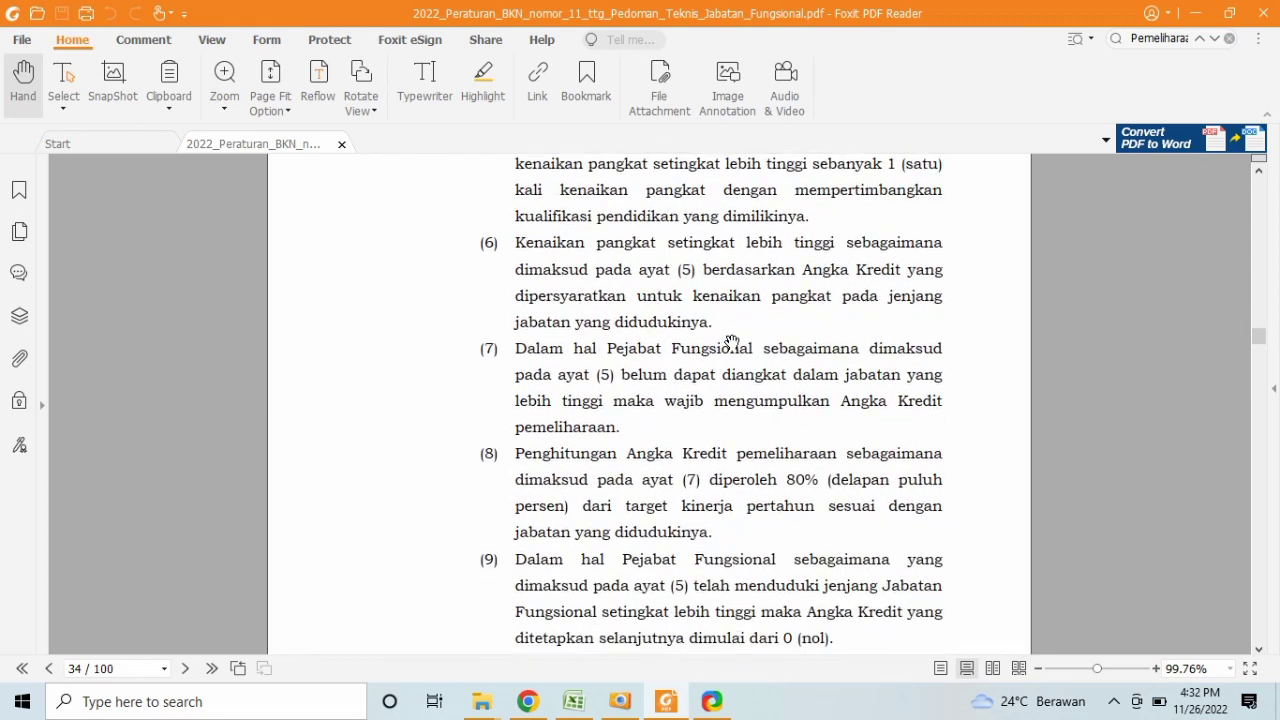
pyautogui.scroll(-1, 733, 337)
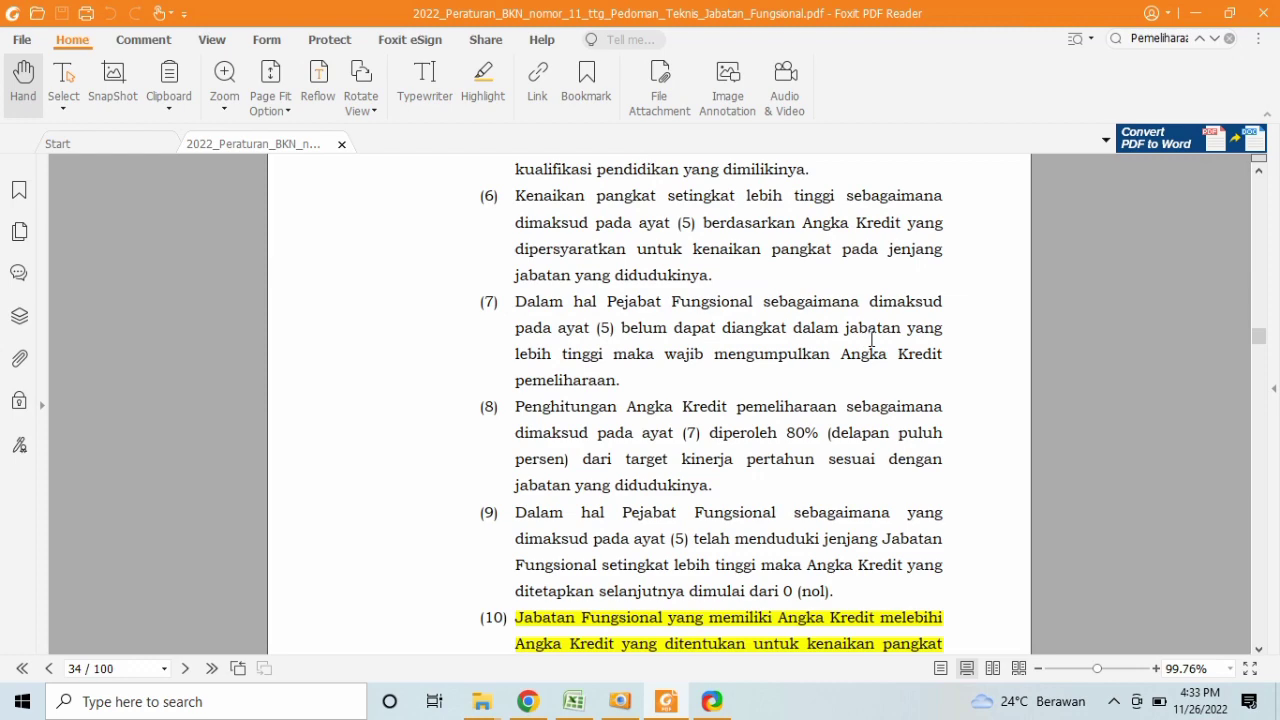
# Step: Review the old, new and total credit figures in the credit assessment photo and return to the regulation PDF
pyautogui.click(620, 701)
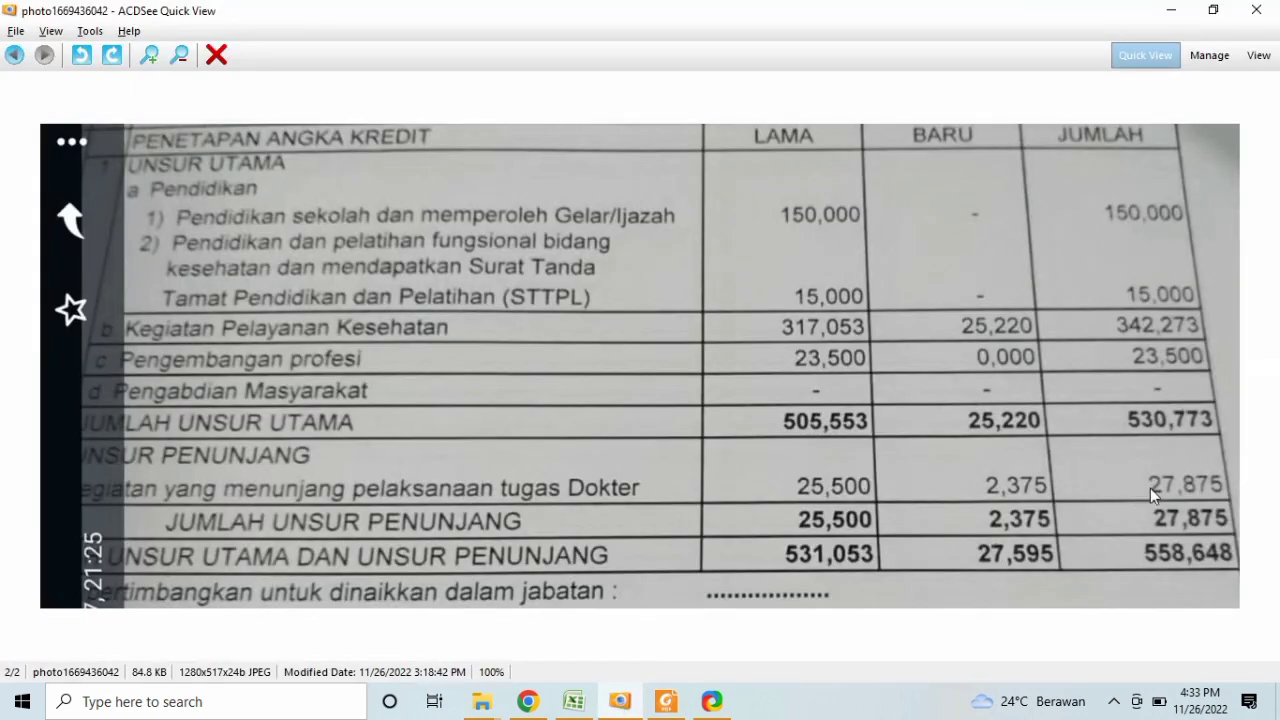
pyautogui.click(666, 701)
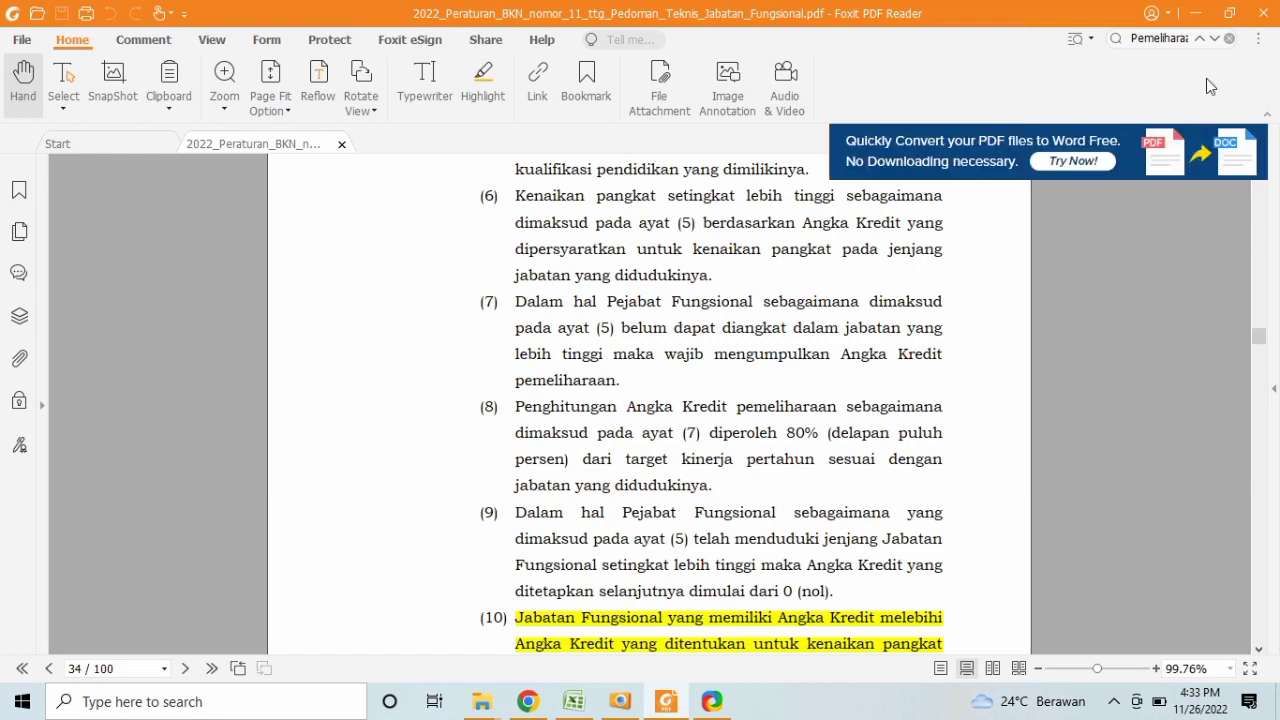
# Step: Search the regulation for "Pemeliharaan" and go through the matches until the BAB VI heading on minimum and maintenance credits
pyautogui.click(1160, 38)
pyautogui.press('Return')
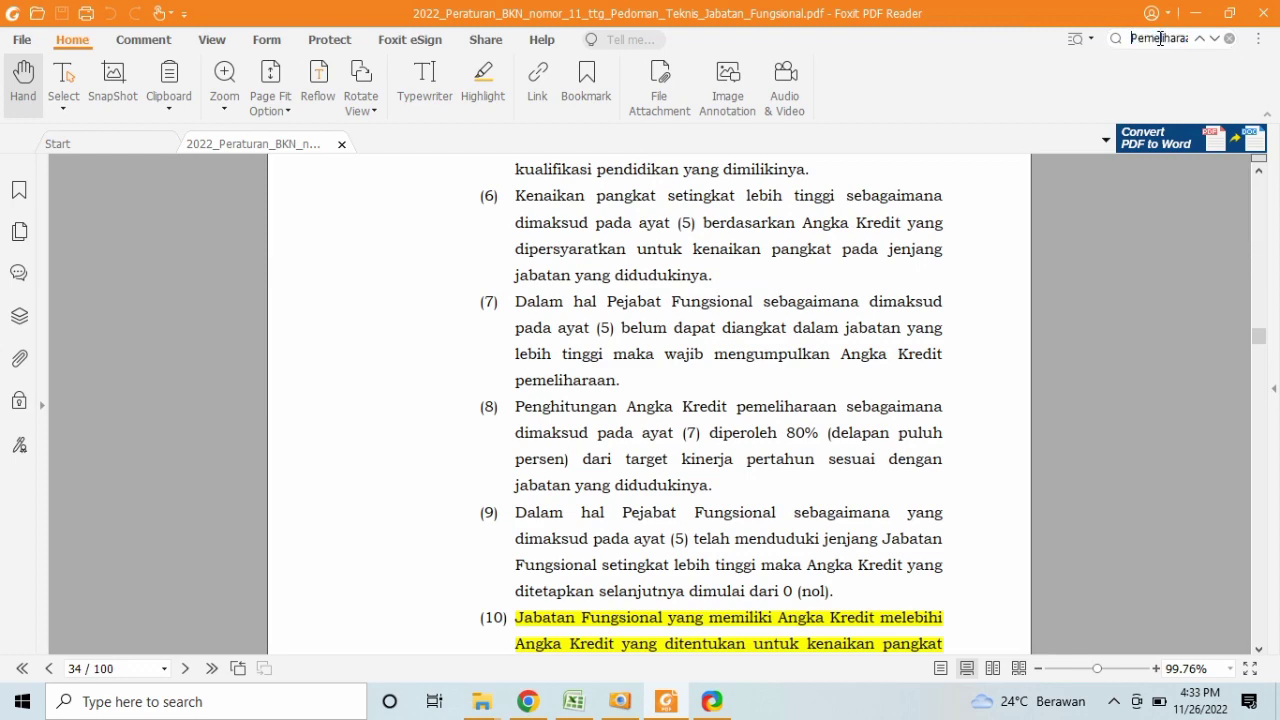
pyautogui.press('Return')
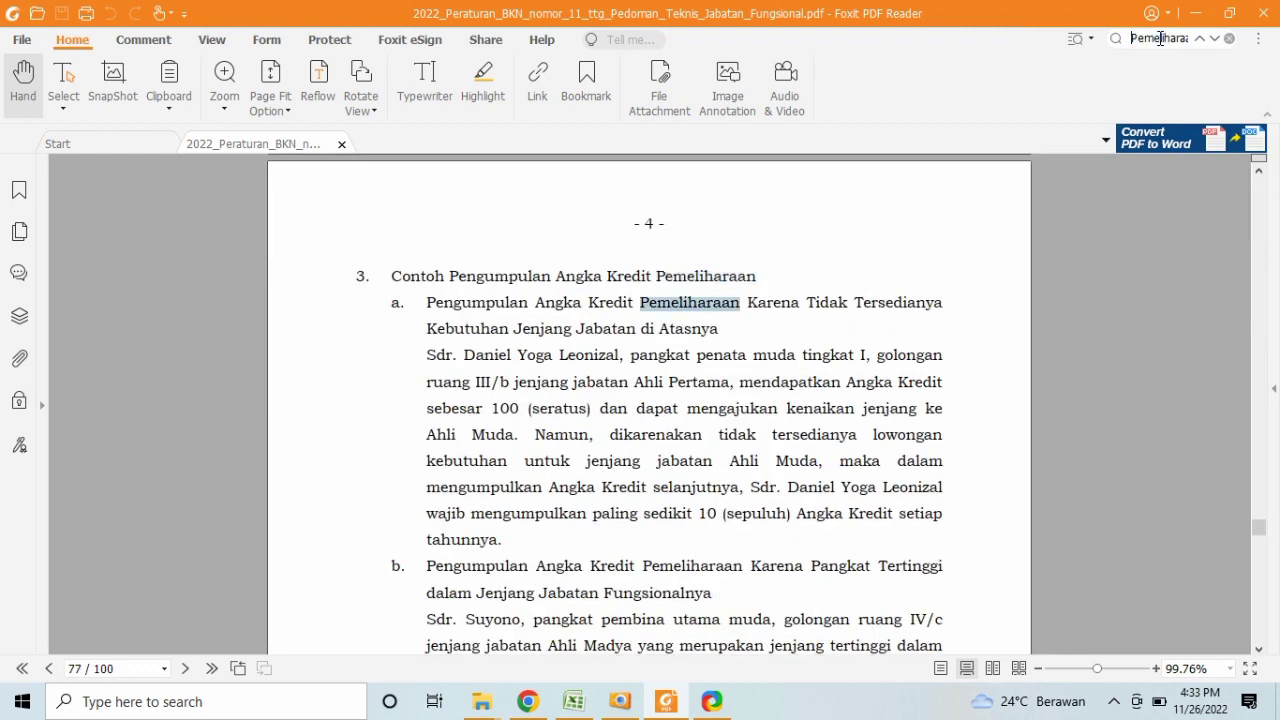
pyautogui.press('Return')
pyautogui.press('Return')
pyautogui.press('Return')
pyautogui.press('Return')
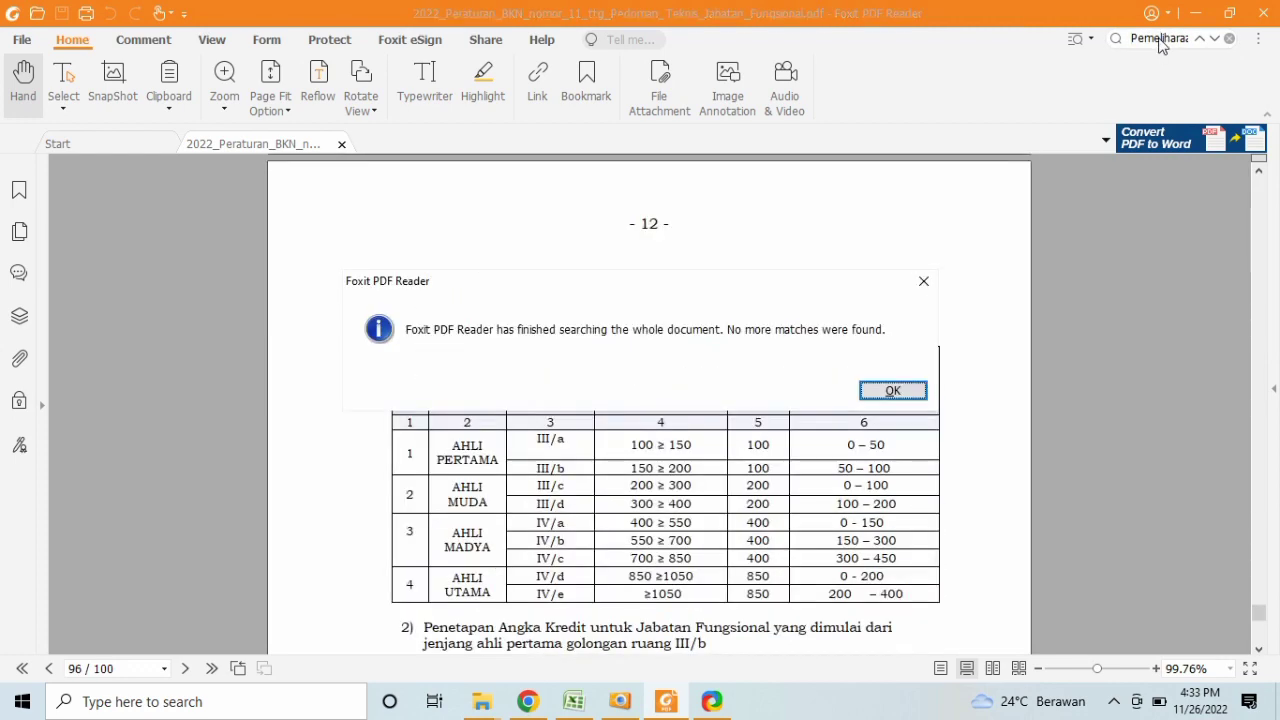
pyautogui.press('Return')
pyautogui.press('Return')
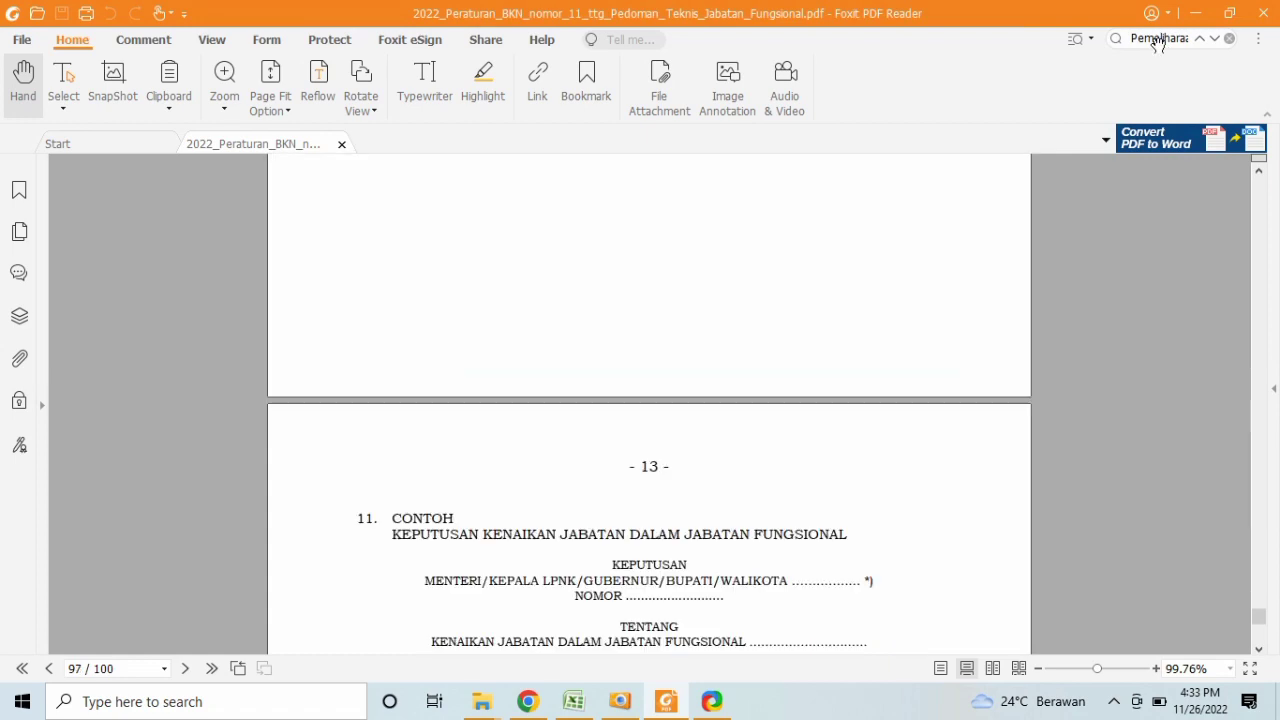
pyautogui.press('Return')
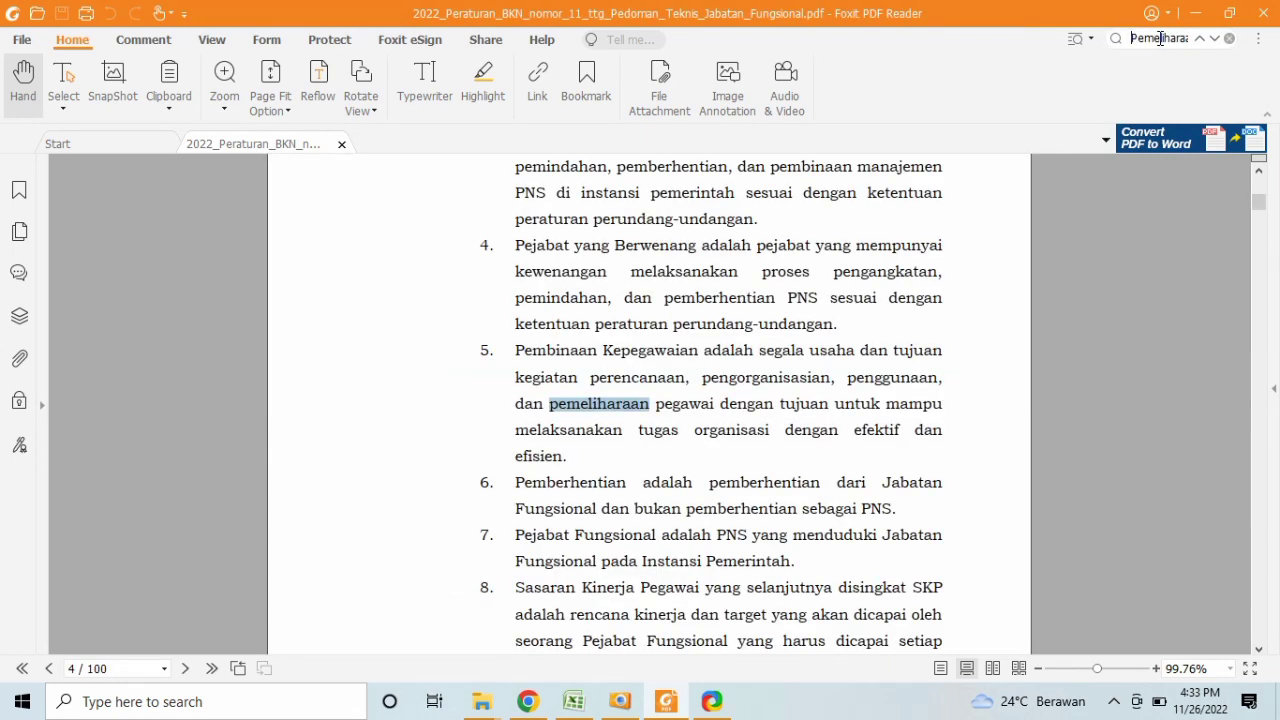
pyautogui.press('Return')
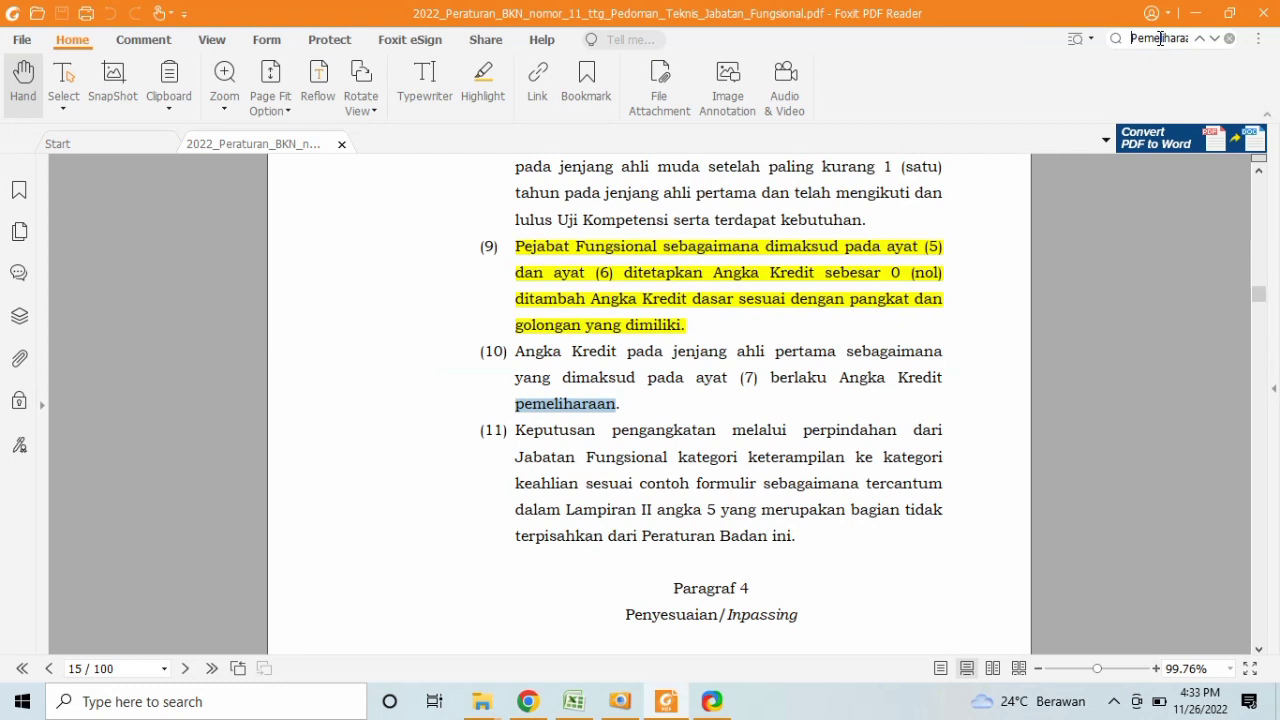
pyautogui.press('Return')
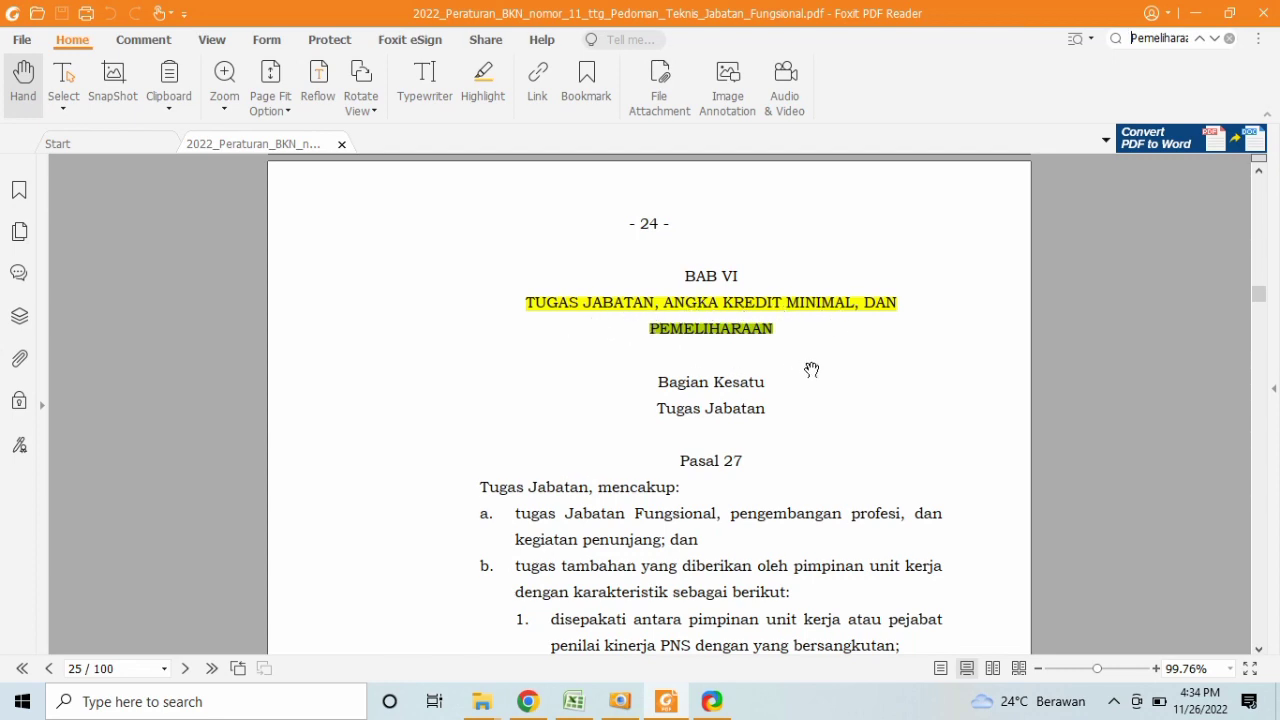
# Step: Read Pasal 28 on Angka Kredit Minimal dan Pemeliharaan, paragraphs 1 to 4, in the regulation
pyautogui.scroll(-1, 1071, 370)
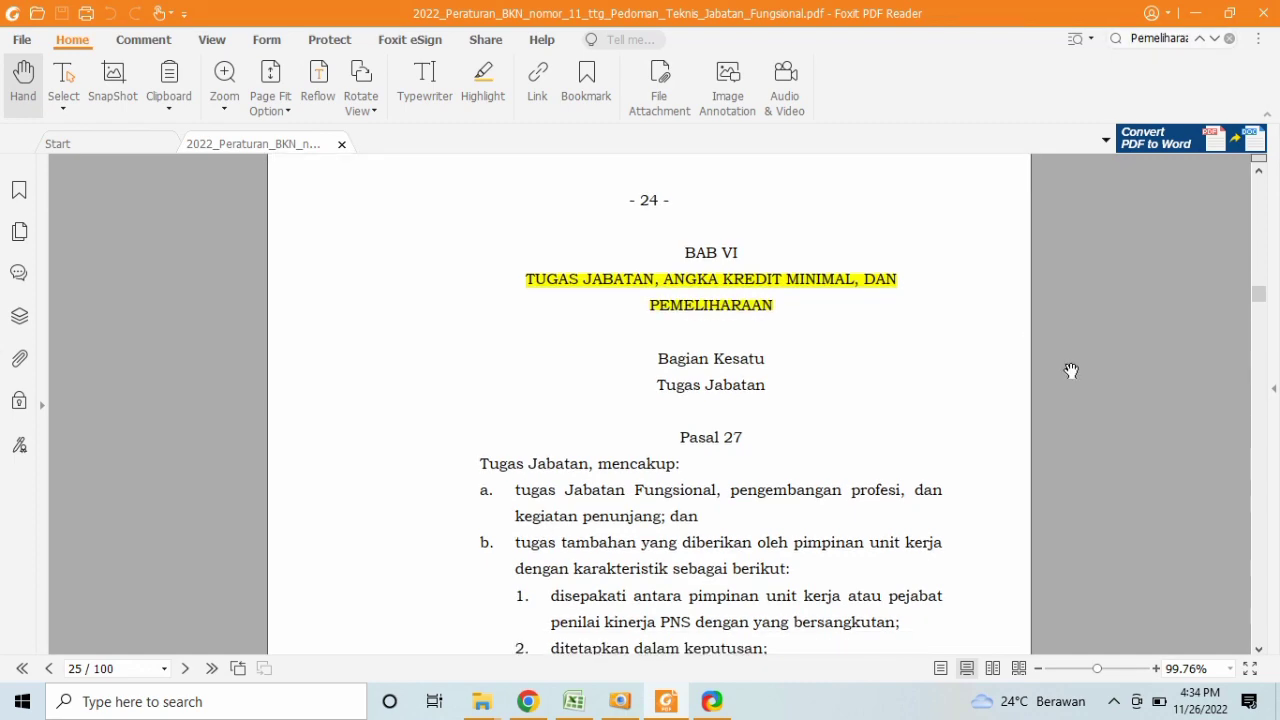
pyautogui.scroll(-8, 1071, 371)
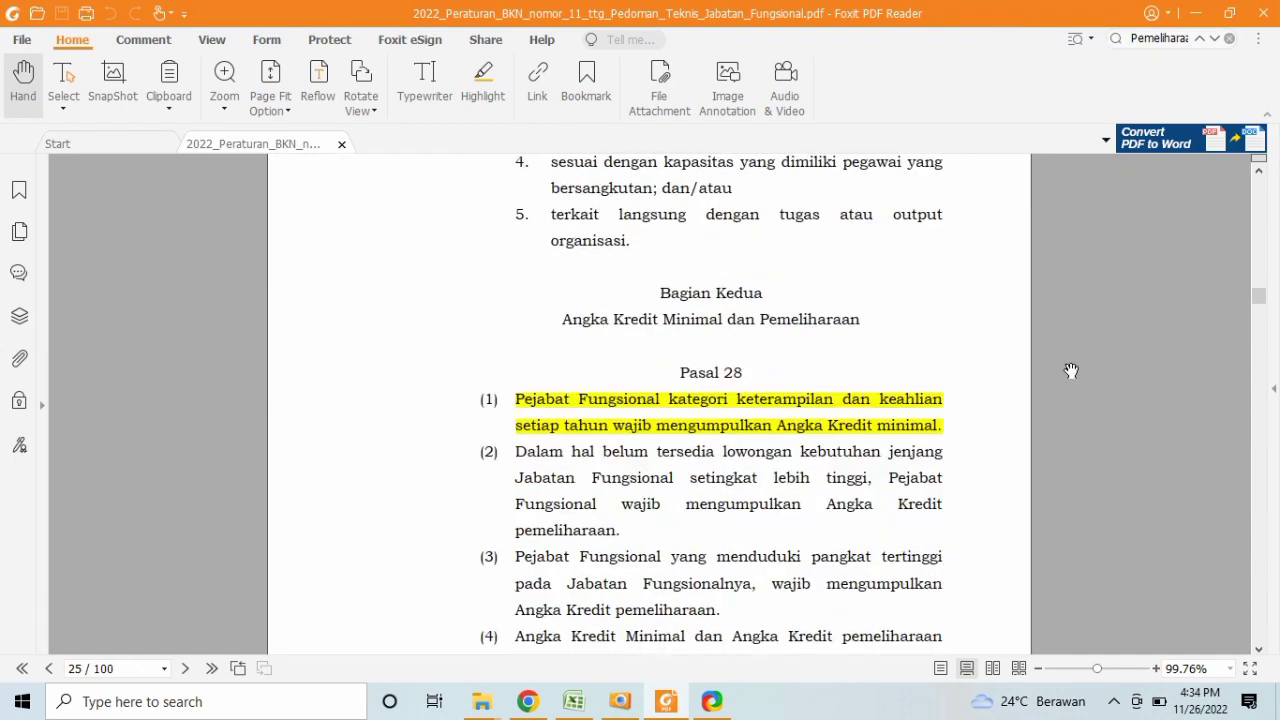
pyautogui.scroll(-2, 1071, 371)
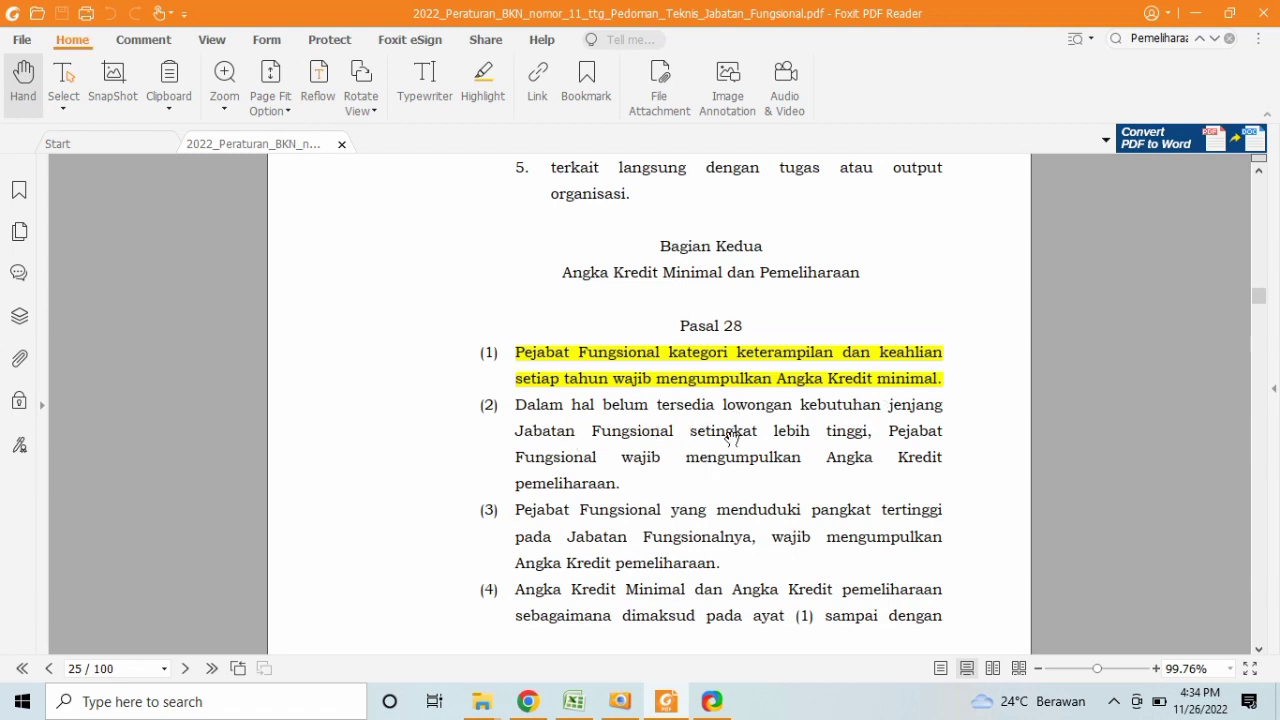
# Step: Switch to the credit assessment photo in ACDSee and check the combined Unsur Utama and Unsur Penunjang row
pyautogui.click(578, 712)
pyautogui.click(620, 710)
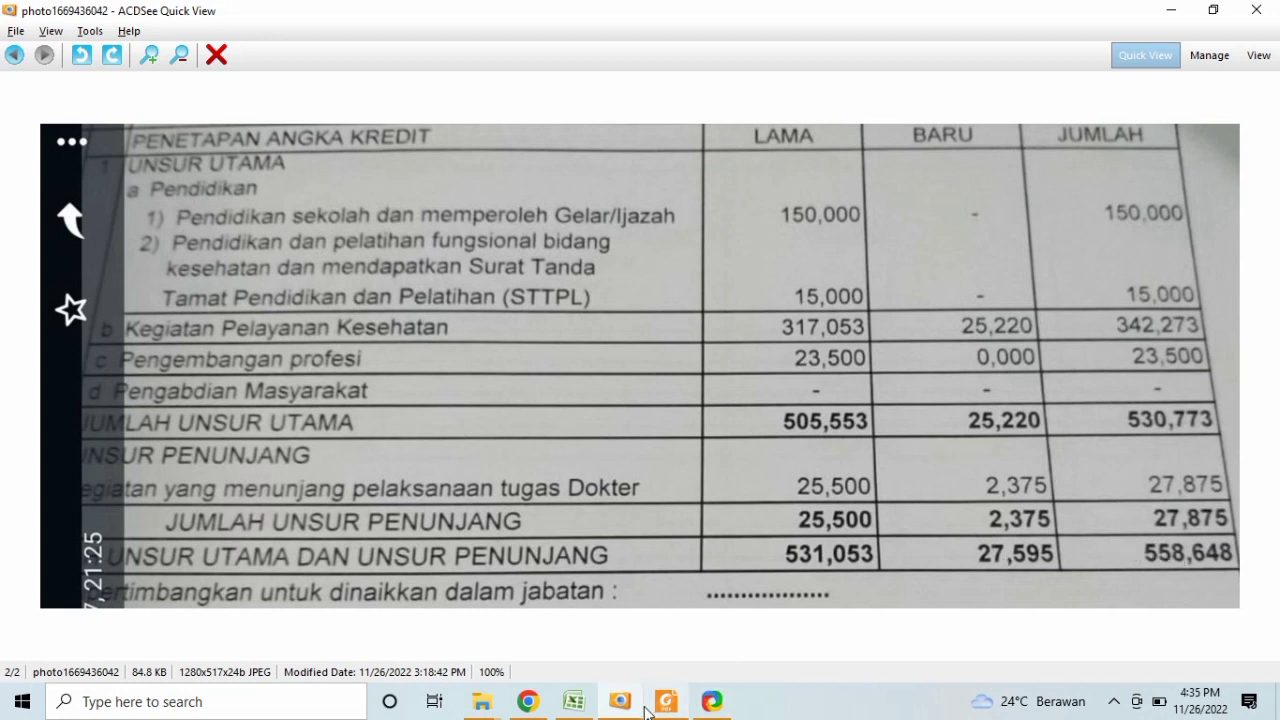
# Step: Return to the SKP workbook in Excel and inspect the Nilai Sasaran cell for Dokter Ahli Madya on the DB sheet
pyautogui.click(588, 710)
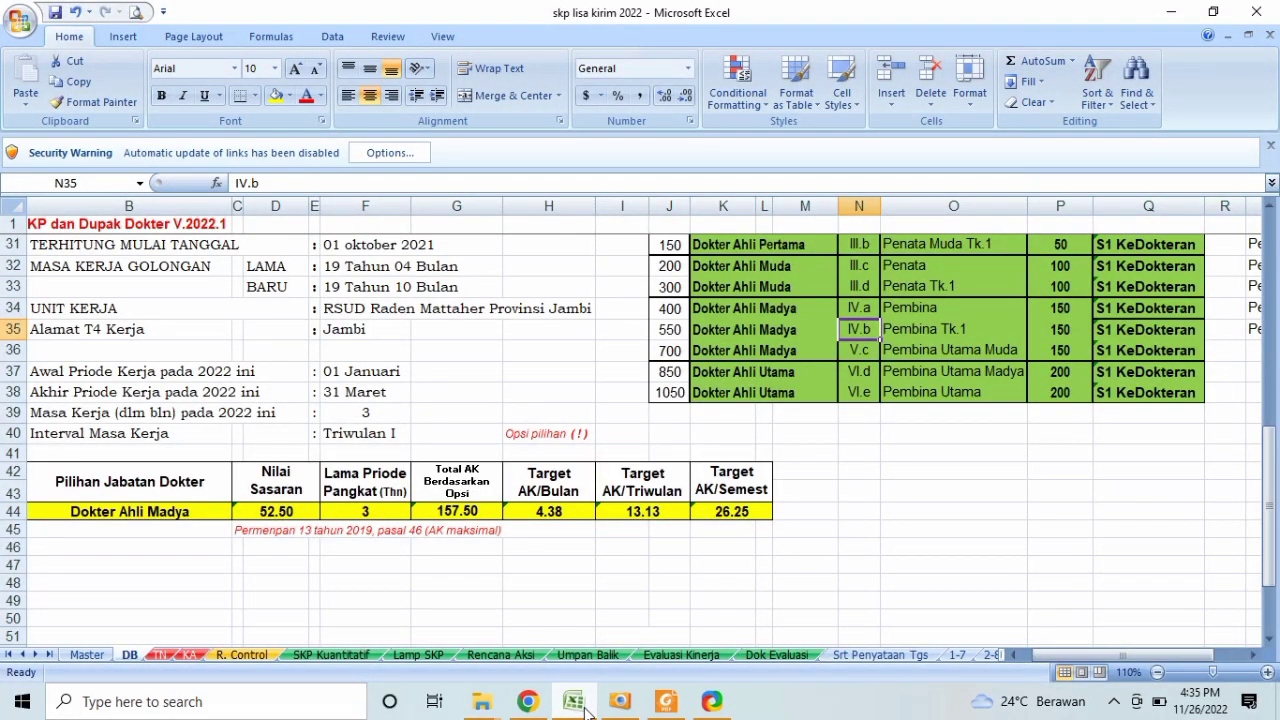
pyautogui.click(483, 583)
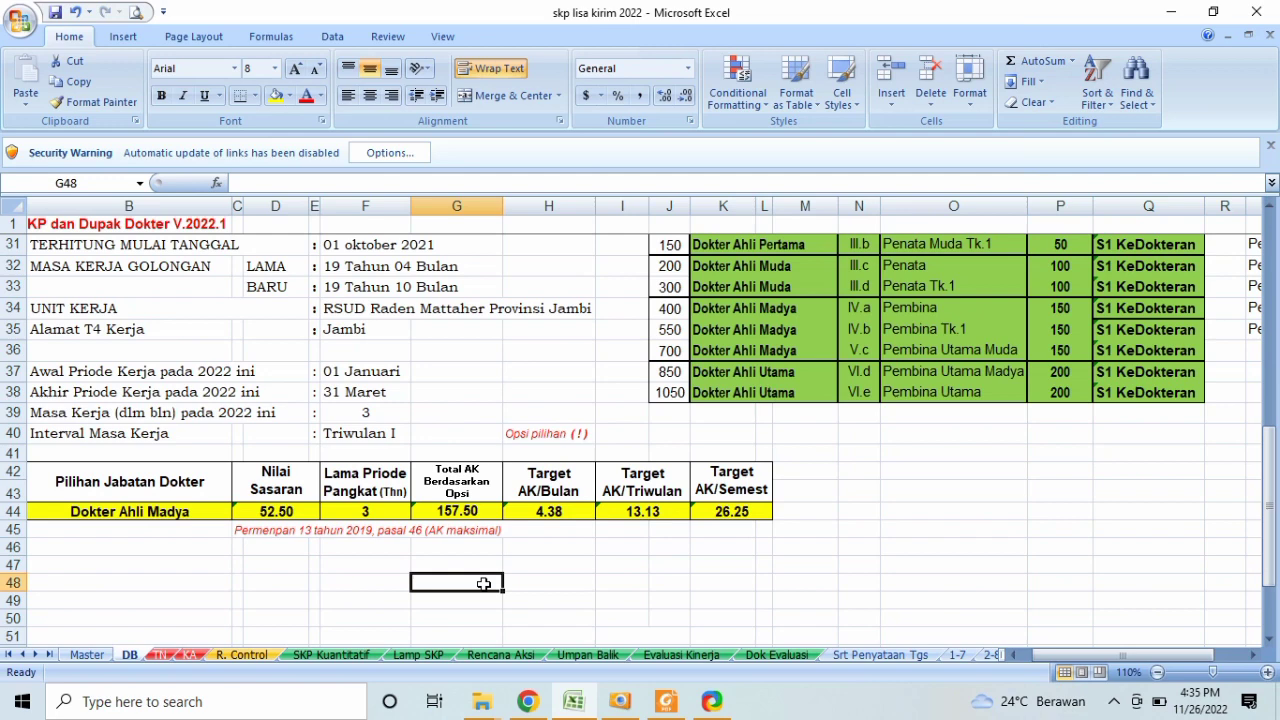
pyautogui.press('Left')
pyautogui.press('Left')
pyautogui.press('Left')
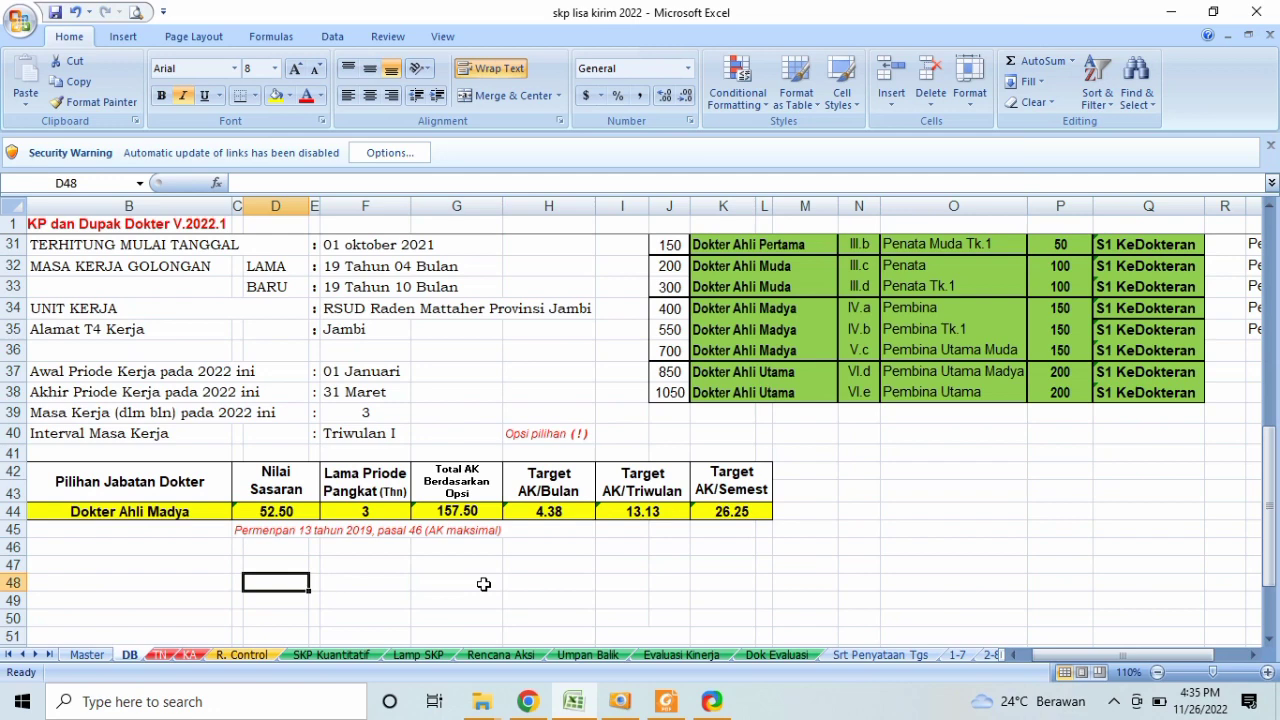
pyautogui.press('Up')
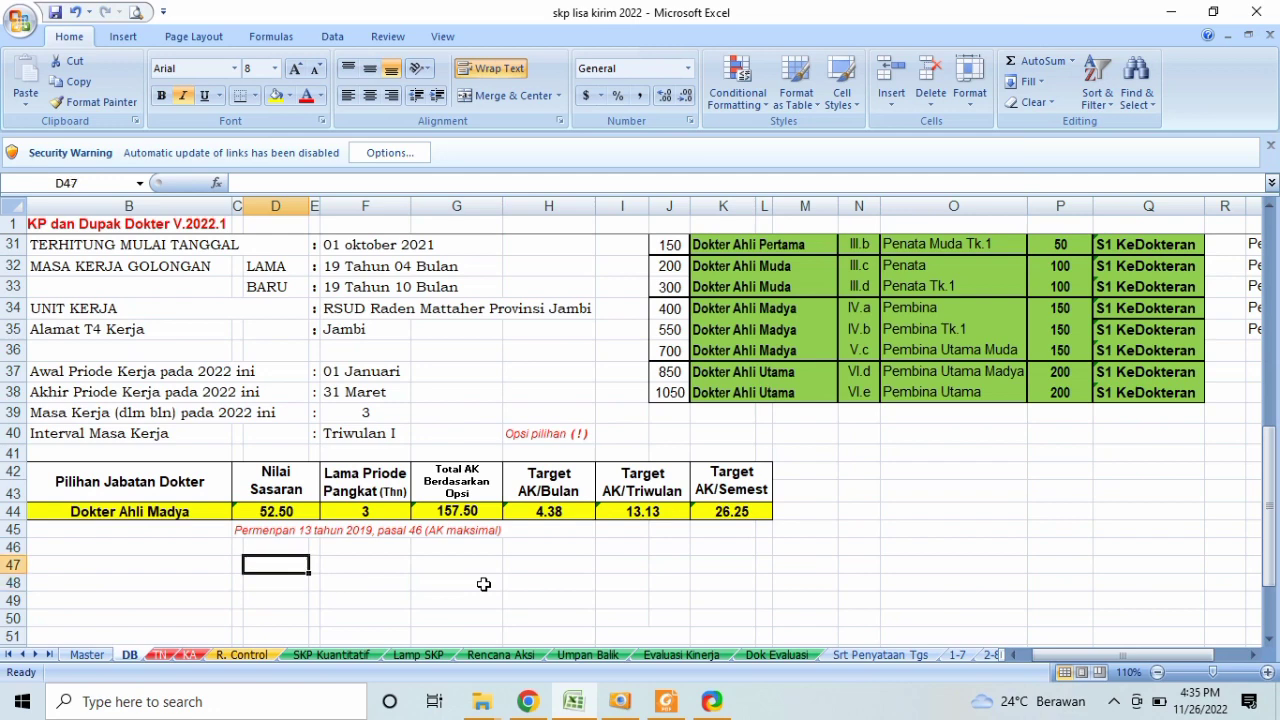
pyautogui.press('Up')
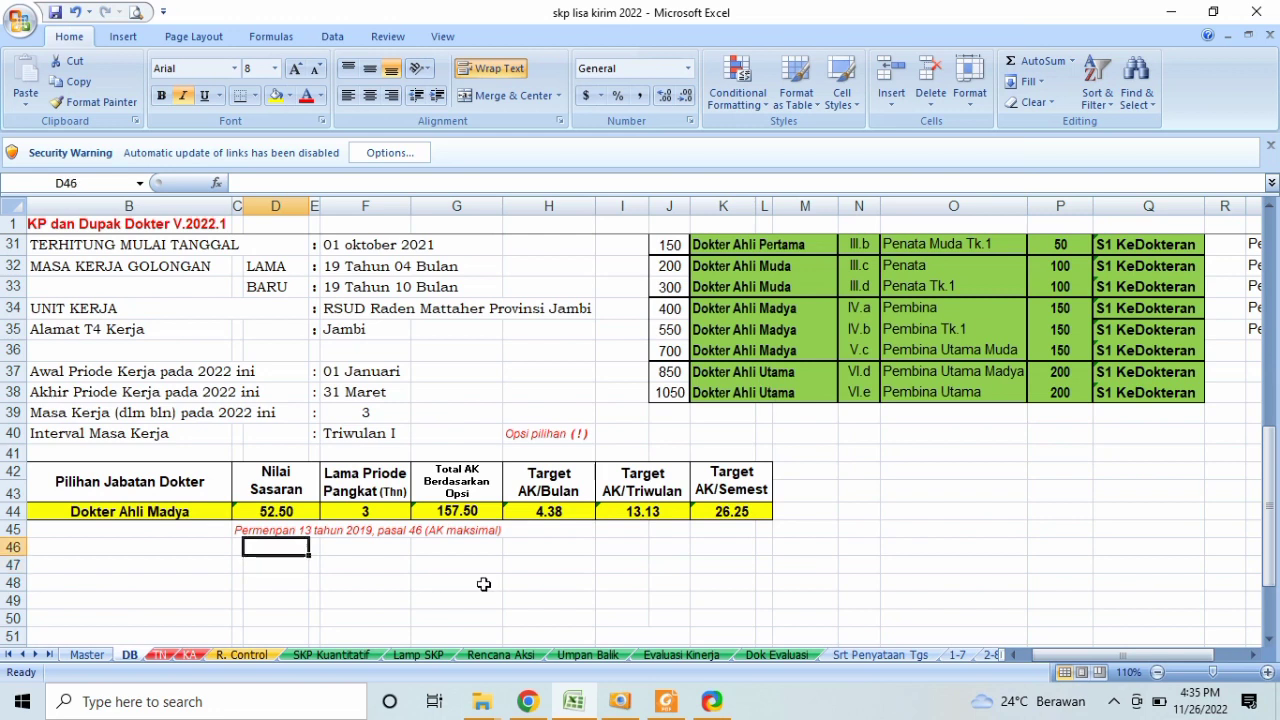
pyautogui.press('Up')
pyautogui.press('Up')
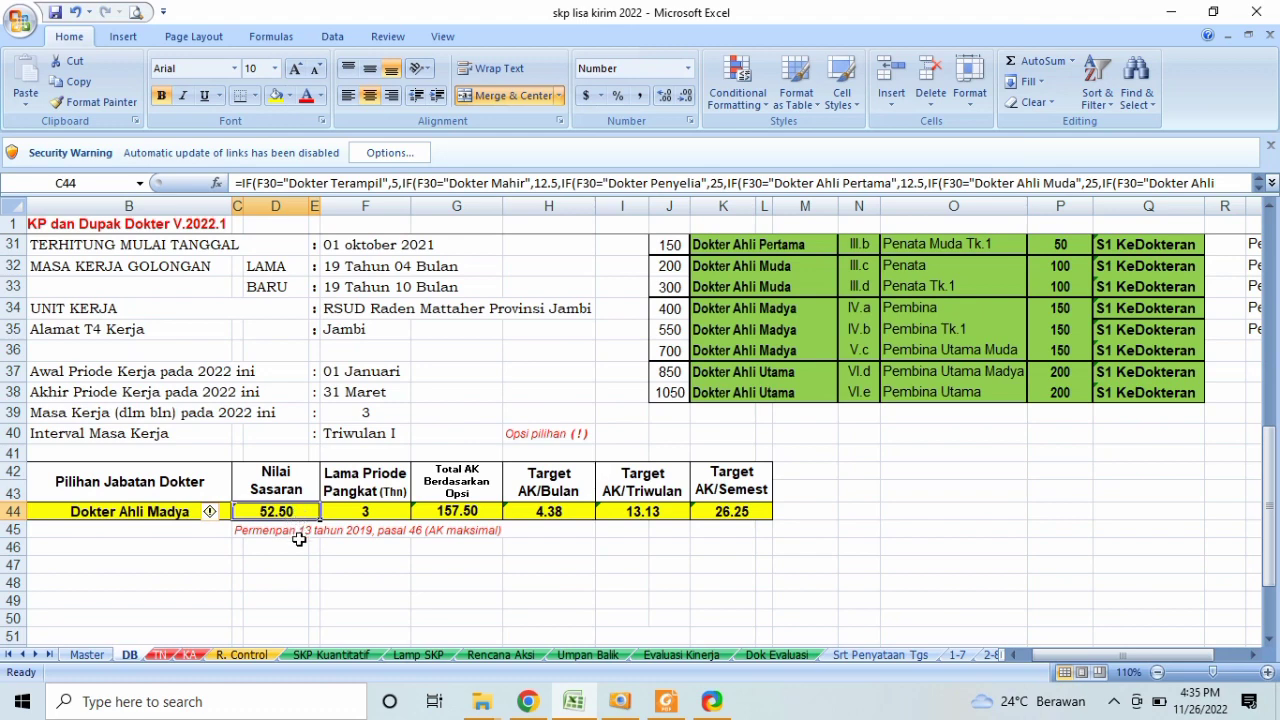
# Step: Examine the Permenpan 13 tahun 2019, pasal 46 note on maximum credit beneath the target table
pyautogui.click(277, 544)
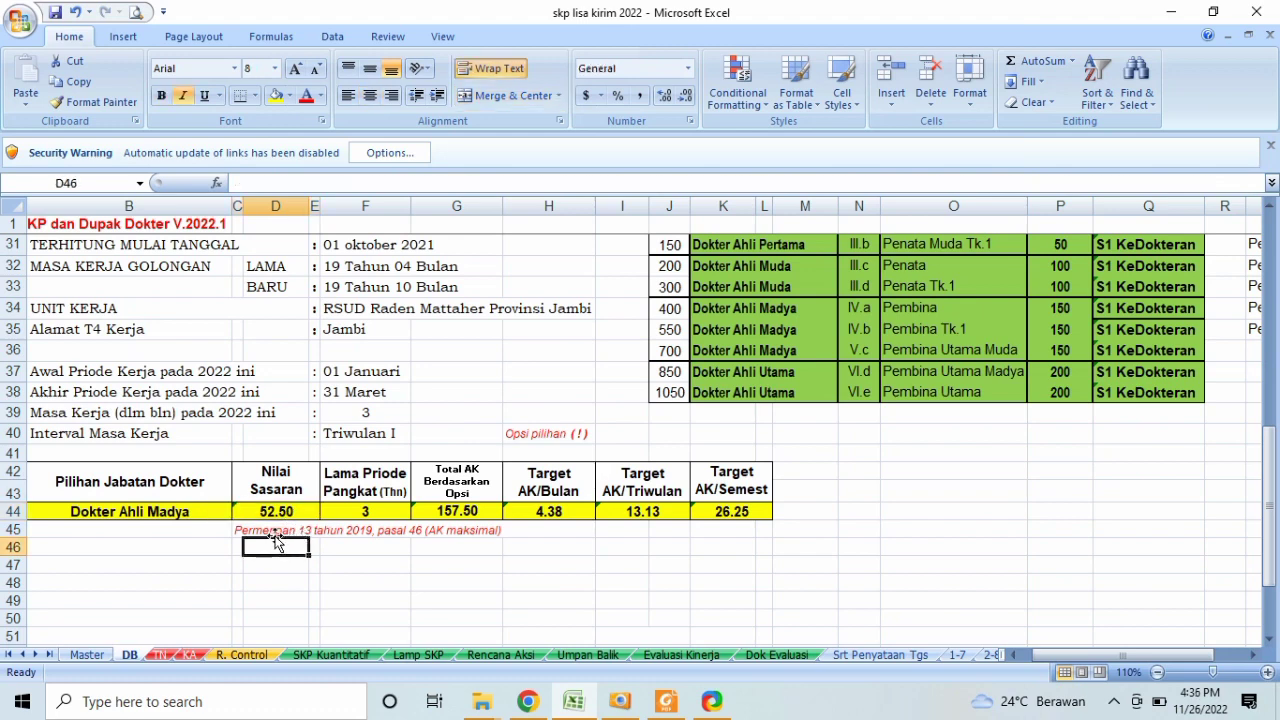
pyautogui.click(279, 531)
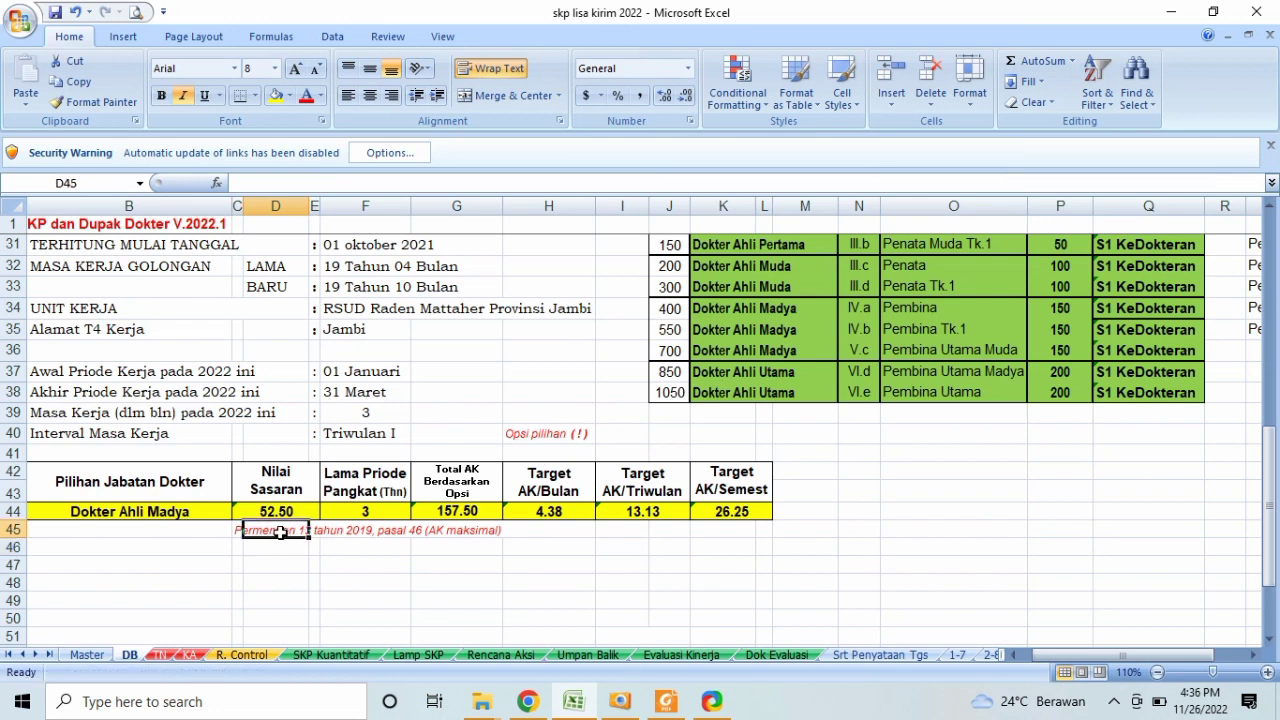
pyautogui.click(333, 579)
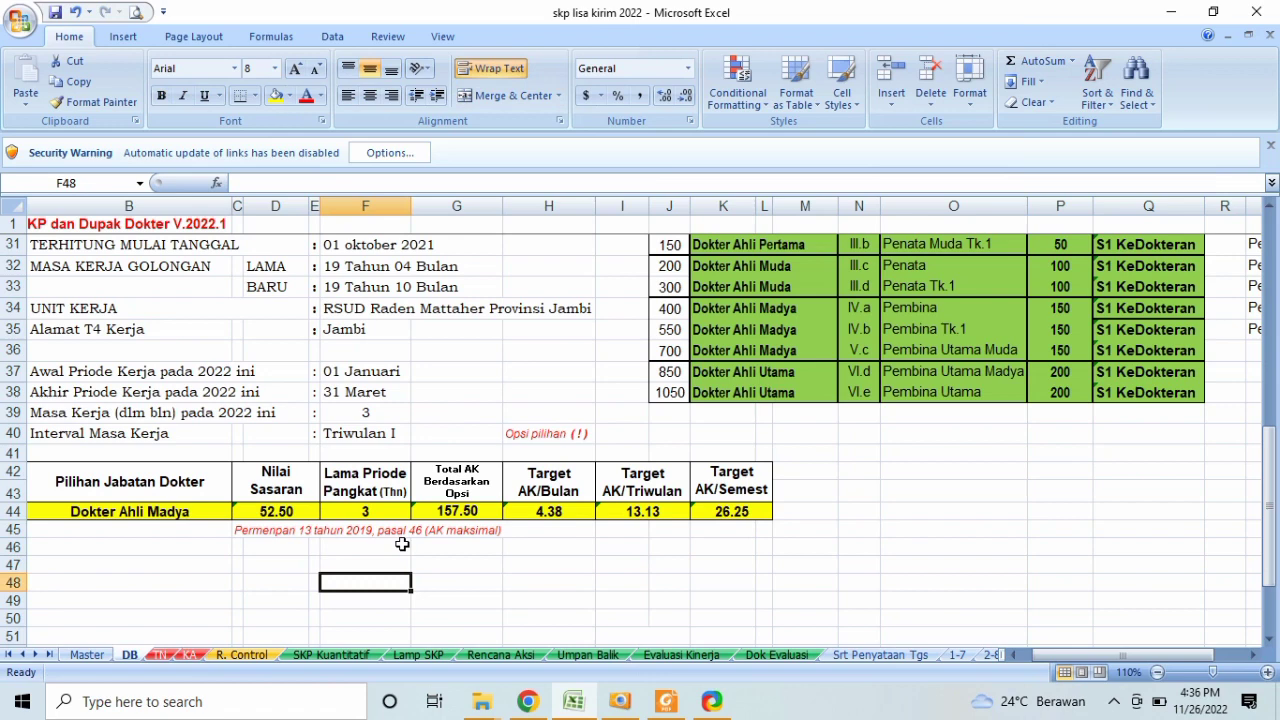
pyautogui.click(439, 534)
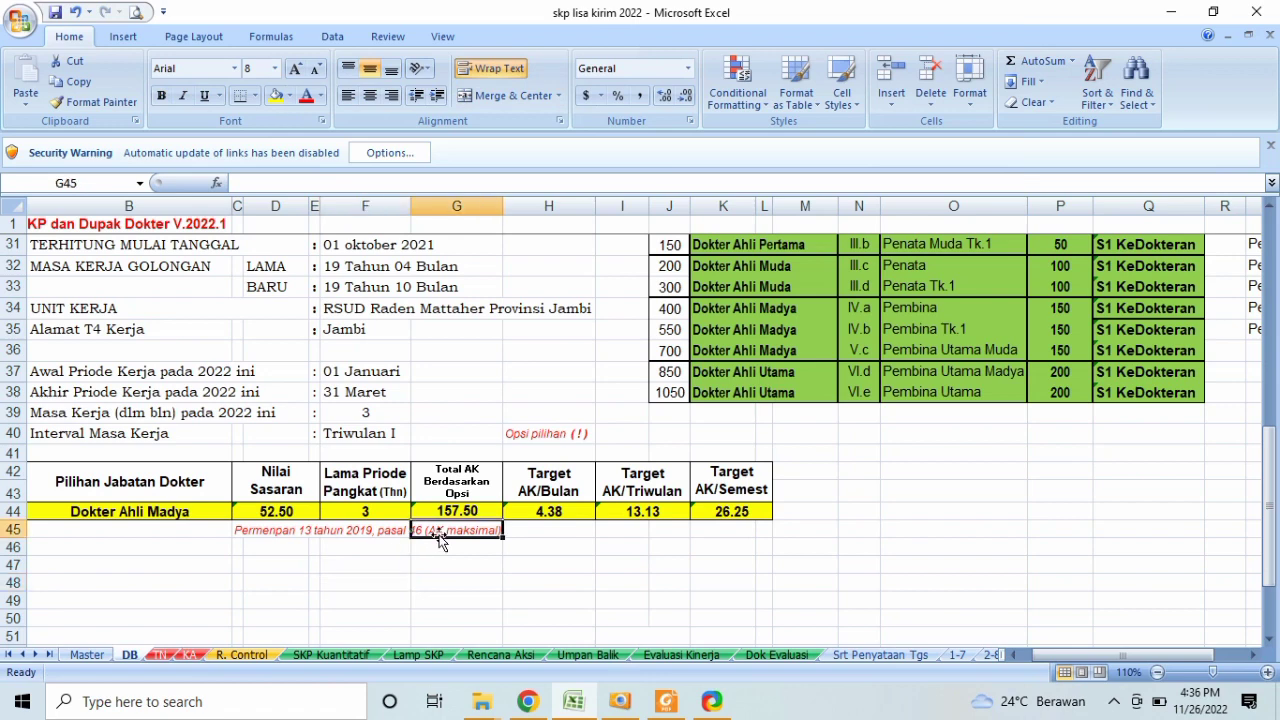
pyautogui.click(358, 545)
pyautogui.click(442, 536)
# Step: Calculate 80% of the Nilai Sasaran in cell D47 with the formula =C44*80%
pyautogui.click(268, 545)
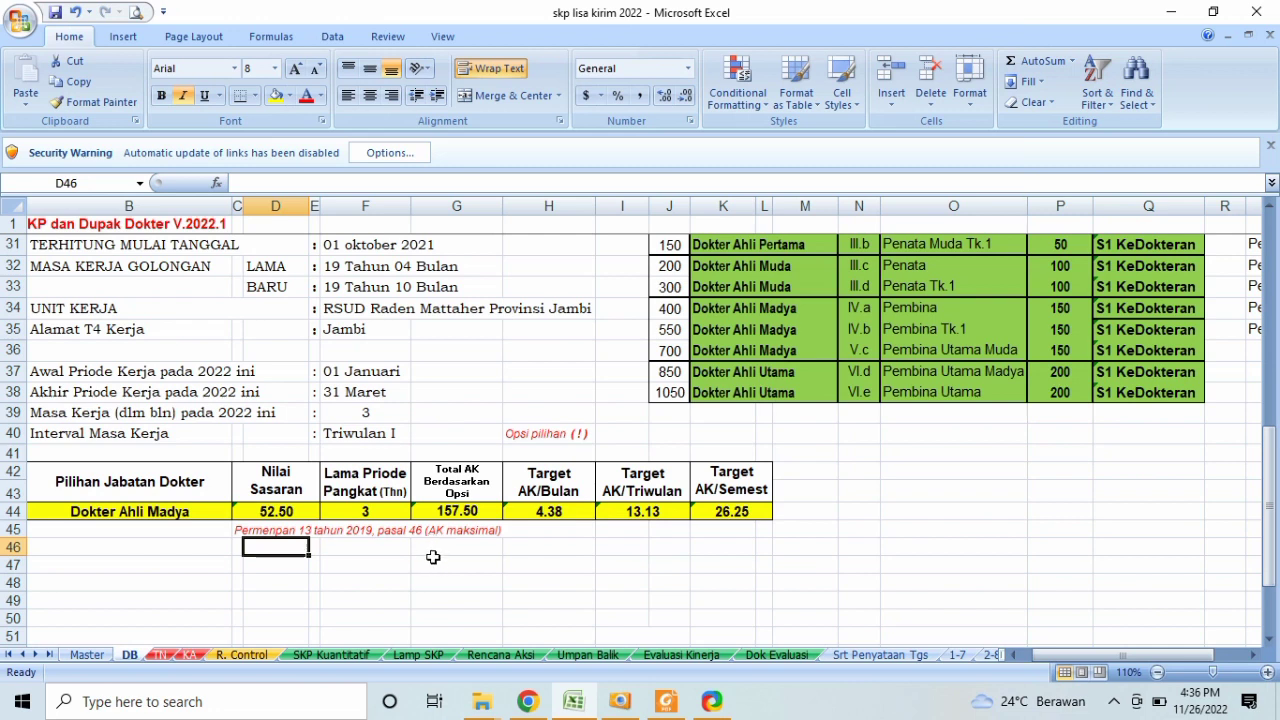
pyautogui.press('Down')
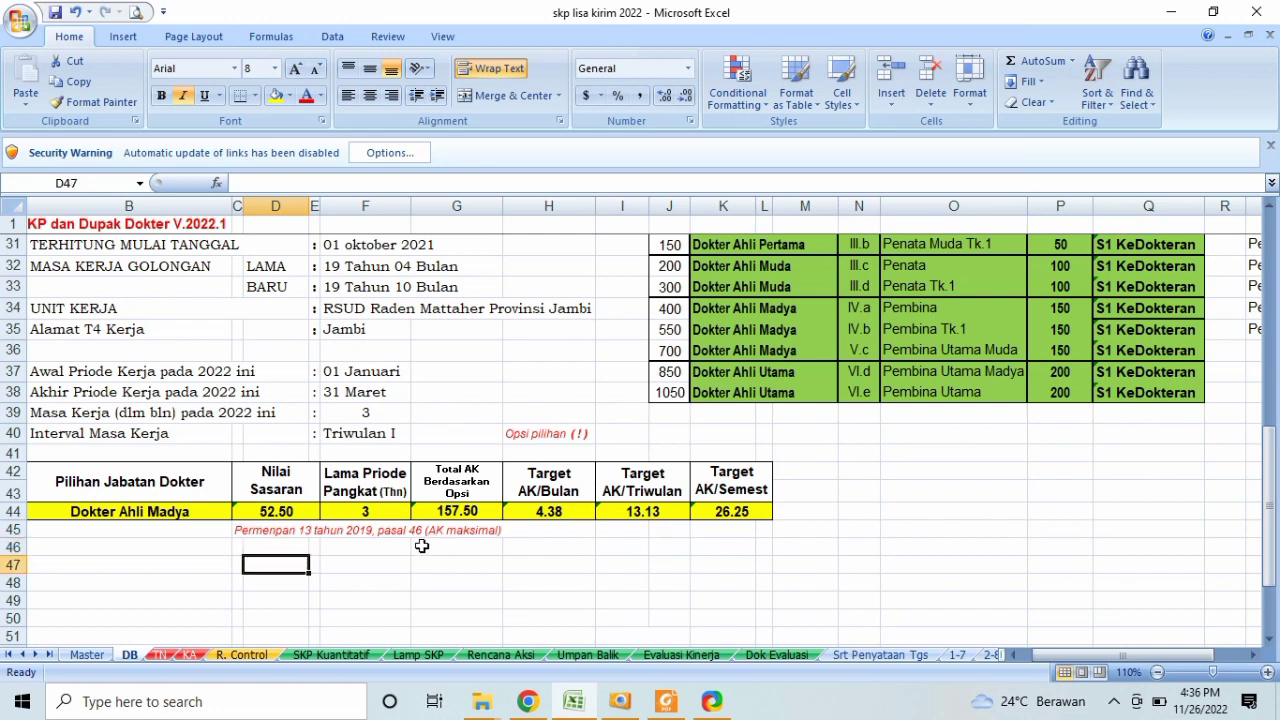
pyautogui.write('=')
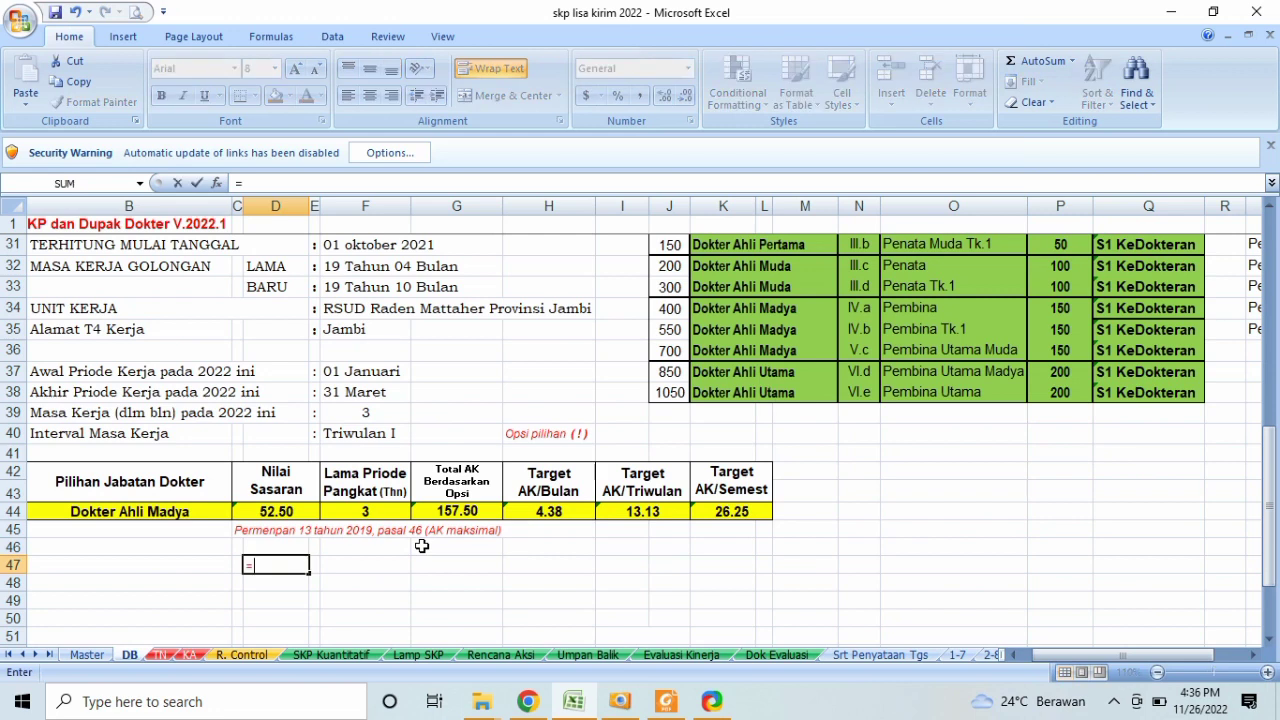
pyautogui.press('Up')
pyautogui.press('Up')
pyautogui.press('Up')
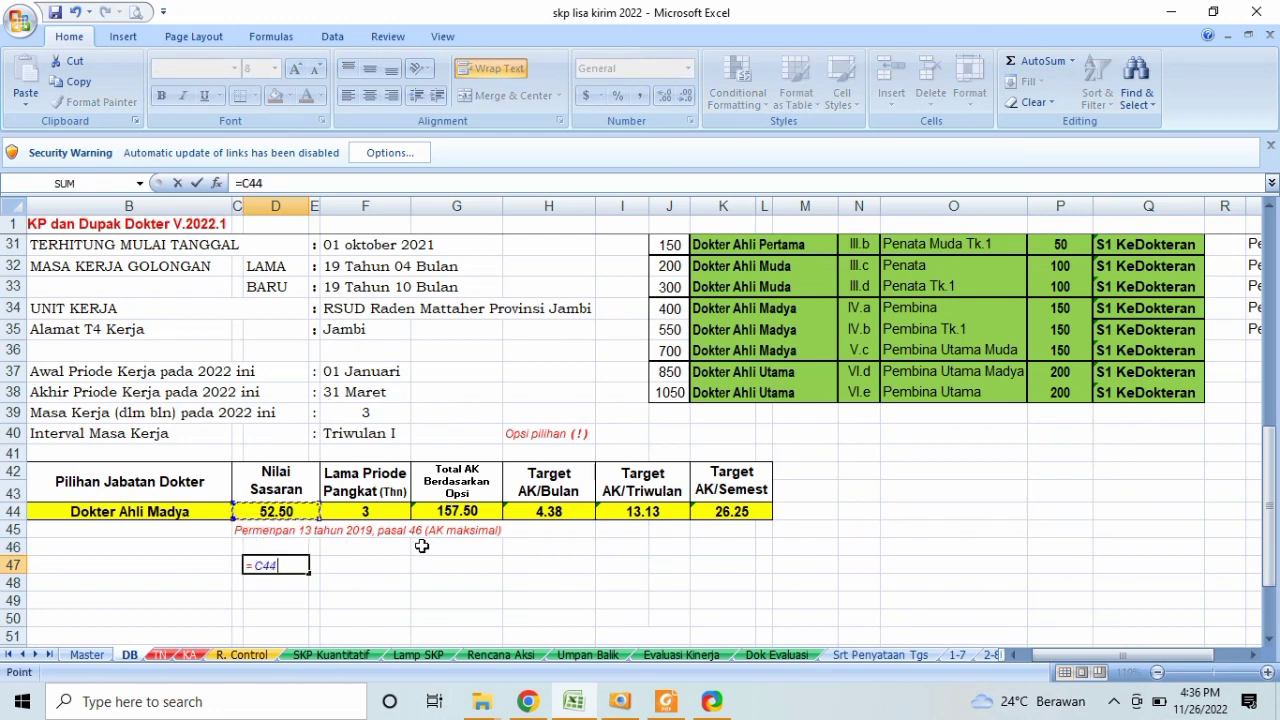
pyautogui.write('*80%')
pyautogui.hotkey('ctrl', 'Return')
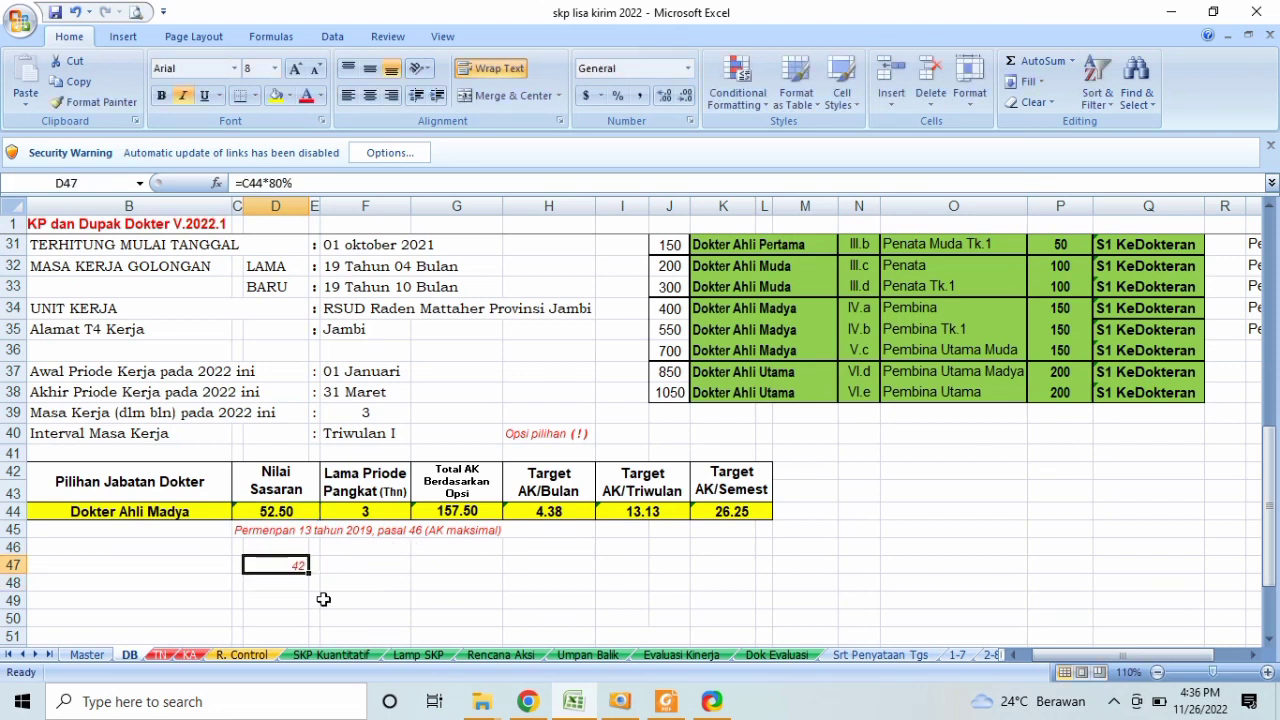
# Step: Compare the annual target and its 80% value with the Total AK cell and the Pembina and Pembina Tk.1 credit requirements
pyautogui.click(290, 511)
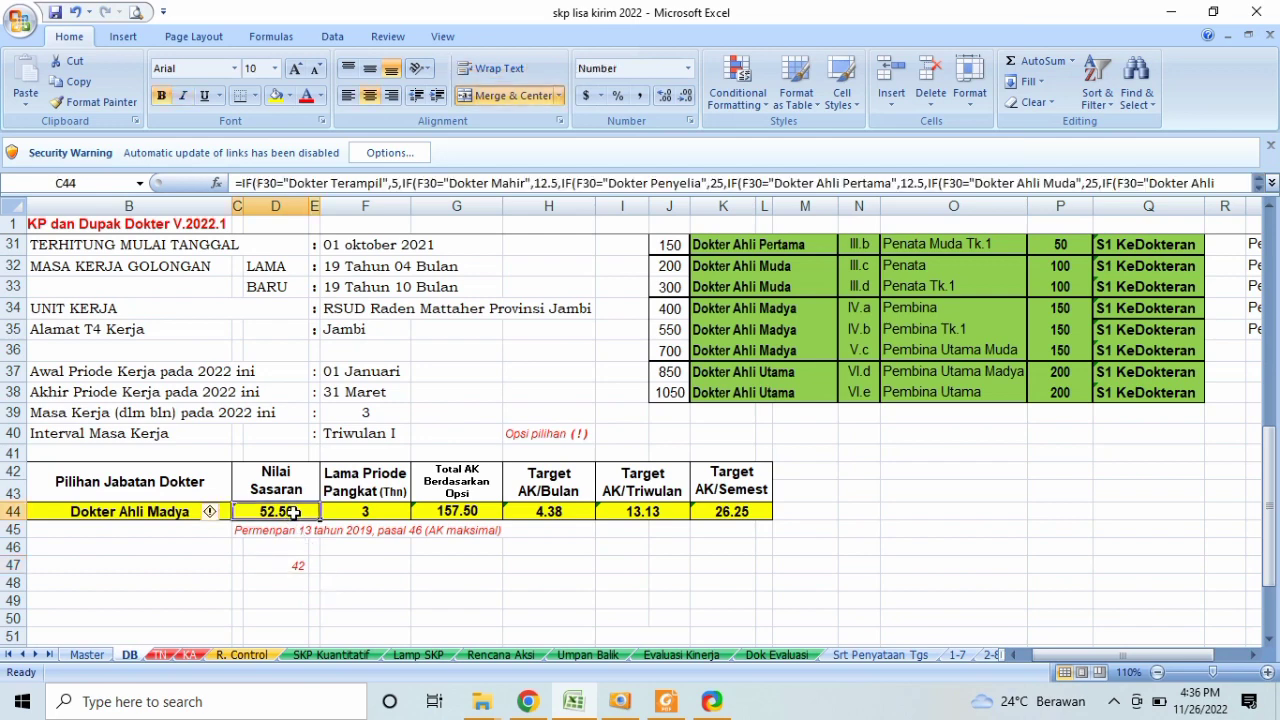
pyautogui.click(300, 566)
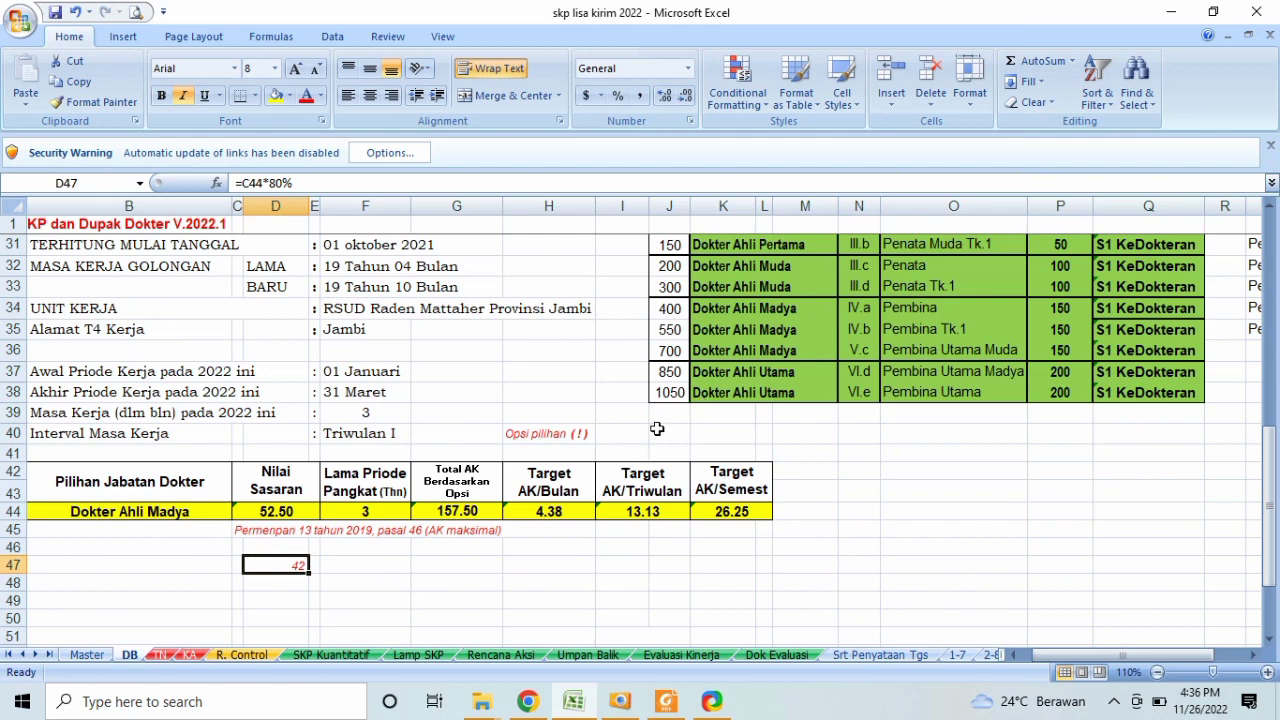
pyautogui.click(481, 511)
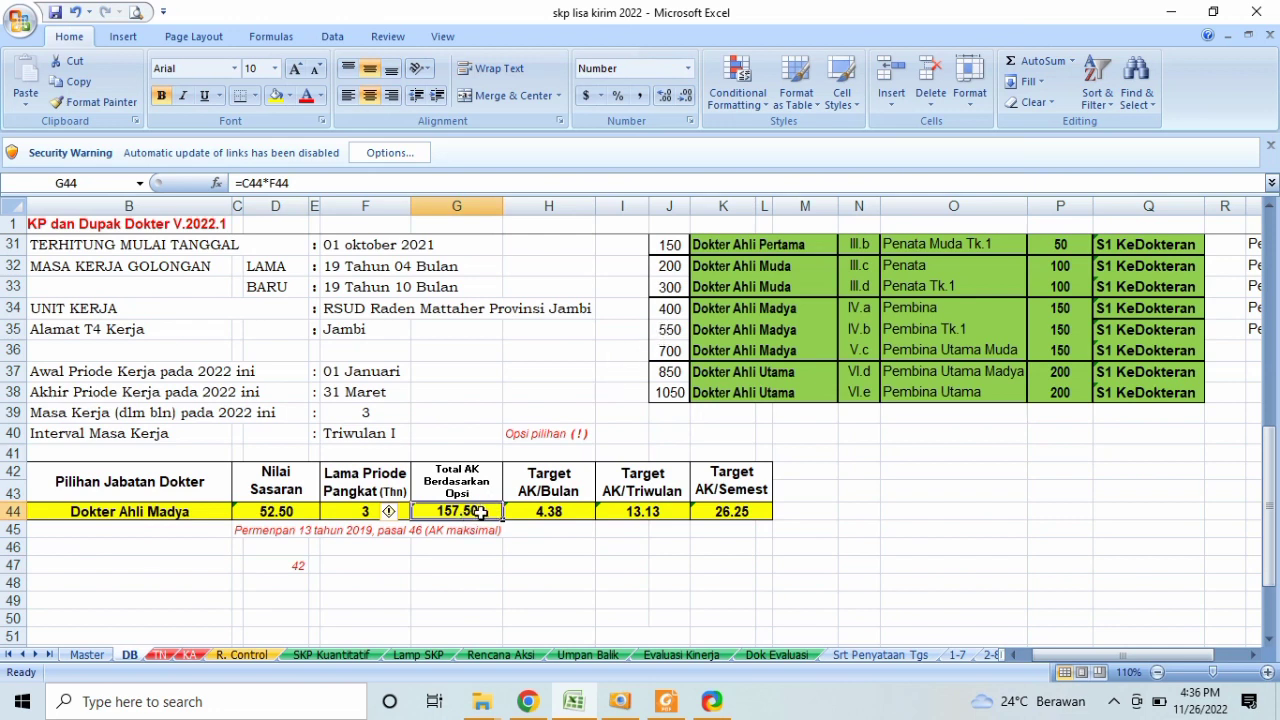
pyautogui.click(670, 309)
pyautogui.click(677, 330)
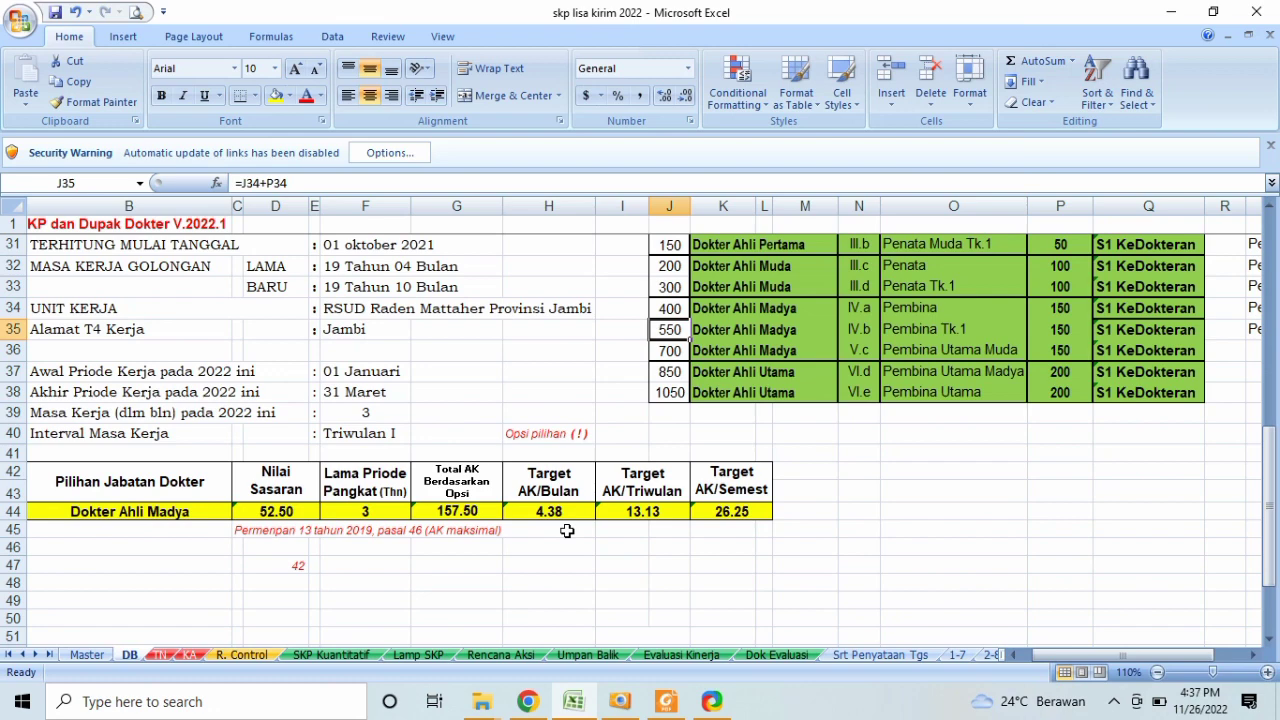
pyautogui.click(279, 512)
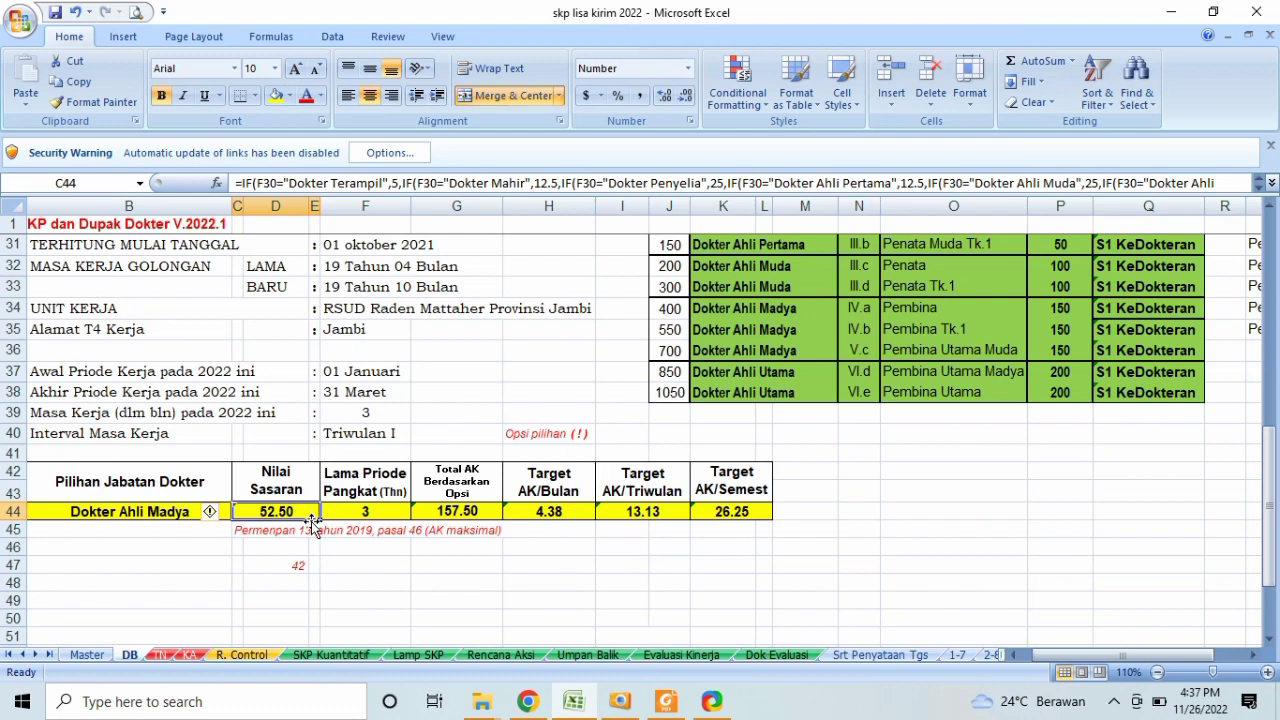
pyautogui.click(276, 566)
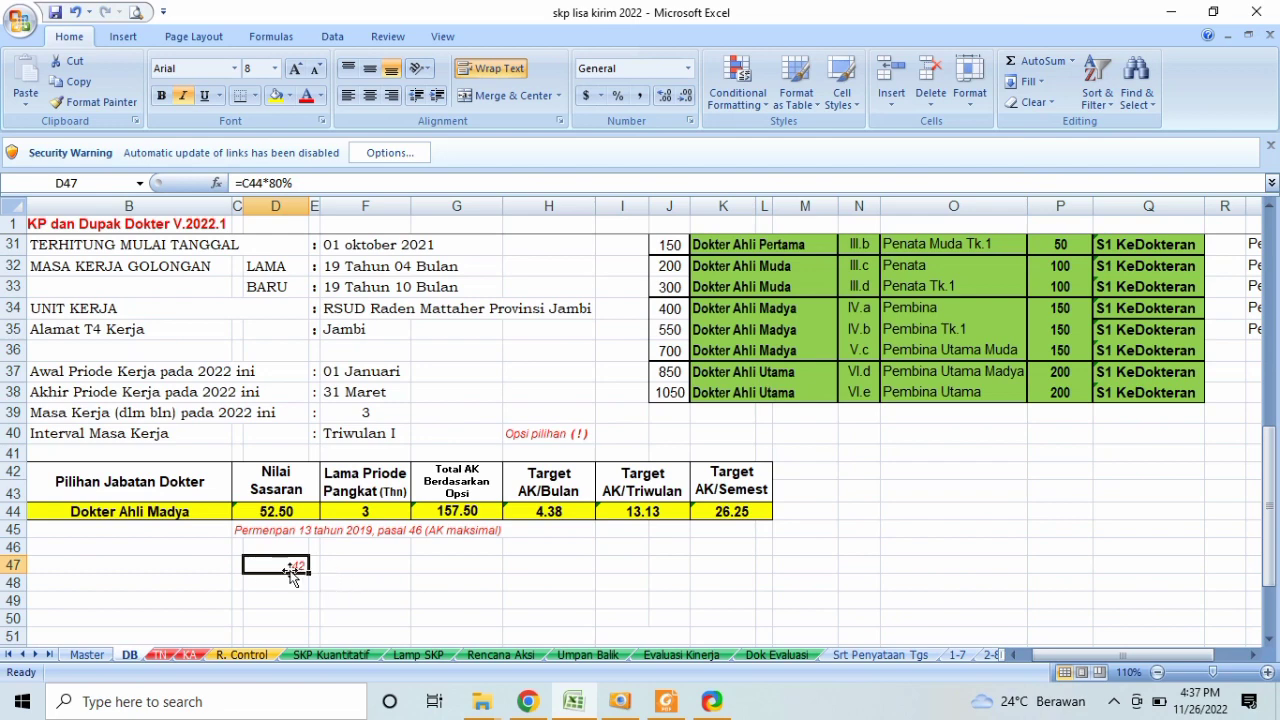
# Step: Review the planned activities on the R. Control sheet down to the Sasaran AK total in the JUMLAH row
pyautogui.click(258, 655)
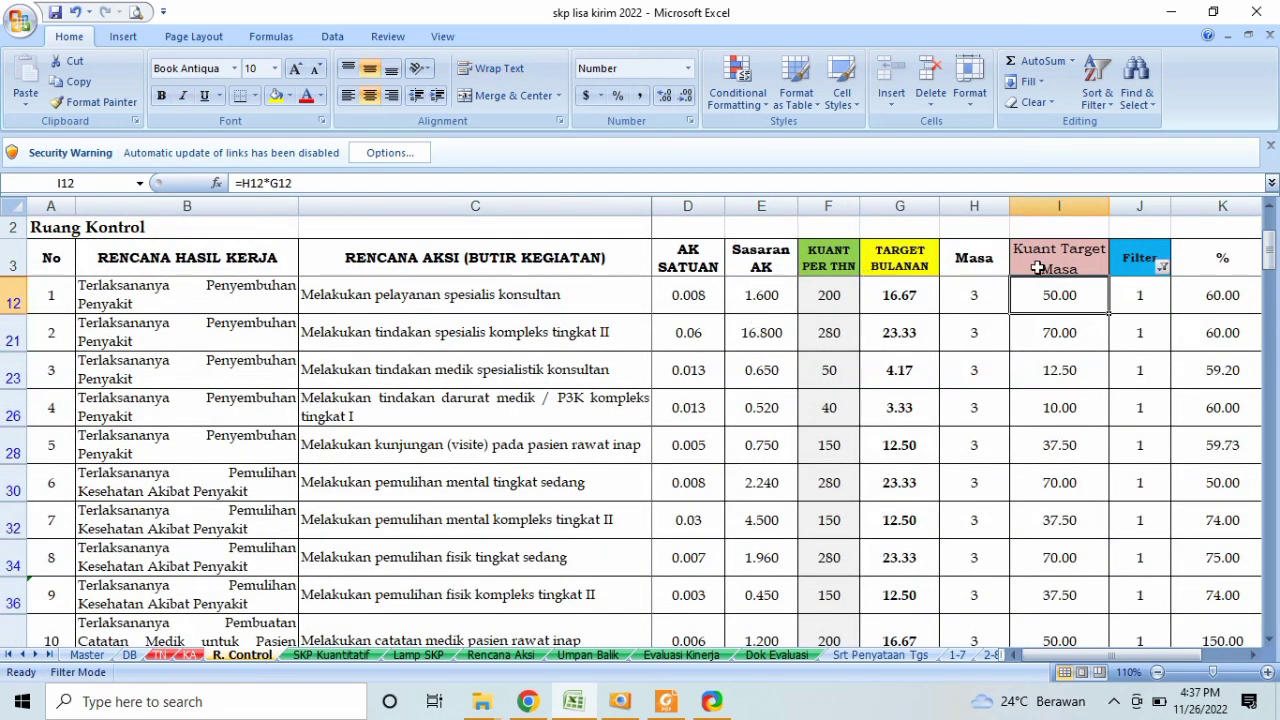
pyautogui.click(1079, 263)
pyautogui.press('Return')
pyautogui.press('Down')
pyautogui.press('Down')
pyautogui.press('Down')
pyautogui.press('Down')
pyautogui.press('Down')
pyautogui.press('Down')
pyautogui.press('Down')
pyautogui.press('Down')
pyautogui.press('Down')
pyautogui.press('Down')
pyautogui.press('Down')
pyautogui.press('Down')
pyautogui.press('Down')
pyautogui.press('Down')
pyautogui.press('Down')
pyautogui.press('Down')
pyautogui.press('Down')
pyautogui.press('Down')
pyautogui.press('Down')
pyautogui.press('Down')
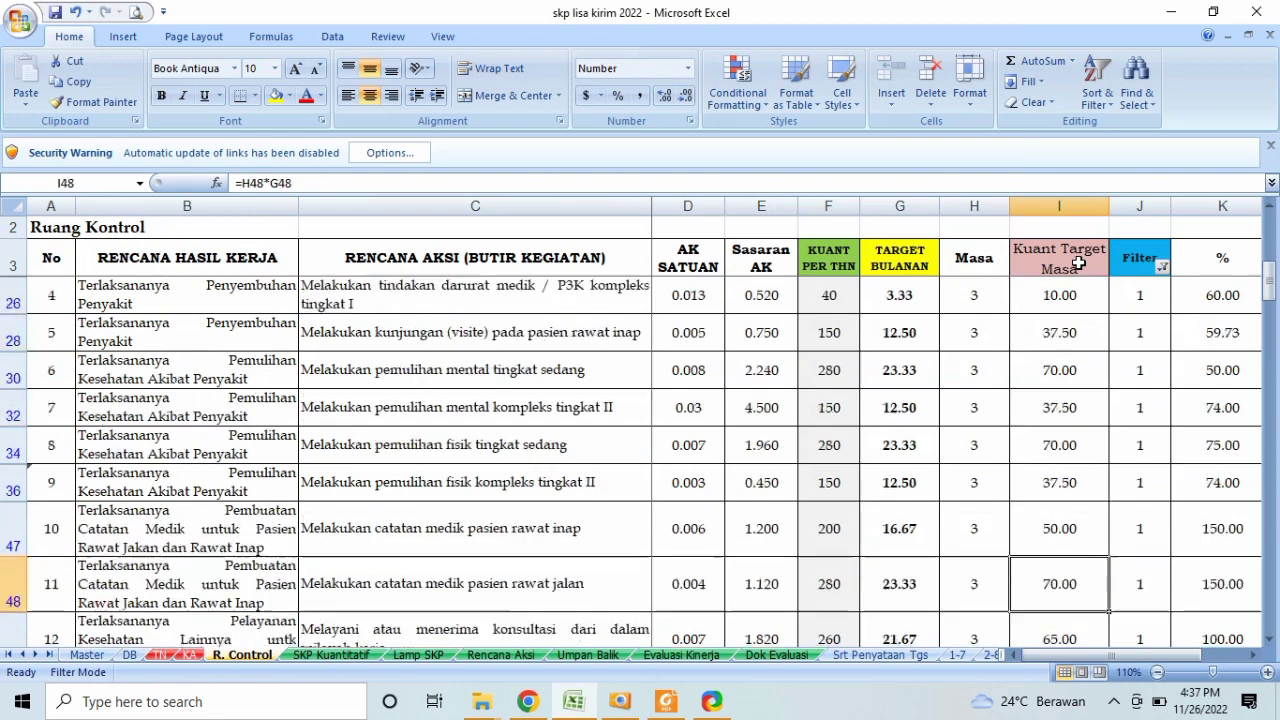
pyautogui.press('Up')
pyautogui.press('Up')
pyautogui.press('Up')
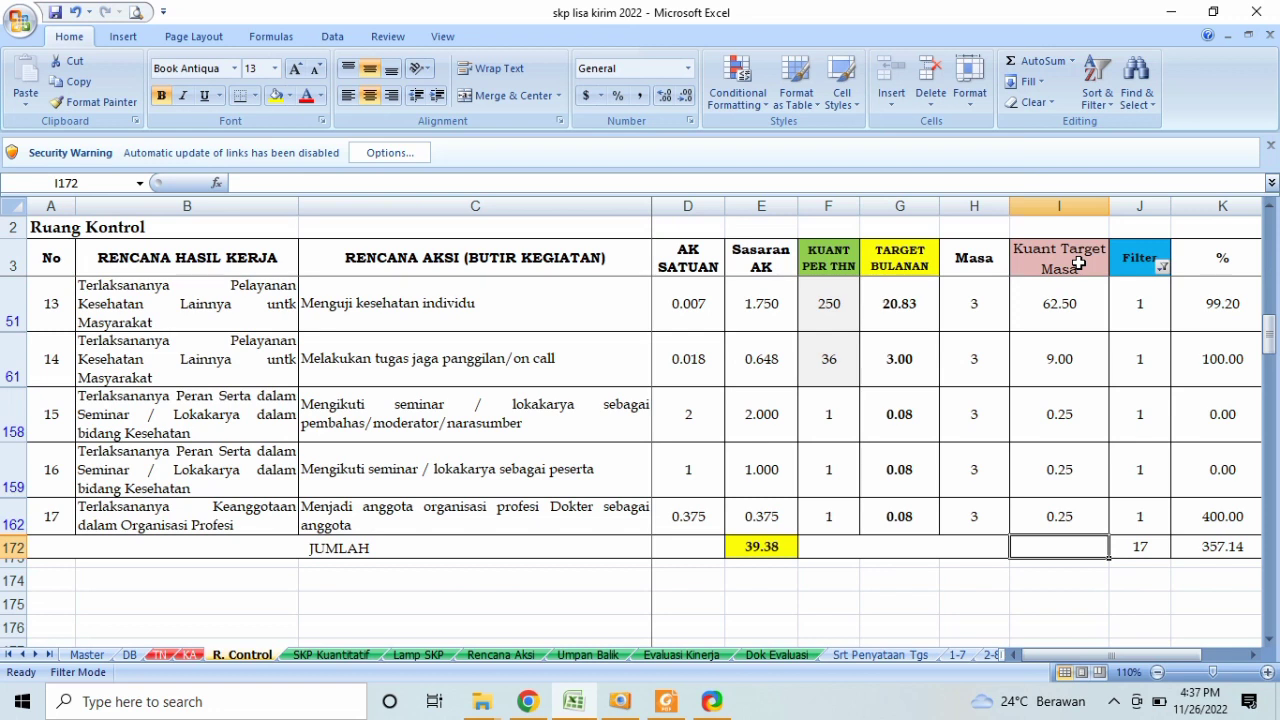
pyautogui.click(734, 549)
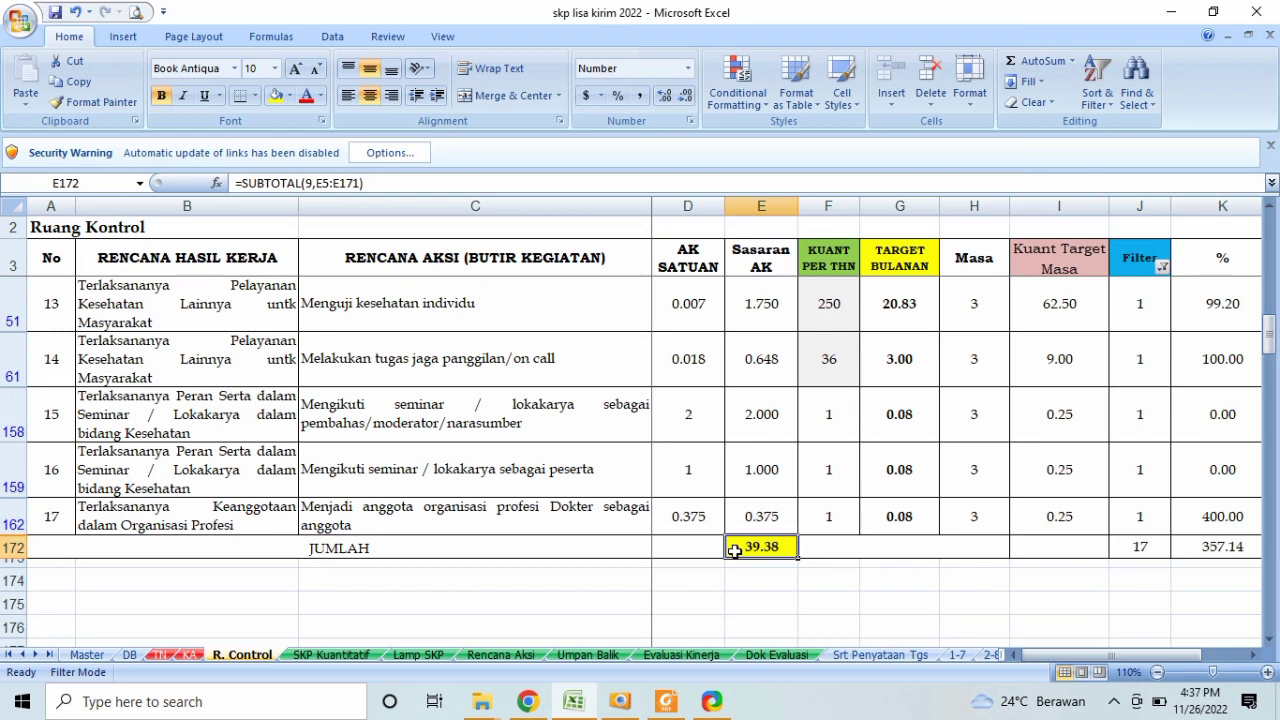
# Step: Enter 42 in E174 below the Sasaran AK total and calculate the difference in E175 with =E174-E172
pyautogui.click(736, 584)
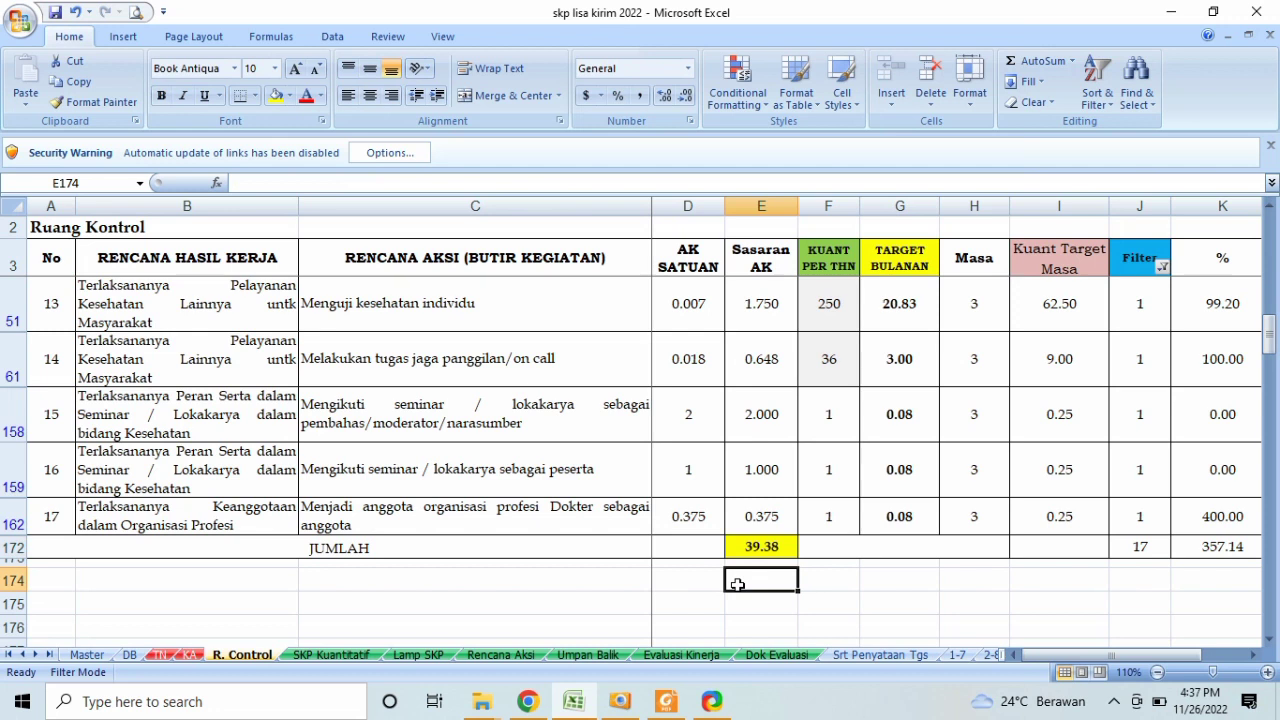
pyautogui.write('42')
pyautogui.press('Return')
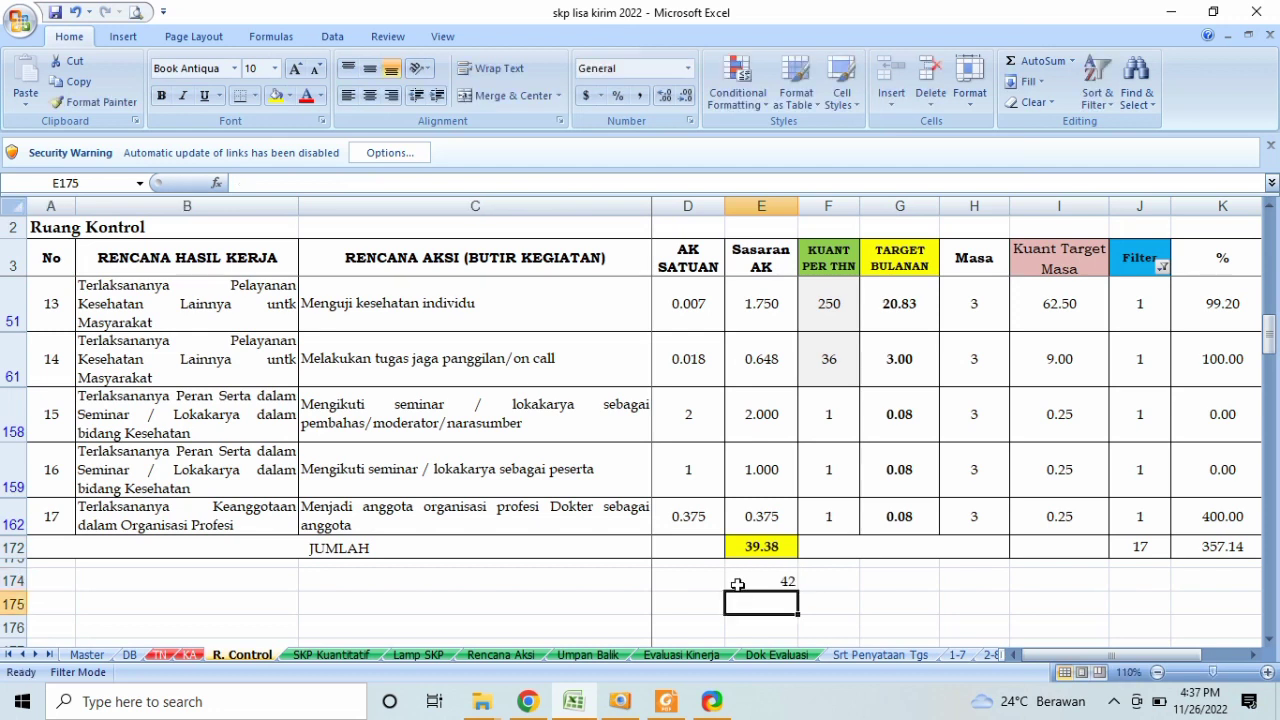
pyautogui.write('=')
pyautogui.press('Up')
pyautogui.press('Up')
pyautogui.press('Up')
pyautogui.press('Down')
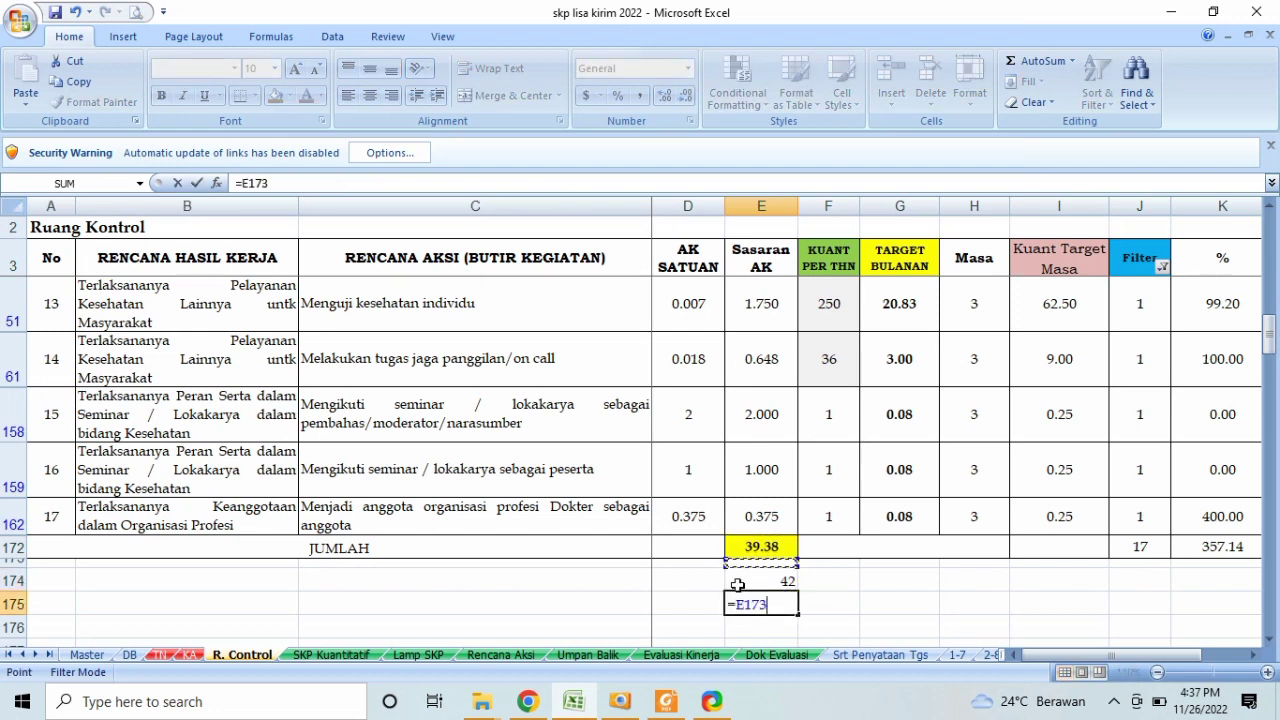
pyautogui.press('Down')
pyautogui.write('-')
pyautogui.press('Up')
pyautogui.press('Up')
pyautogui.press('Up')
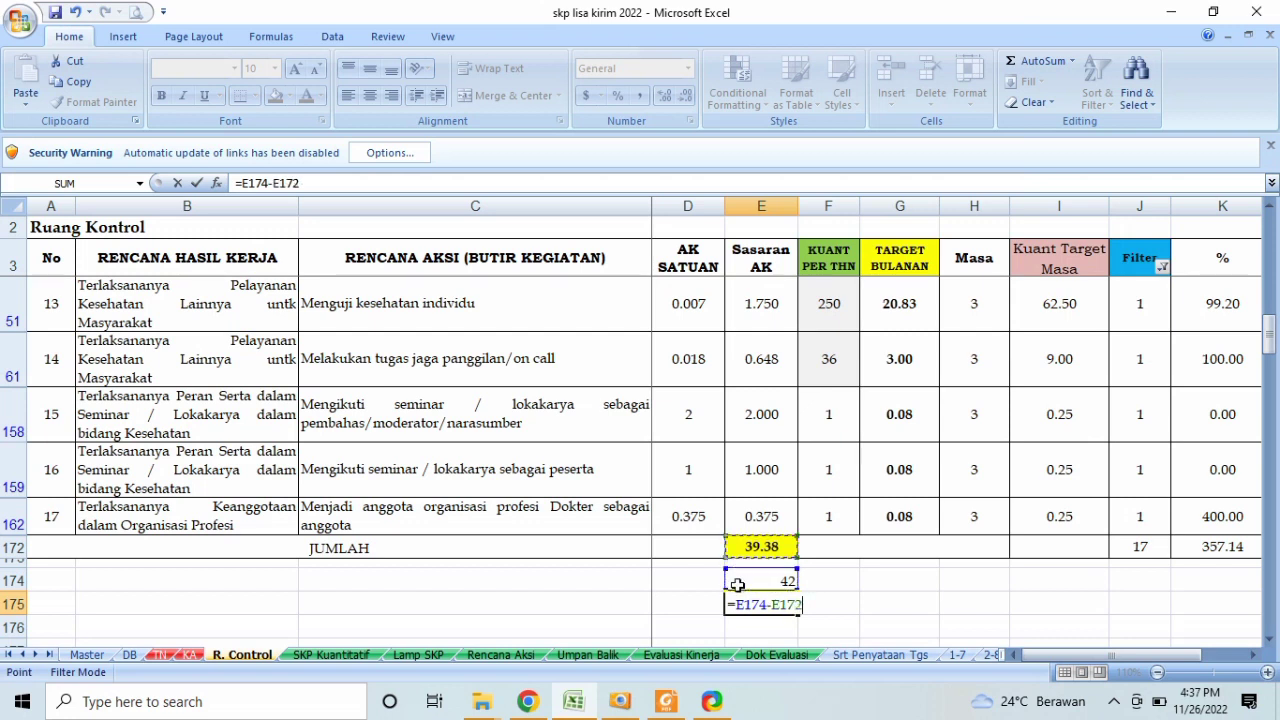
pyautogui.press('Return')
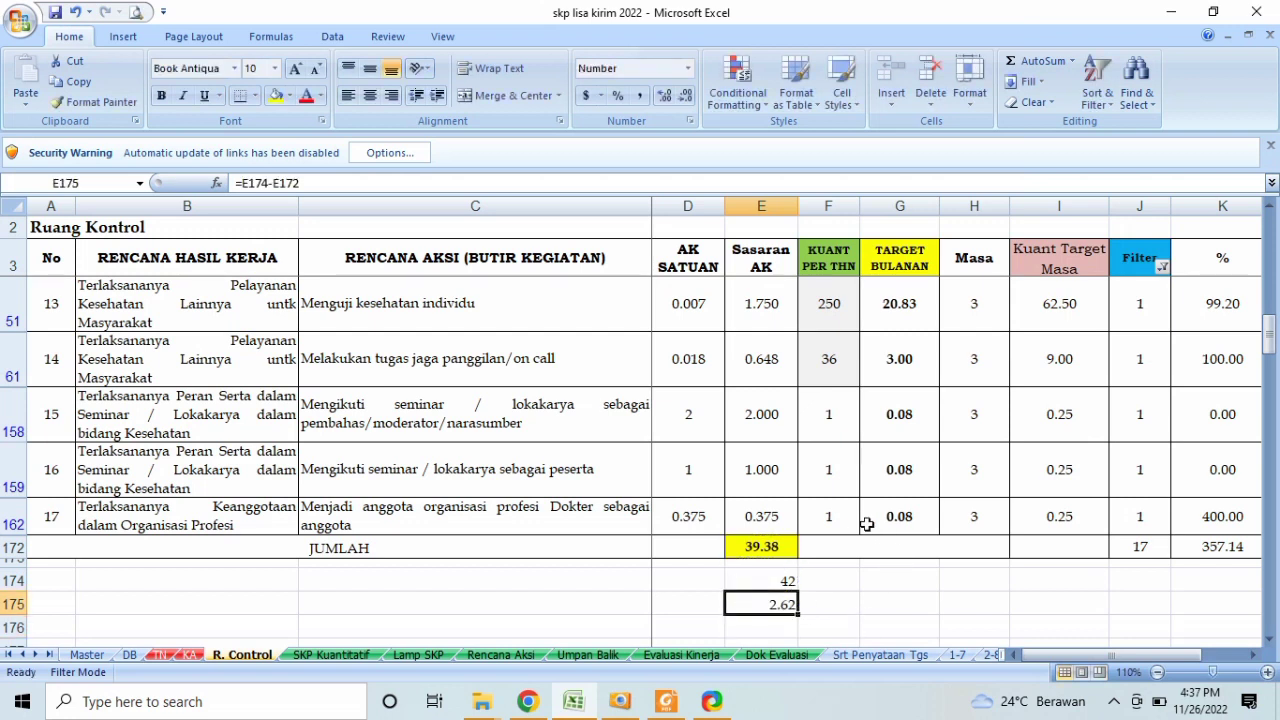
# Step: Examine the KUANT PER THN quantities of all listed activities against the comparison values below the Sasaran AK total
pyautogui.click(829, 277)
pyautogui.press('Down')
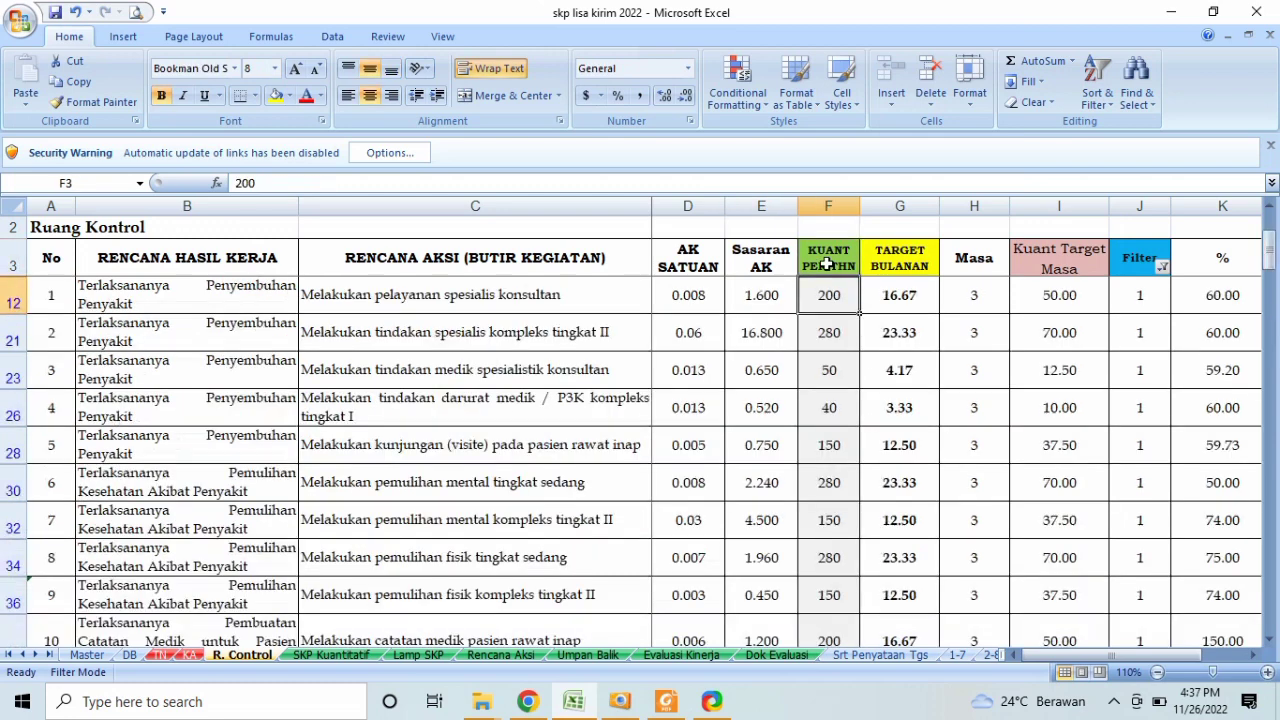
pyautogui.click(836, 335)
pyautogui.moveTo(832, 300); pyautogui.dragTo(829, 563)
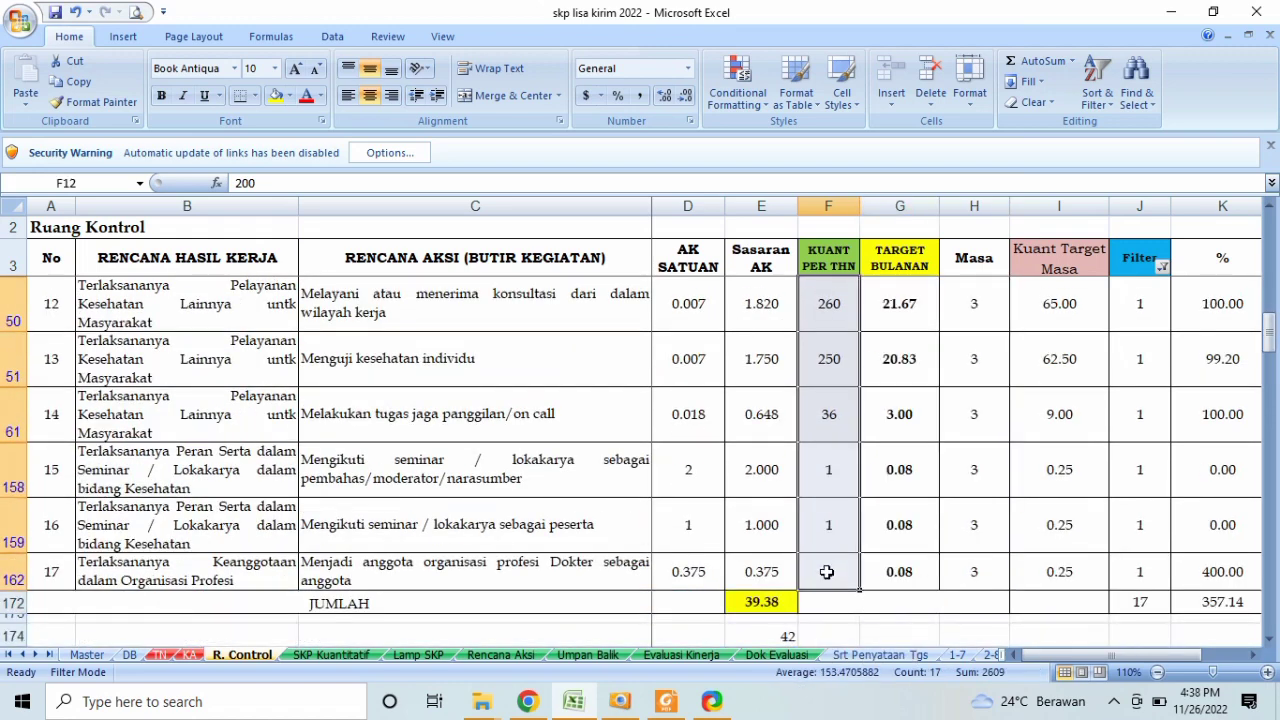
pyautogui.click(765, 637)
pyautogui.click(843, 637)
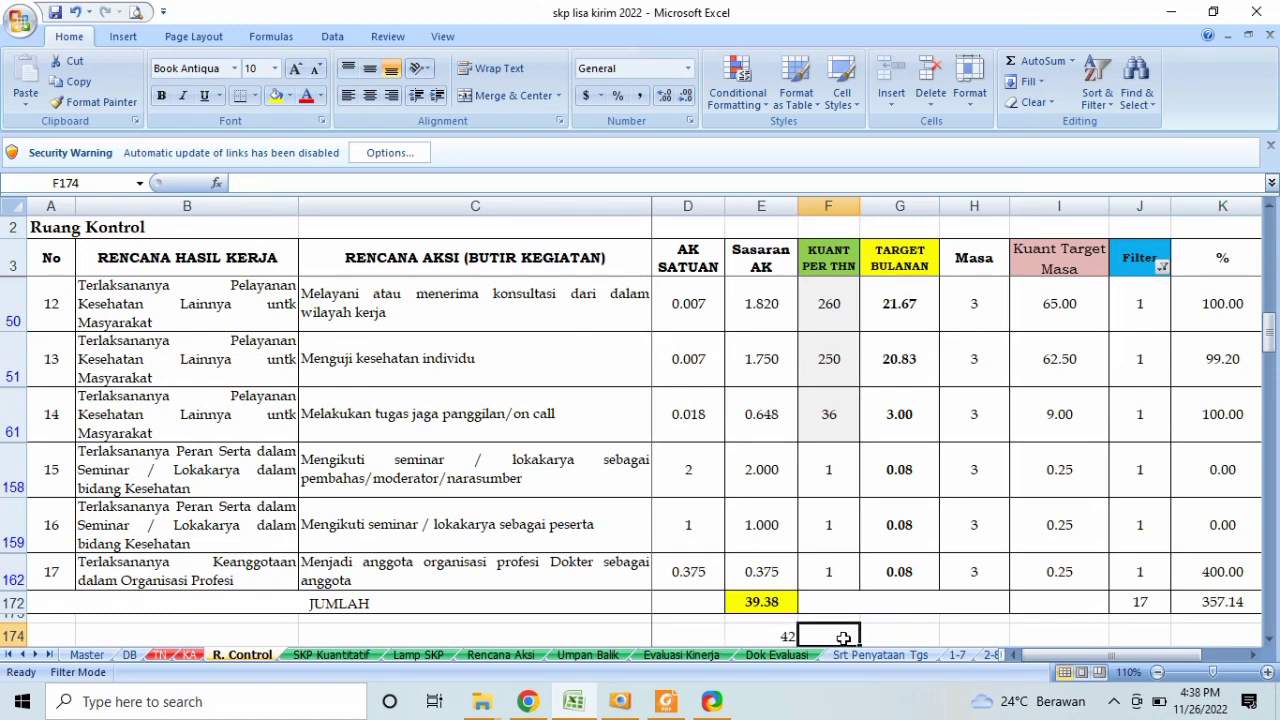
pyautogui.press('Down')
pyautogui.press('Down')
pyautogui.press('Up')
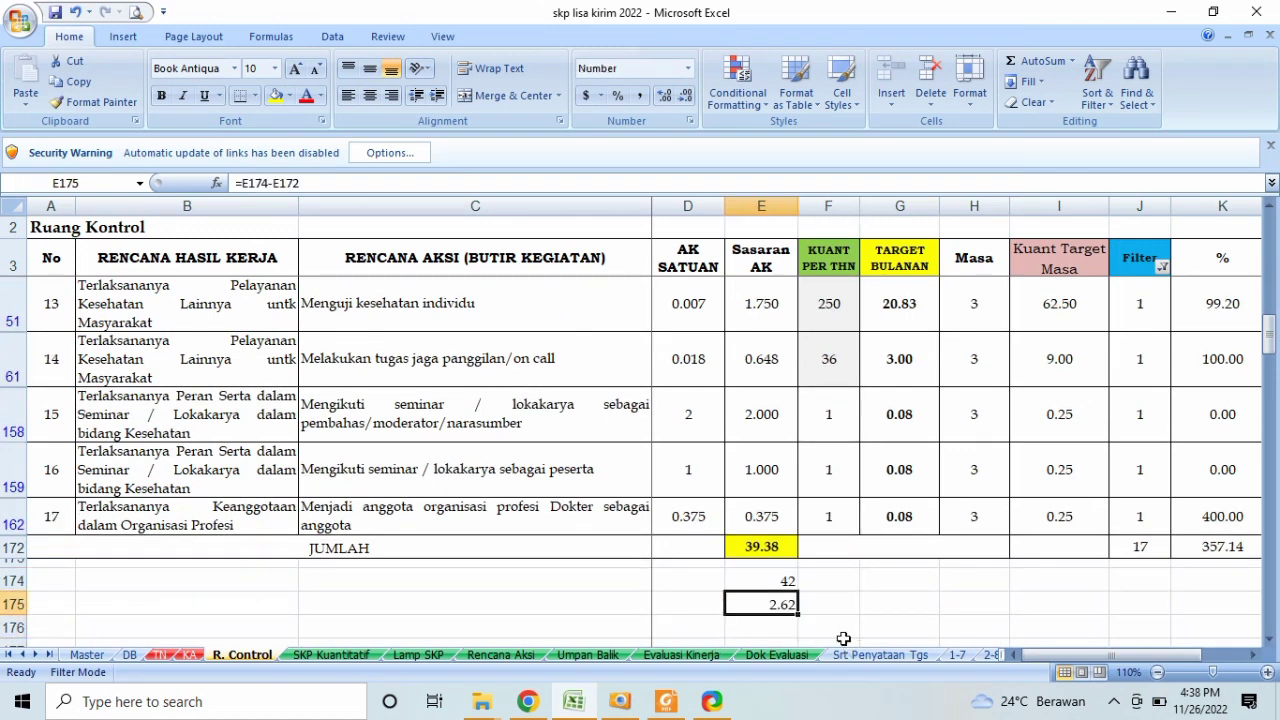
pyautogui.press('Up')
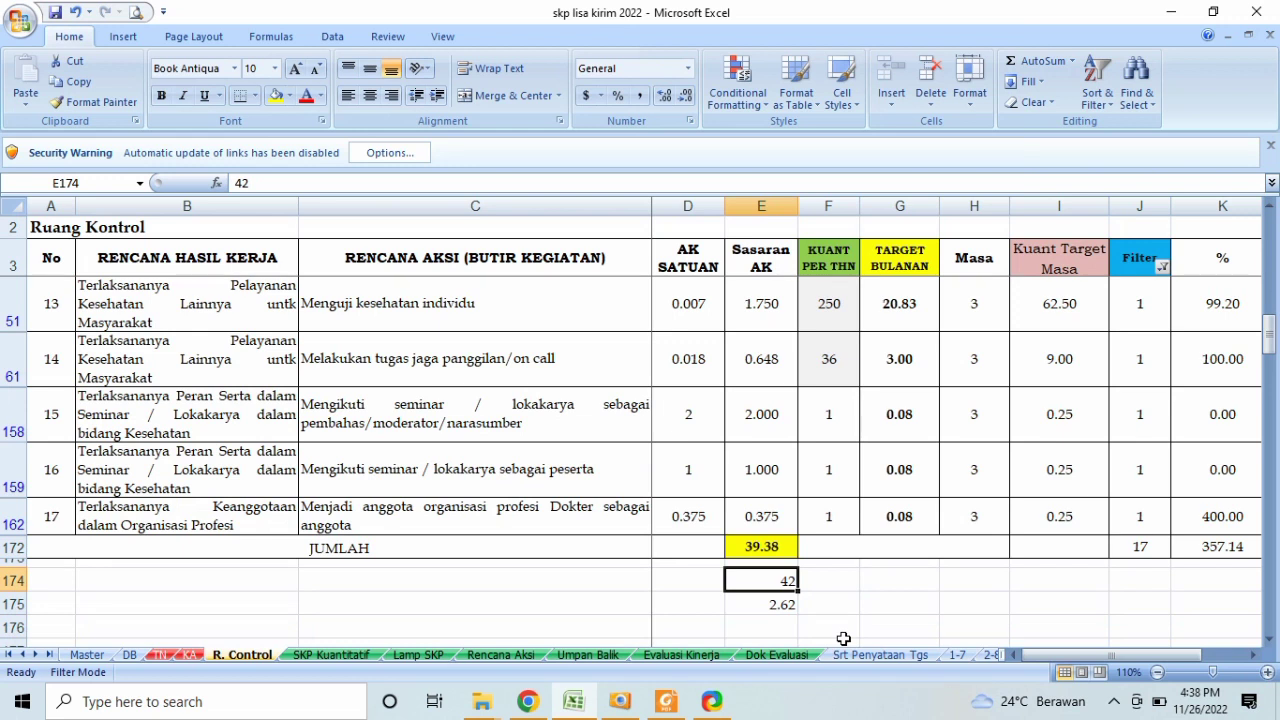
pyautogui.press('Left')
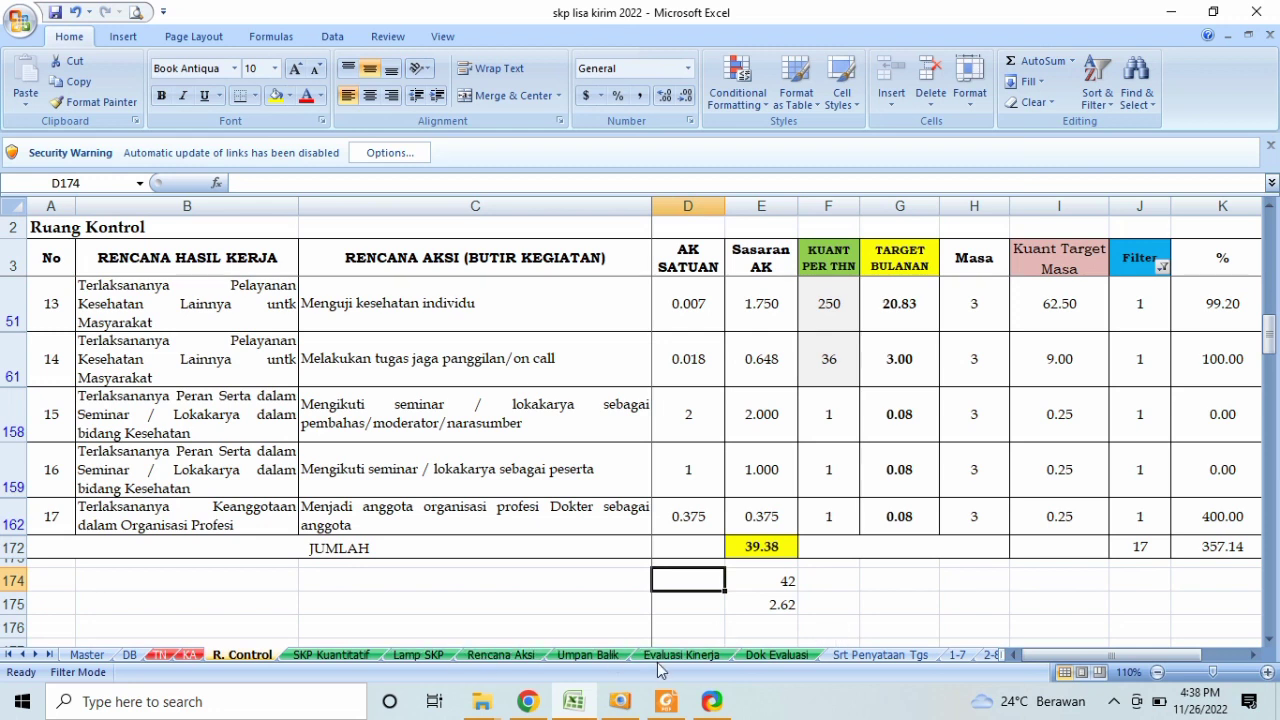
# Step: Enter 35 in cell D49 on the DB sheet, below the 80% value of the Nilai Sasaran
pyautogui.click(130, 655)
pyautogui.click(162, 570)
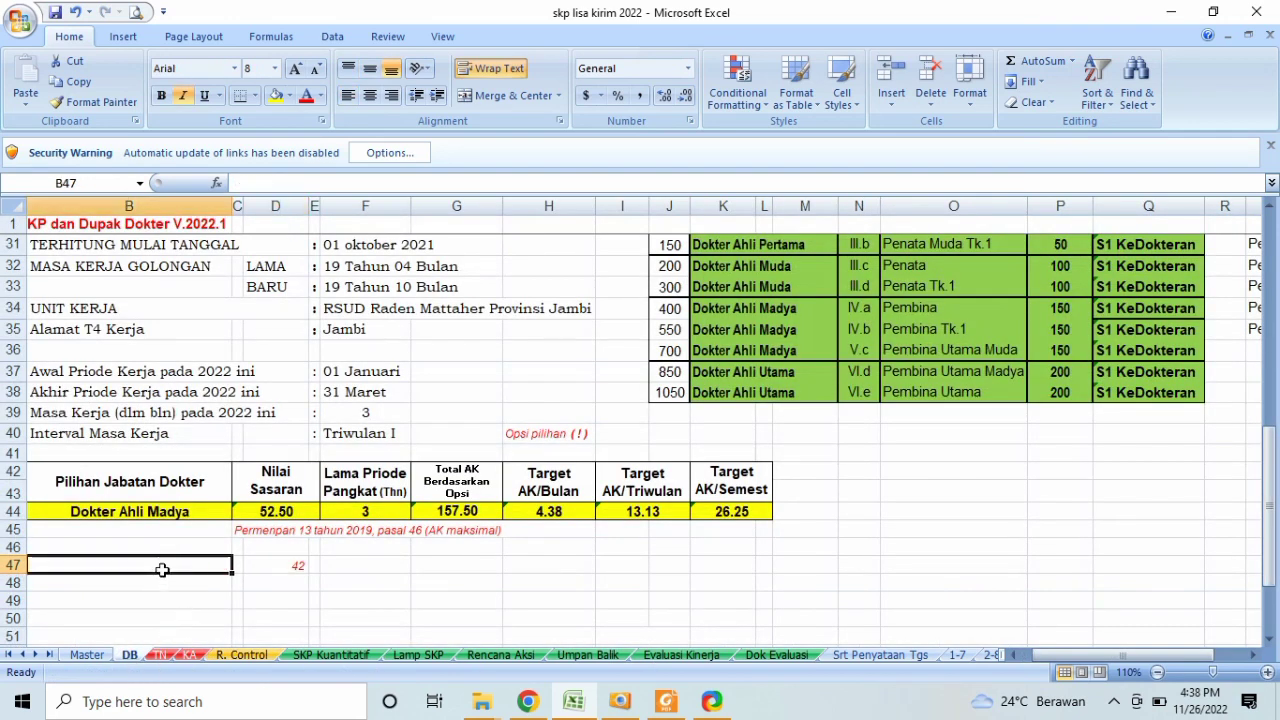
pyautogui.press('Down')
pyautogui.press('Down')
pyautogui.press('Right')
pyautogui.press('Right')
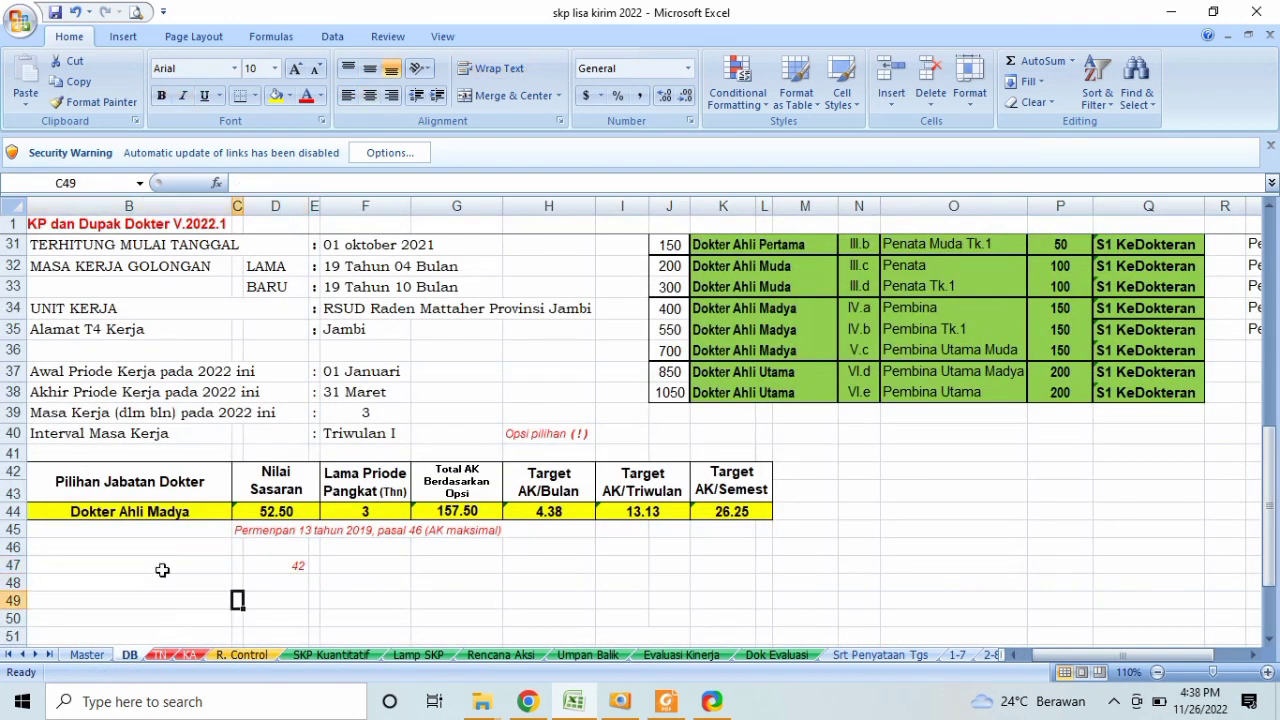
pyautogui.write('3')
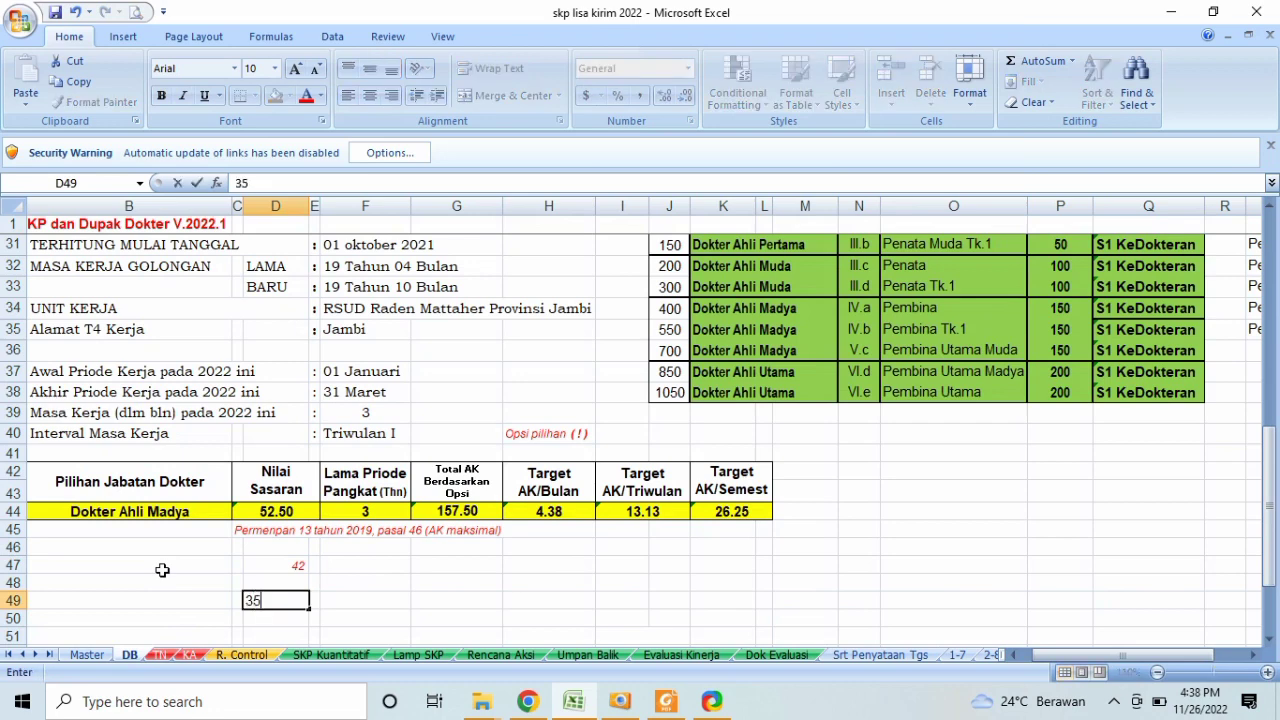
pyautogui.write('5')
pyautogui.press('Return')
# Step: Calculate 80% of the value in D49 in cell F49 with the formula =D49*80%
pyautogui.press('Up')
pyautogui.press('Down')
pyautogui.press('Right')
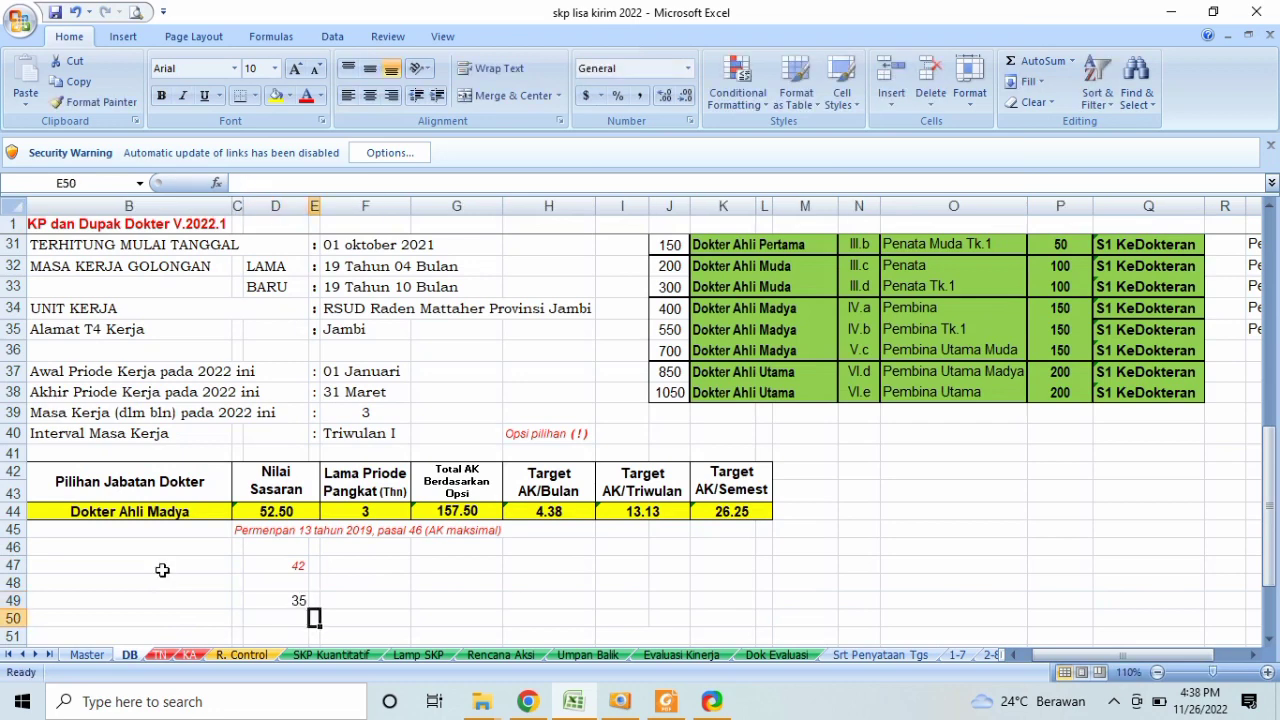
pyautogui.press('Up')
pyautogui.press('Right')
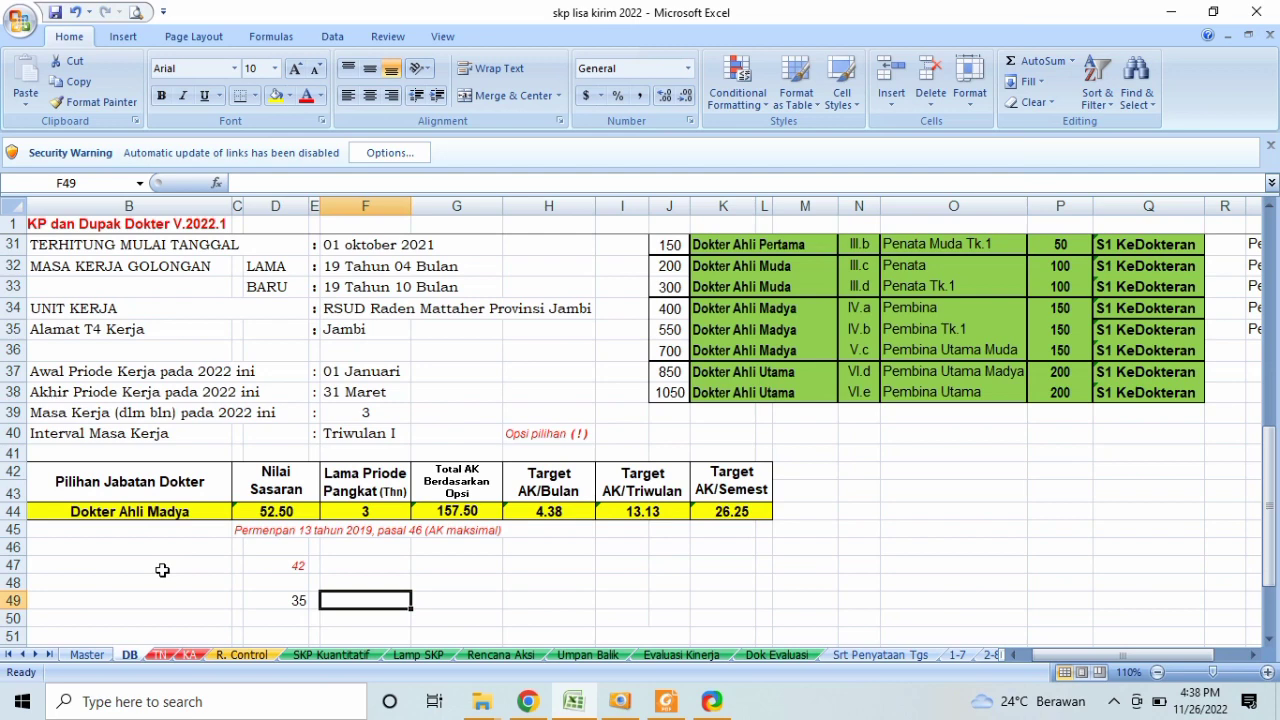
pyautogui.write('=')
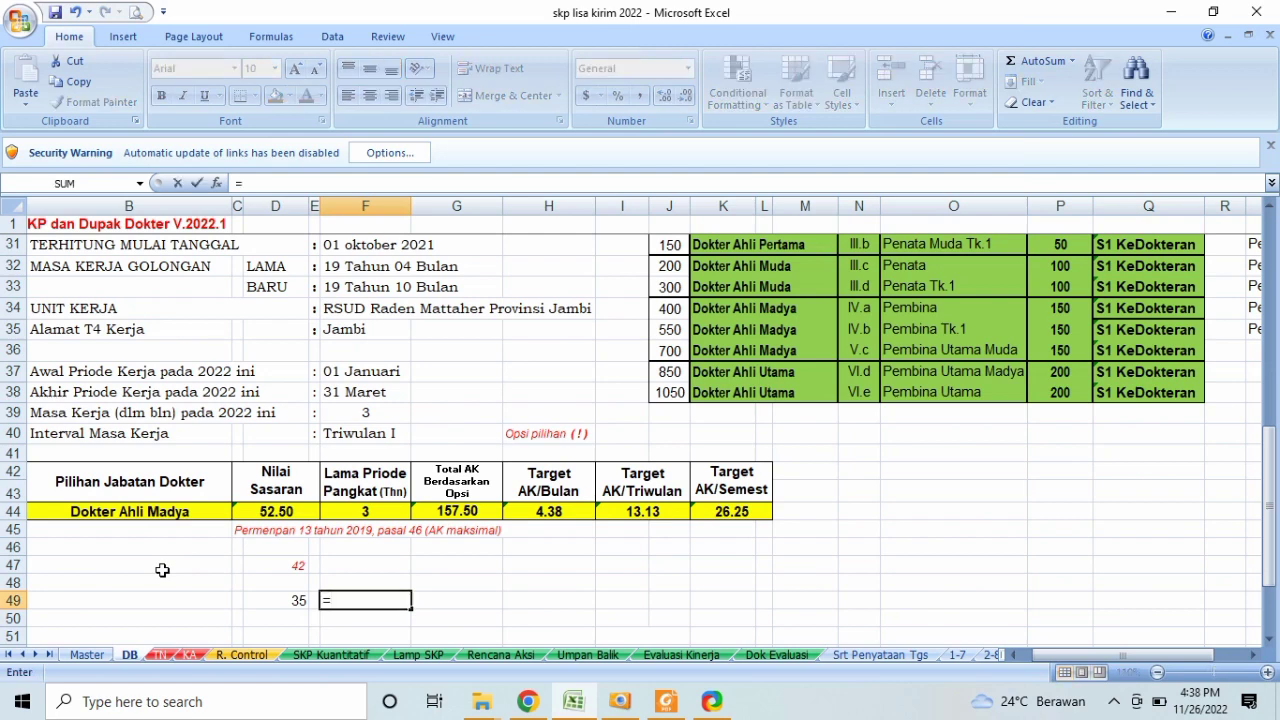
pyautogui.press('Left')
pyautogui.press('Left')
pyautogui.write('%')
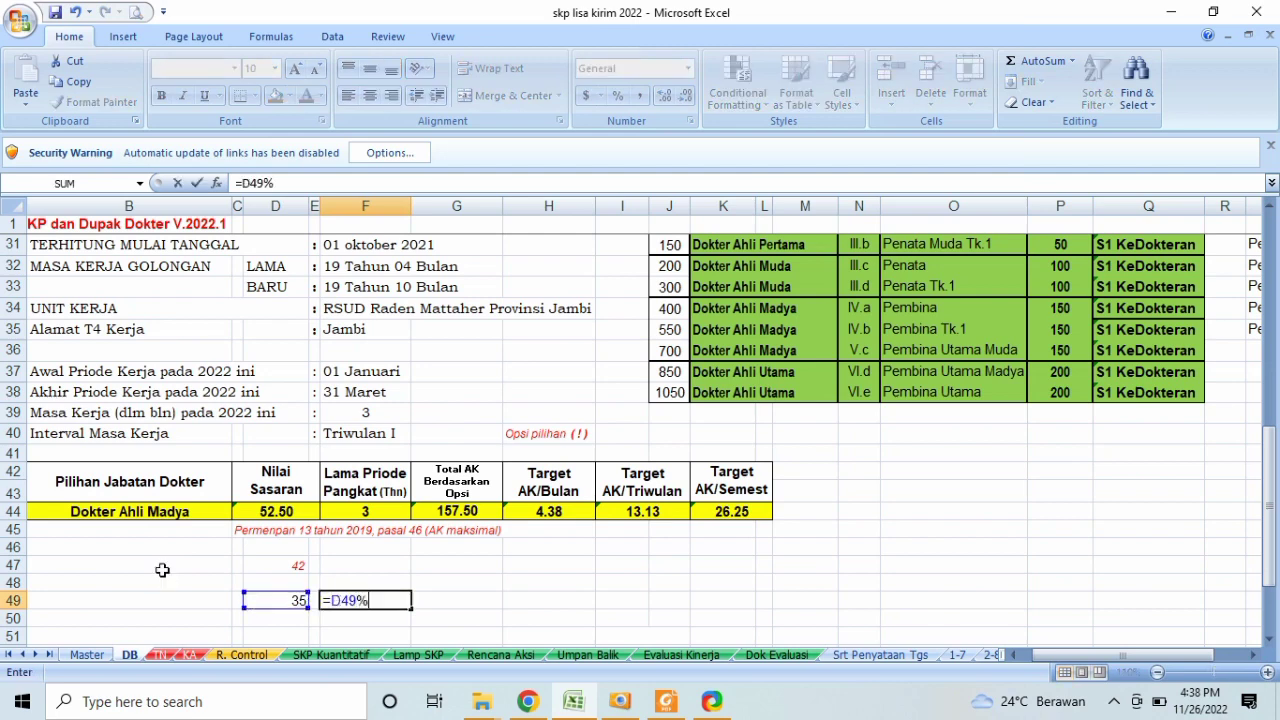
pyautogui.press('BackSpace')
pyautogui.write('*80%')
pyautogui.hotkey('ctrl', 'Return')
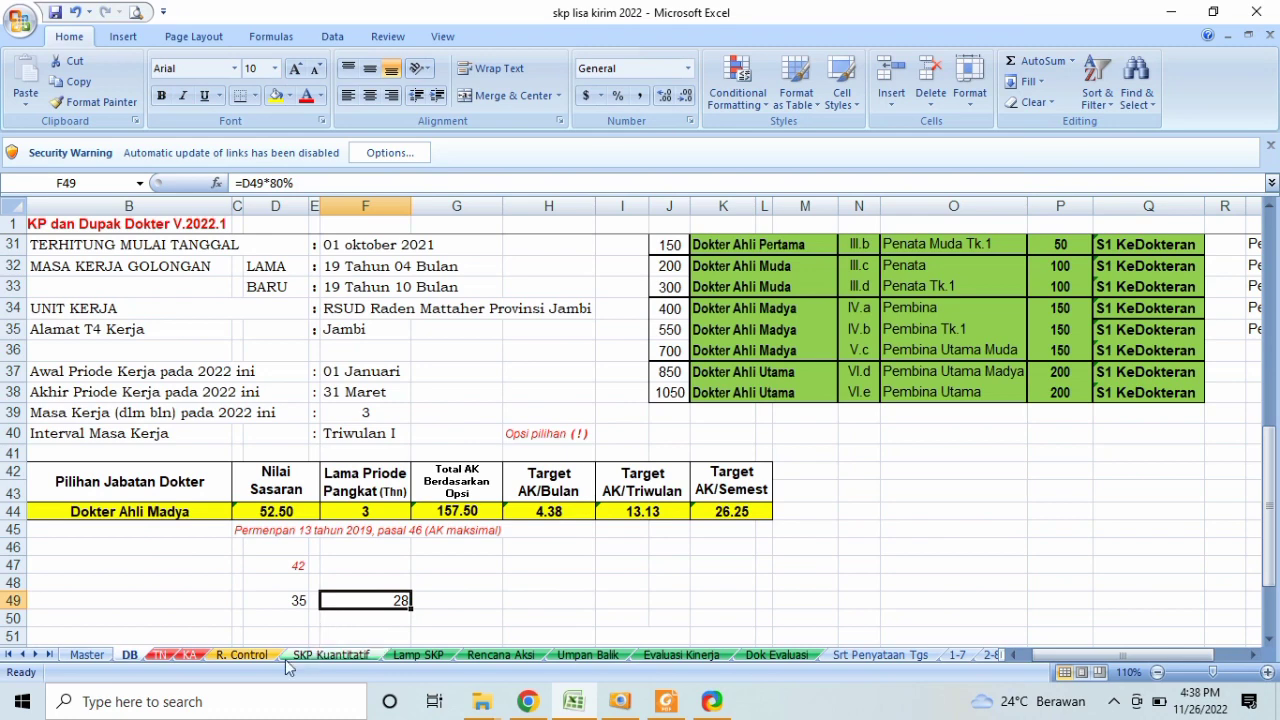
# Step: Compare the Sasaran AK total on R. Control with the Nilai Sasaran, D47, D49 and F49 values on the DB sheet
pyautogui.click(255, 656)
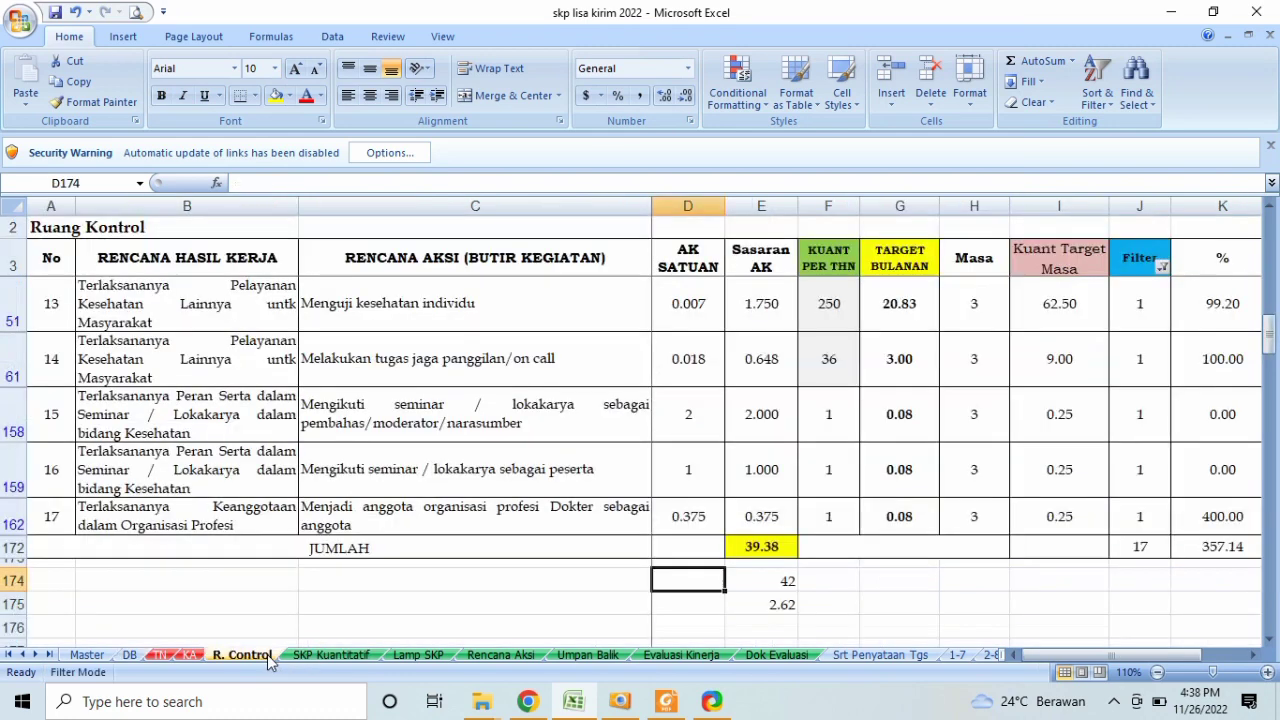
pyautogui.click(766, 551)
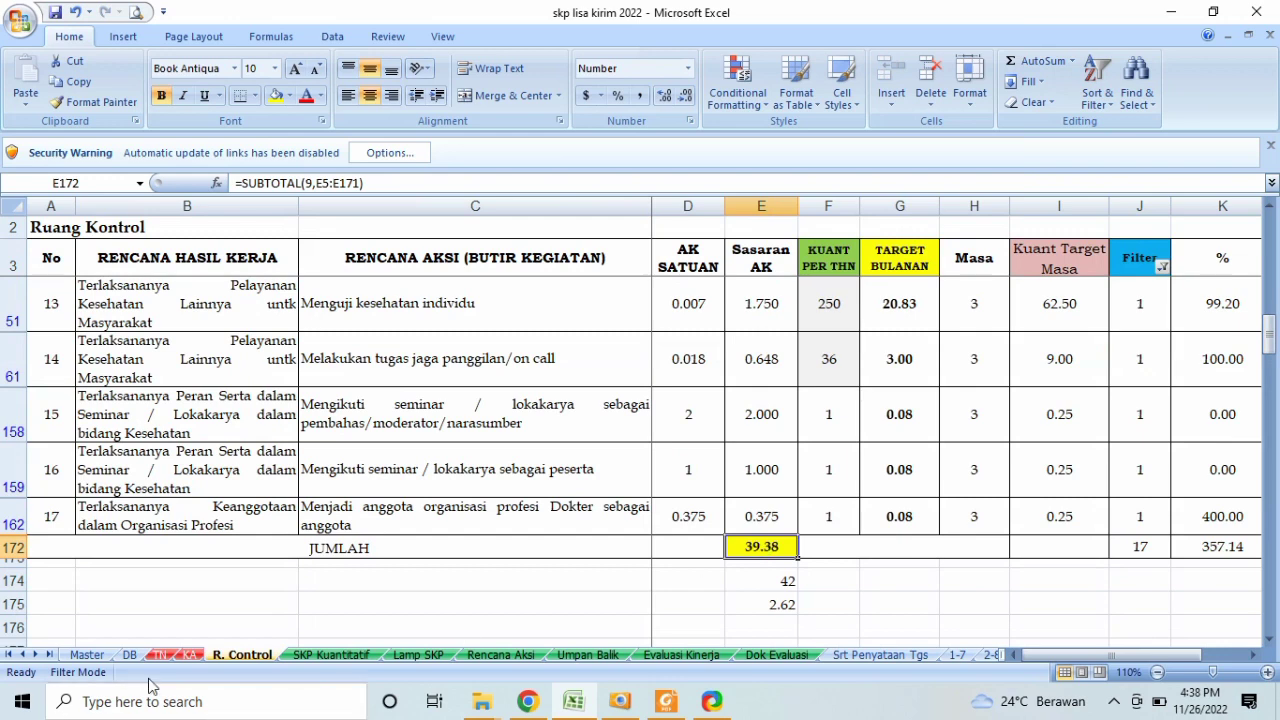
pyautogui.click(129, 655)
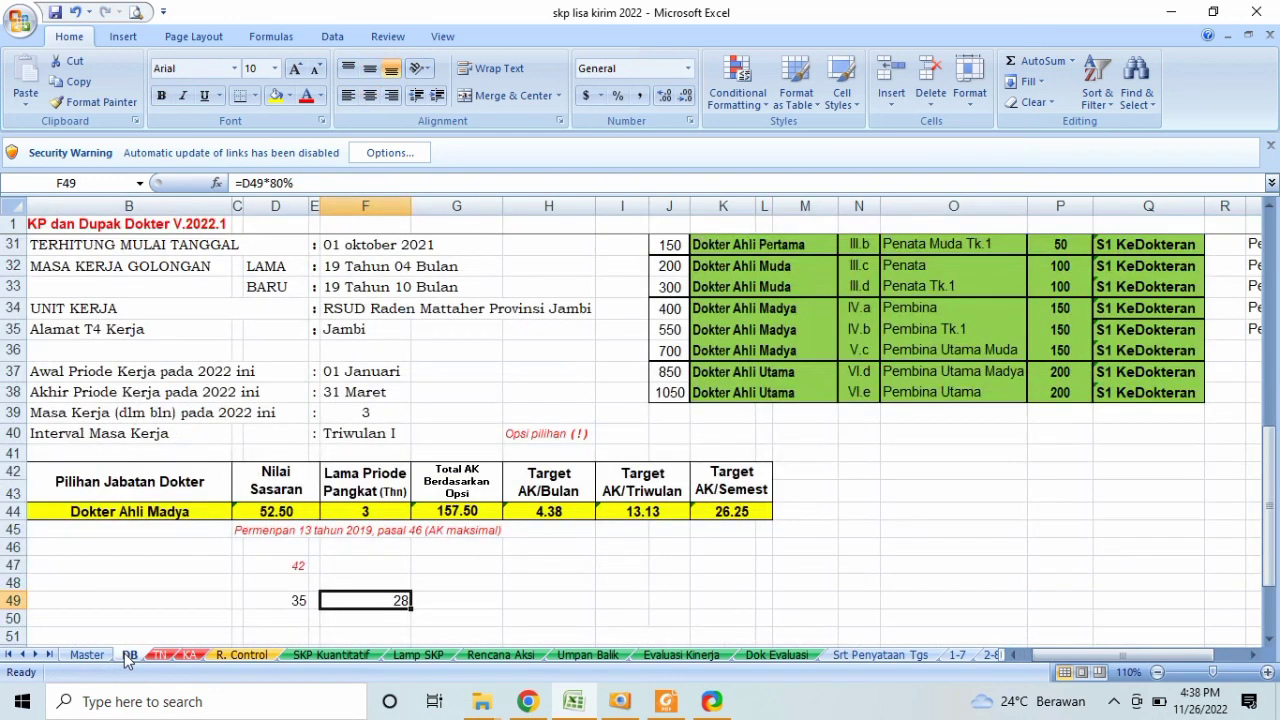
pyautogui.click(298, 600)
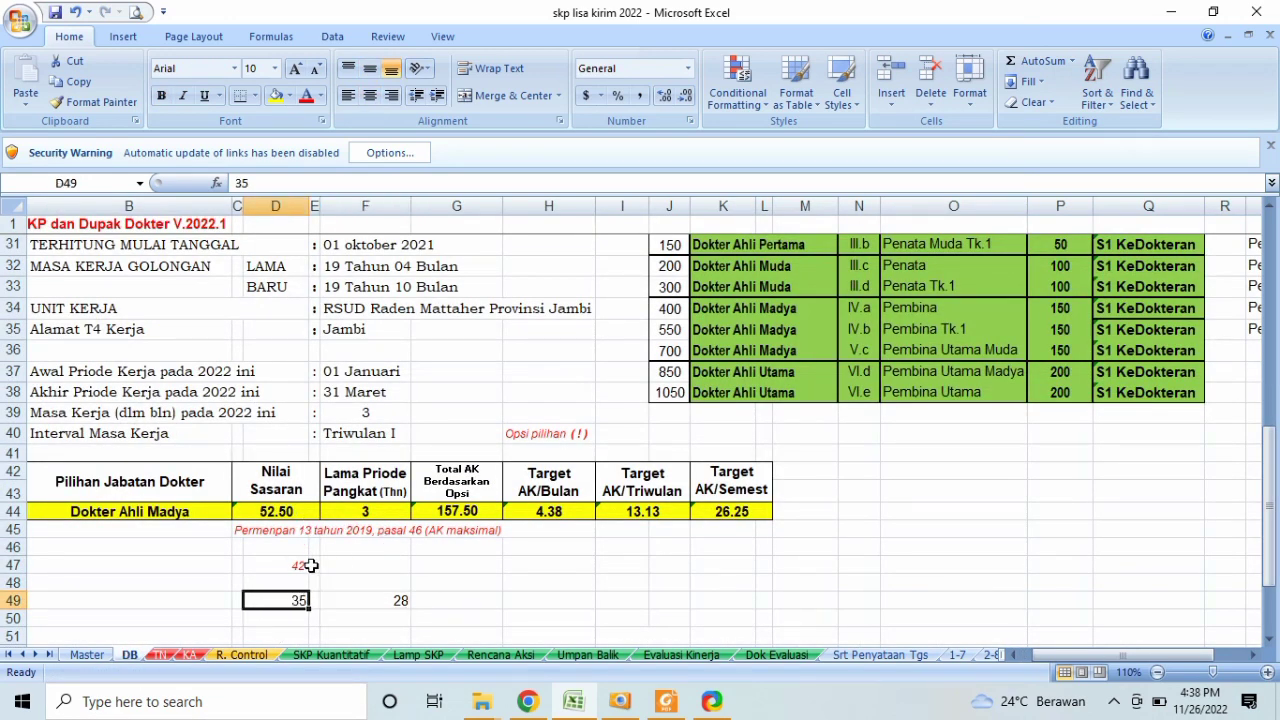
pyautogui.click(302, 564)
pyautogui.click(290, 507)
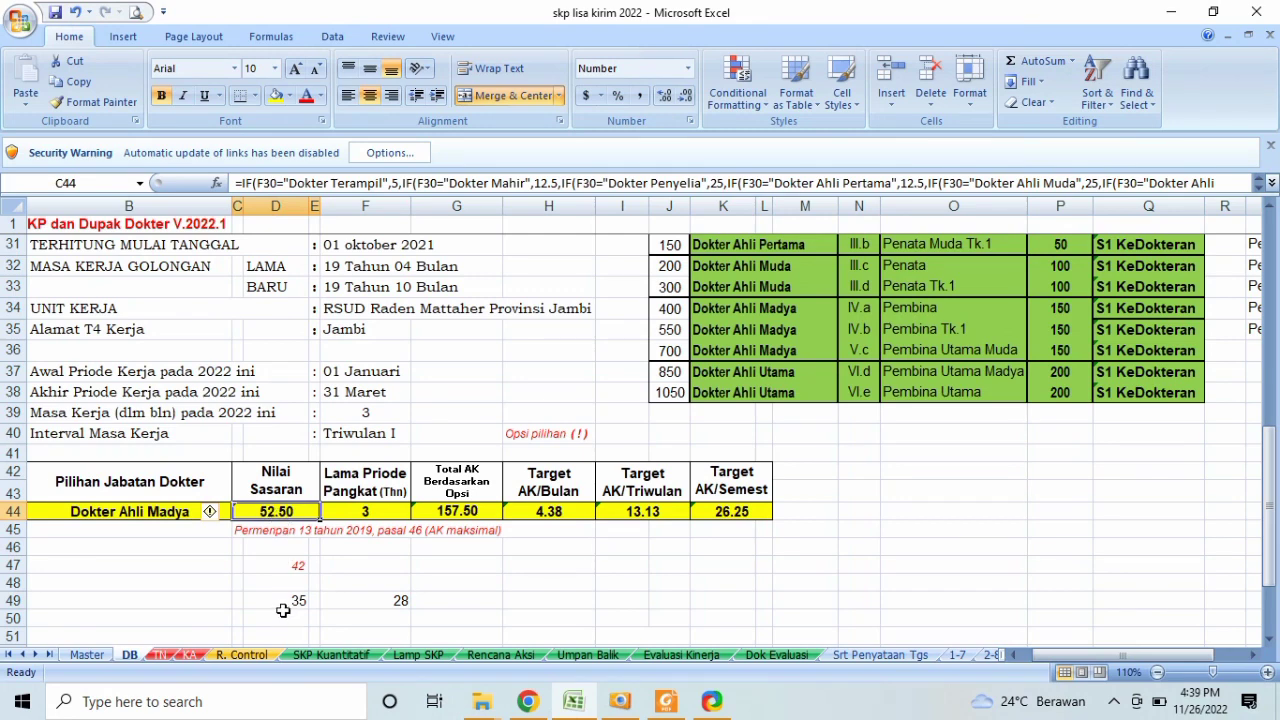
pyautogui.click(285, 617)
pyautogui.click(283, 603)
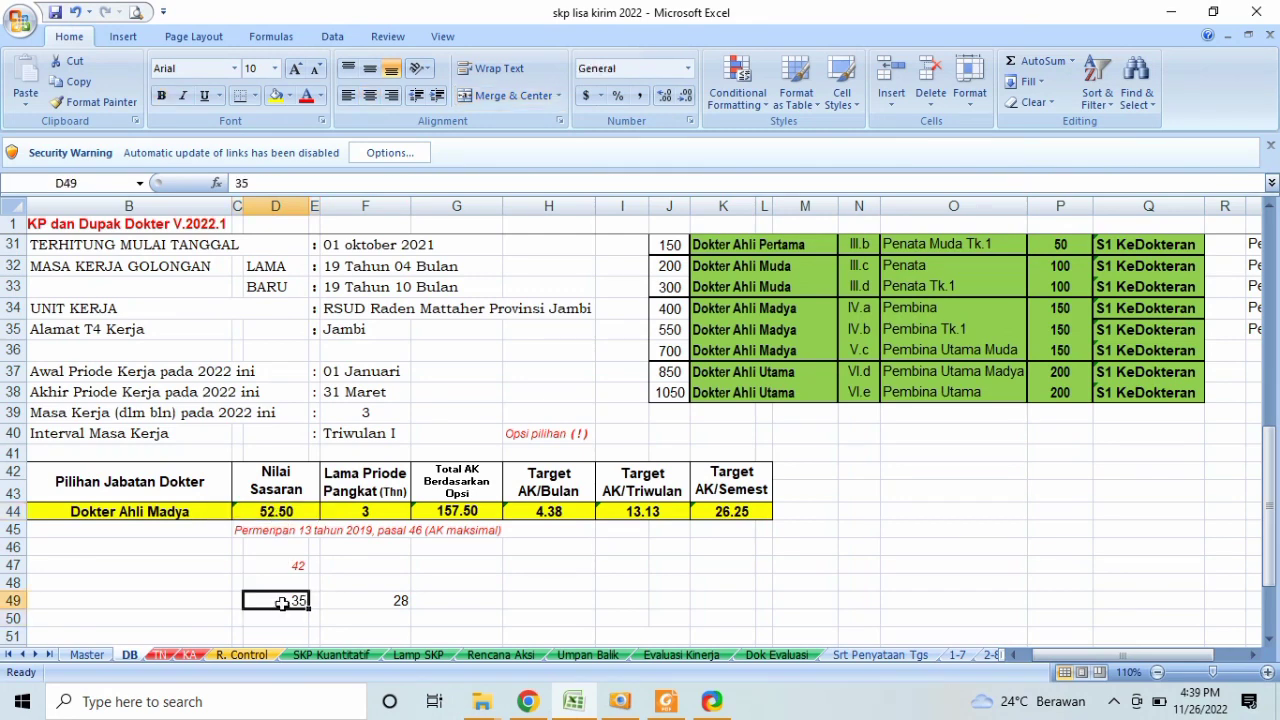
pyautogui.click(378, 603)
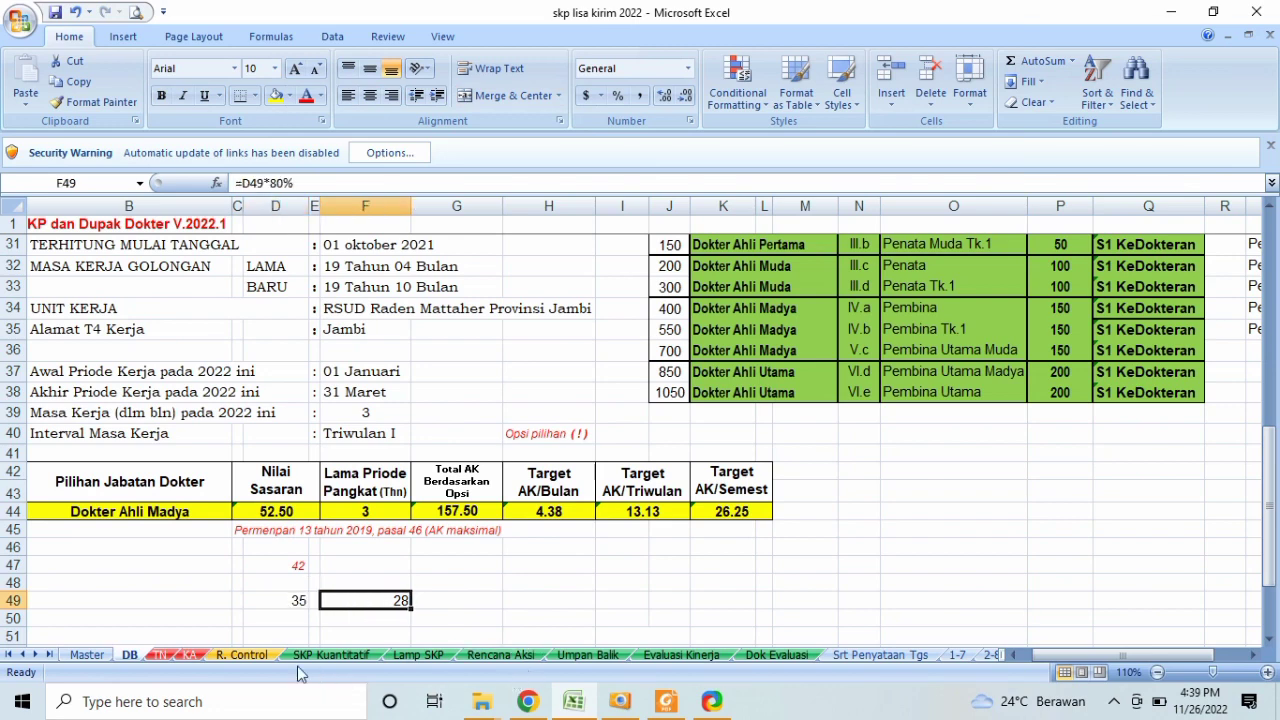
# Step: Clear the comparison cells E174:E175 below the Sasaran AK total on the R. Control sheet
pyautogui.click(265, 657)
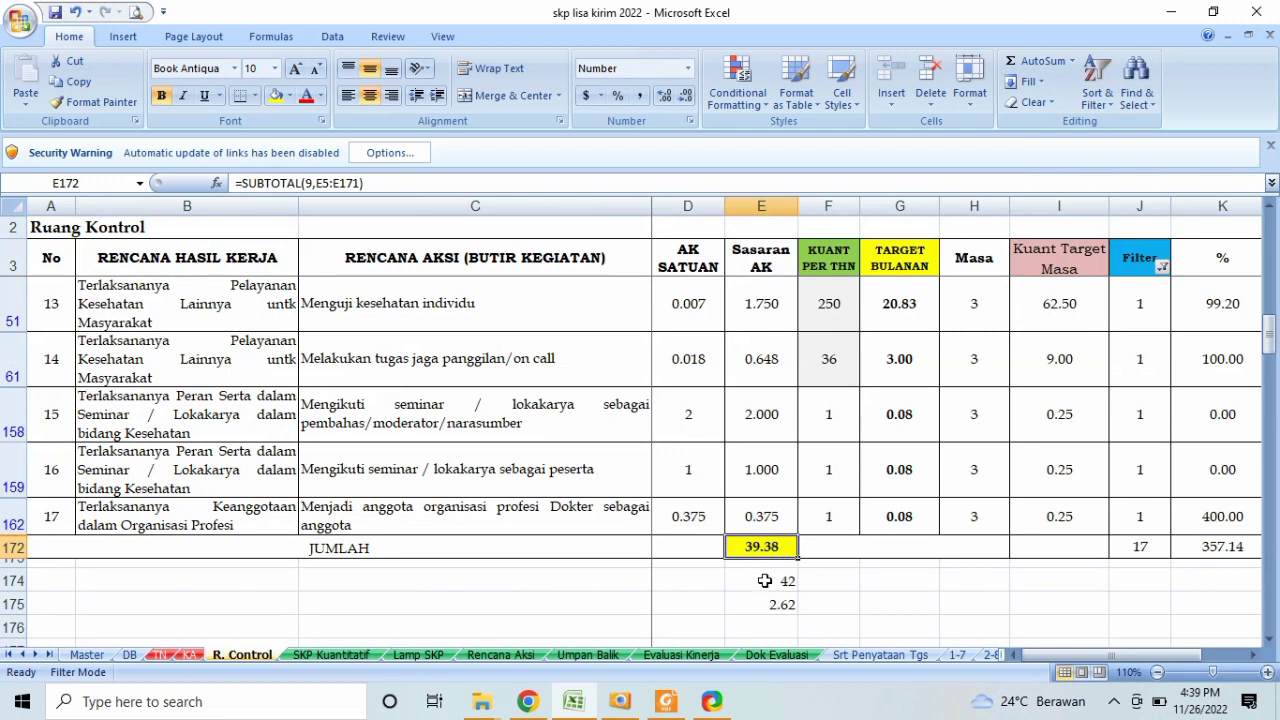
pyautogui.moveTo(762, 581); pyautogui.dragTo(788, 605)
pyautogui.press('Delete')
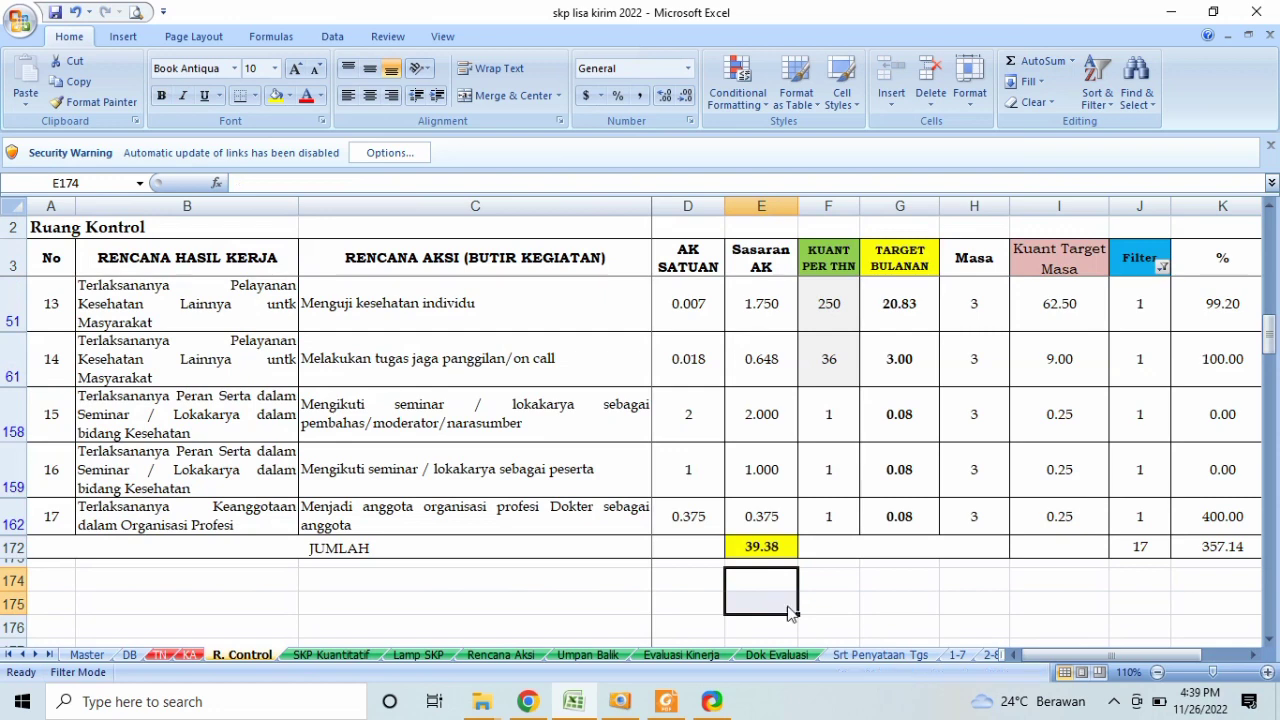
pyautogui.click(754, 541)
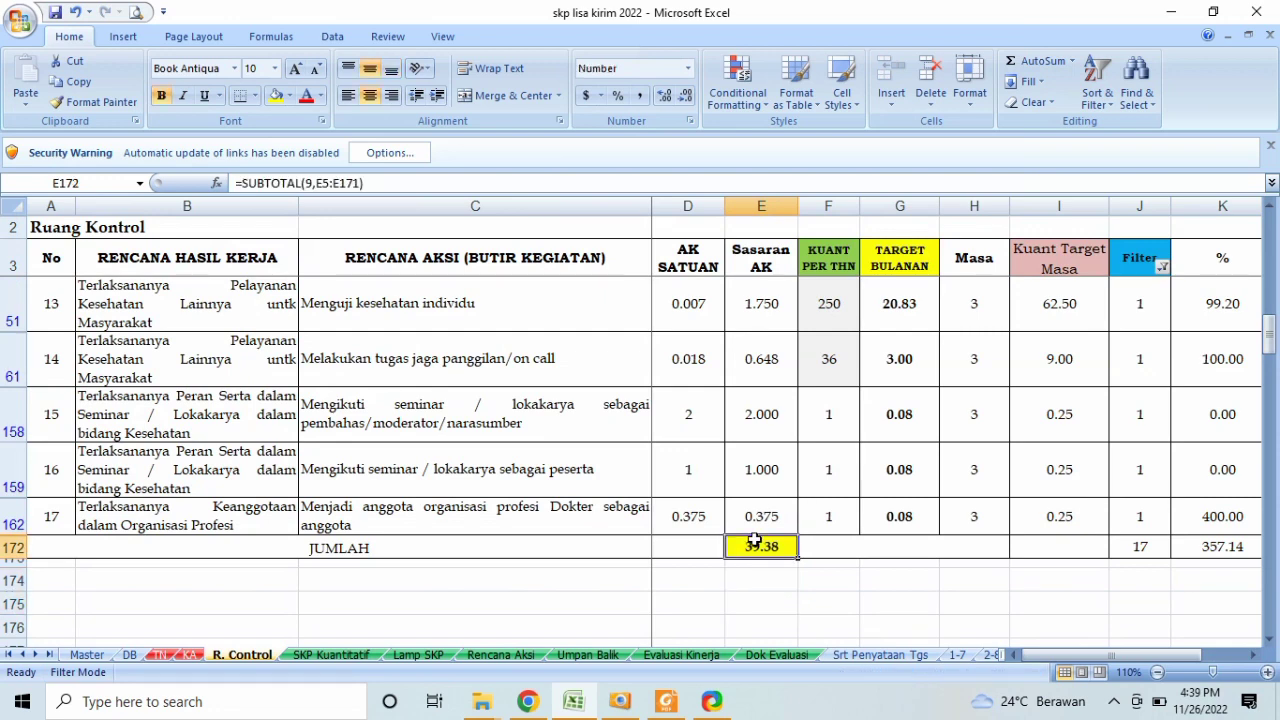
# Step: Examine the % and Realisasi columns of the activities alongside their Kuant Target Masa values
pyautogui.click(1146, 260)
pyautogui.press('Down')
pyautogui.press('Down')
pyautogui.press('Right')
pyautogui.press('Right')
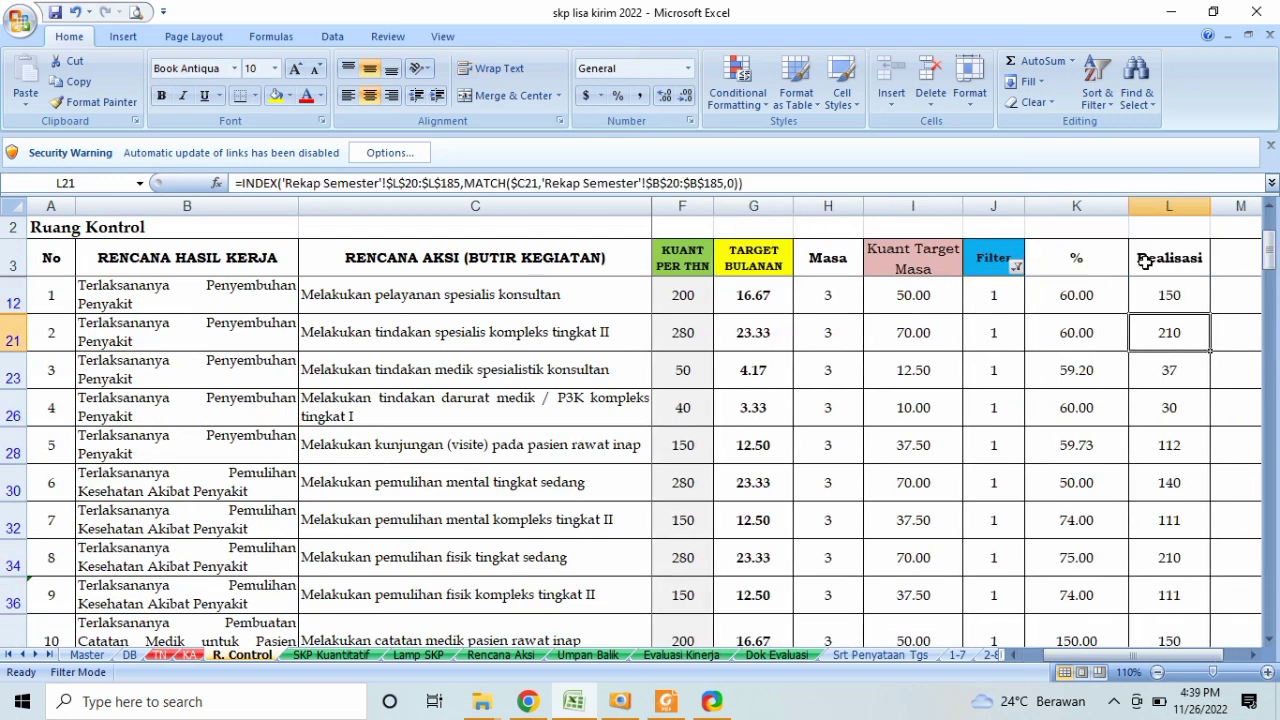
pyautogui.press('Right')
pyautogui.press('Right')
pyautogui.press('Left')
pyautogui.press('Left')
pyautogui.press('Left')
pyautogui.press('Left')
pyautogui.press('Left')
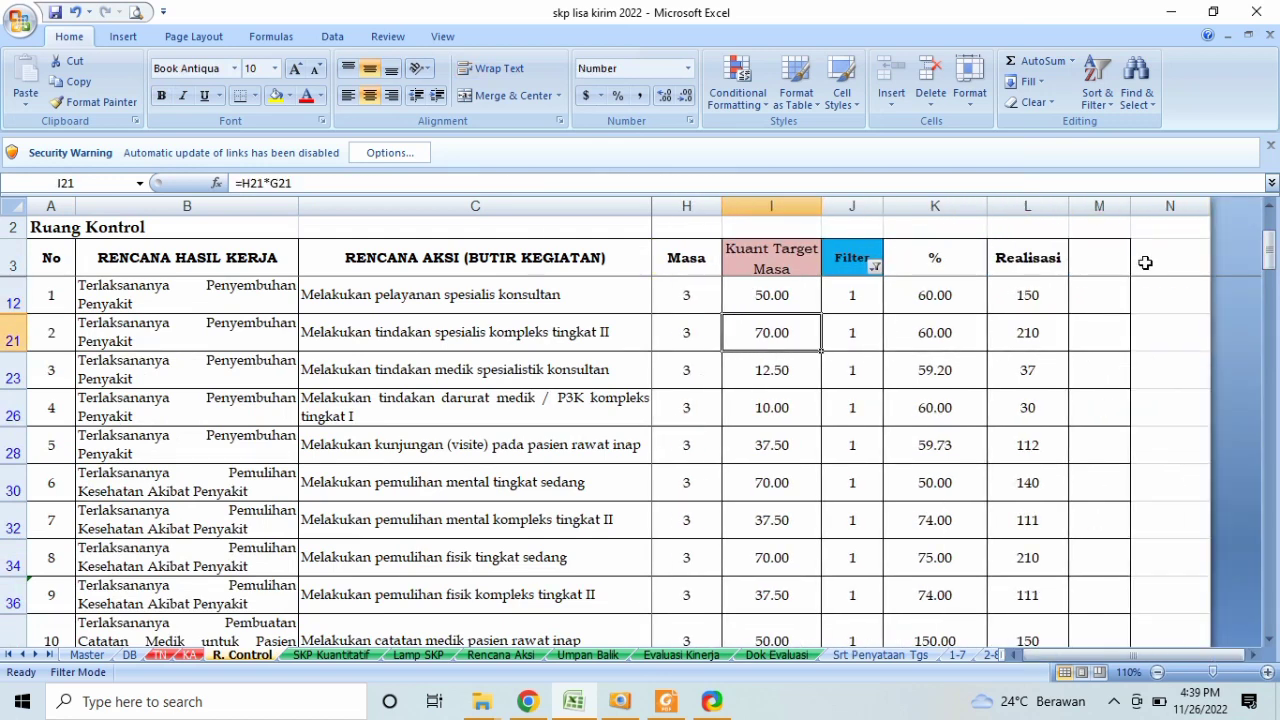
# Step: Examine the Masa column on R. Control for all listed activities, down to the seminar / lokakarya activity
pyautogui.press('Left')
pyautogui.press('Left')
pyautogui.press('Left')
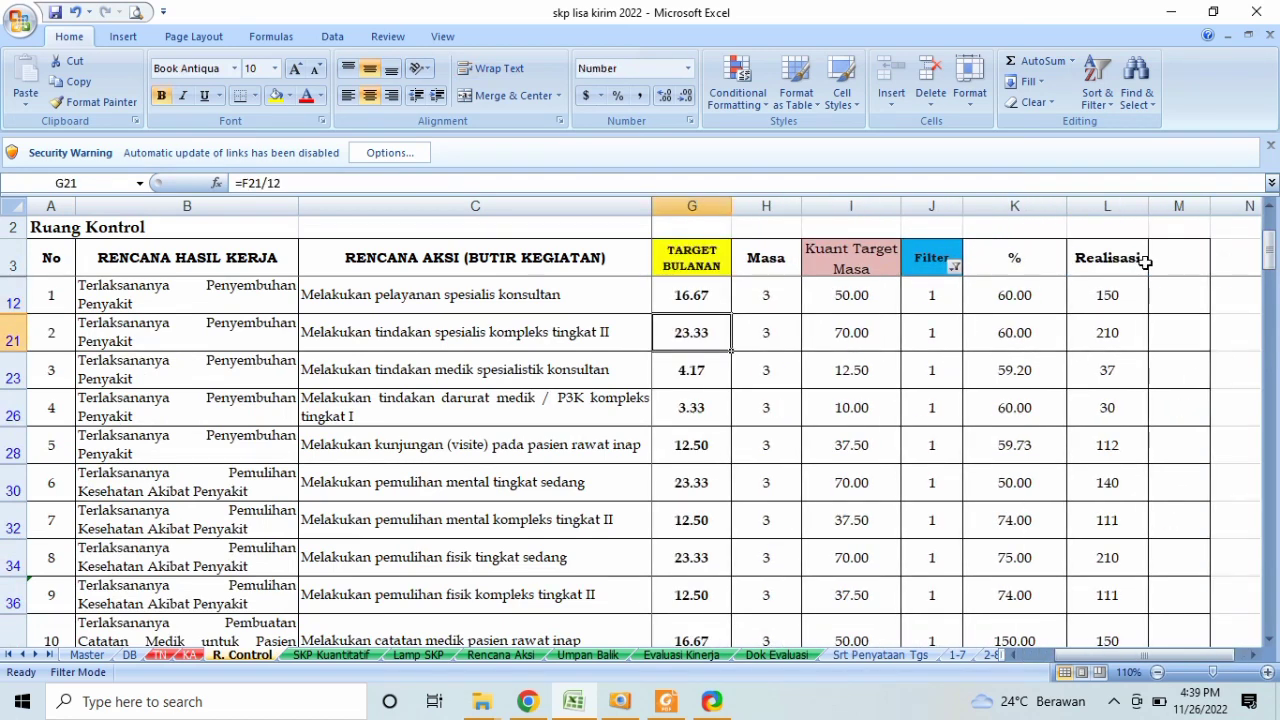
pyautogui.press('Right')
pyautogui.press('Right')
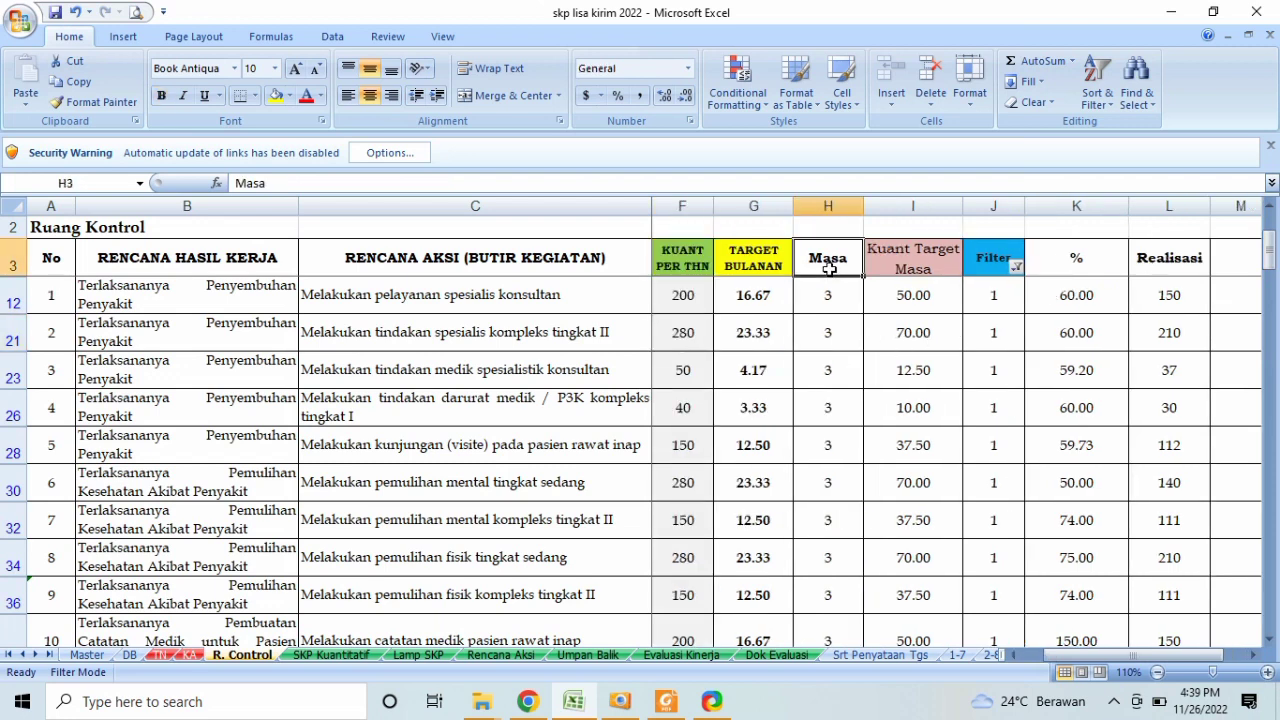
pyautogui.press('Up')
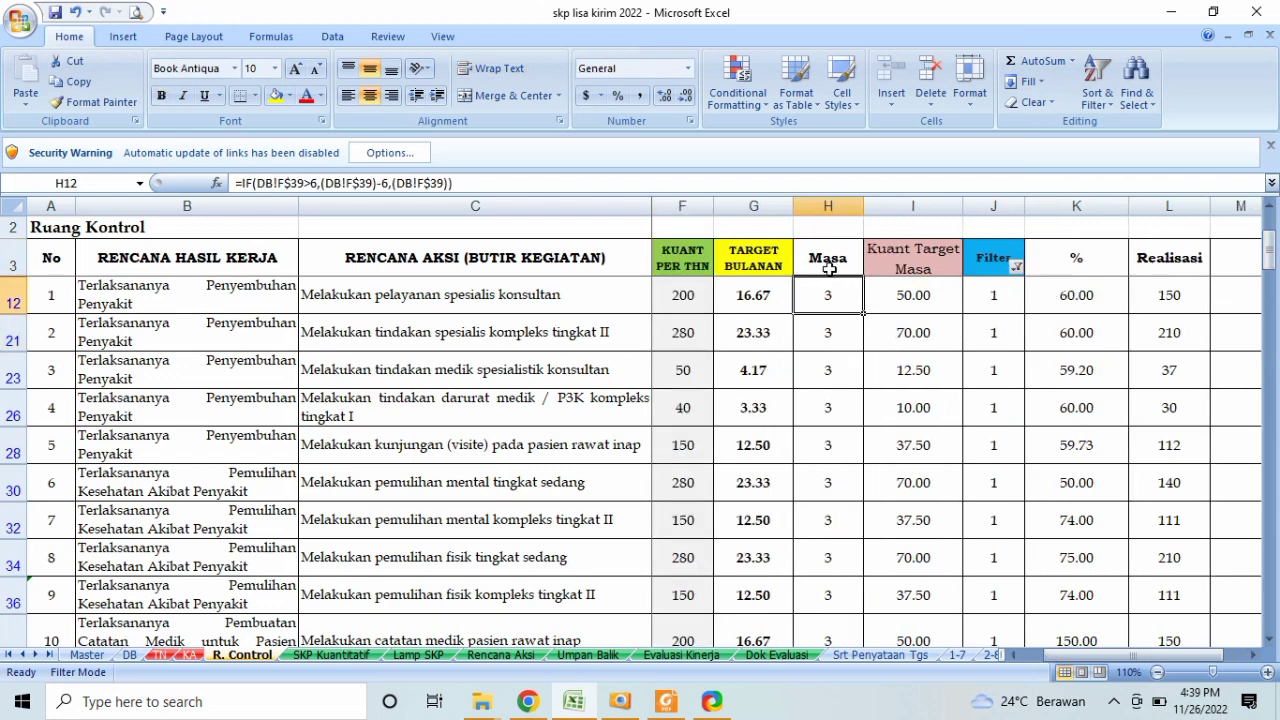
pyautogui.press('Down')
pyautogui.press('Down')
pyautogui.press('Down')
pyautogui.press('Down')
pyautogui.press('Down')
pyautogui.press('Down')
pyautogui.press('Down')
pyautogui.press('Down')
pyautogui.press('Down')
pyautogui.press('Down')
pyautogui.press('Down')
pyautogui.press('Down')
pyautogui.press('Down')
pyautogui.press('Down')
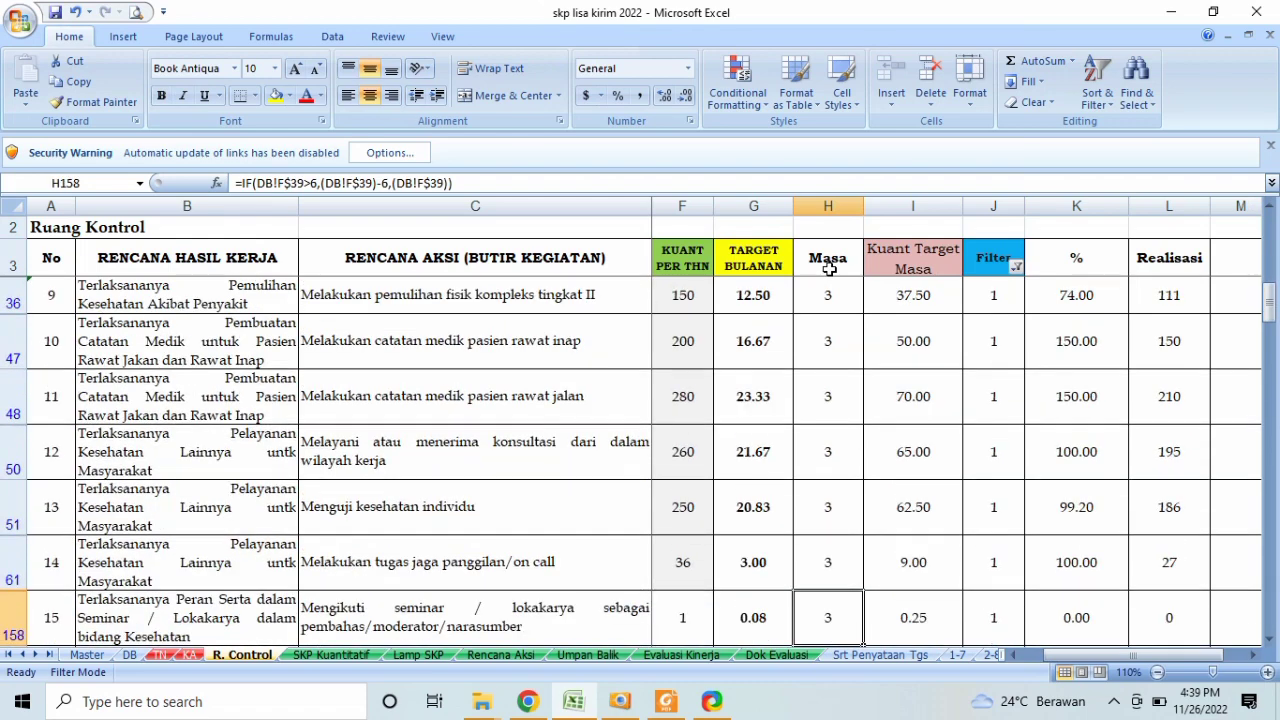
pyautogui.press('Down')
# Step: Check how the Target Bulanan values of the first activities derive from their Kuant per Thn values
pyautogui.click(754, 265)
pyautogui.press('Down')
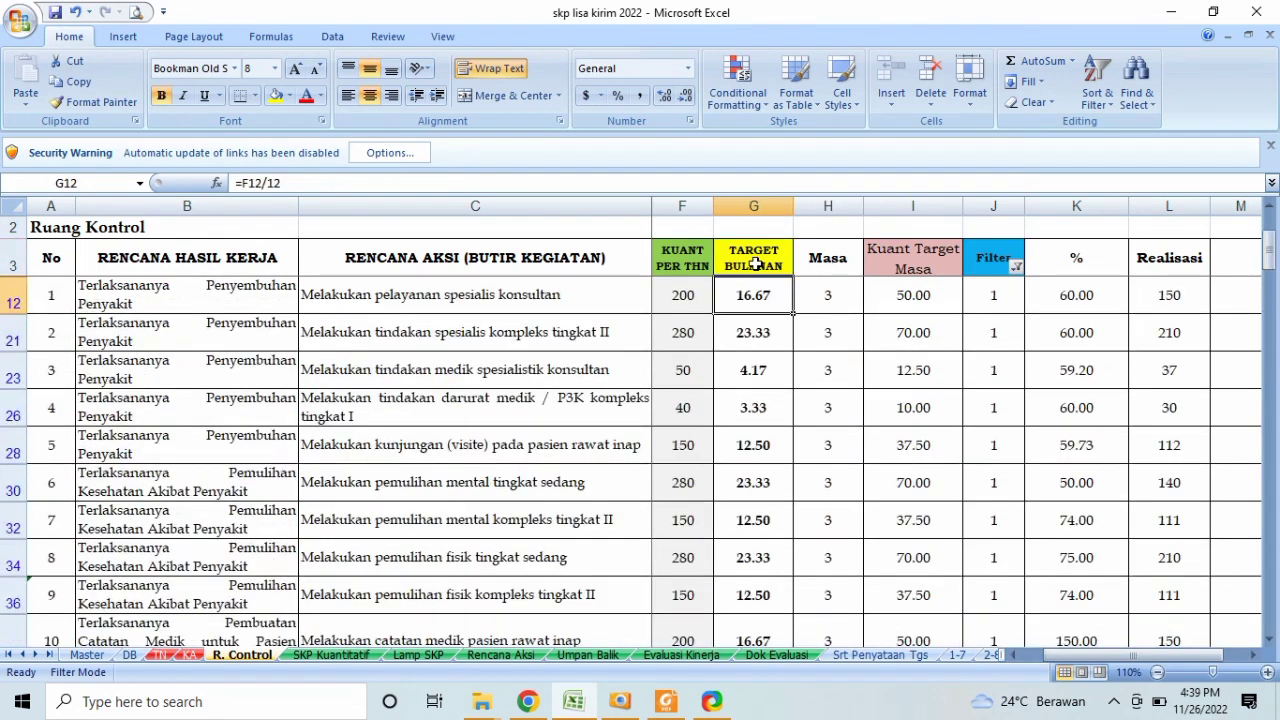
pyautogui.press('Down')
pyautogui.click(760, 295)
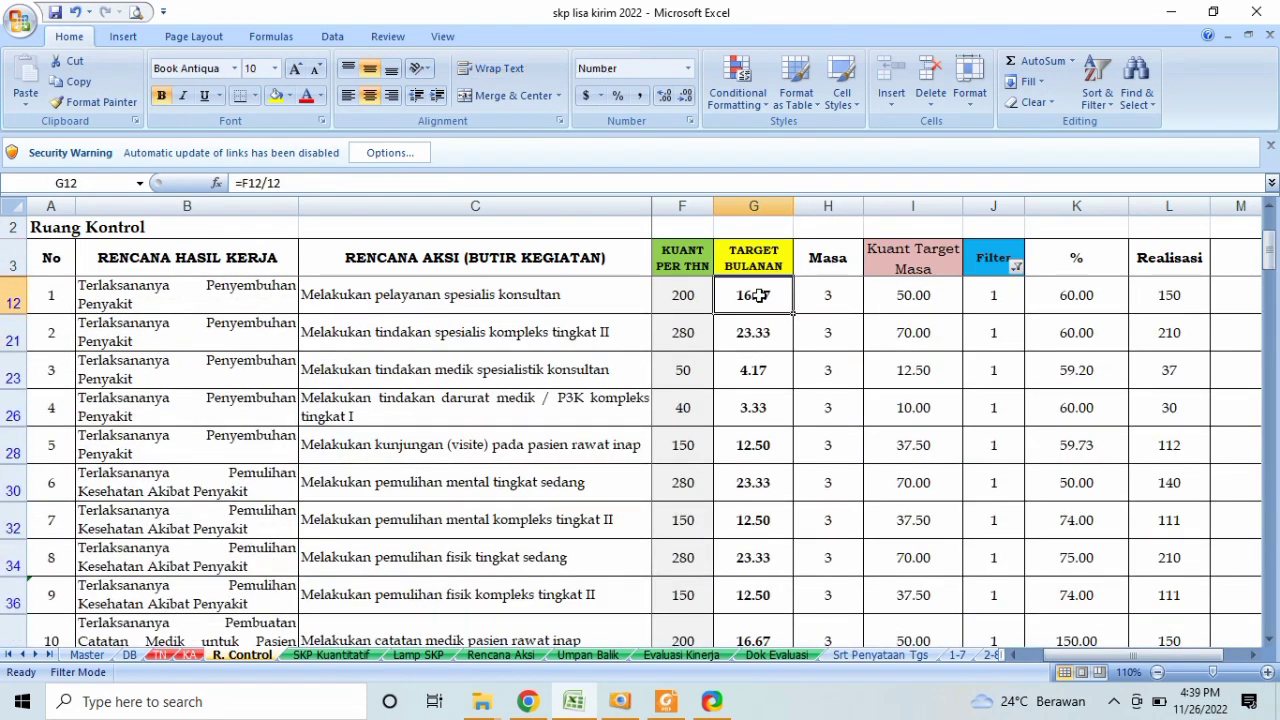
pyautogui.click(688, 318)
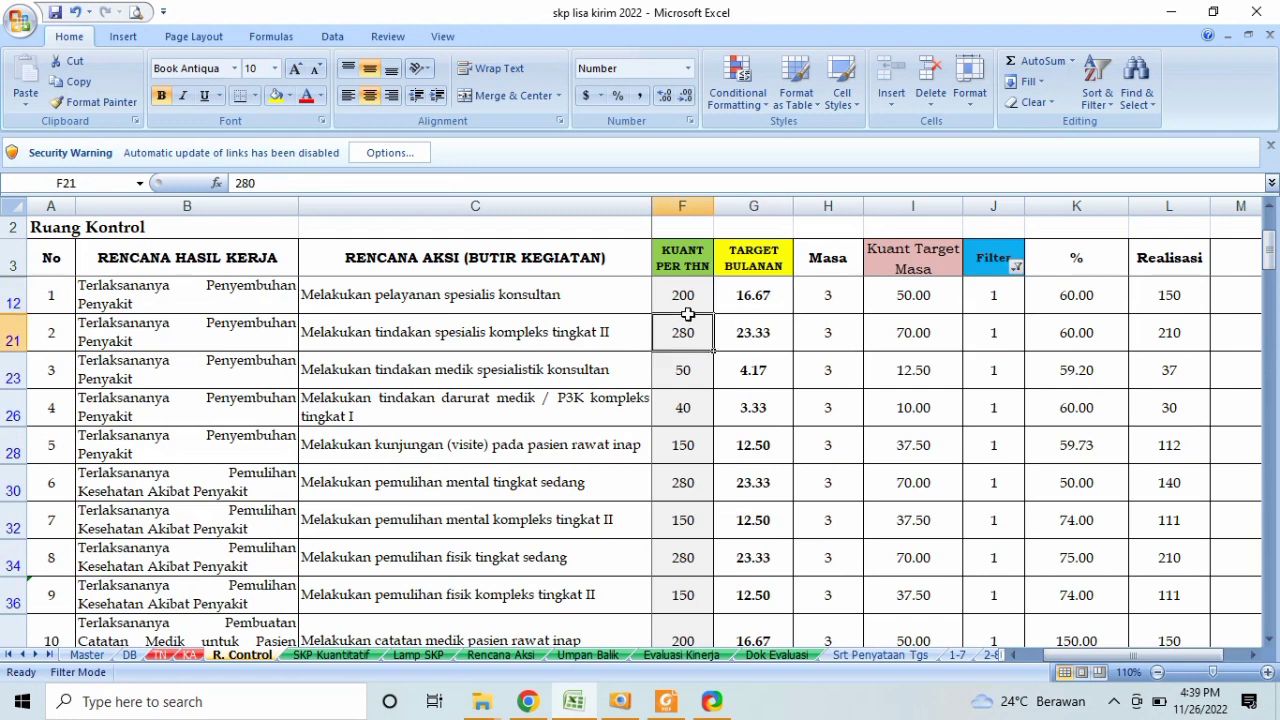
pyautogui.click(682, 300)
pyautogui.click(764, 309)
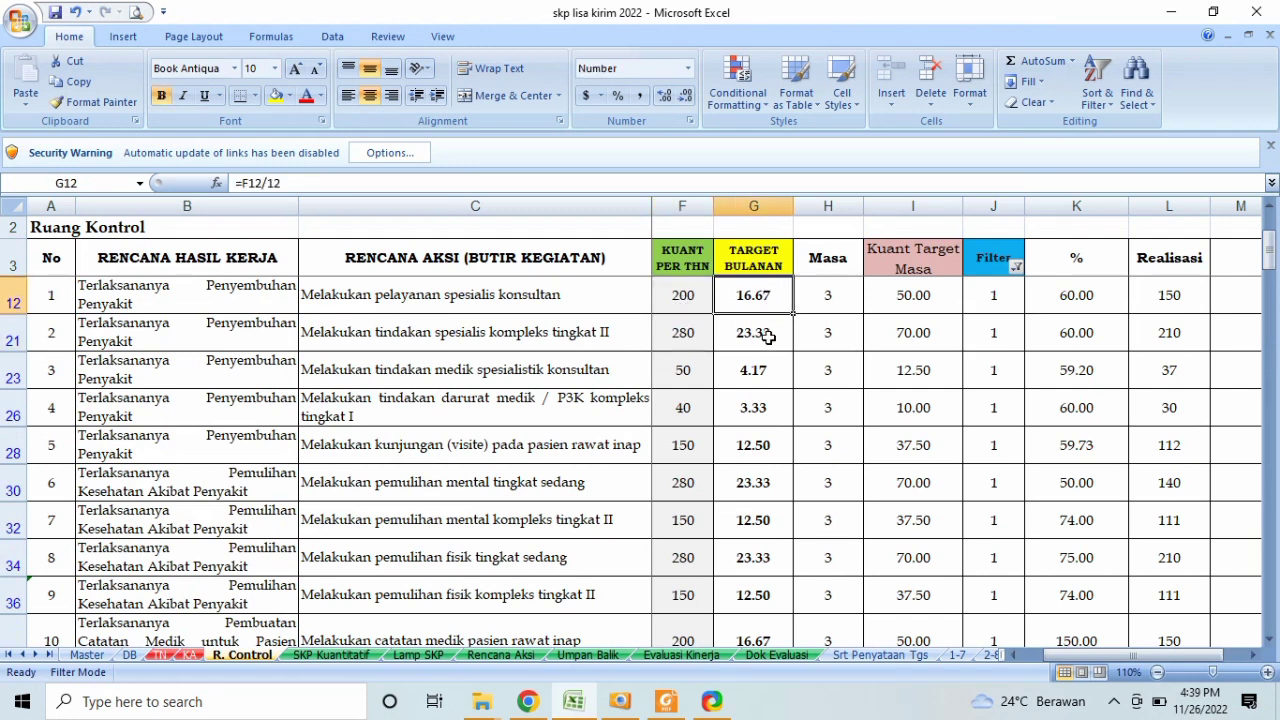
# Step: Inspect the Kuant Target Masa formula in I12 against the Masa value for the specialist consultant service activity
pyautogui.click(902, 289)
pyautogui.click(910, 252)
pyautogui.press('Down')
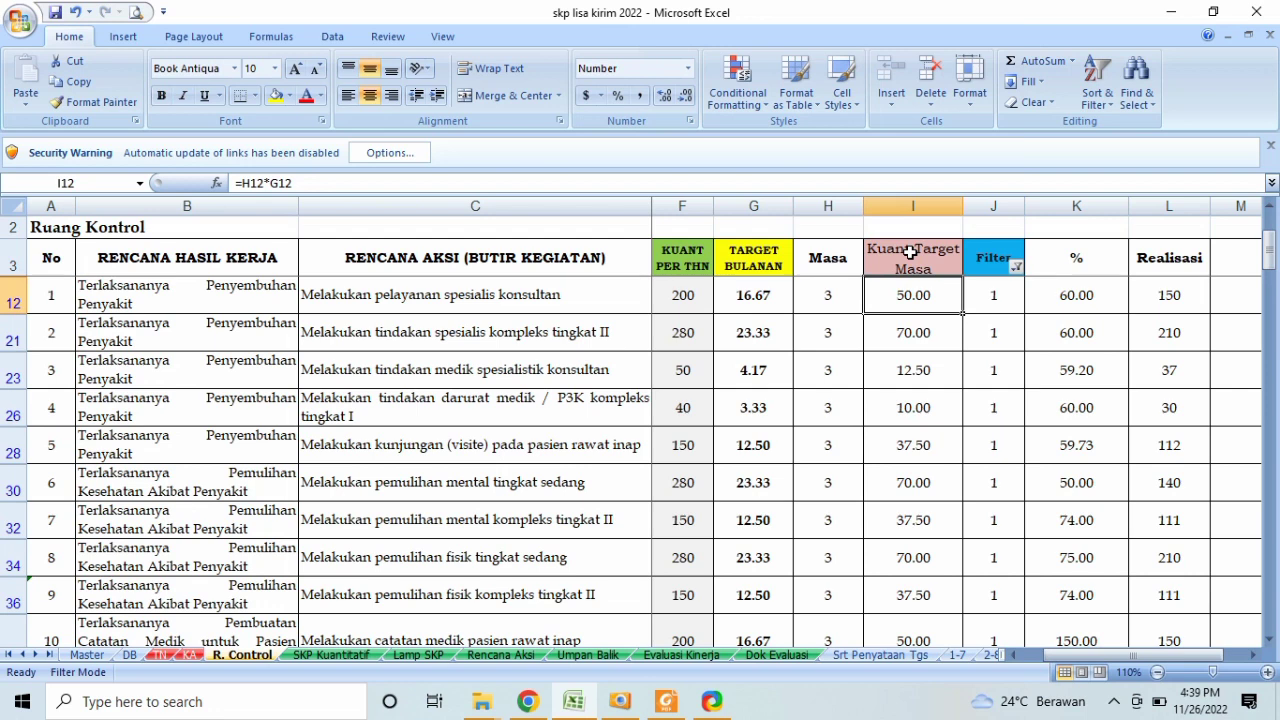
pyautogui.click(838, 285)
pyautogui.click(922, 297)
pyautogui.click(540, 311)
# Step: Highlight the Kuant Target Masa values from the first activity down to Menguji kesehatan individu and review the column from its header
pyautogui.click(910, 294)
pyautogui.hotkey('shift', 'Down')
pyautogui.hotkey('shift', 'Down')
pyautogui.hotkey('shift', 'Down')
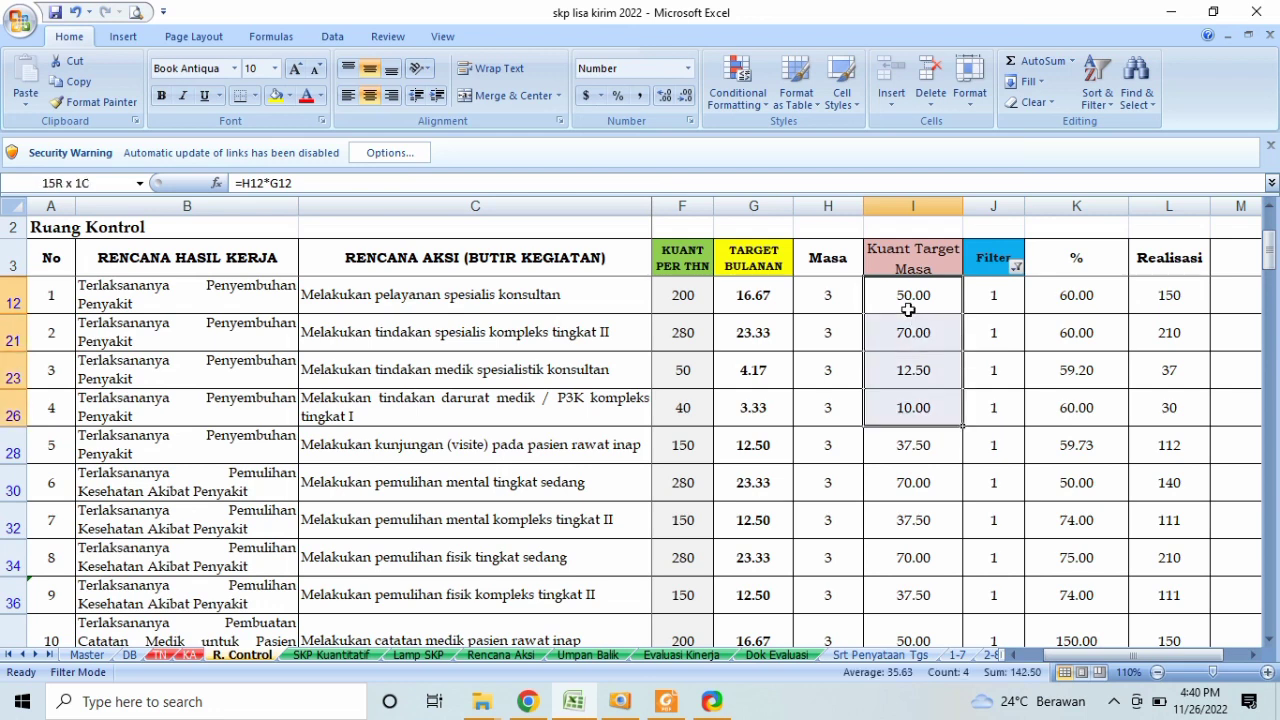
pyautogui.hotkey('shift', 'Down')
pyautogui.hotkey('shift', 'Down')
pyautogui.hotkey('shift', 'Down')
pyautogui.hotkey('shift', 'Down')
pyautogui.hotkey('shift', 'Down')
pyautogui.hotkey('shift', 'Down')
pyautogui.hotkey('shift', 'Down')
pyautogui.hotkey('shift', 'Down')
pyautogui.hotkey('shift', 'Down')
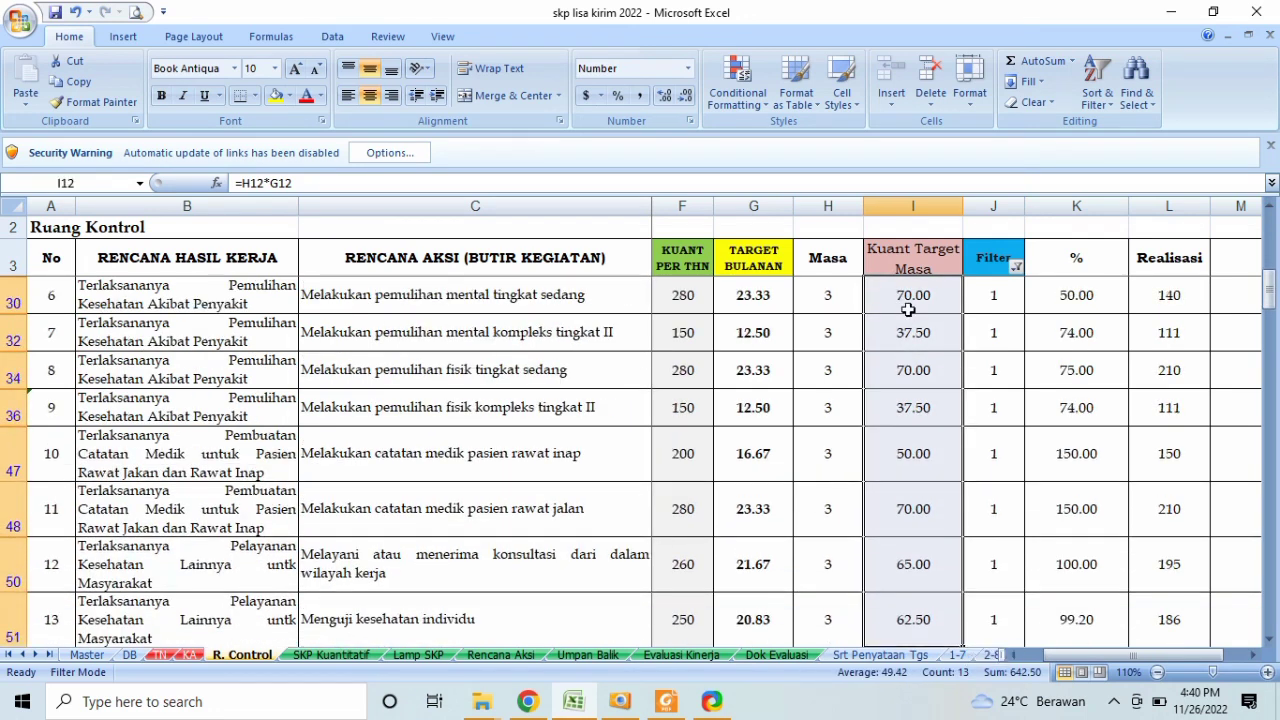
pyautogui.click(815, 342)
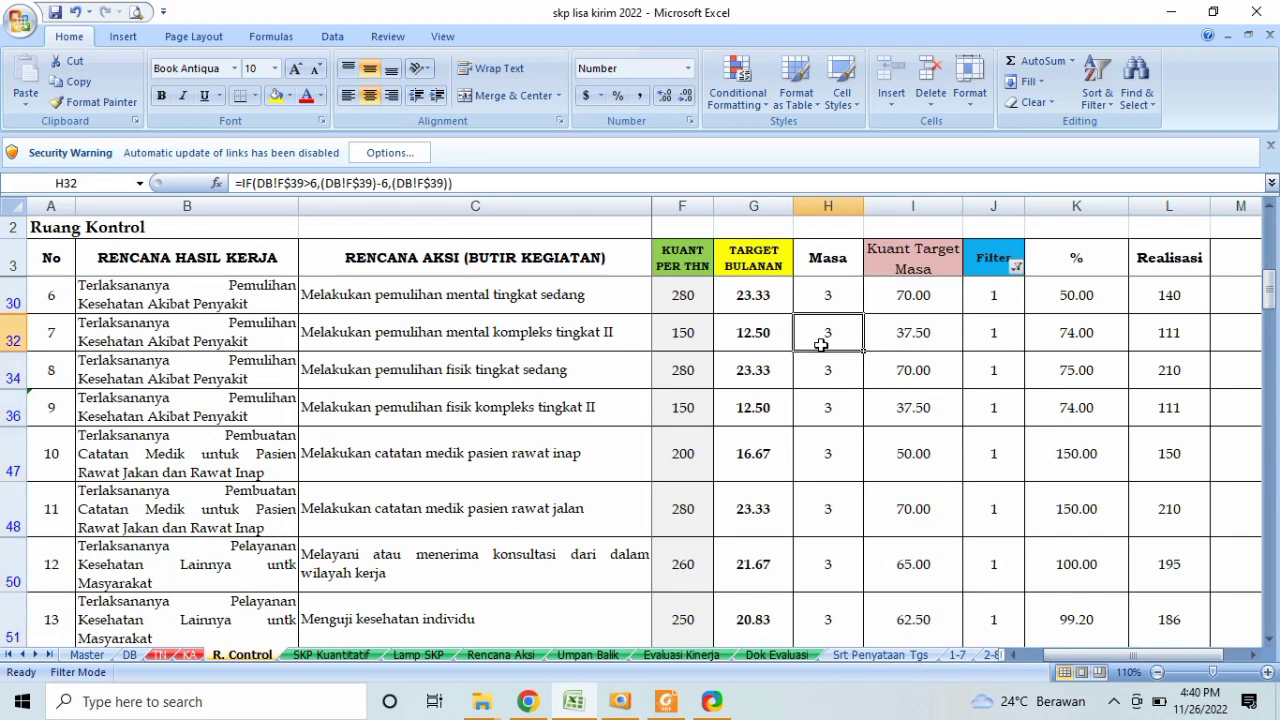
pyautogui.click(897, 268)
pyautogui.press('Down')
pyautogui.press('Down')
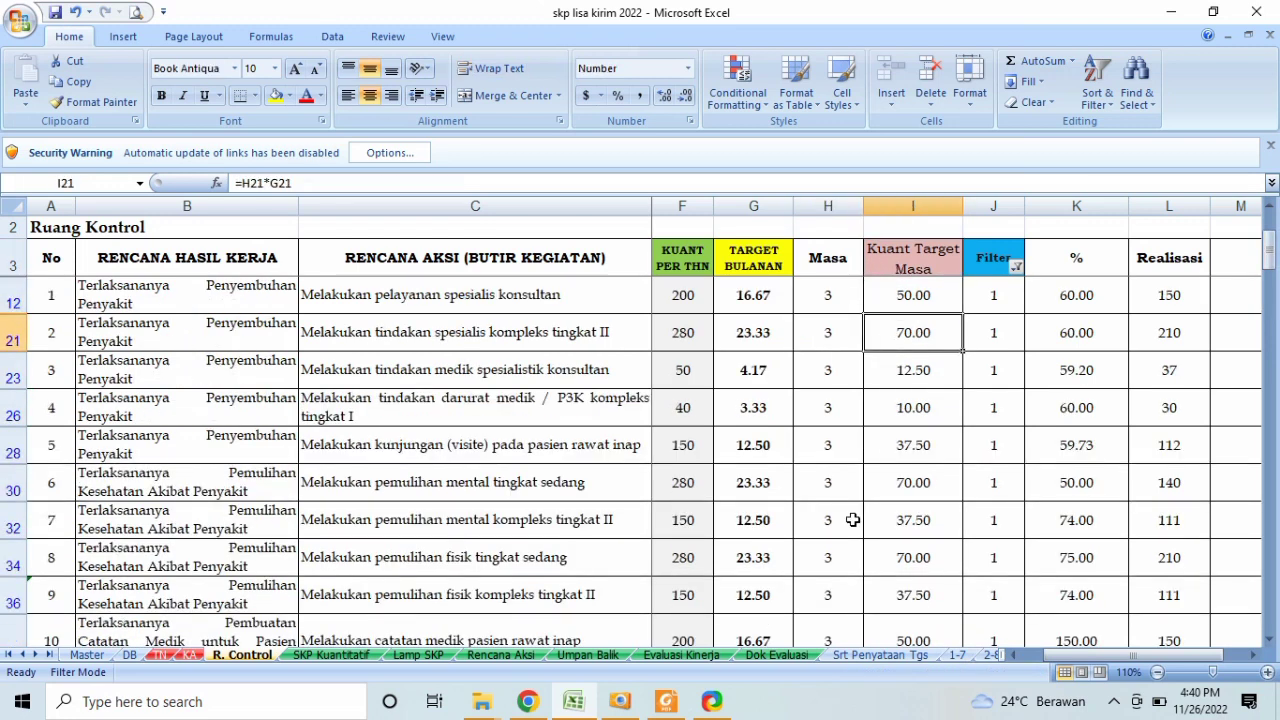
# Step: Open the Rekap Semester sheet and inspect the Target Kuantitas column and its link to R. Control in S25
pyautogui.click(49, 655)
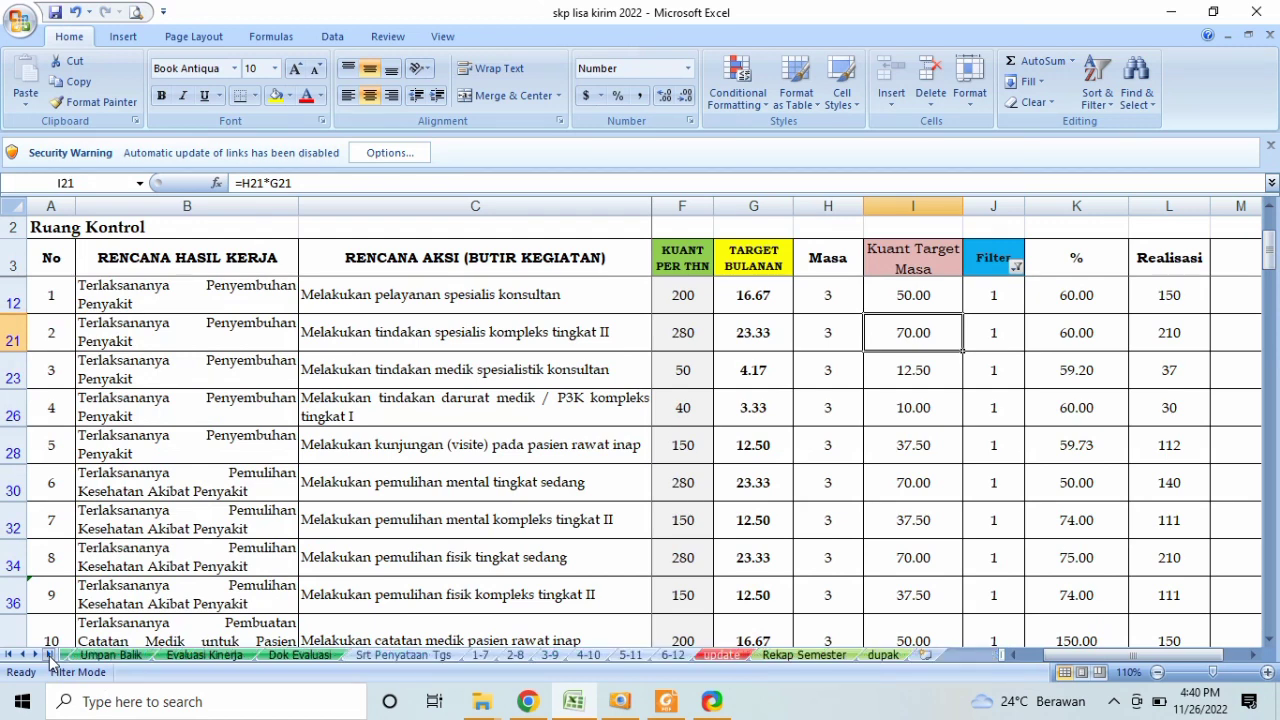
pyautogui.click(784, 663)
pyautogui.click(1036, 228)
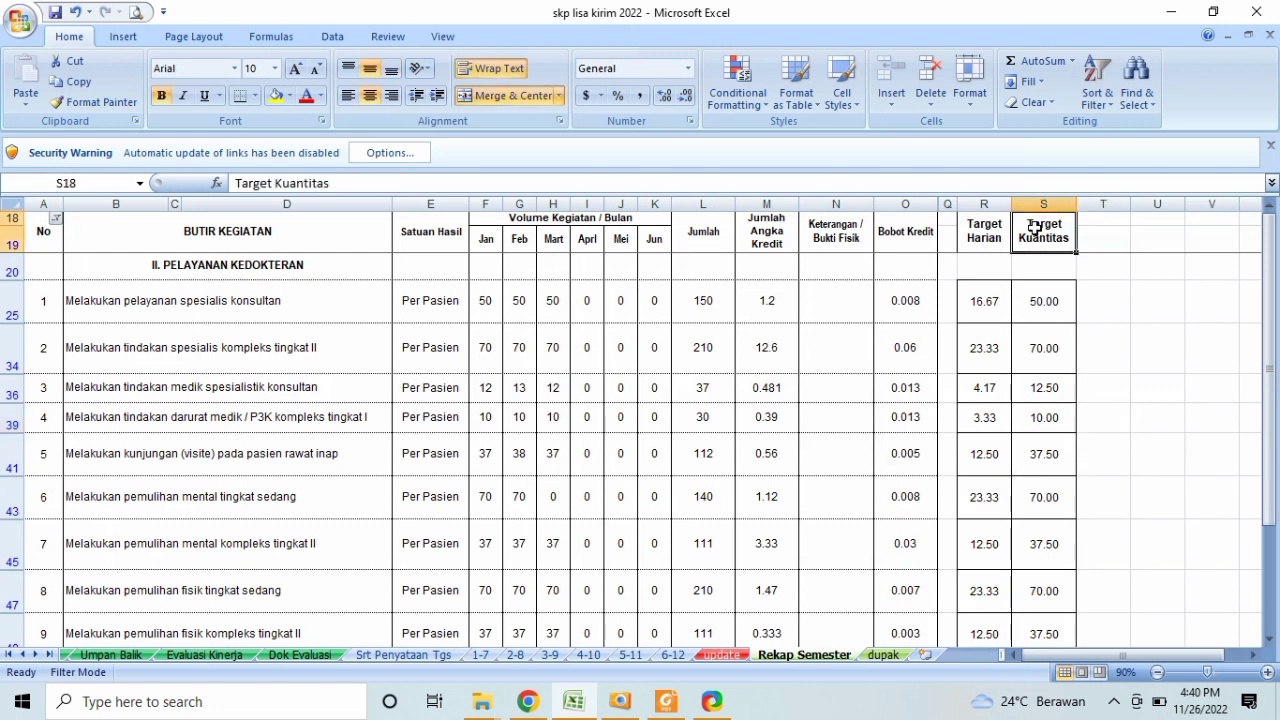
pyautogui.press('Down')
pyautogui.press('Down')
pyautogui.press('Down')
pyautogui.press('Up')
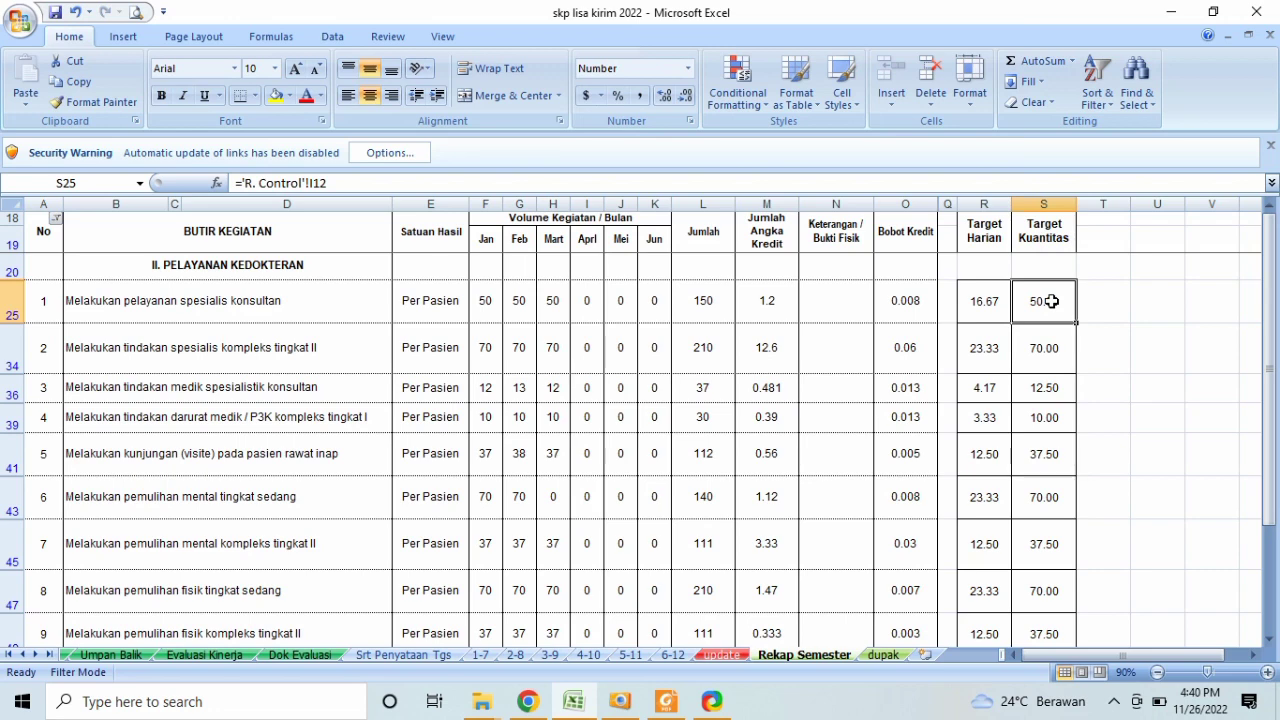
# Step: Compare the first activity's Kuant Target Masa and Target Bulanan on R. Control with its target cell R25 on Rekap Semester
pyautogui.click(10, 655)
pyautogui.click(255, 658)
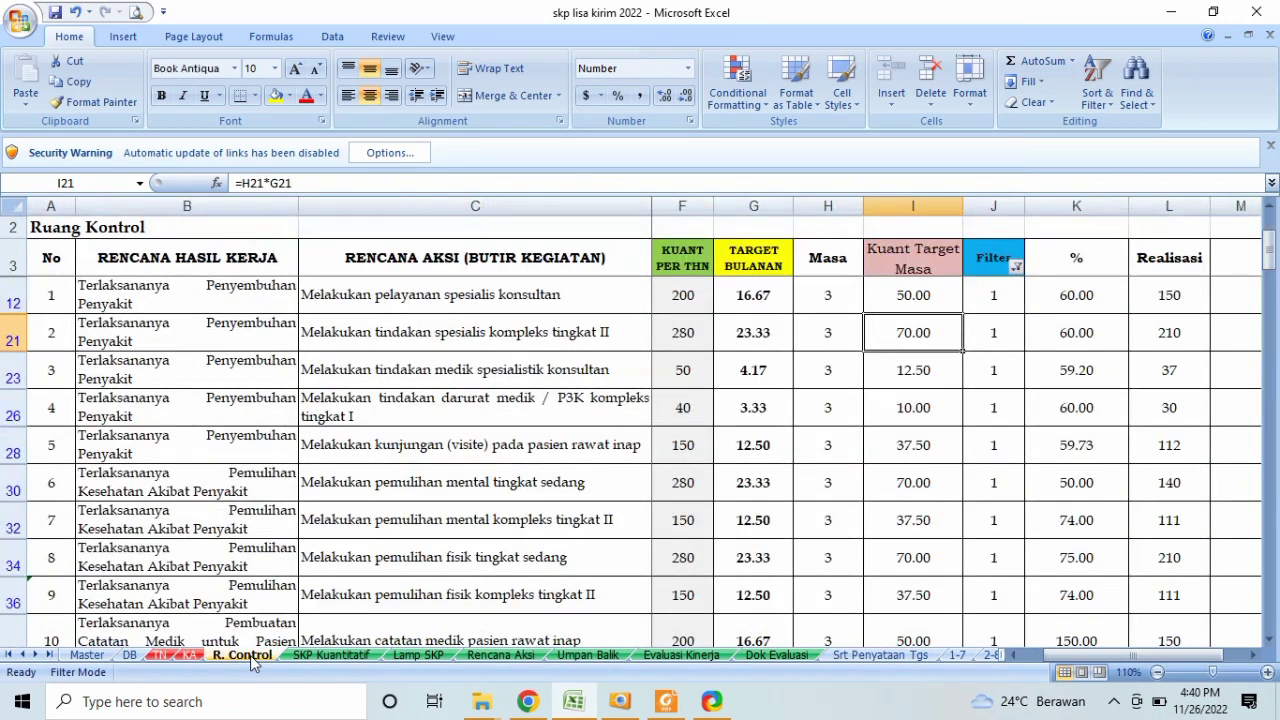
pyautogui.click(908, 305)
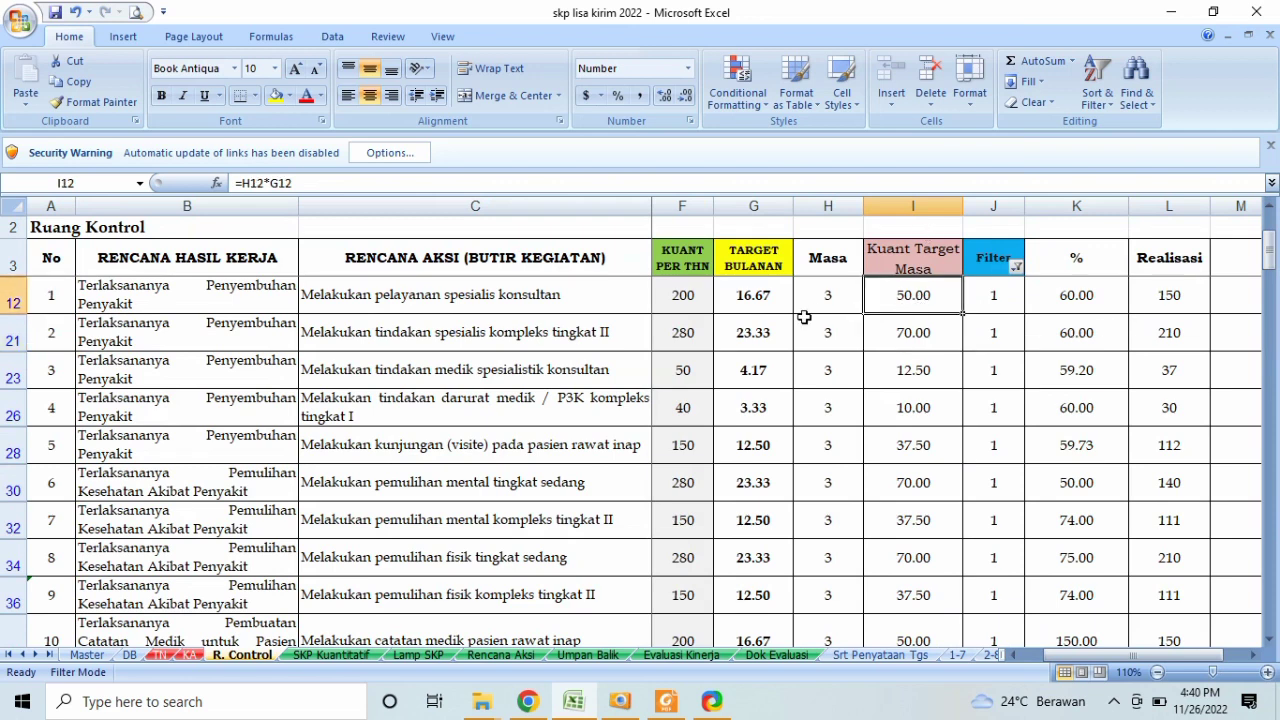
pyautogui.click(765, 306)
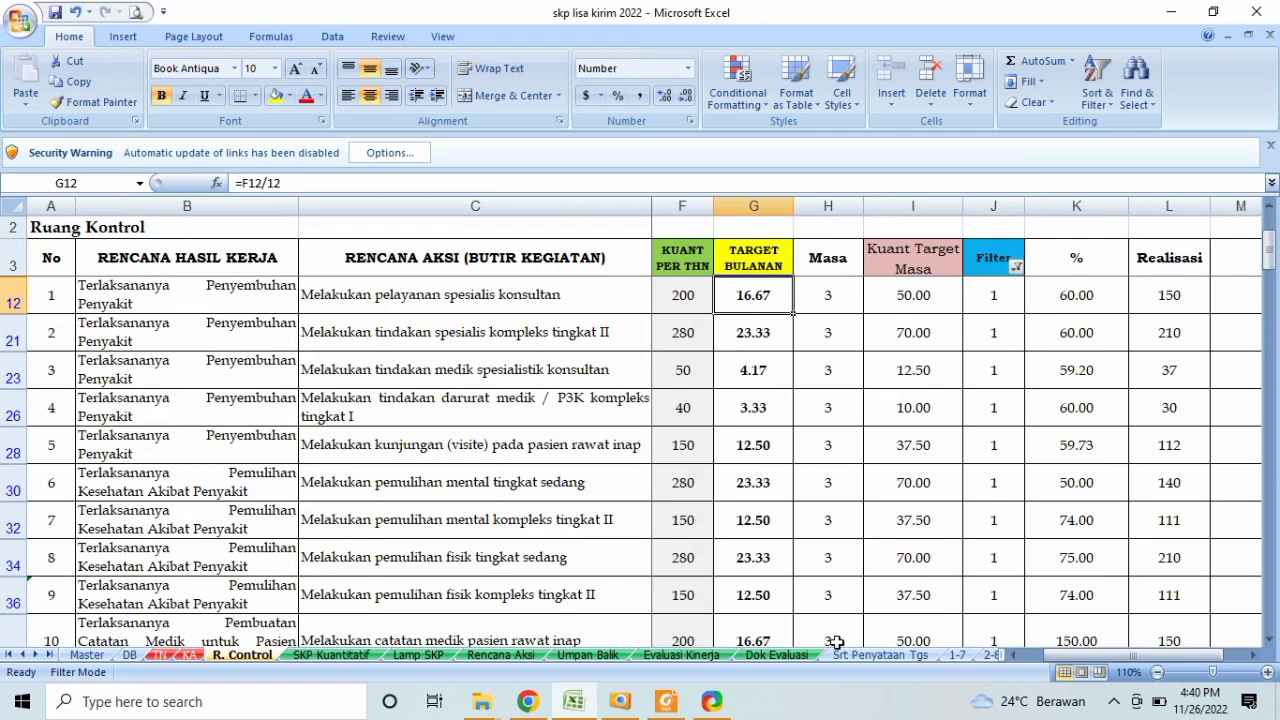
pyautogui.click(50, 656)
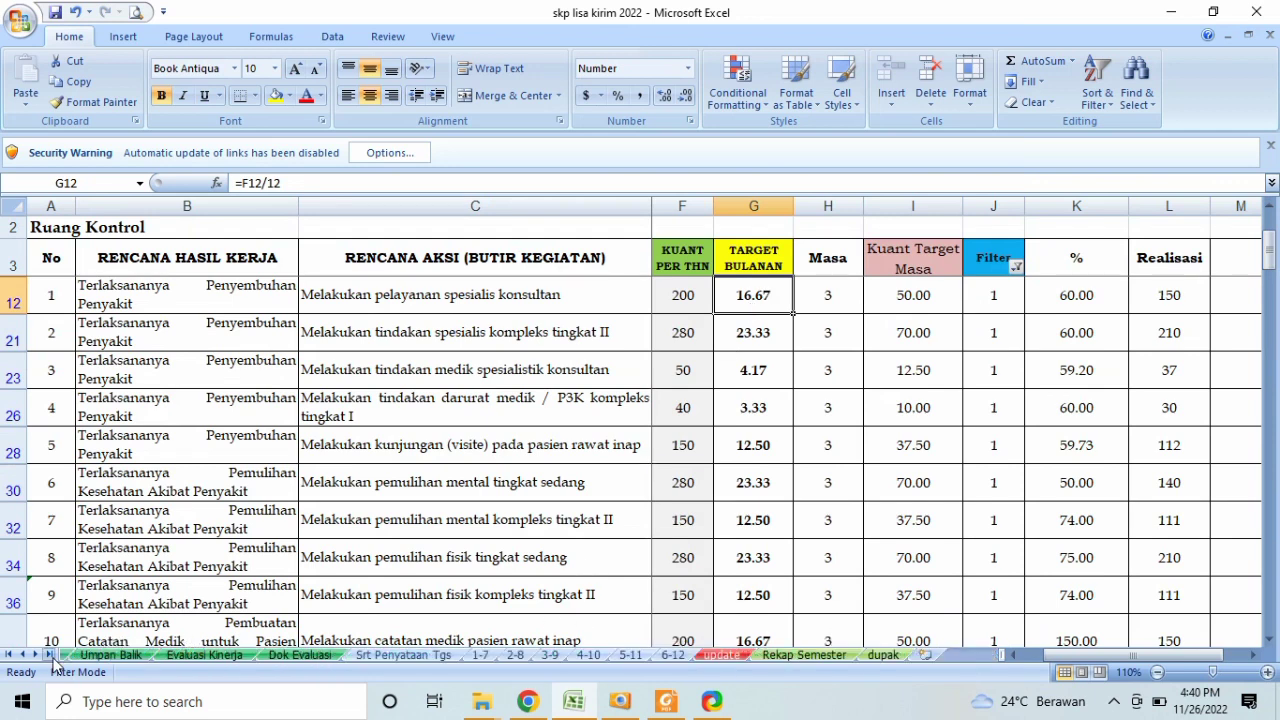
pyautogui.click(803, 656)
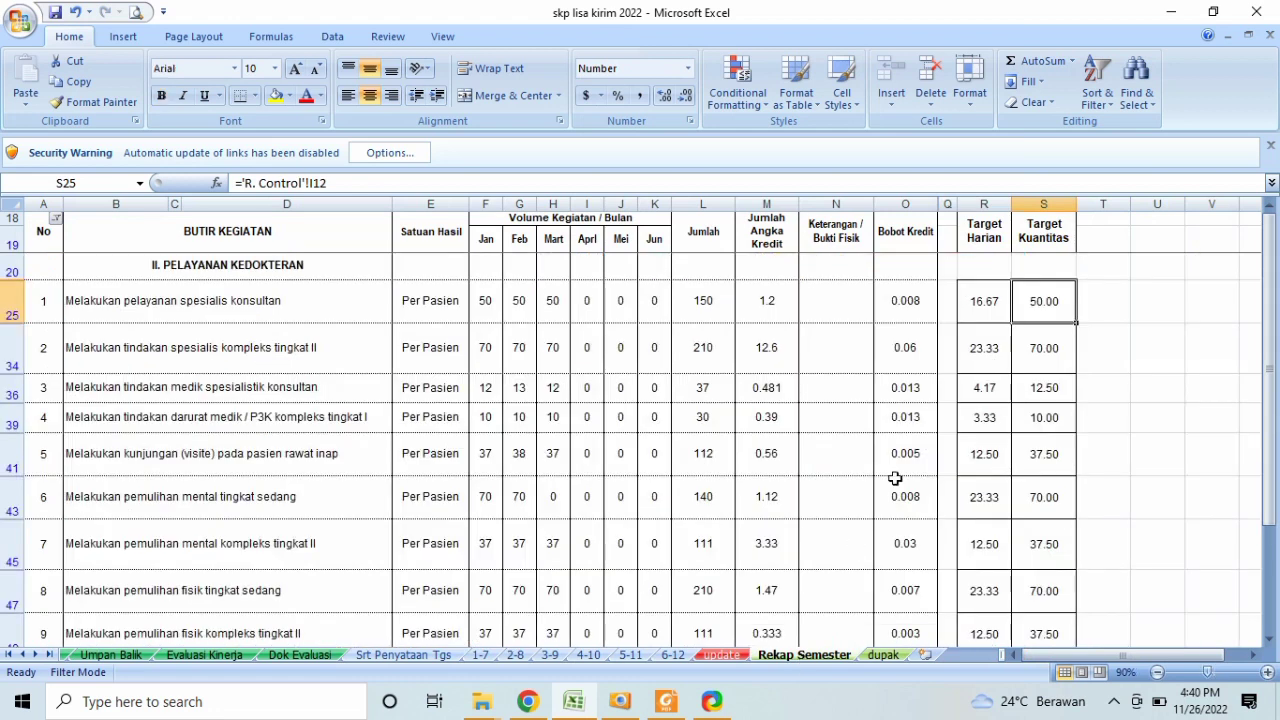
pyautogui.click(988, 300)
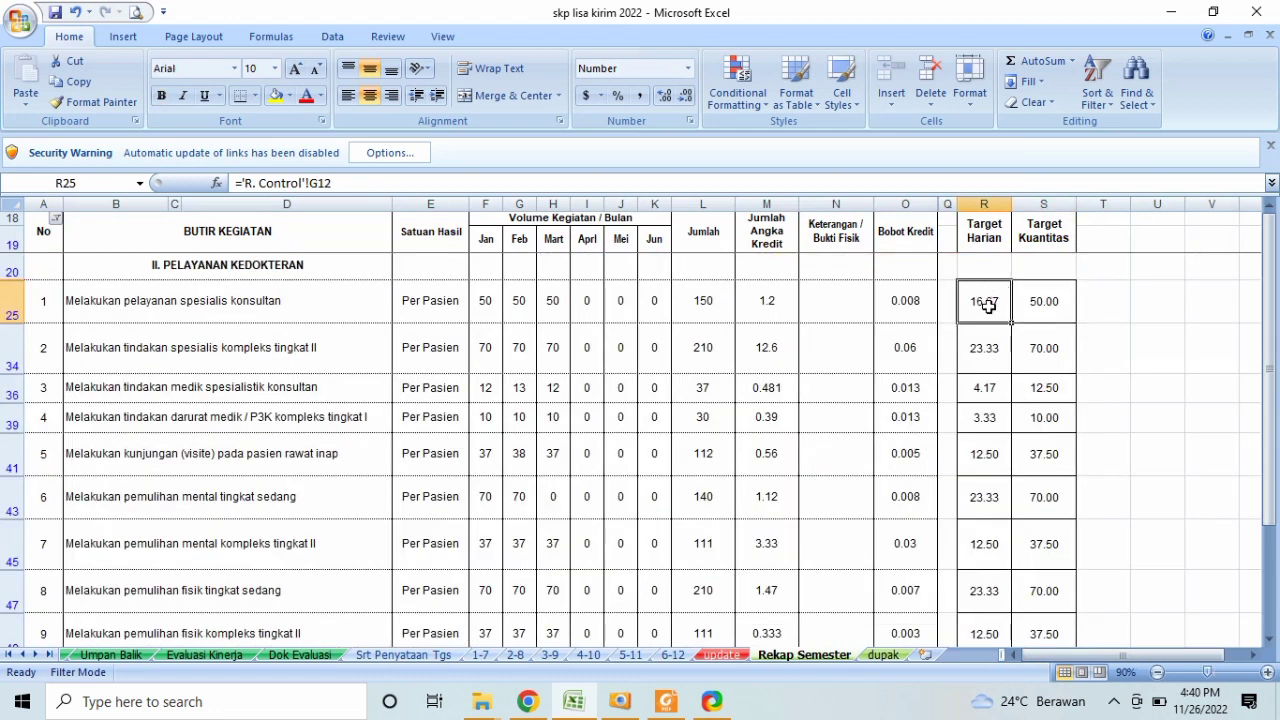
# Step: Change the column header in R18 on Rekap Semester to Target Bulanan
pyautogui.click(982, 230)
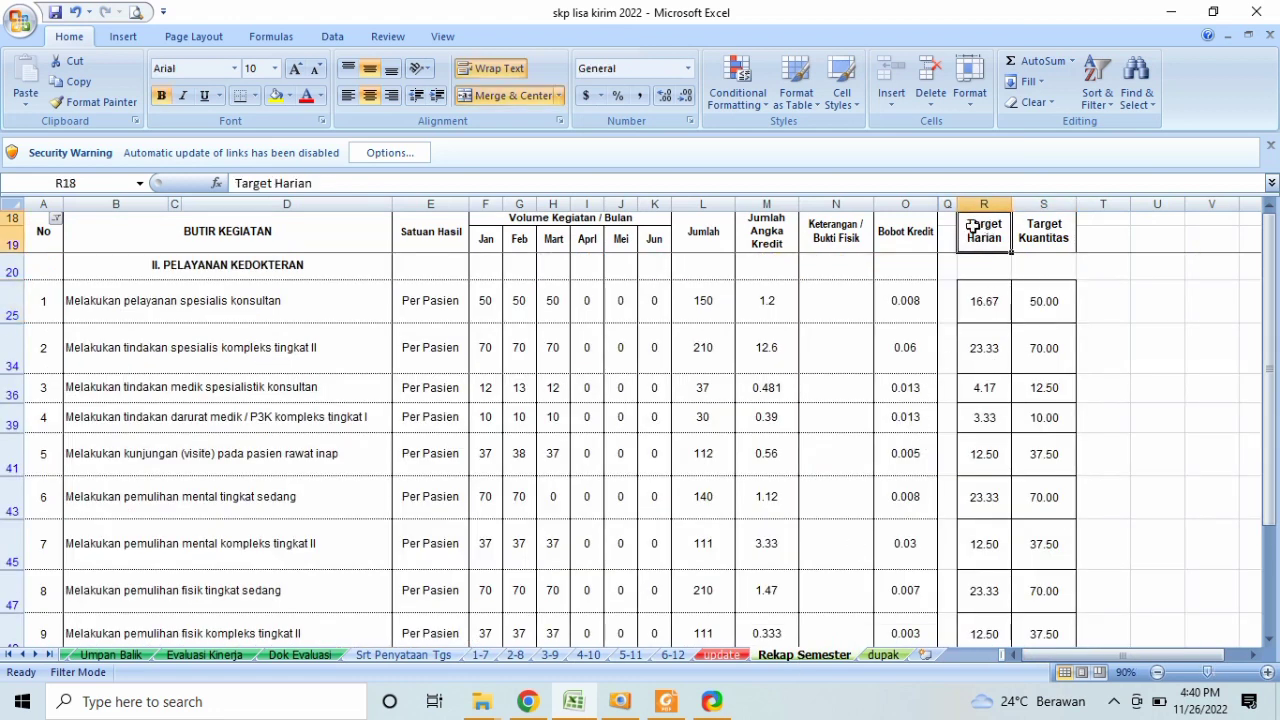
pyautogui.click(352, 182)
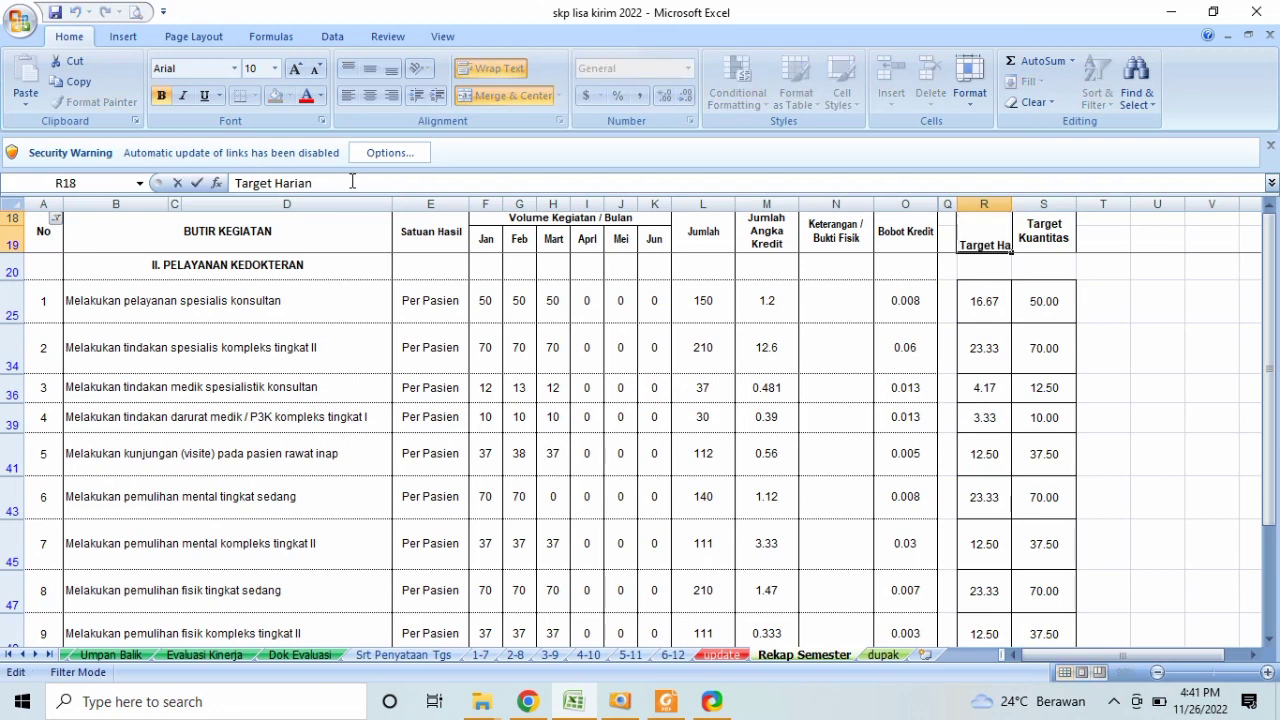
pyautogui.press('BackSpace')
pyautogui.press('BackSpace')
pyautogui.press('BackSpace')
pyautogui.write('Bulanan')
pyautogui.press('Return')
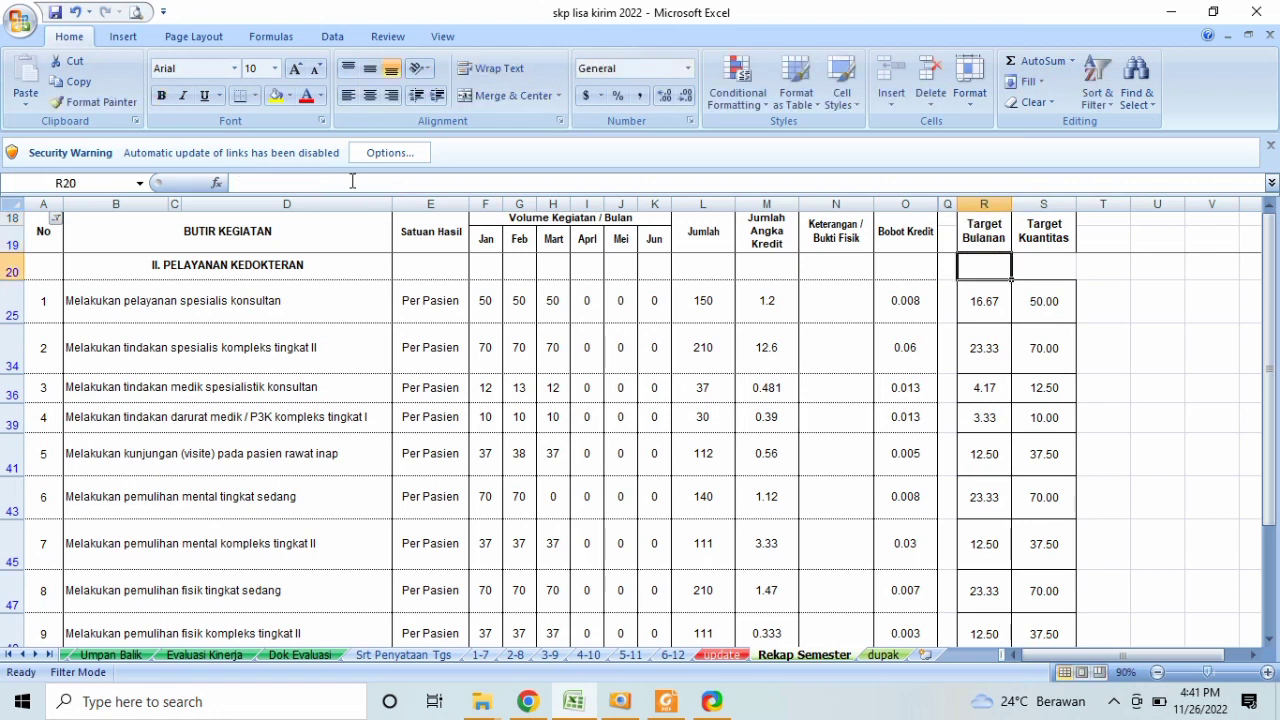
pyautogui.press('Up')
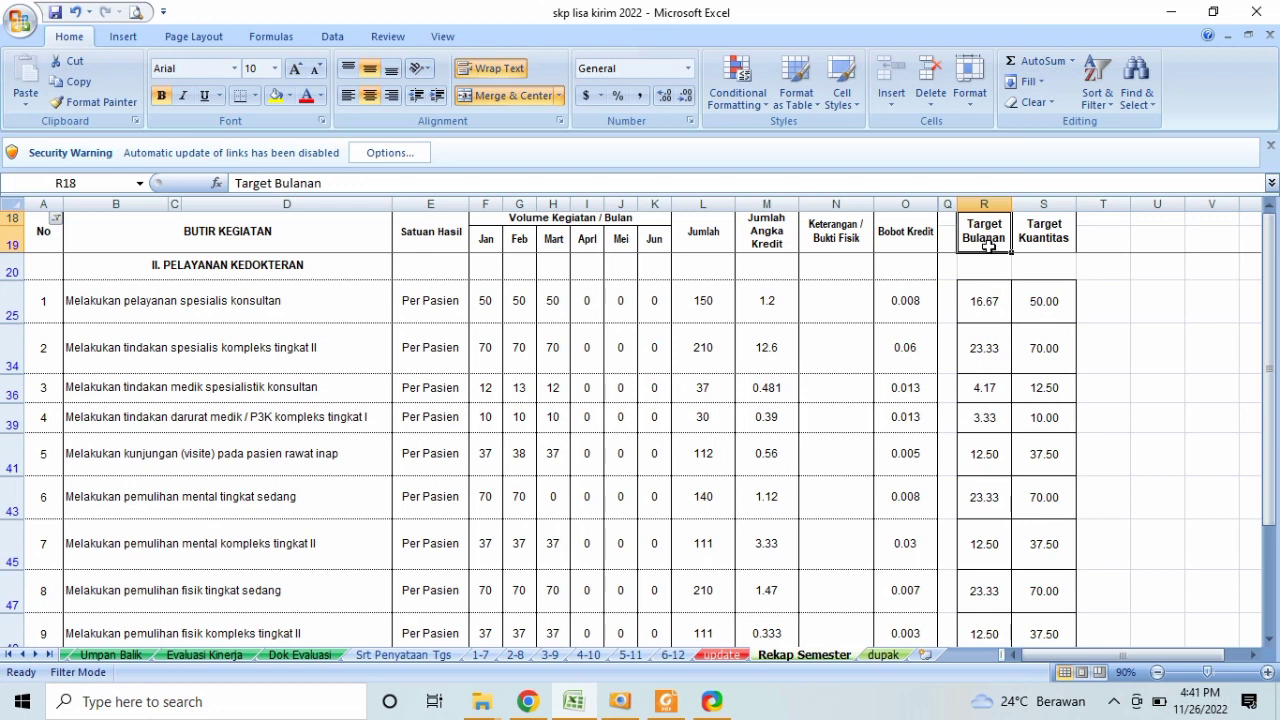
# Step: Compare the Target Bulanan values of the first two activities with the January and February activity volumes
pyautogui.click(984, 313)
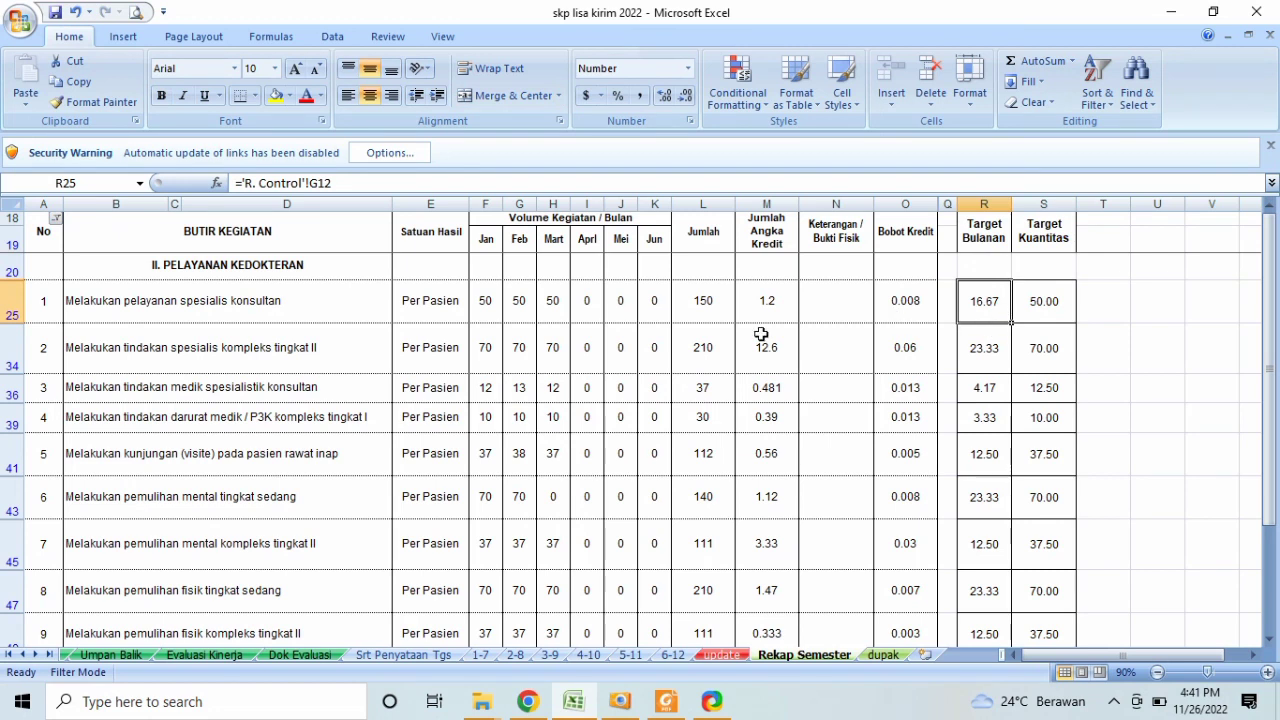
pyautogui.click(480, 310)
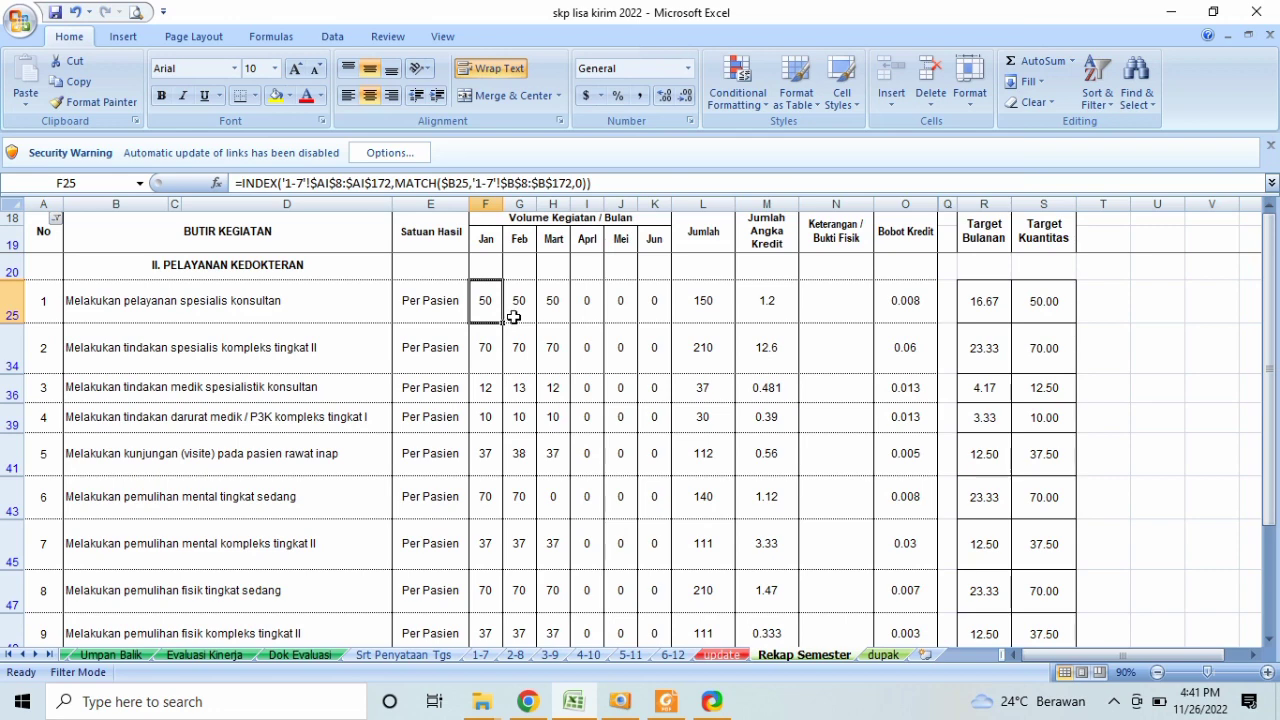
pyautogui.click(518, 314)
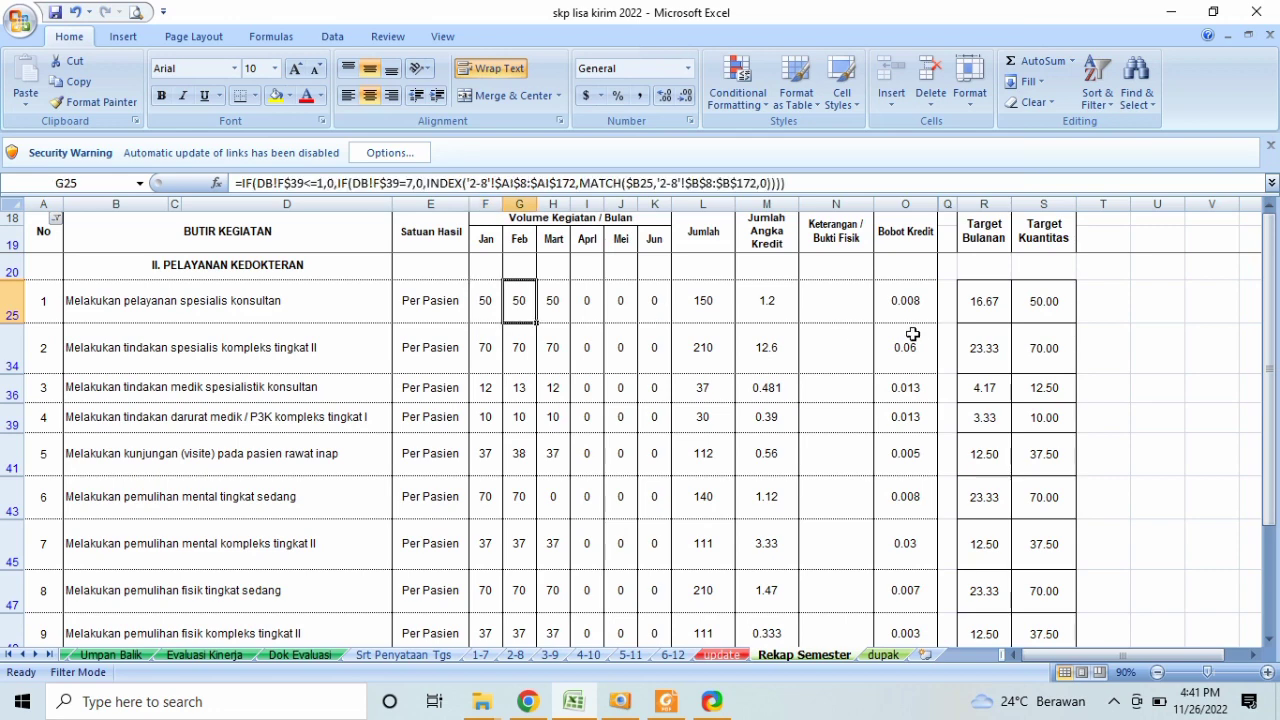
pyautogui.click(985, 317)
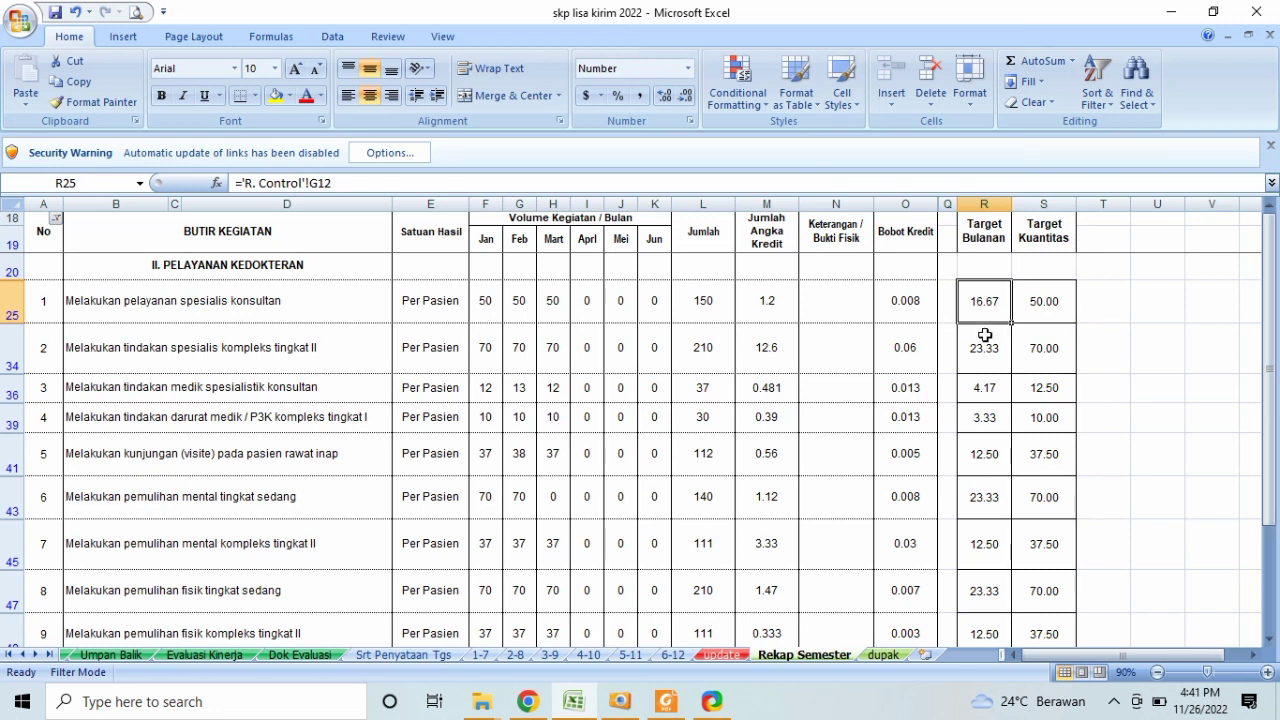
pyautogui.click(985, 339)
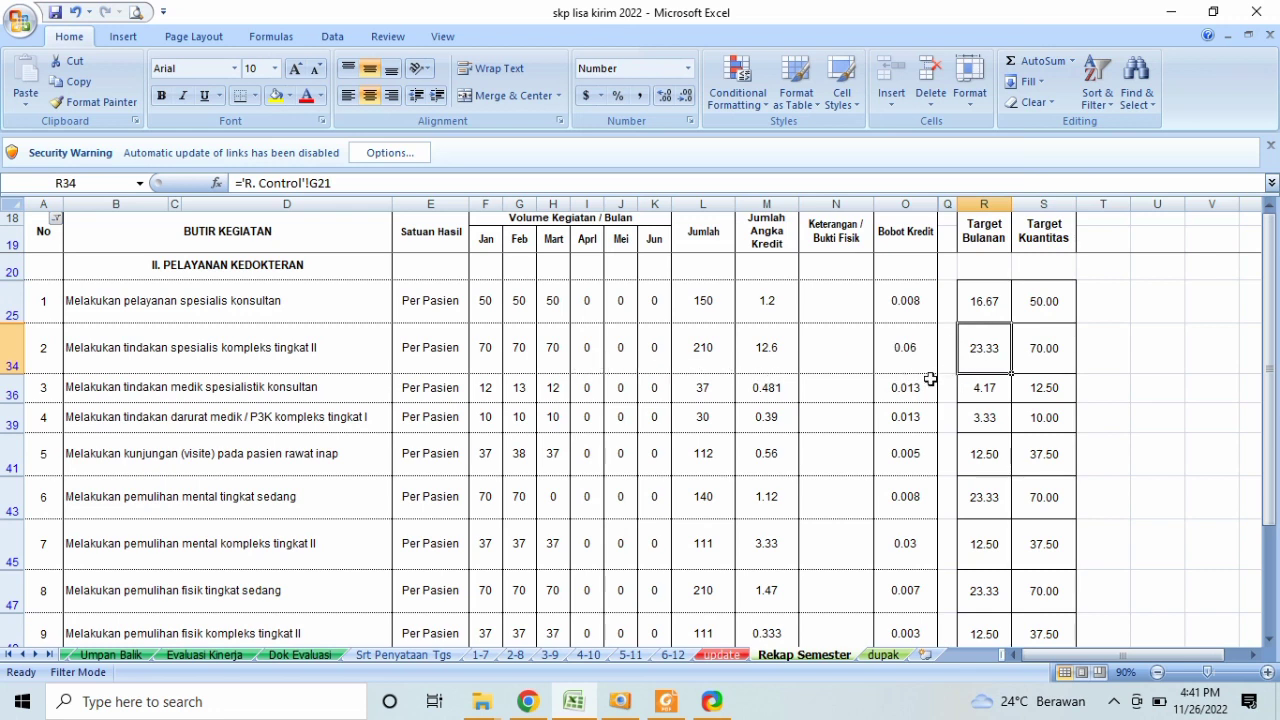
# Step: Highlight the Target Kuantitas column from its header down to the seventh activity to review the values
pyautogui.doubleClick(1048, 240)
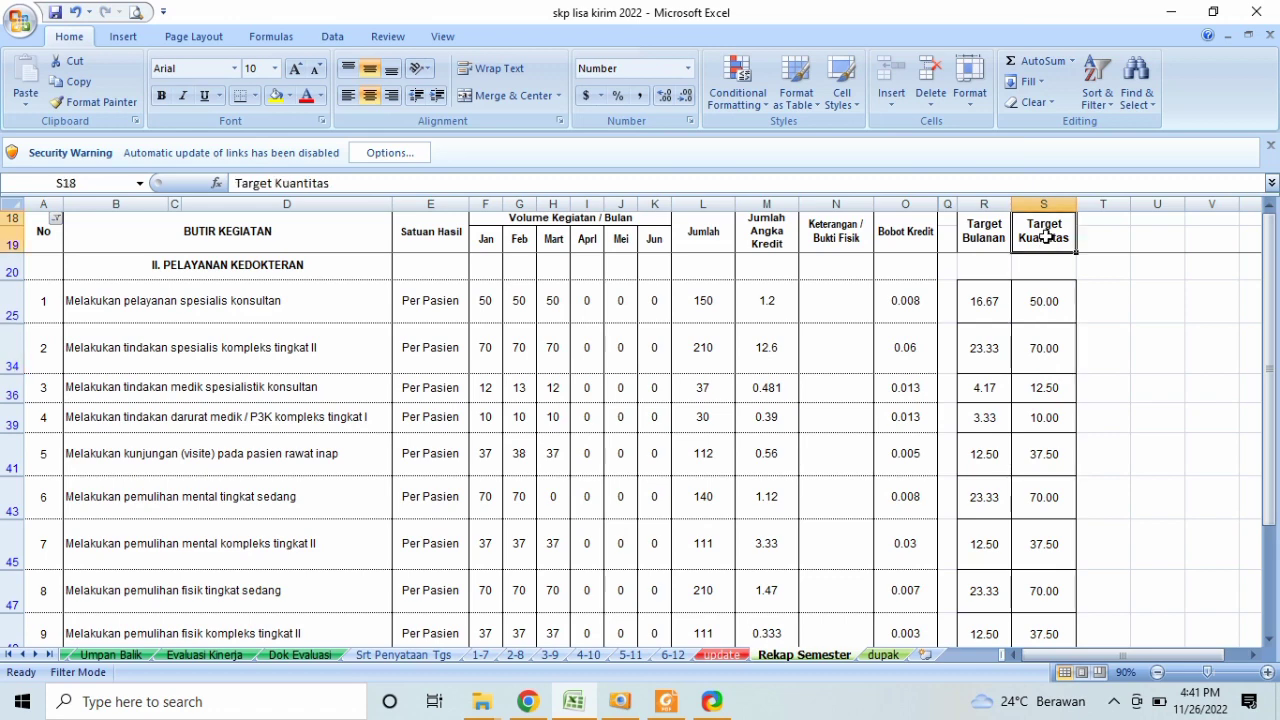
pyautogui.doubleClick(1048, 240)
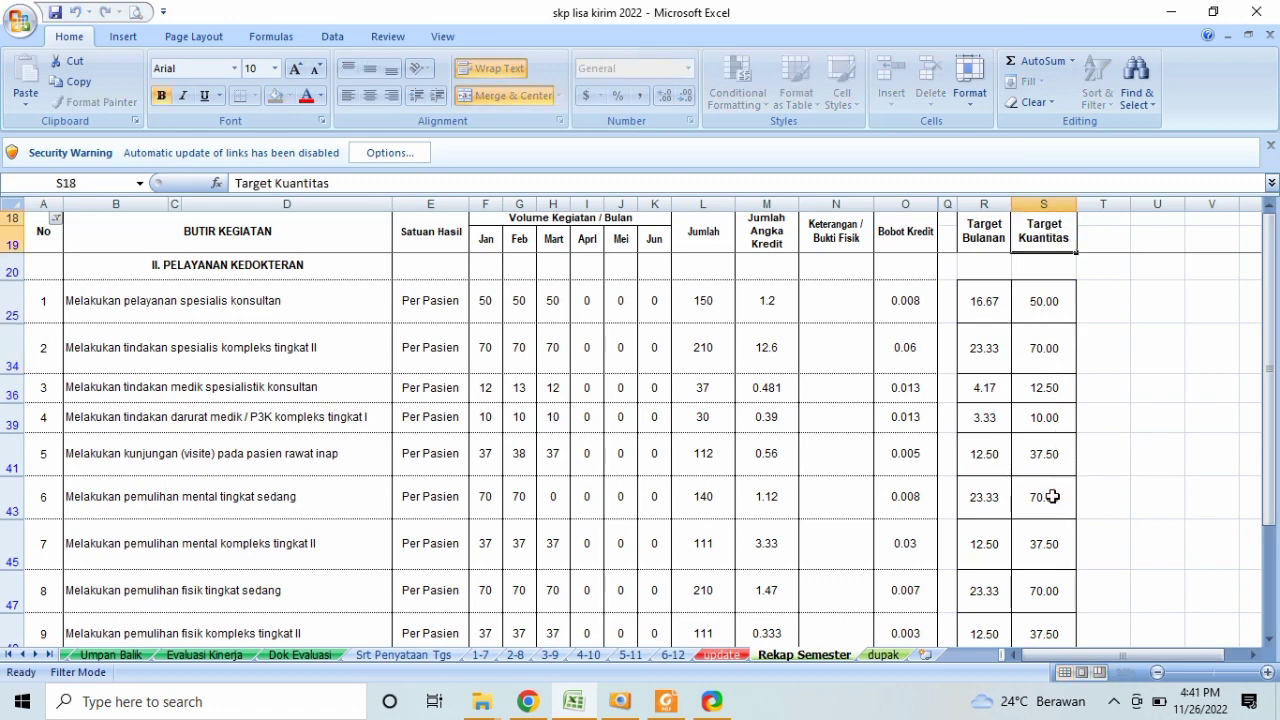
pyautogui.click(1038, 275)
pyautogui.moveTo(1041, 238); pyautogui.dragTo(1047, 503)
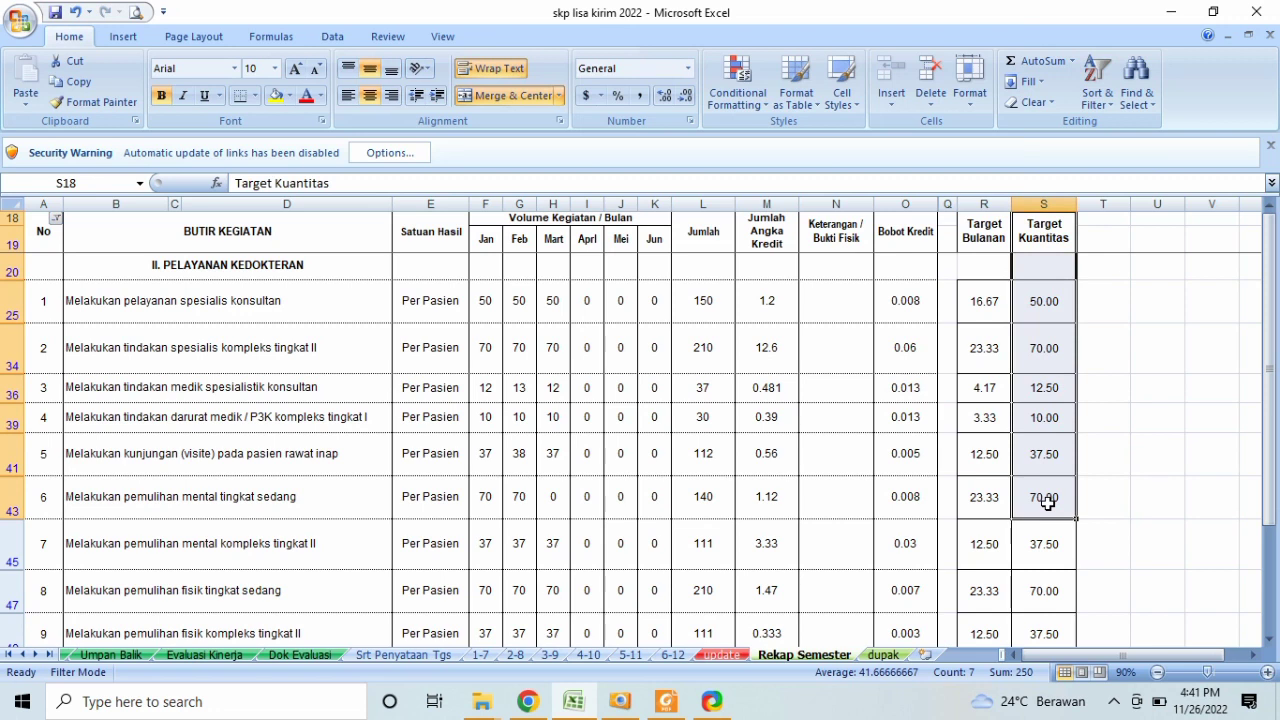
pyautogui.click(1109, 417)
pyautogui.moveTo(1044, 248); pyautogui.dragTo(1064, 550)
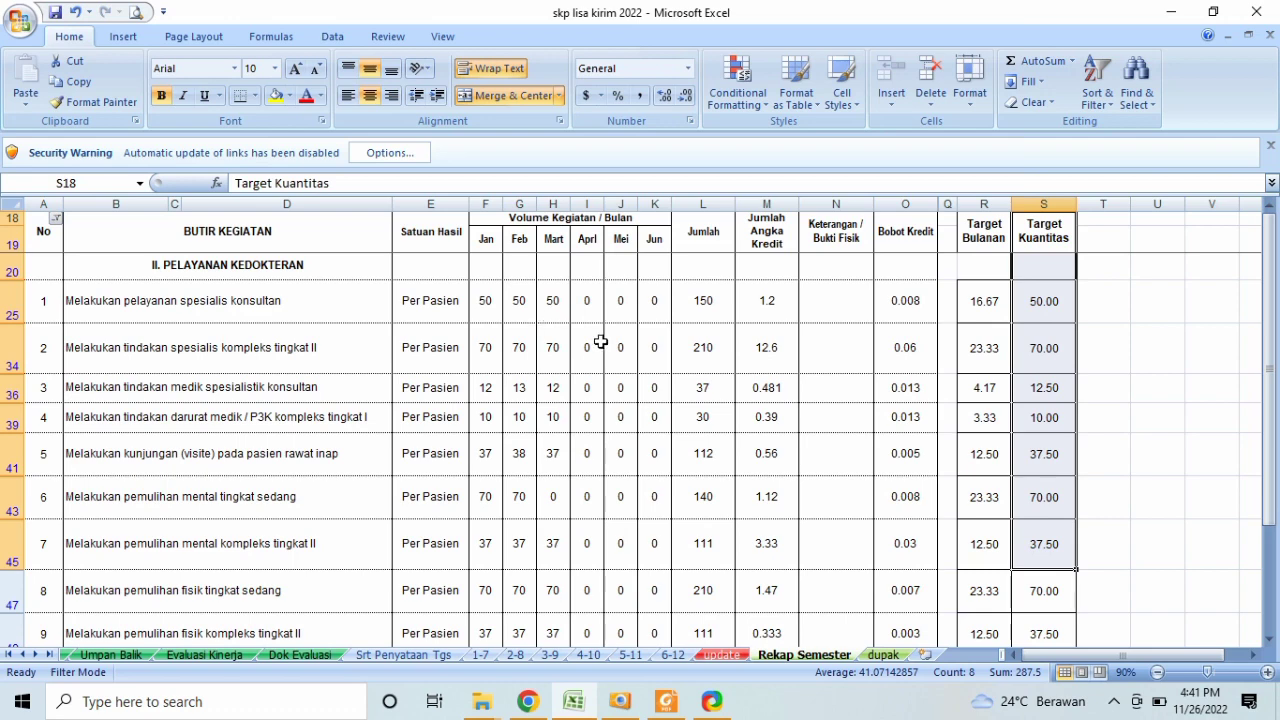
# Step: Compare the Target Kuantitas and Target Bulanan of the first two activities on Rekap Semester with their January and February volumes
pyautogui.click(1036, 306)
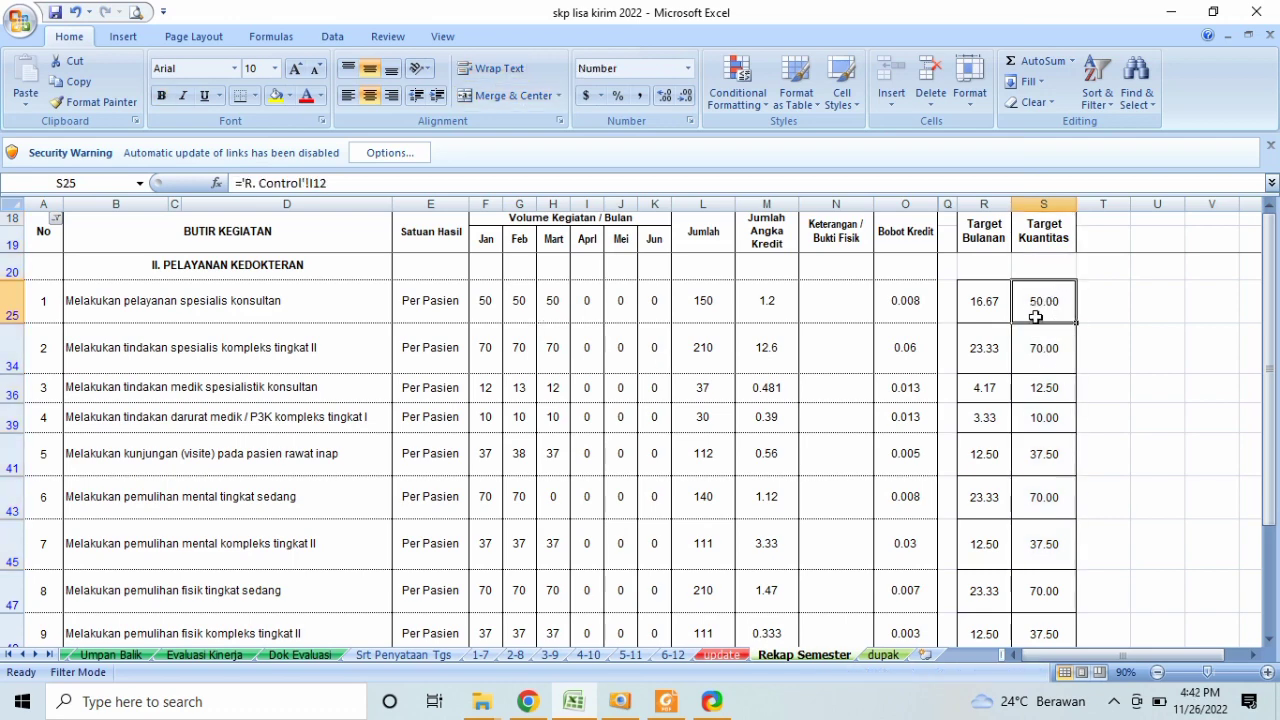
pyautogui.click(979, 314)
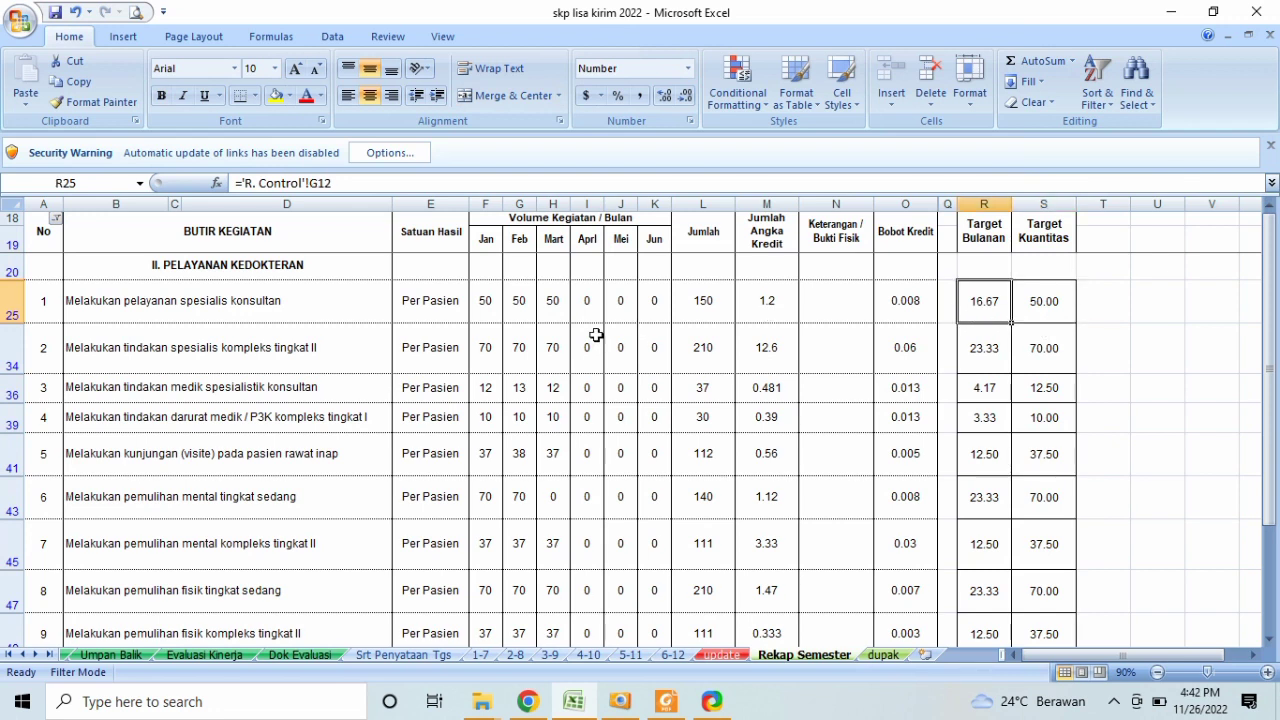
pyautogui.click(485, 317)
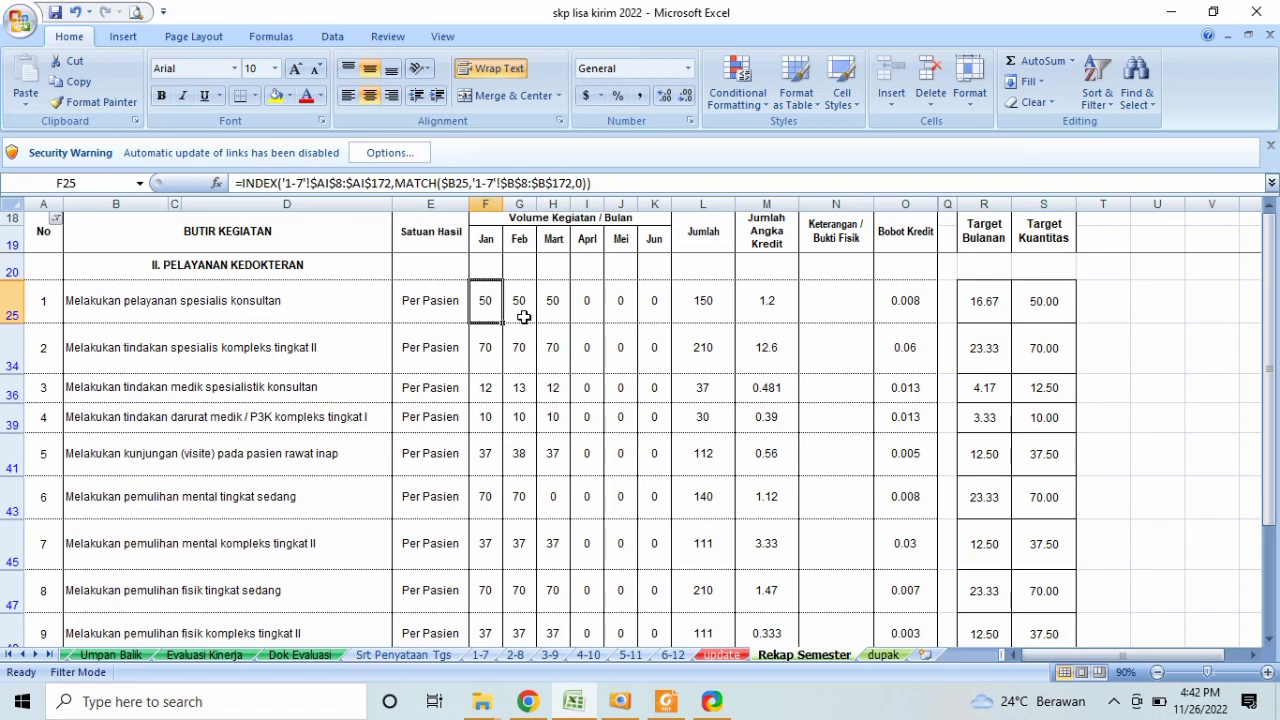
pyautogui.click(523, 317)
pyautogui.click(482, 362)
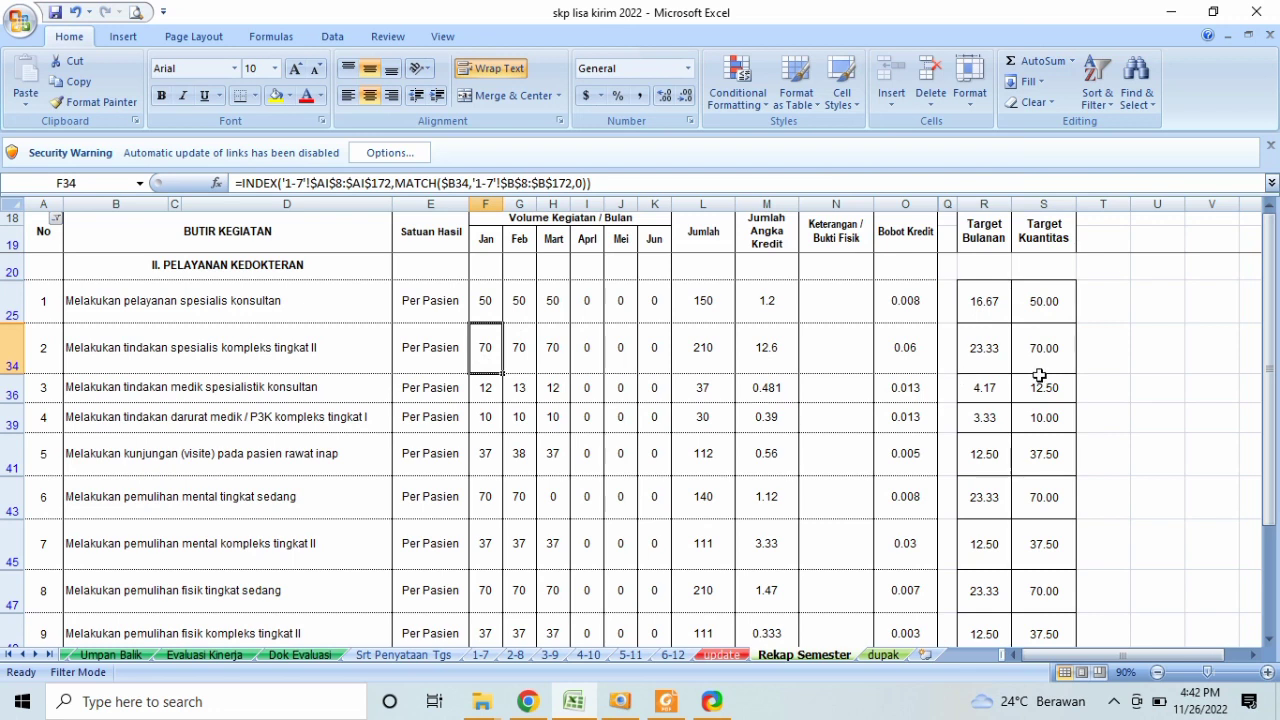
pyautogui.click(984, 351)
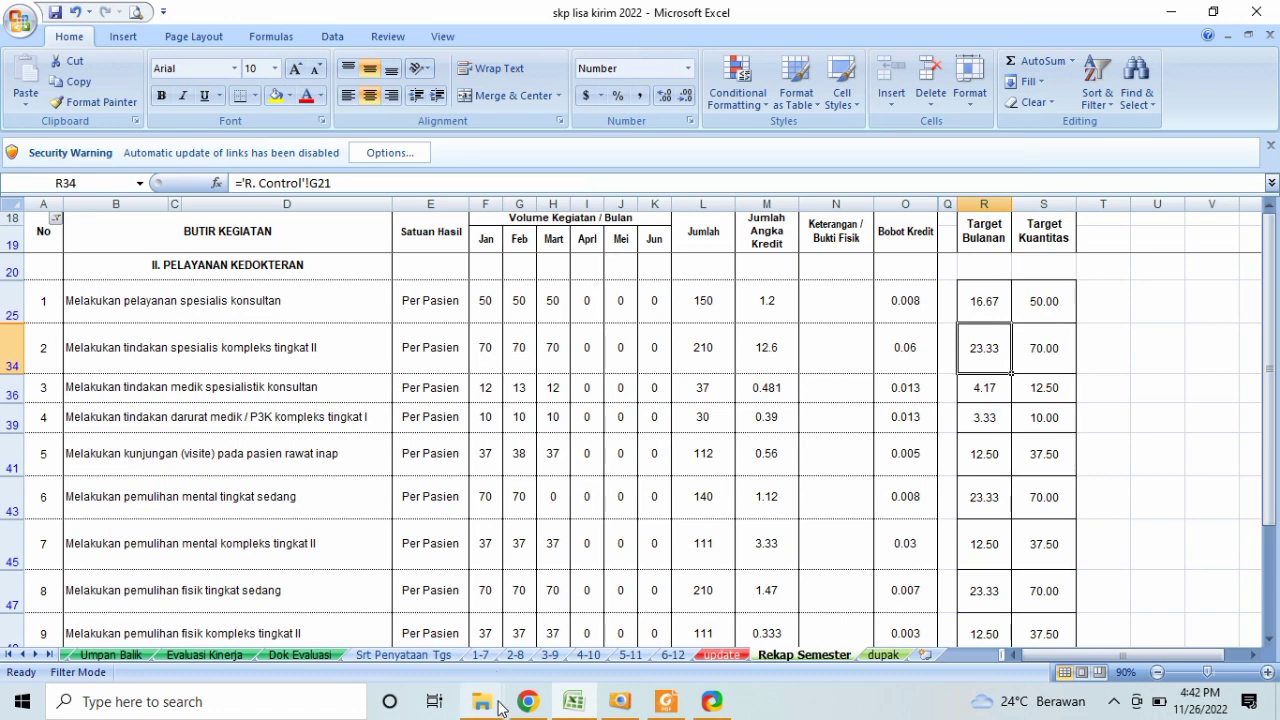
# Step: Examine the Kualitas realisation and feedback for Terlaksananya Penyembuhan Penyakit on the Umpan Balik sheet
pyautogui.click(111, 656)
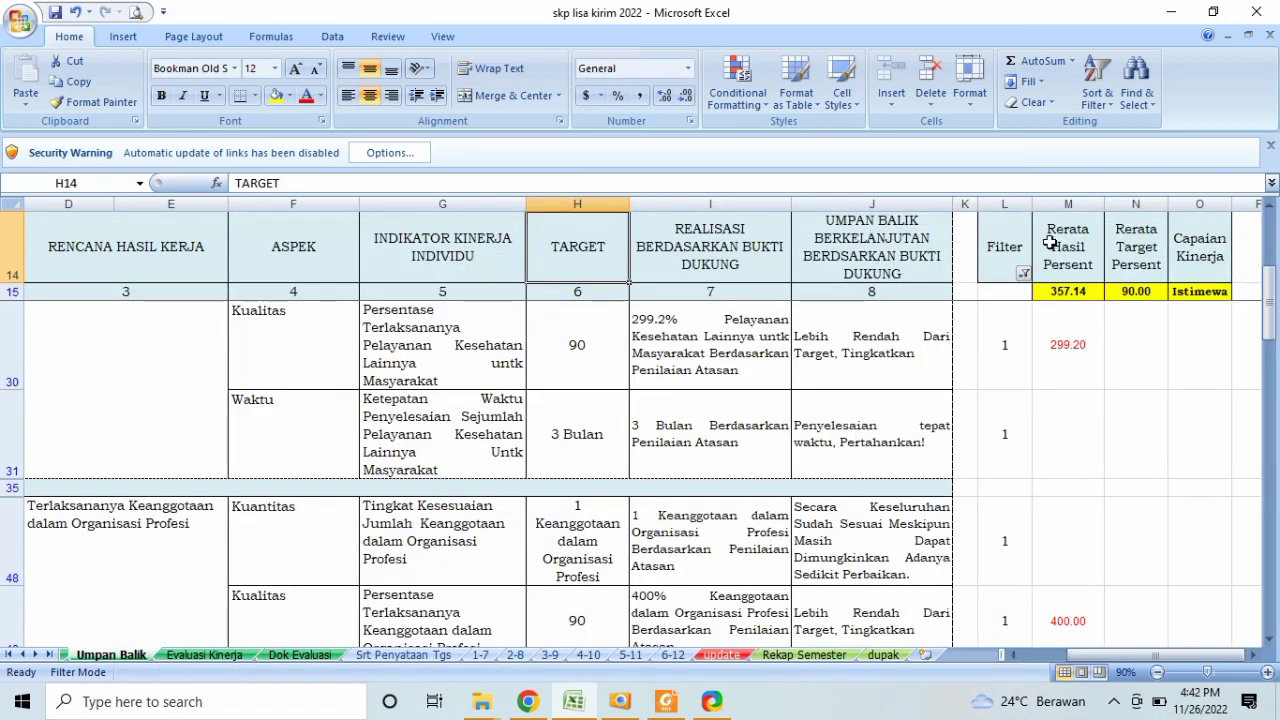
pyautogui.click(1005, 252)
pyautogui.press('Down')
pyautogui.press('Down')
pyautogui.press('Down')
pyautogui.press('Down')
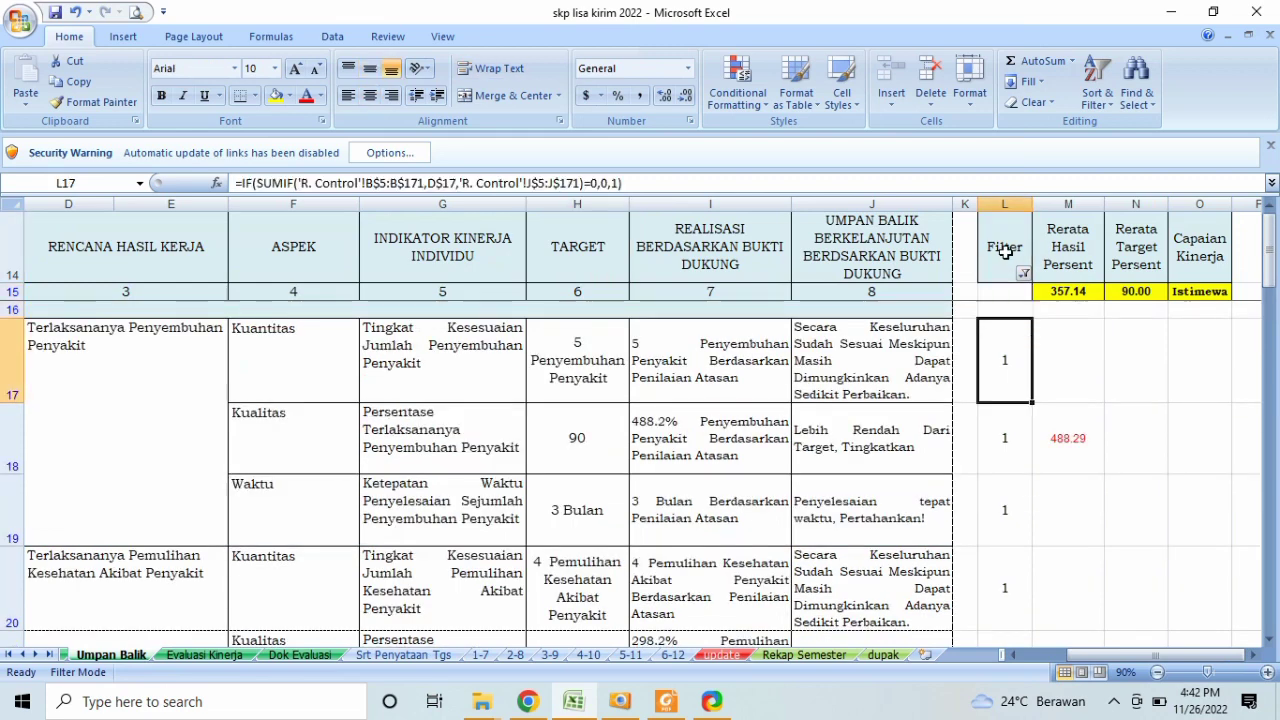
pyautogui.press('Left')
pyautogui.press('Left')
pyautogui.press('Left')
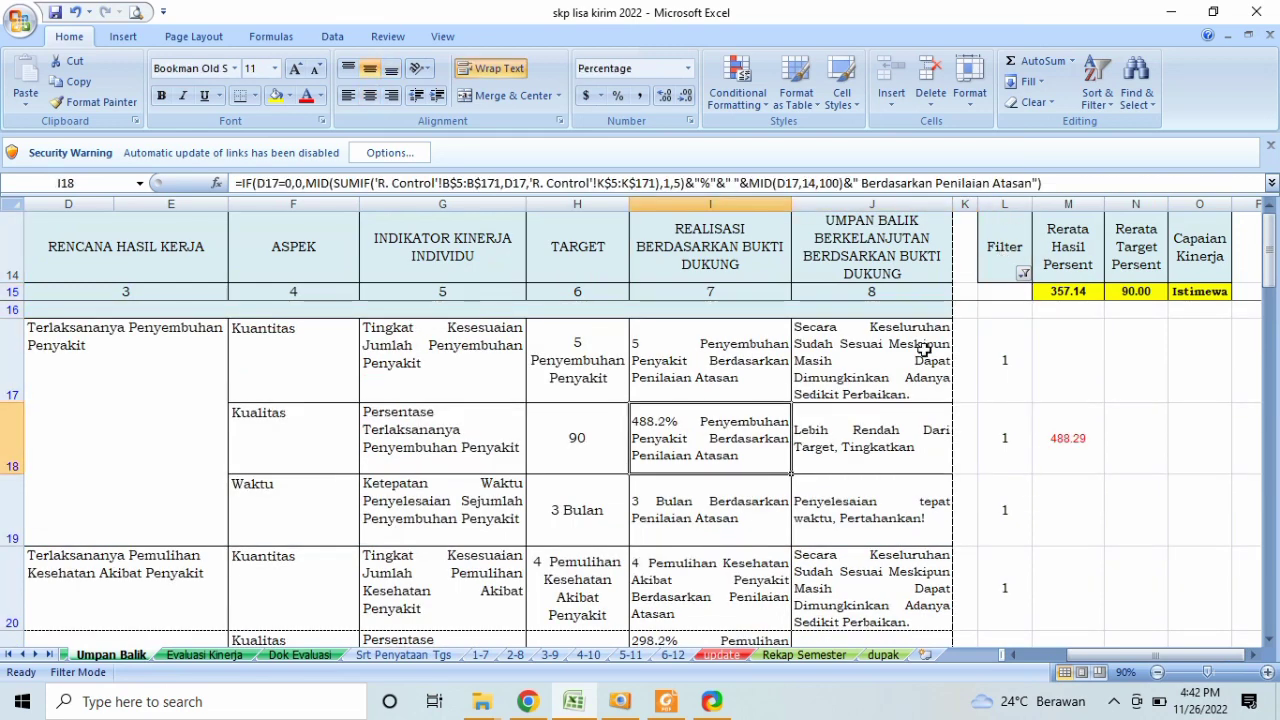
# Step: Compare the first activity's January volume with its Target Bulanan on Rekap Semester
pyautogui.click(804, 656)
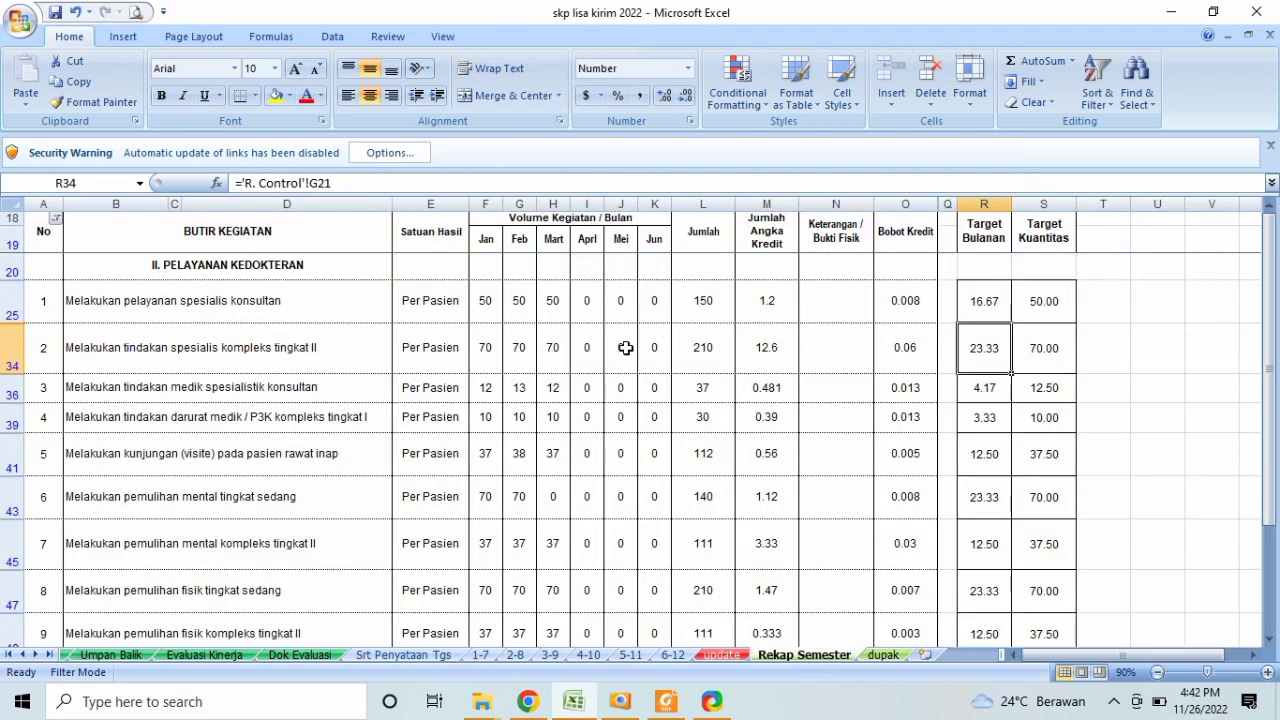
pyautogui.click(490, 310)
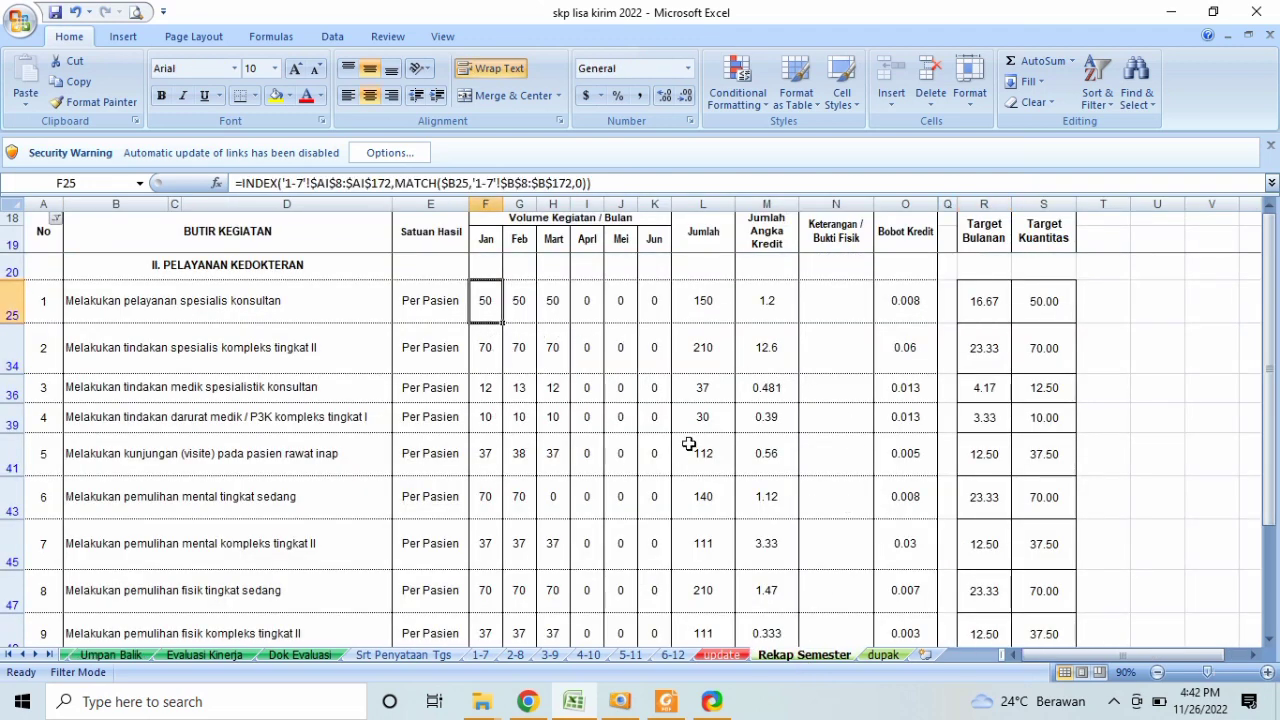
pyautogui.click(982, 305)
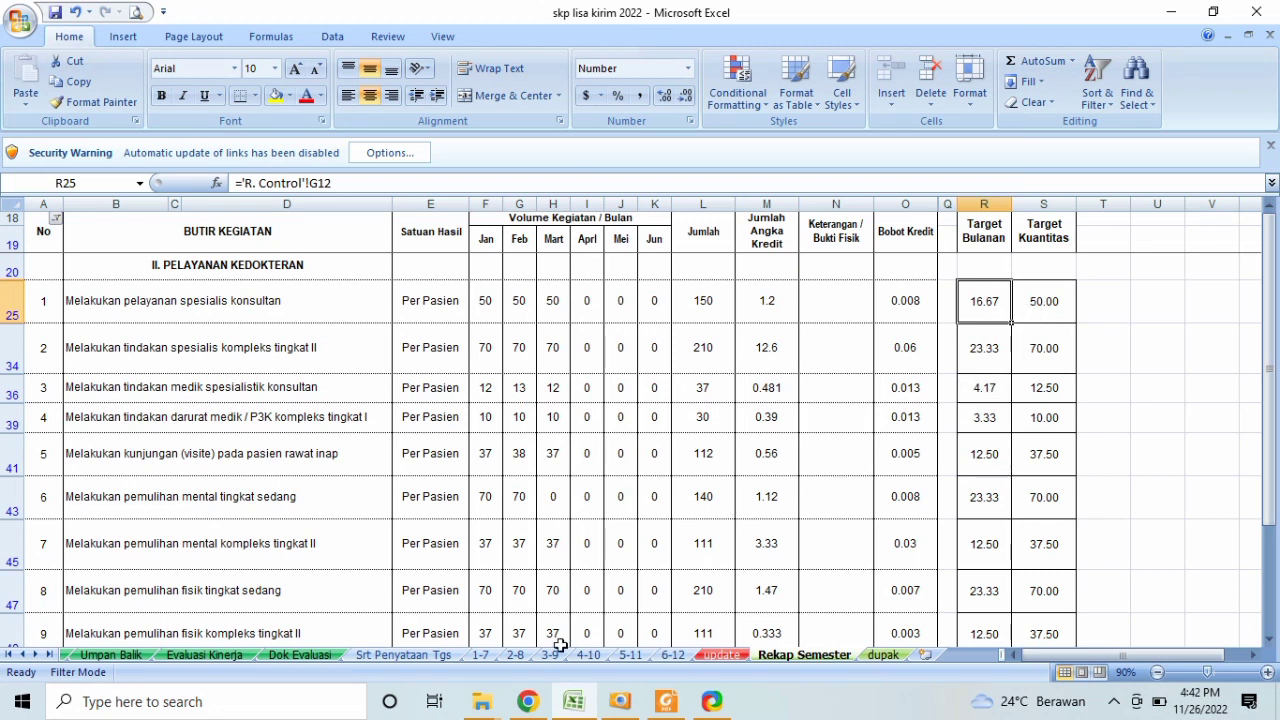
# Step: Examine the first activity's daily January entries, Target Harian and Target Bulanan on sheet 1-7
pyautogui.click(138, 656)
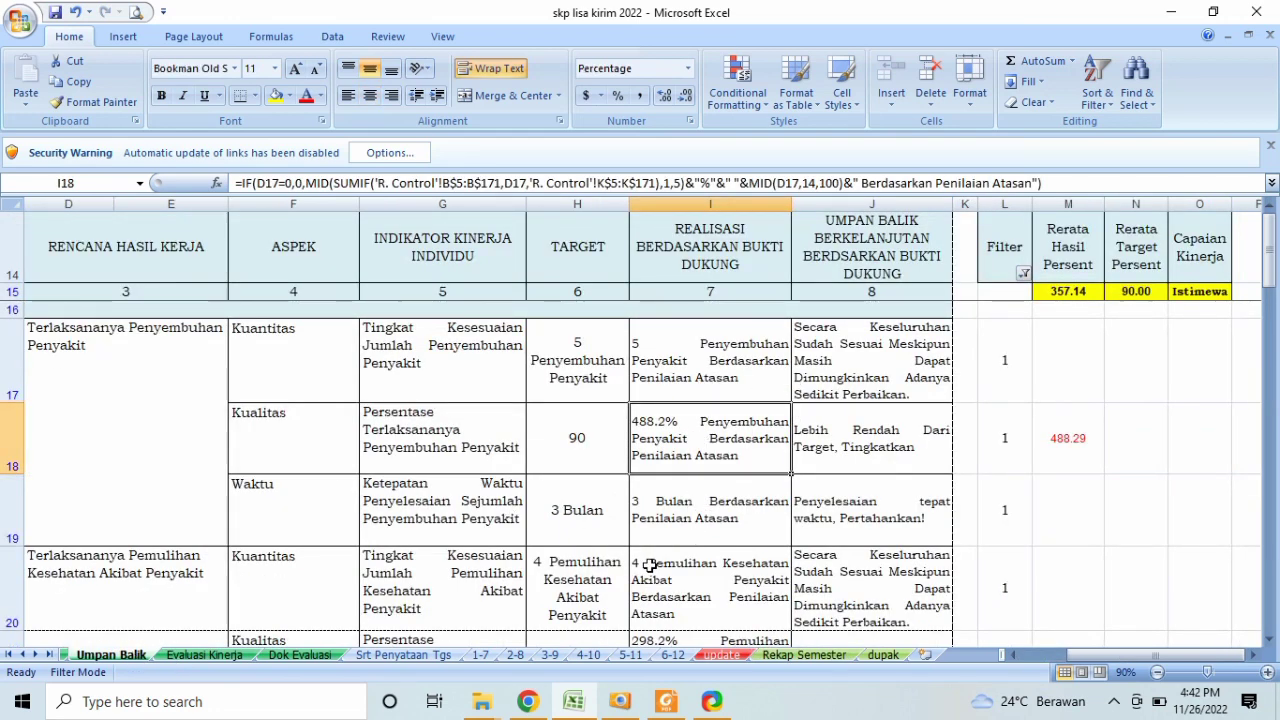
pyautogui.click(481, 655)
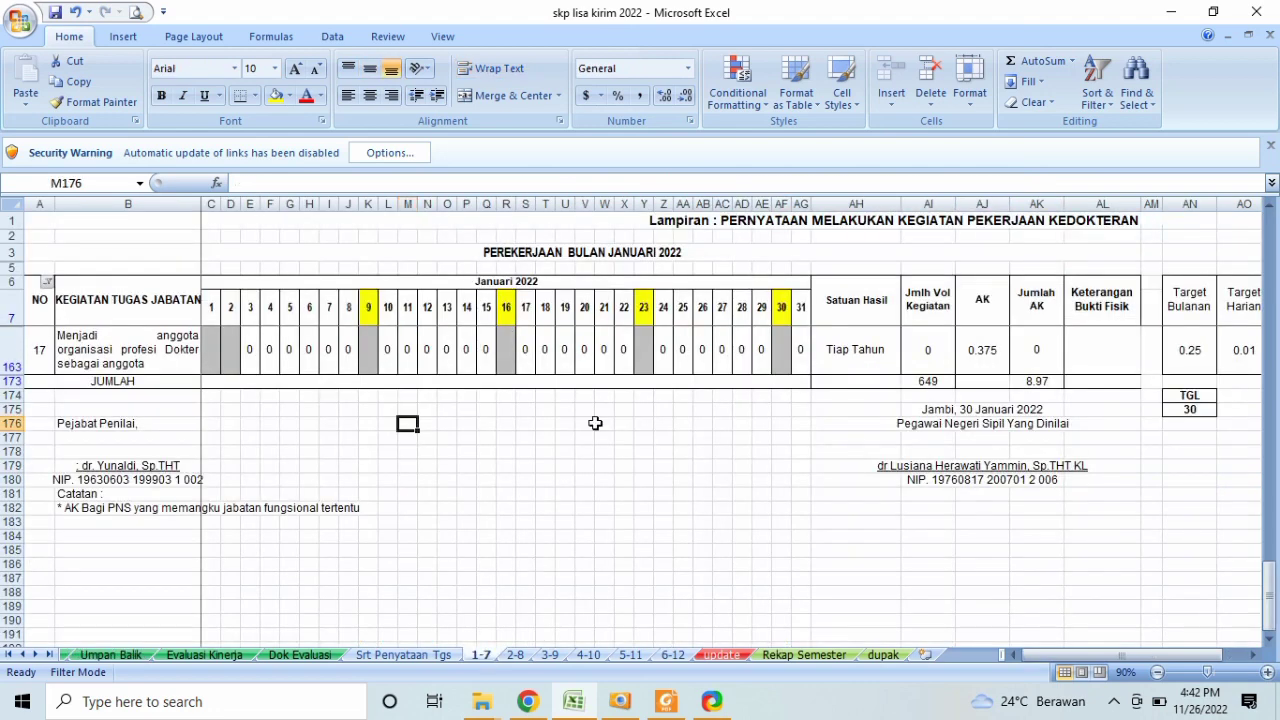
pyautogui.click(590, 285)
pyautogui.press('Down')
pyautogui.press('Down')
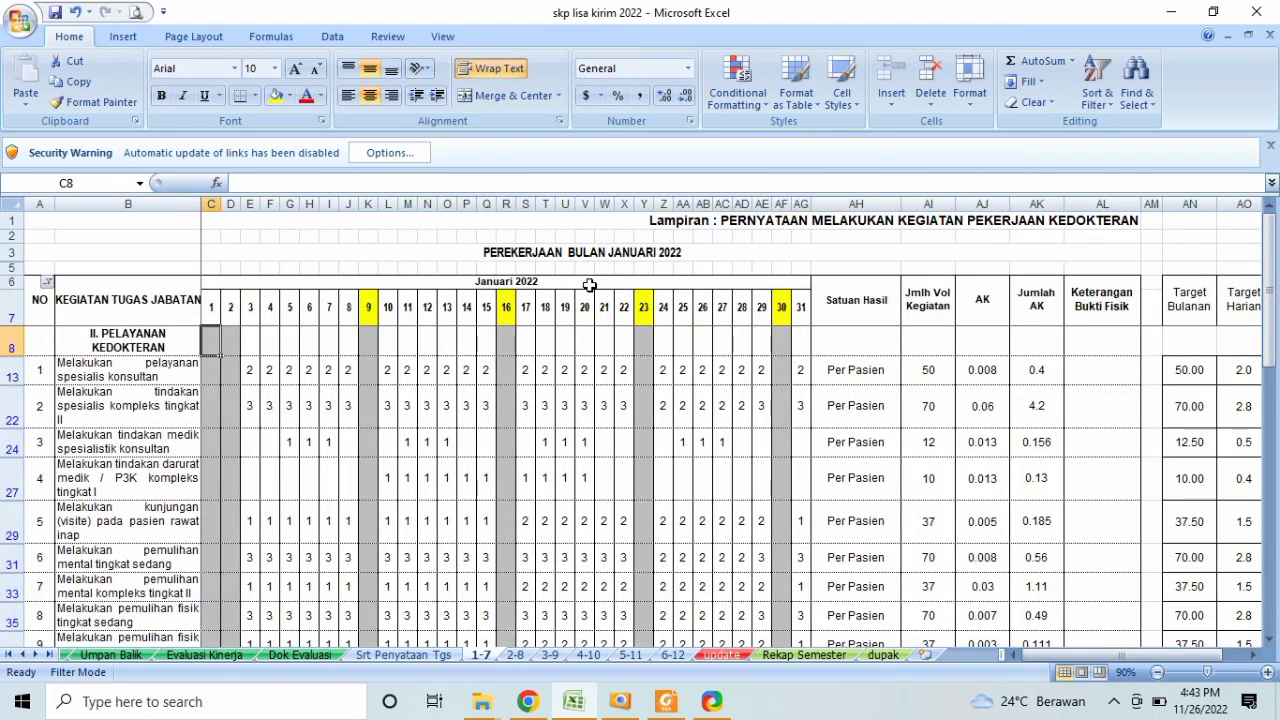
pyautogui.press('Down')
pyautogui.press('Down')
pyautogui.press('Up')
pyautogui.press('Right')
pyautogui.press('Right')
pyautogui.press('Right')
pyautogui.press('Right')
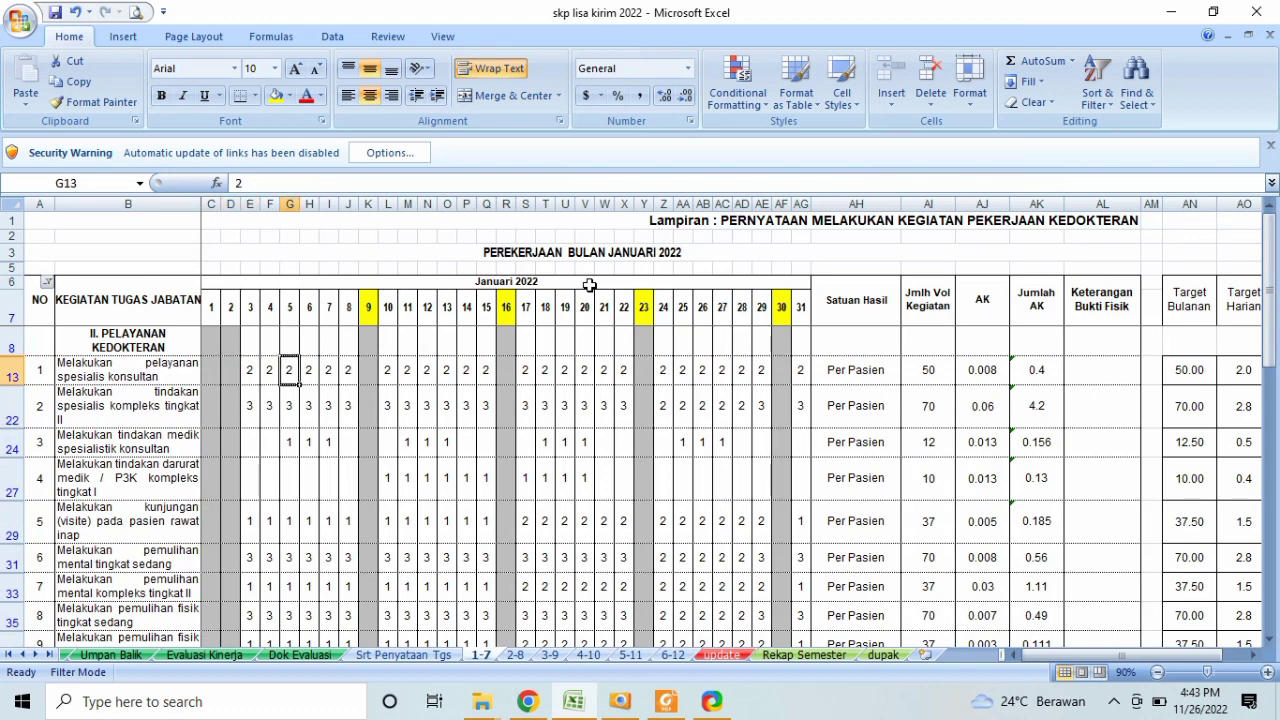
pyautogui.press('Right')
pyautogui.press('Right')
pyautogui.press('Right')
pyautogui.press('Right')
pyautogui.press('Right')
pyautogui.press('Right')
pyautogui.press('Right')
pyautogui.press('Right')
pyautogui.press('Right')
pyautogui.press('Right')
pyautogui.press('Right')
pyautogui.press('Right')
pyautogui.press('Right')
pyautogui.press('Right')
pyautogui.press('Right')
pyautogui.press('Right')
pyautogui.press('Right')
pyautogui.press('Right')
pyautogui.press('Right')
pyautogui.press('Right')
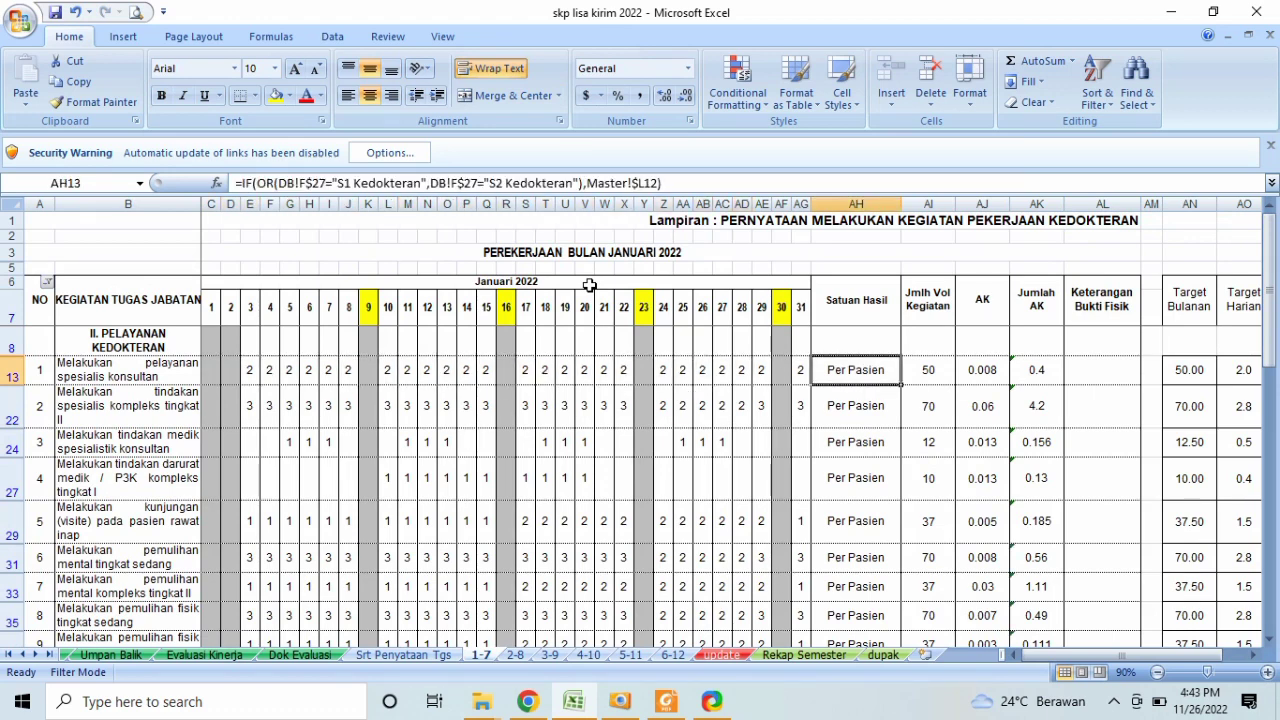
pyautogui.press('Right')
pyautogui.press('Right')
pyautogui.press('Right')
pyautogui.press('Right')
pyautogui.press('Right')
pyautogui.press('Right')
pyautogui.press('Right')
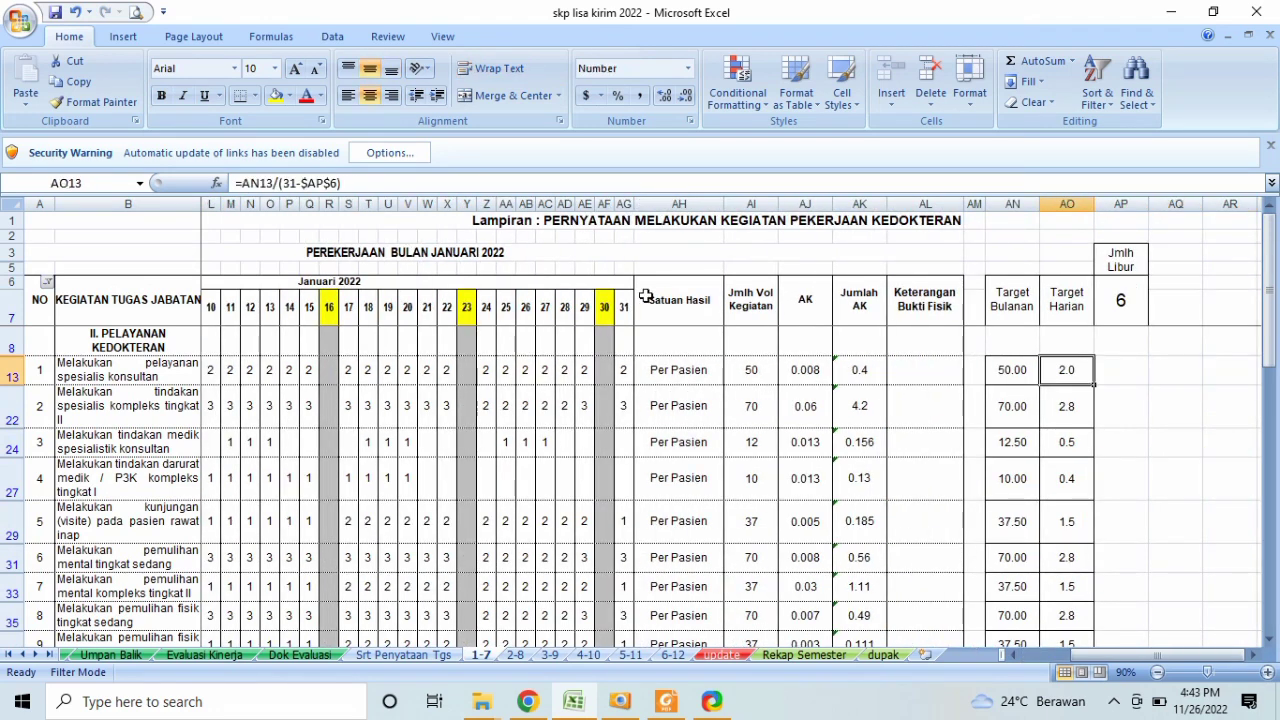
pyautogui.click(1005, 379)
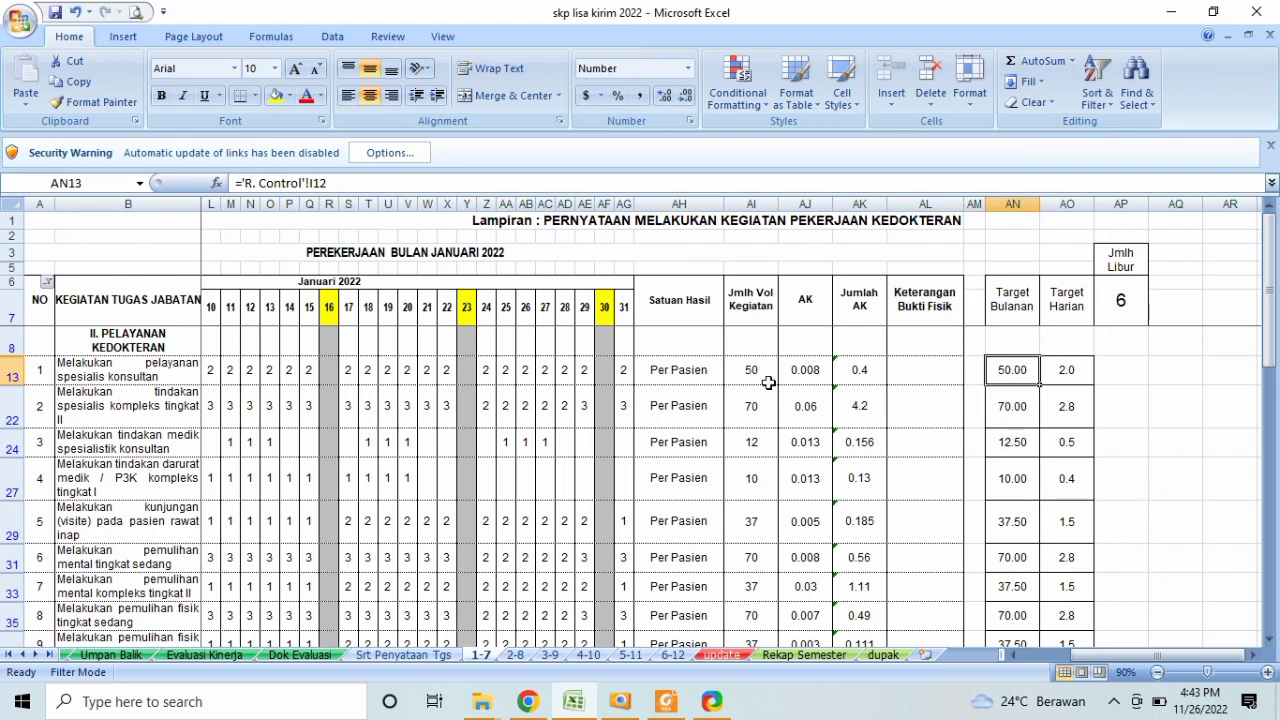
pyautogui.click(137, 380)
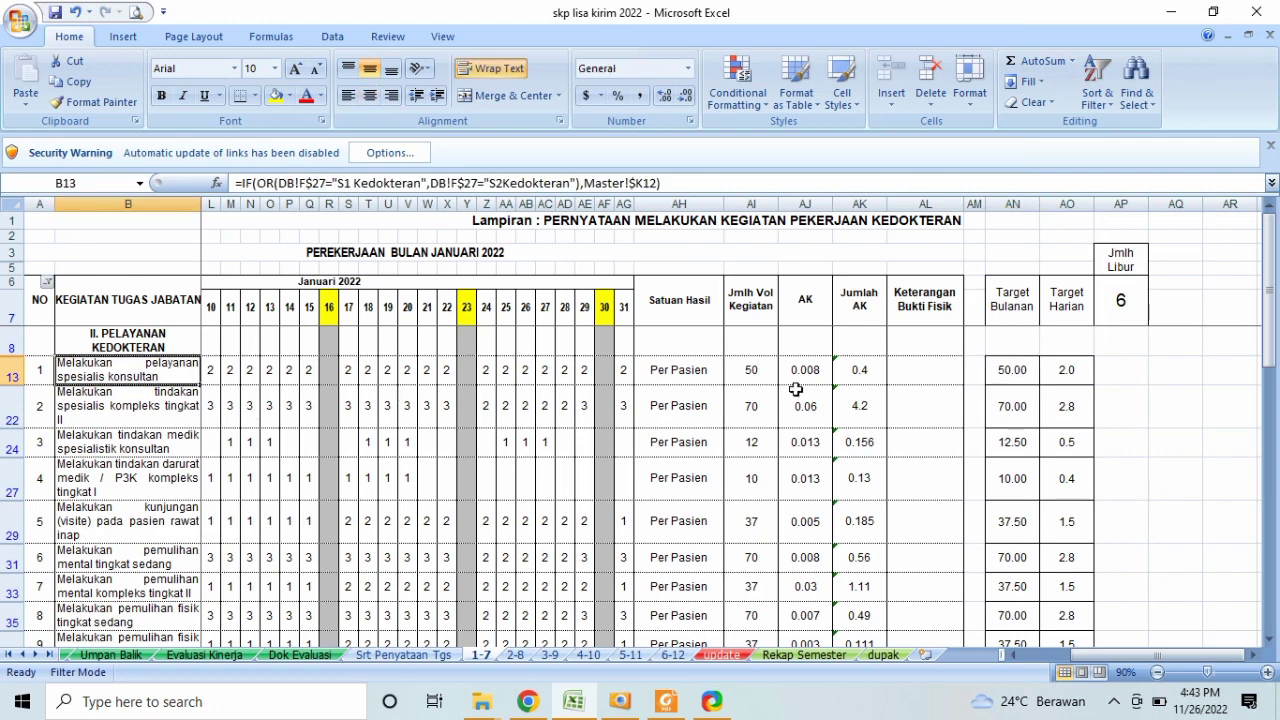
# Step: Link the first activity's Target Bulanan in AN13 on sheet 1-7 to Target Bulanan cell G12 on R. Control
pyautogui.click(1018, 375)
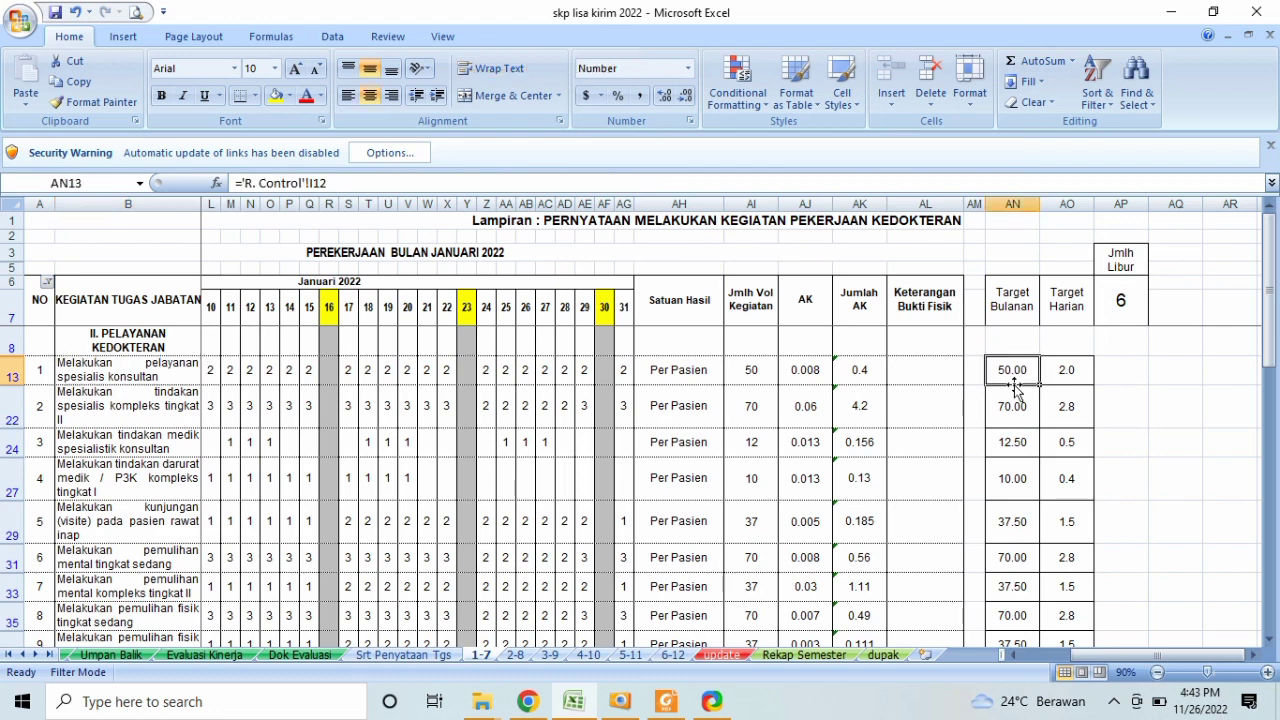
pyautogui.write('=')
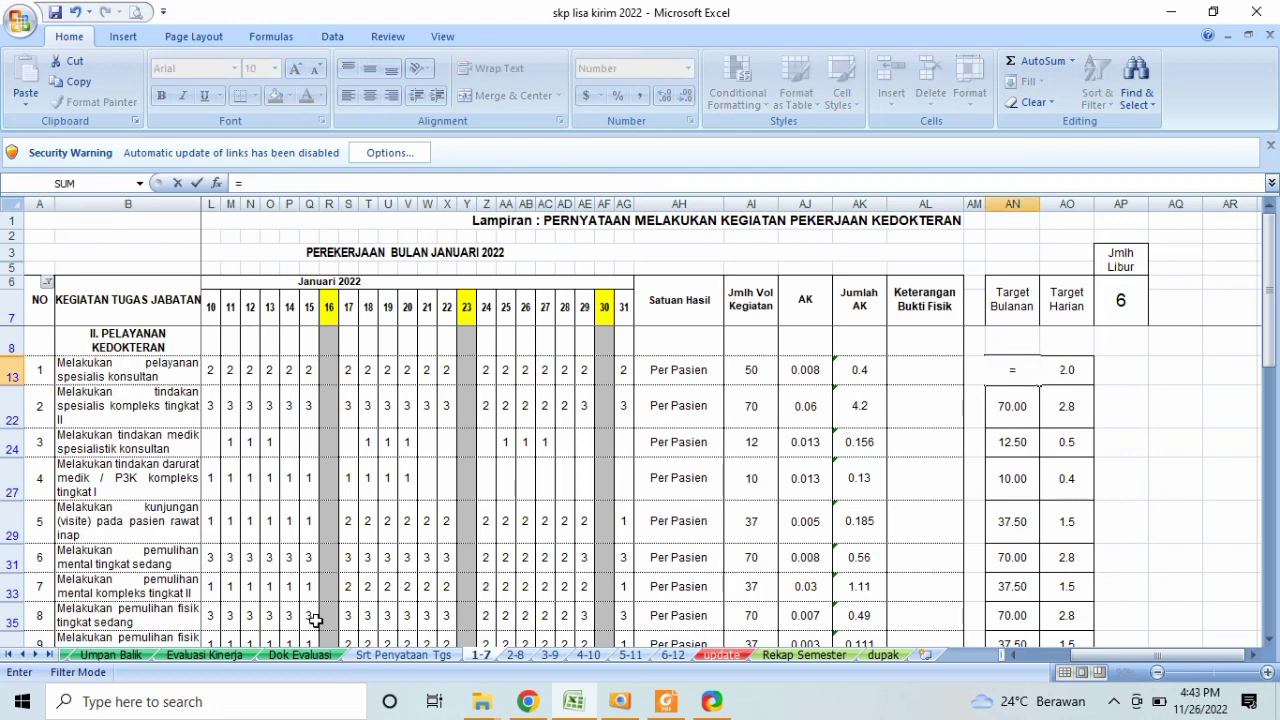
pyautogui.click(23, 654)
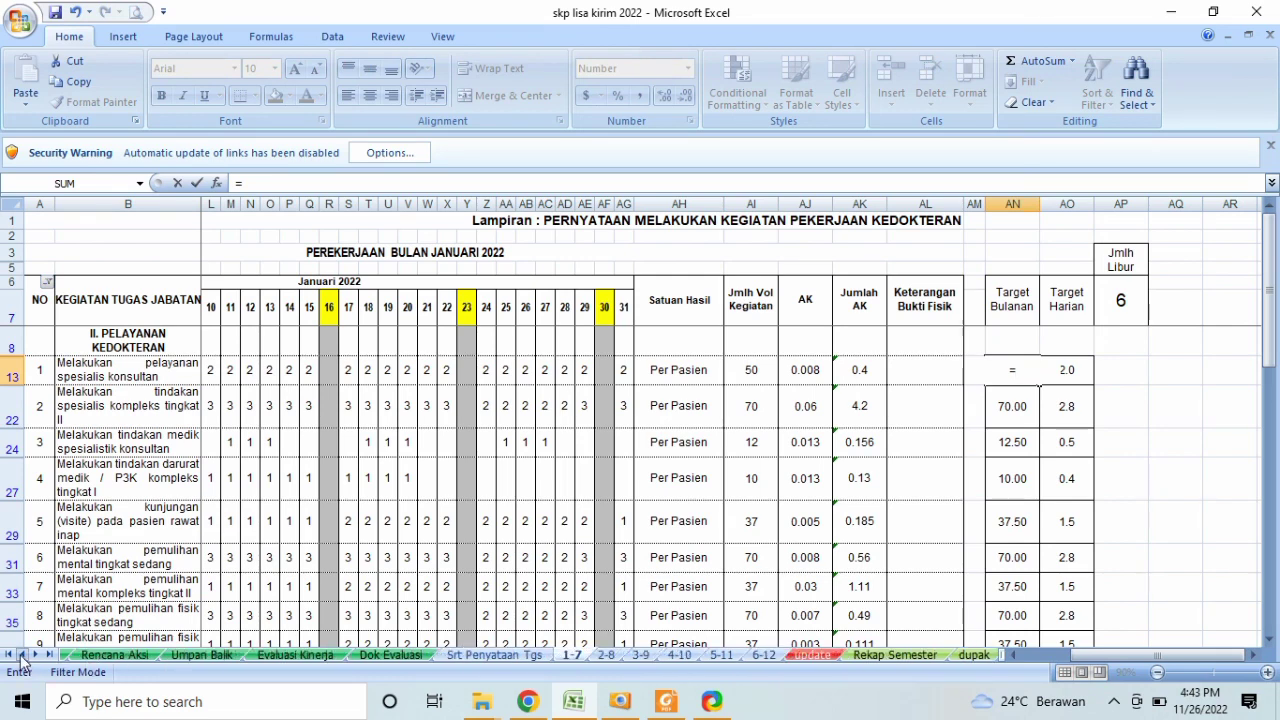
pyautogui.click(135, 655)
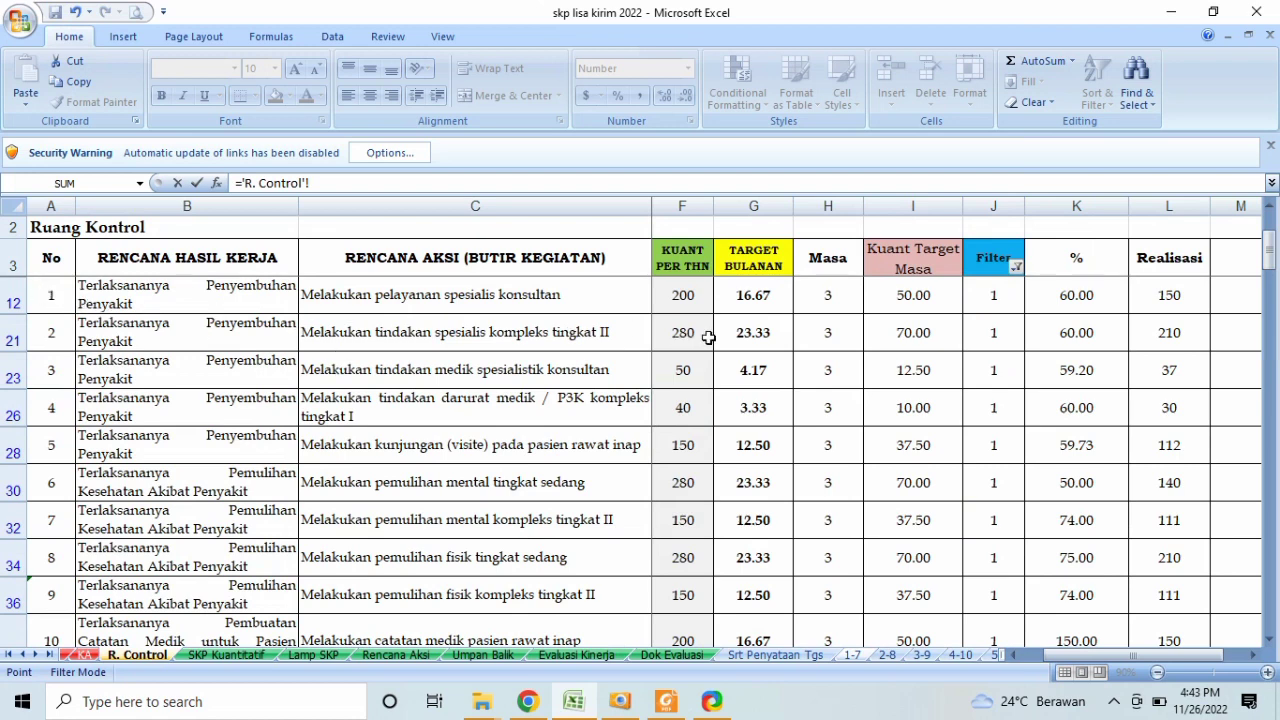
pyautogui.click(765, 296)
pyautogui.press('Return')
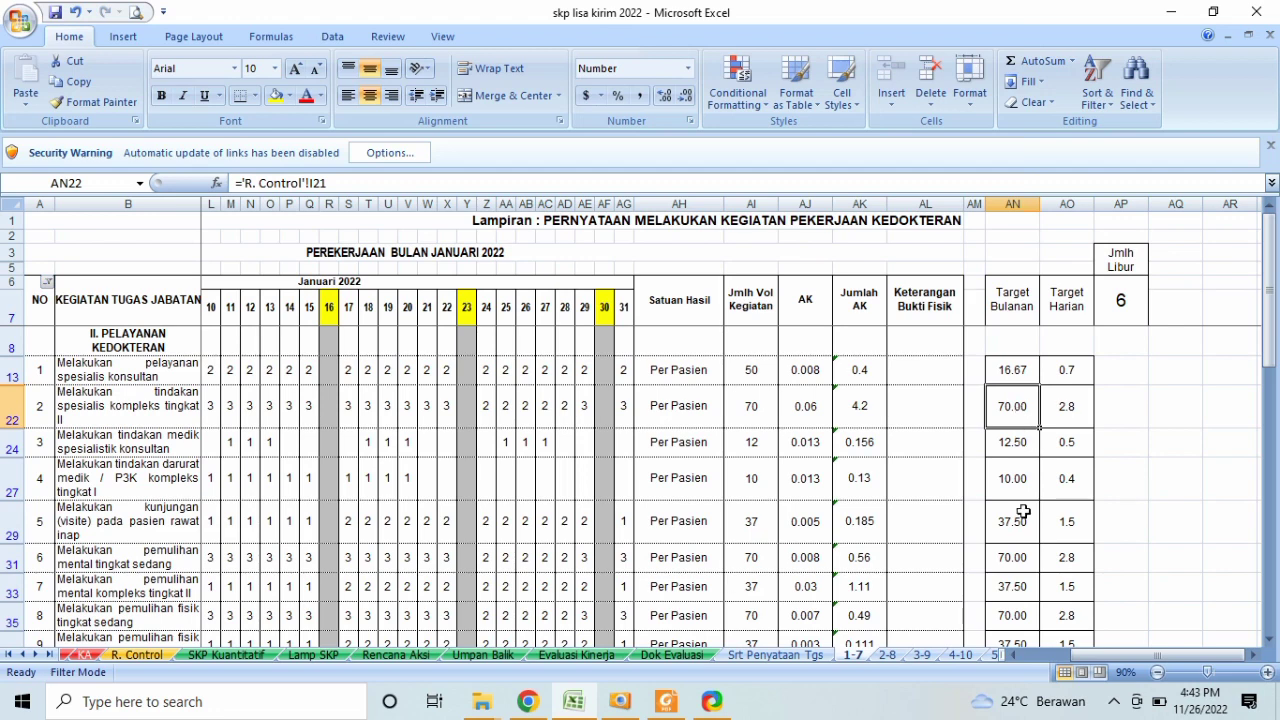
# Step: Link the second activity's Target Bulanan in AN22 on sheet 1-7 to cell G21 on R. Control
pyautogui.write('=')
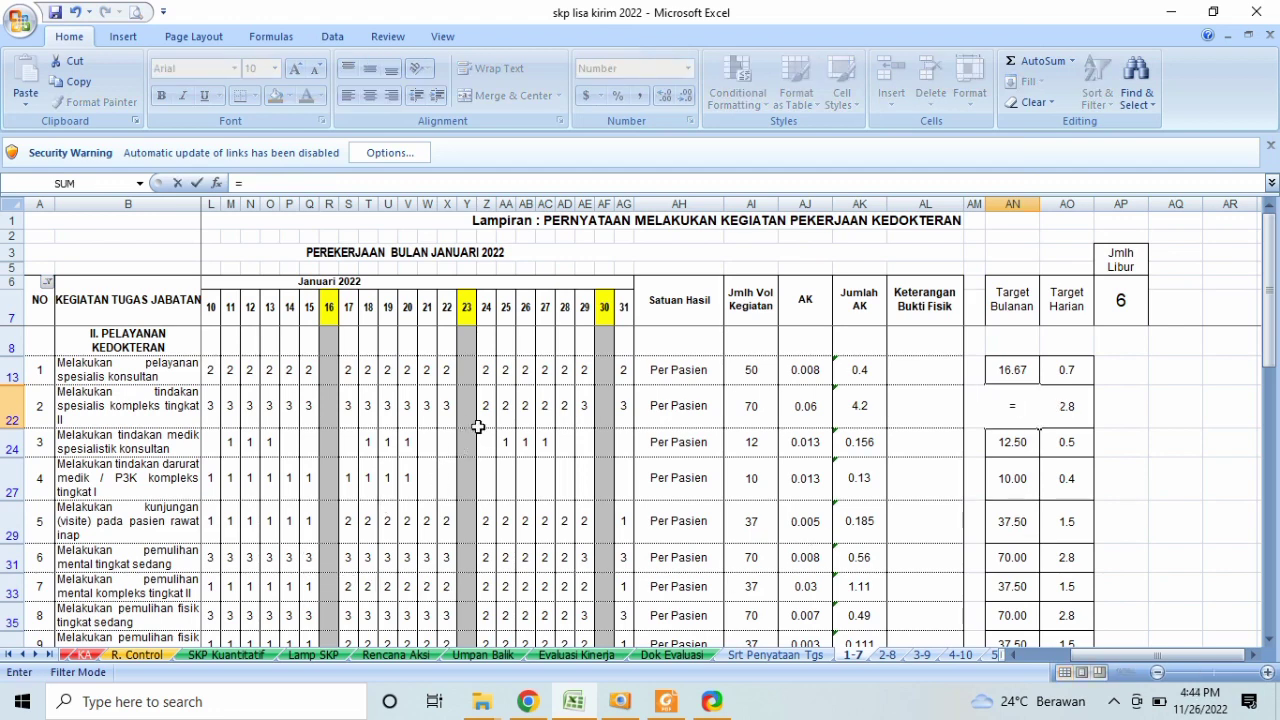
pyautogui.click(138, 655)
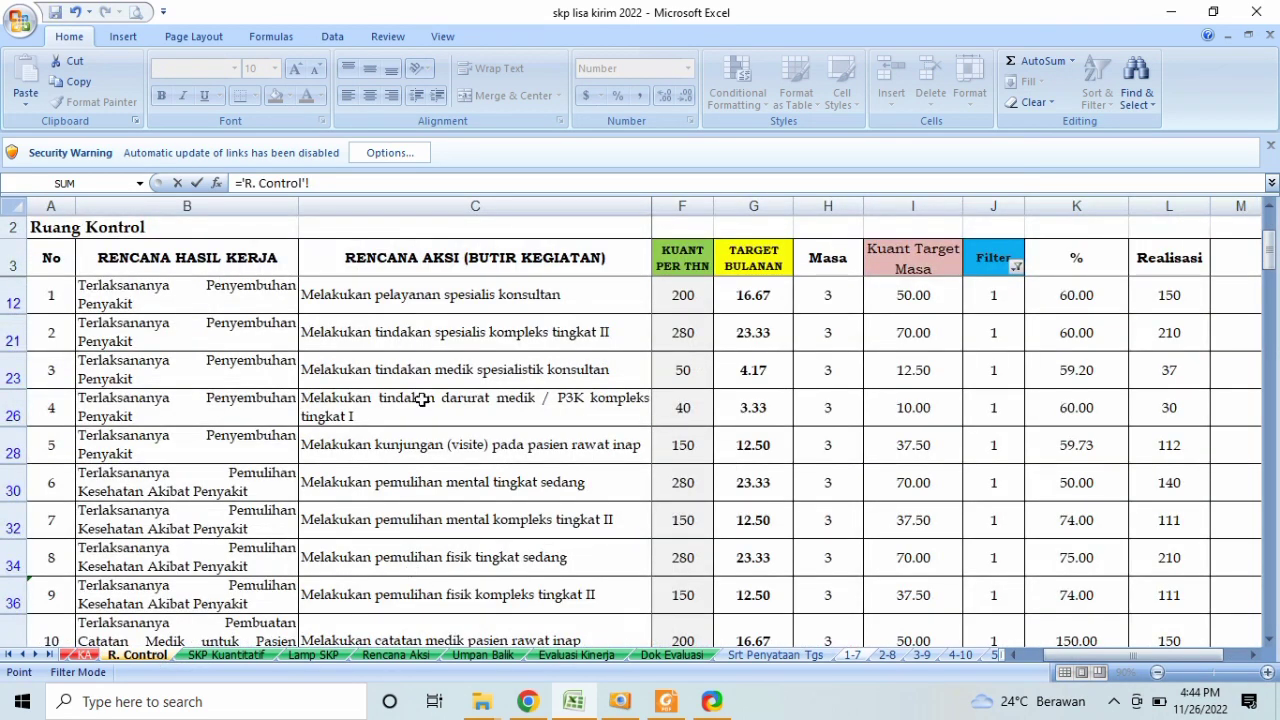
pyautogui.click(753, 337)
pyautogui.press('Return')
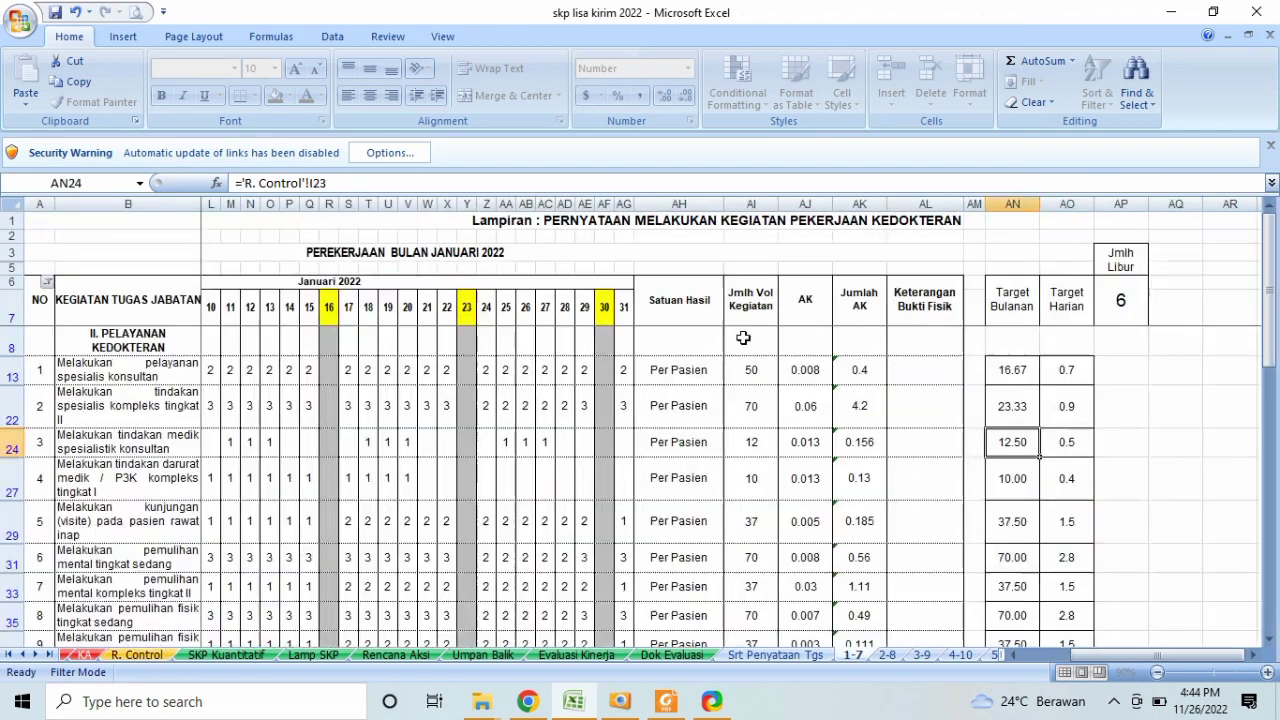
# Step: Copy the Target Bulanan formula from AN22 down through the remaining activities, AN24 to AN163, and return to the first activity's target
pyautogui.click(1021, 411)
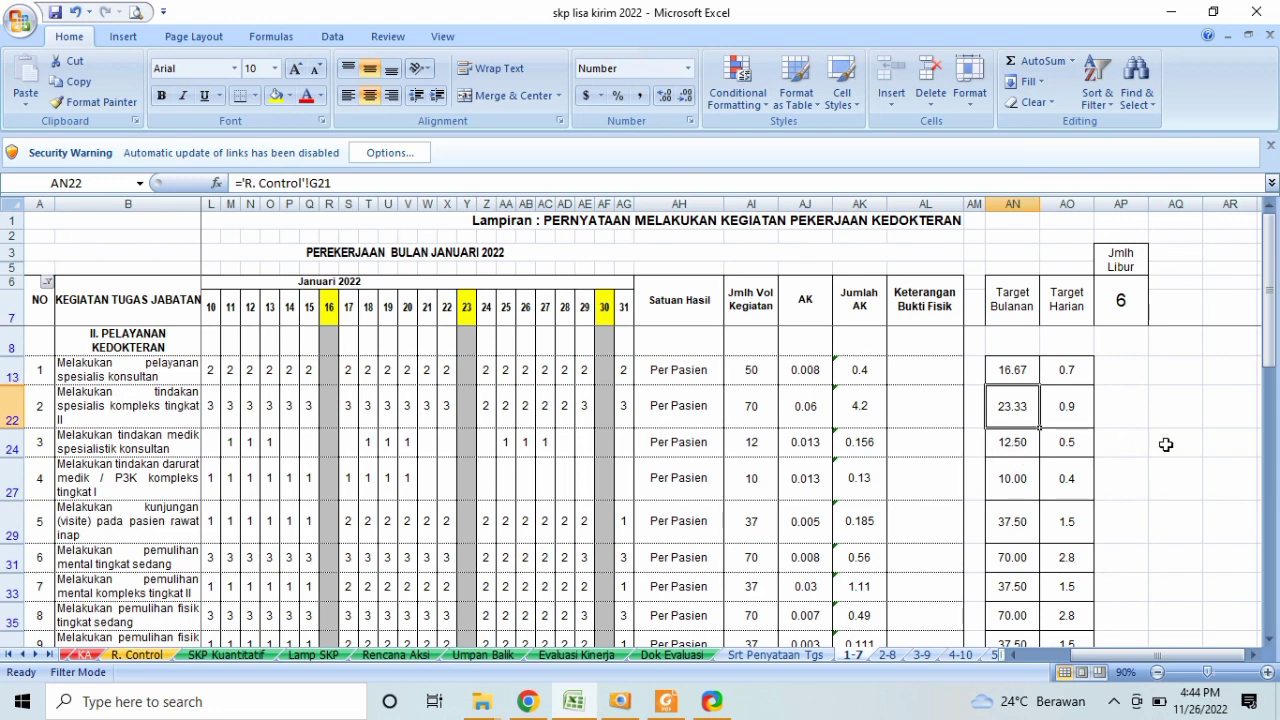
pyautogui.hotkey('ctrl', 'c')
pyautogui.press('Down')
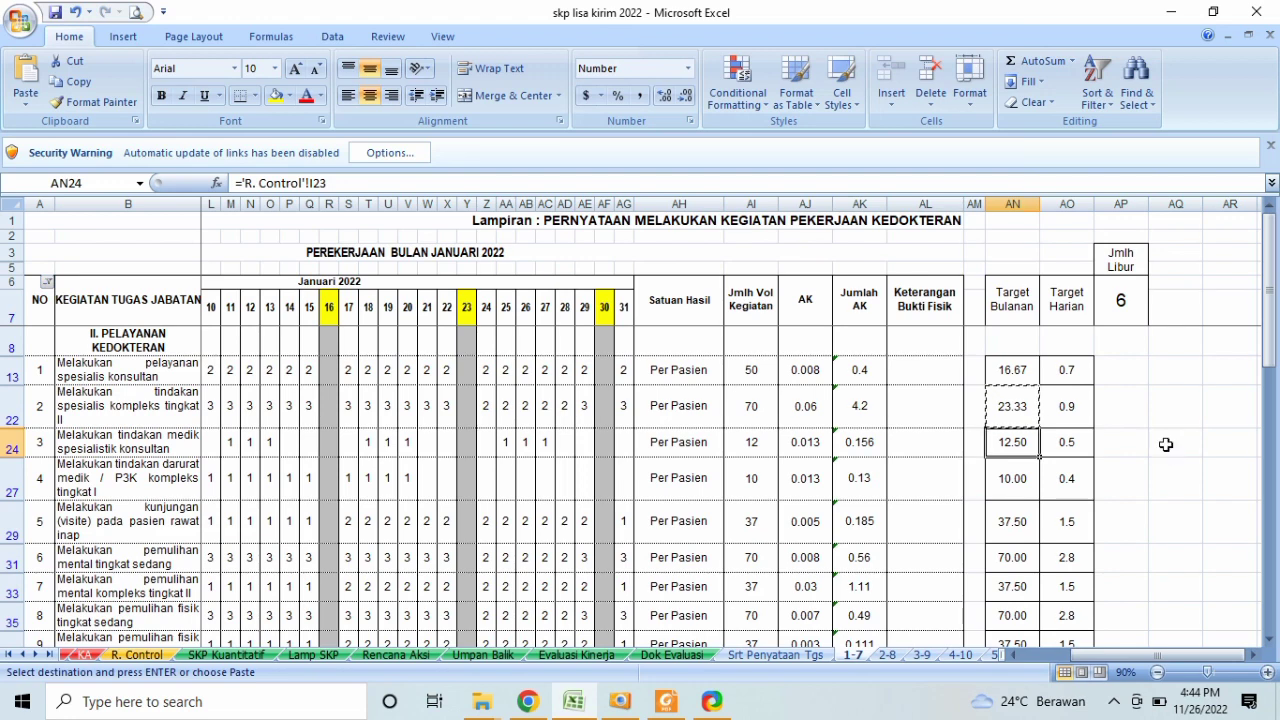
pyautogui.hotkey('shift', 'Down')
pyautogui.hotkey('shift', 'Down')
pyautogui.hotkey('shift', 'Down')
pyautogui.hotkey('shift', 'Down')
pyautogui.hotkey('shift', 'Down')
pyautogui.hotkey('shift', 'Down')
pyautogui.hotkey('shift', 'Down')
pyautogui.hotkey('shift', 'Down')
pyautogui.hotkey('shift', 'Down')
pyautogui.hotkey('shift', 'Down')
pyautogui.hotkey('shift', 'Down')
pyautogui.hotkey('shift', 'Down')
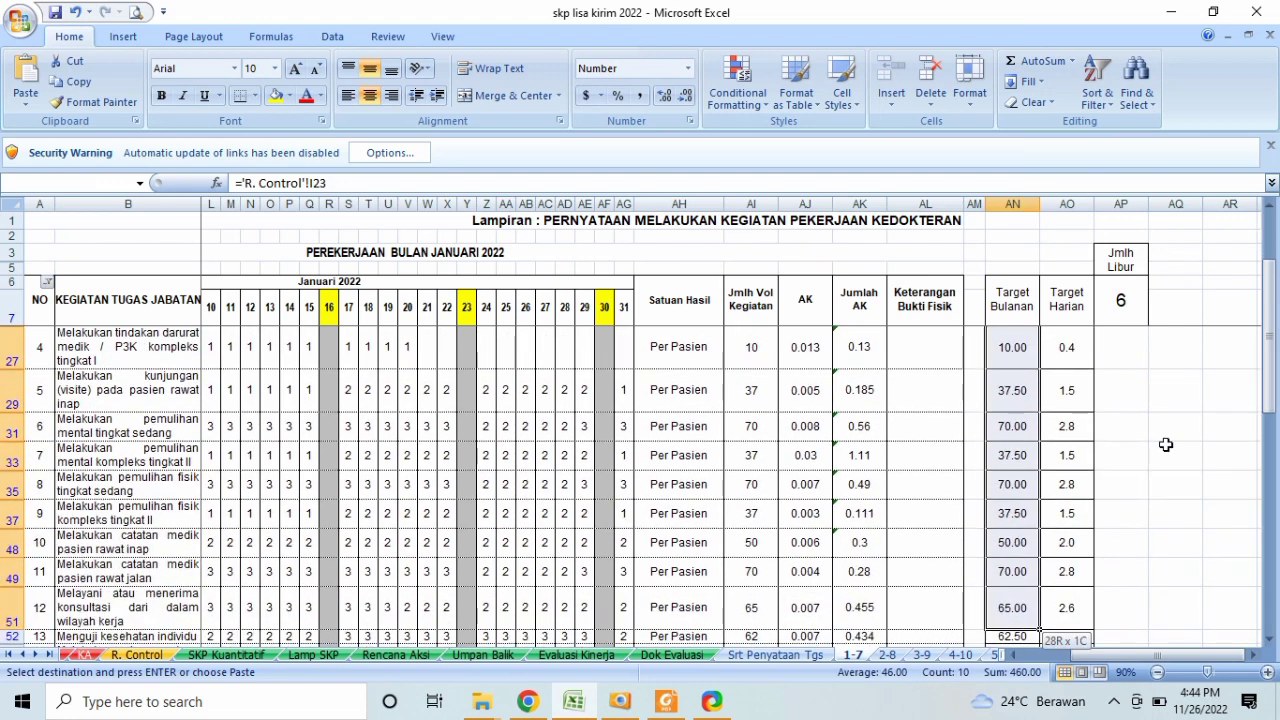
pyautogui.hotkey('shift', 'Down')
pyautogui.hotkey('shift', 'Down')
pyautogui.hotkey('shift', 'Down')
pyautogui.hotkey('shift', 'Down')
pyautogui.hotkey('shift', 'Down')
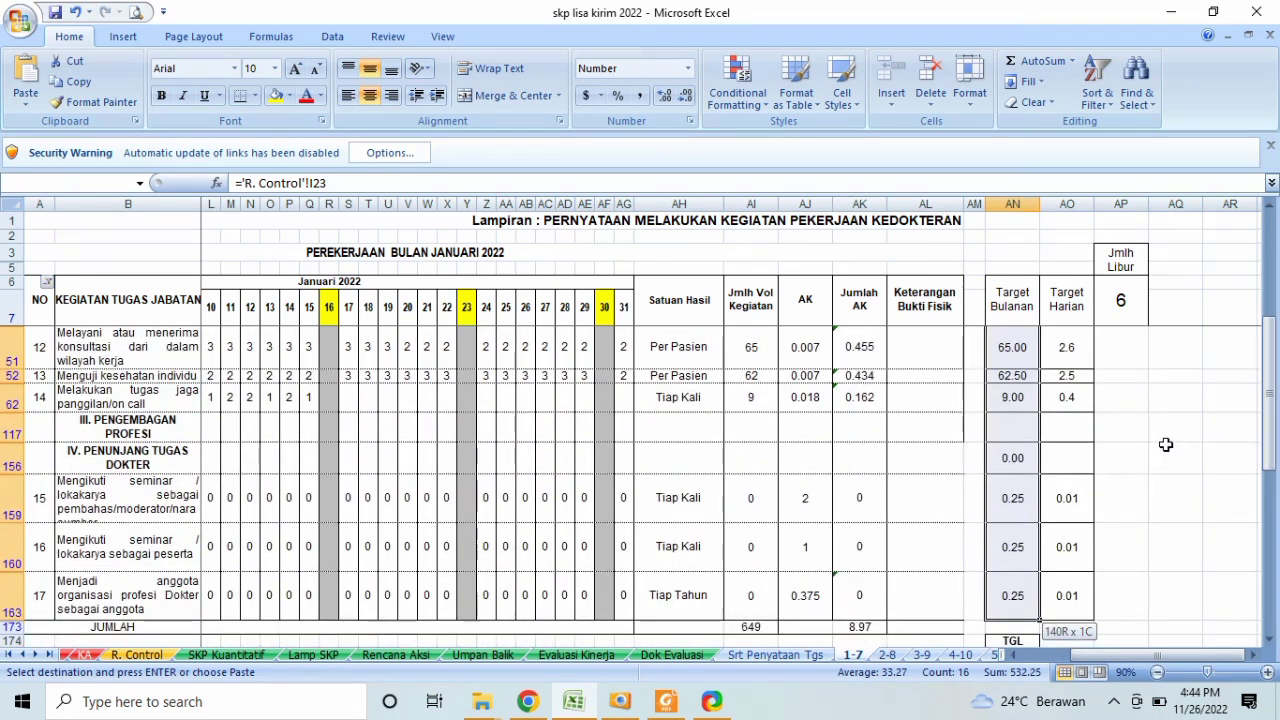
pyautogui.hotkey('shift', 'Up')
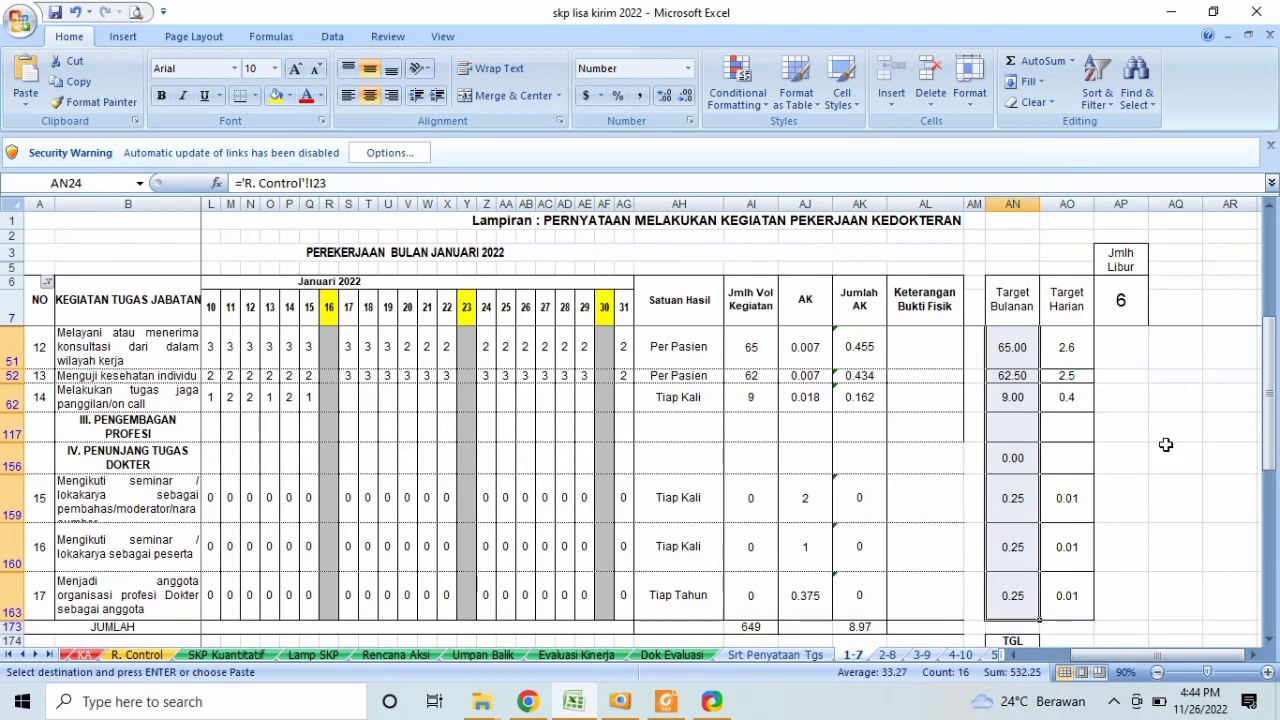
pyautogui.press('Return')
pyautogui.scroll(3, 1165, 444)
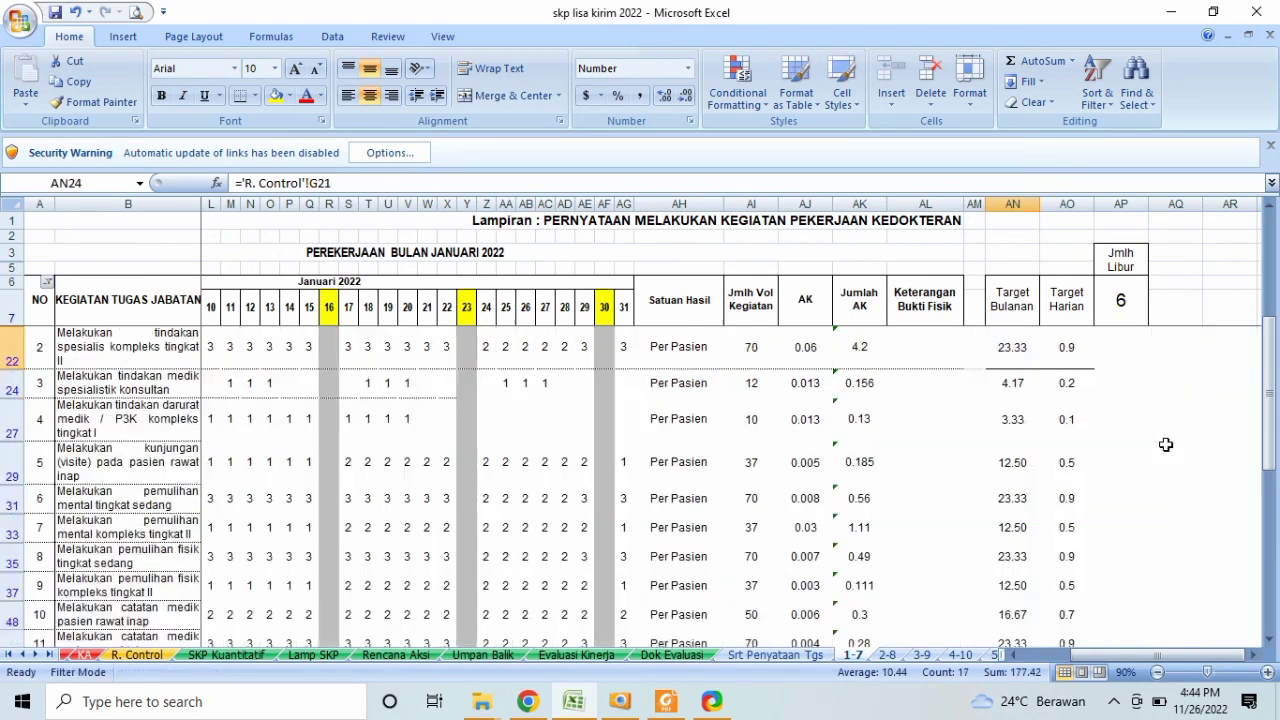
pyautogui.press('Up')
pyautogui.press('Up')
pyautogui.press('Up')
pyautogui.press('Up')
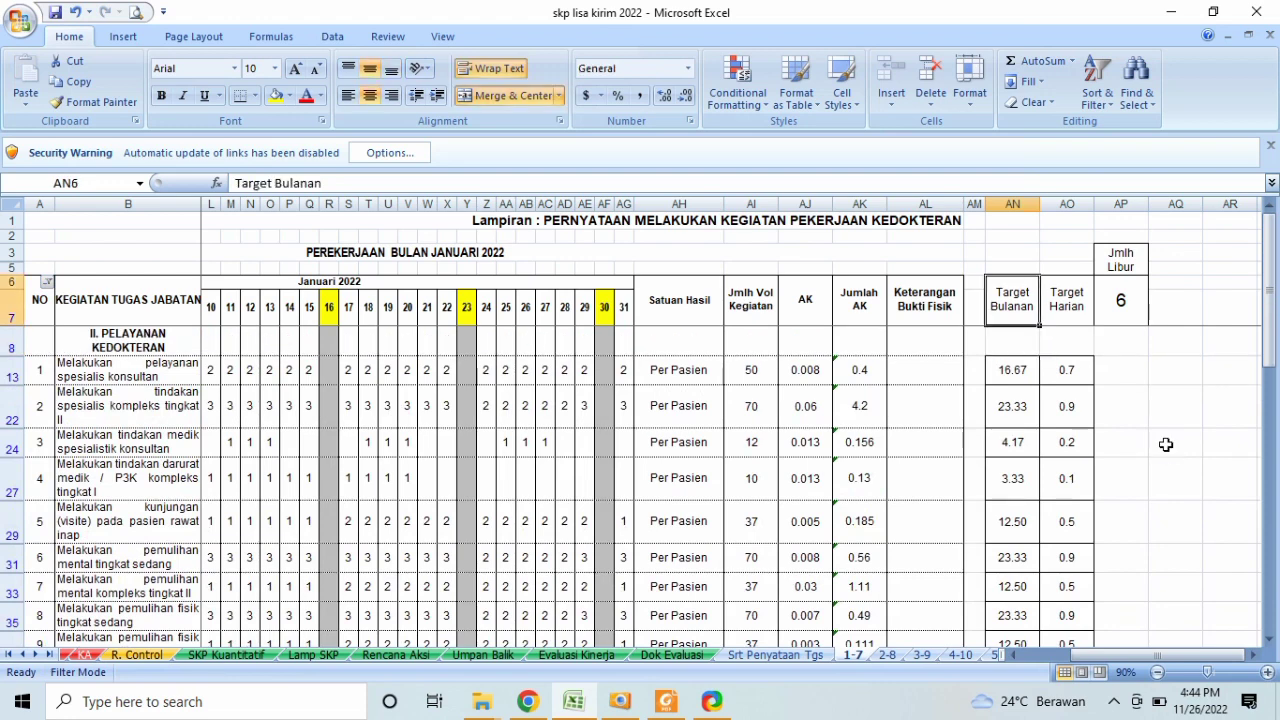
pyautogui.press('Down')
pyautogui.press('Down')
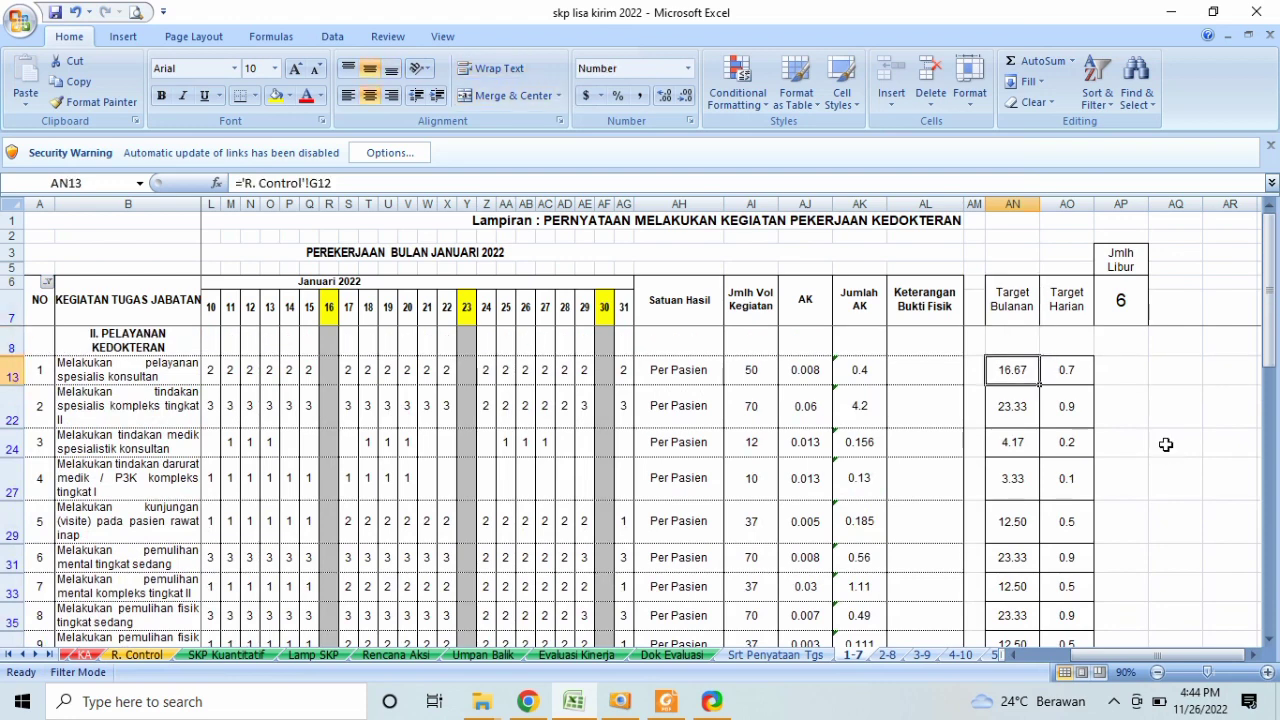
# Step: Overwrite Jmlh Vol Kegiatan for activities 1 to 5 on sheet 1-7 with 16, 23, 4, 3 and 12
pyautogui.click(1014, 423)
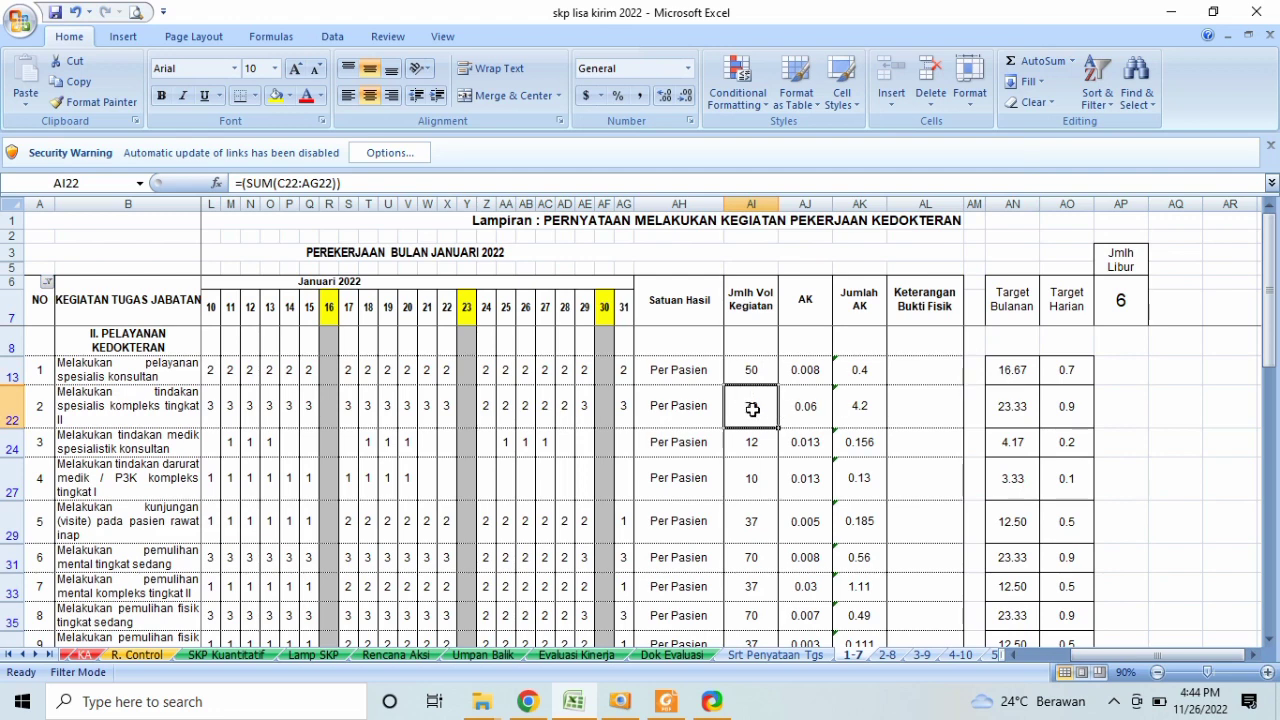
pyautogui.click(752, 440)
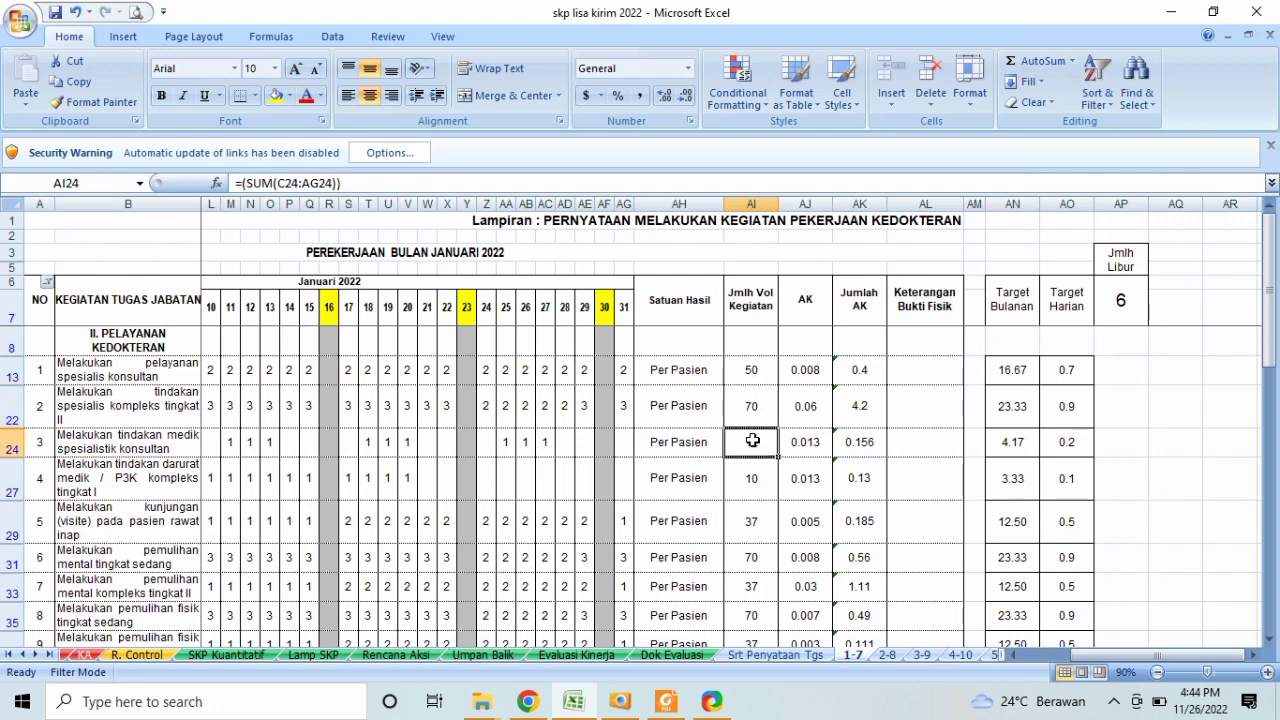
pyautogui.click(756, 373)
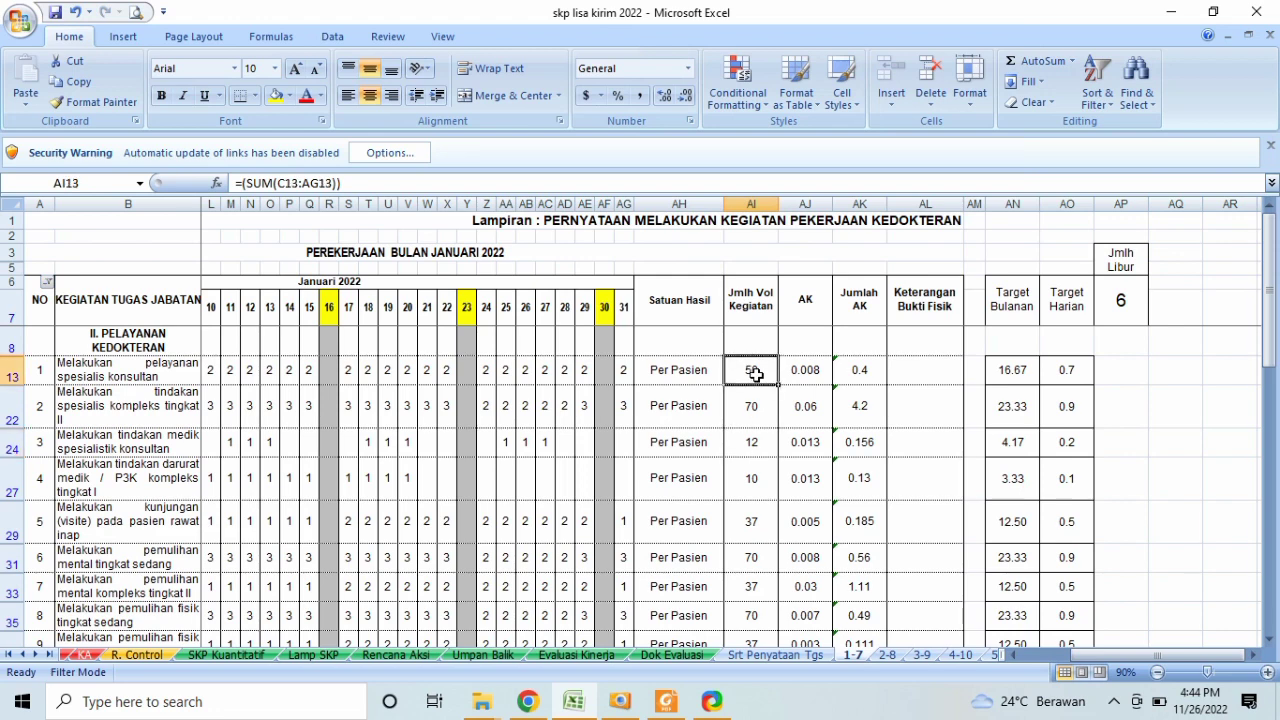
pyautogui.write('16')
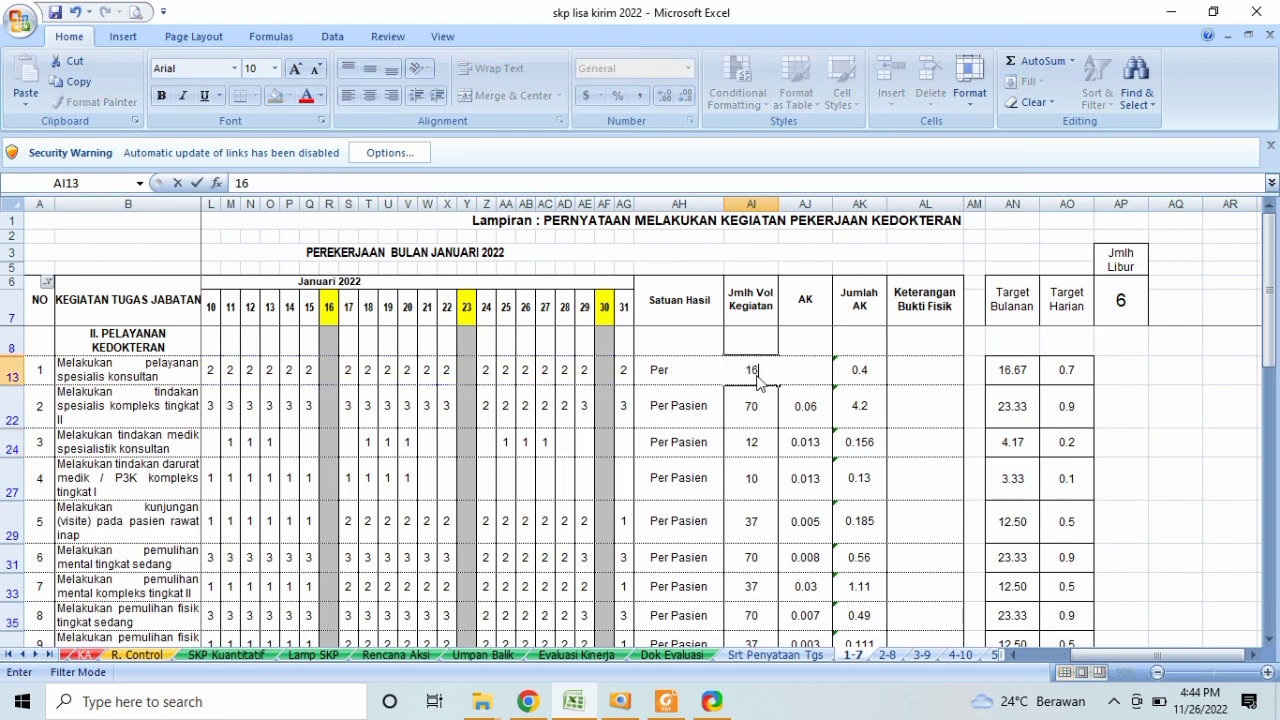
pyautogui.press('Return')
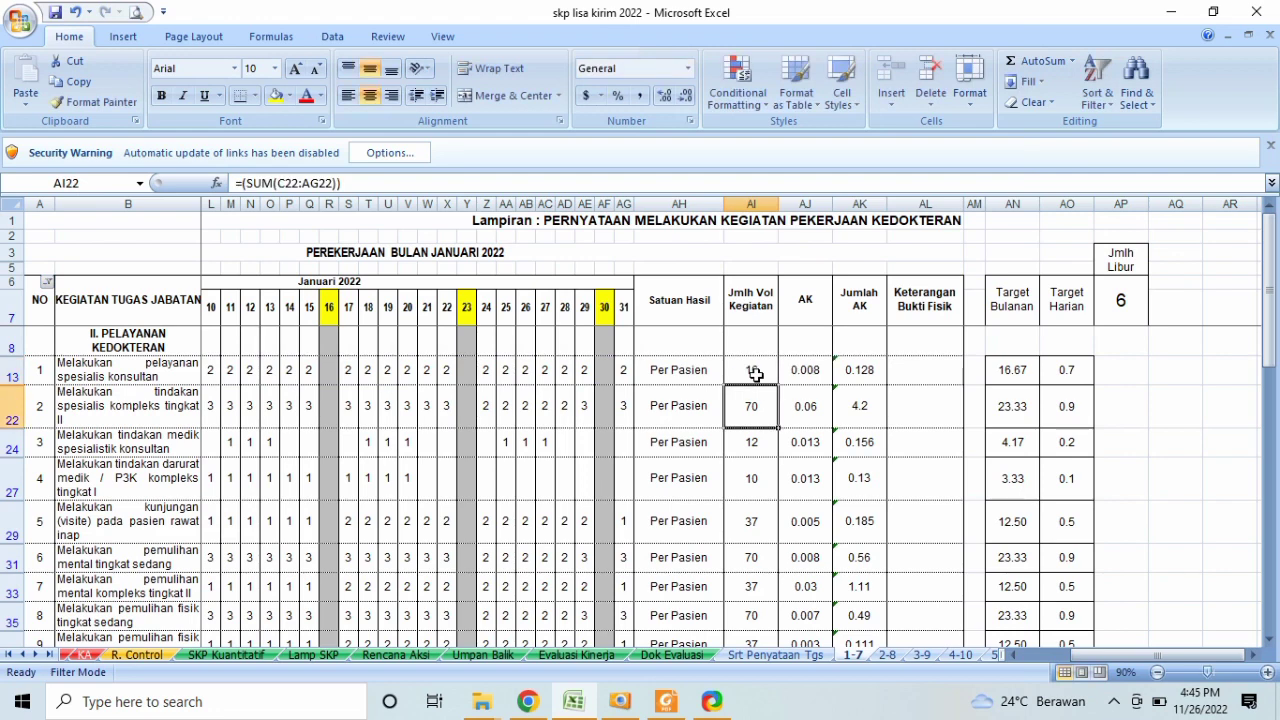
pyautogui.write('23')
pyautogui.press('Return')
pyautogui.write('4')
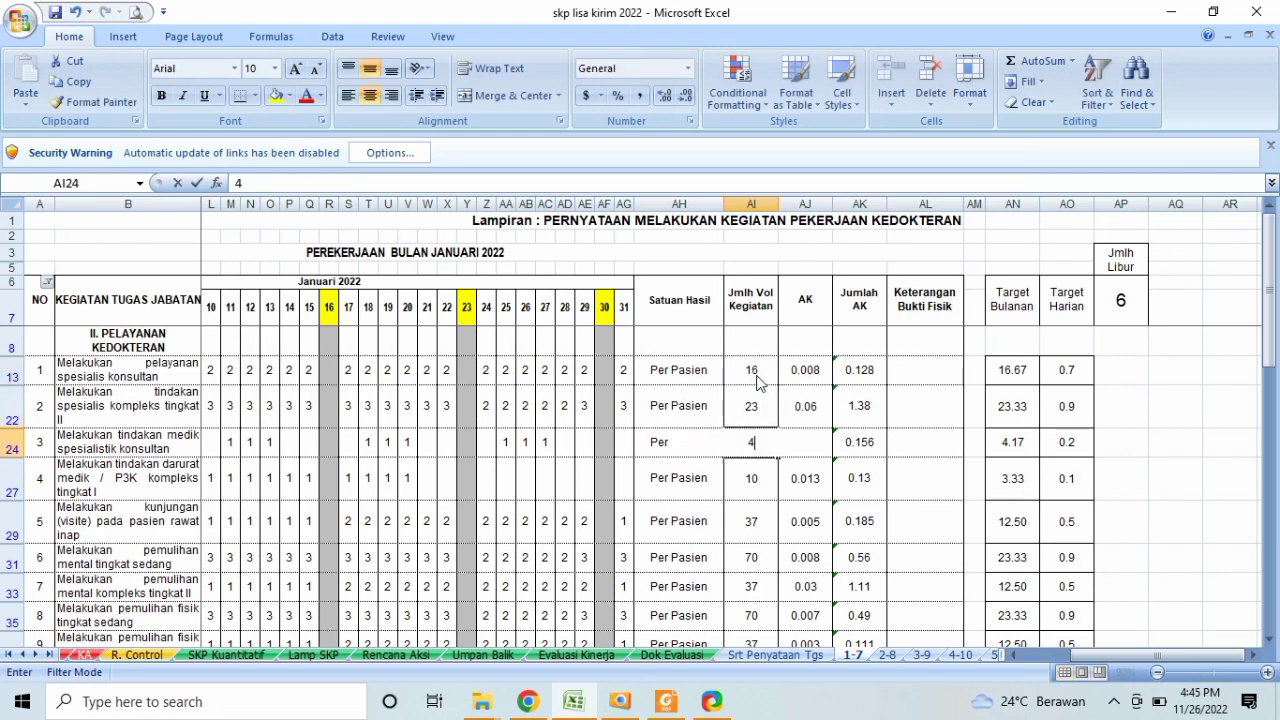
pyautogui.press('Return')
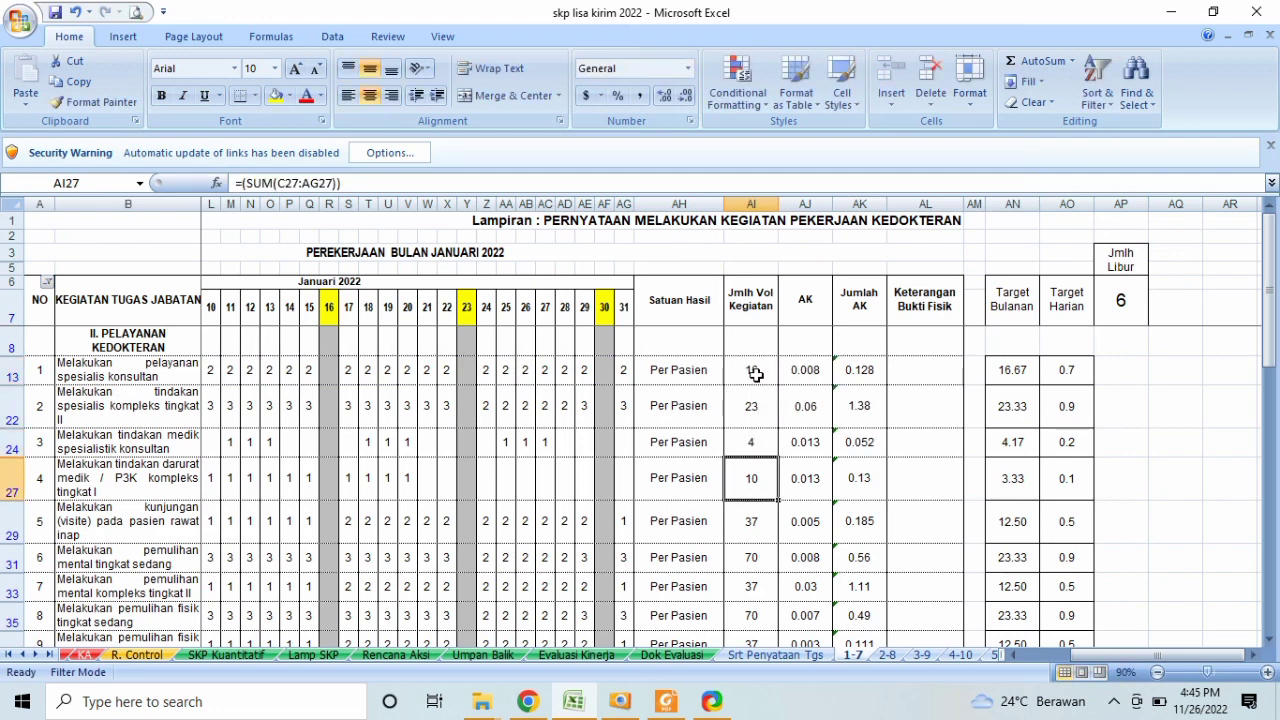
pyautogui.write('3')
pyautogui.press('Return')
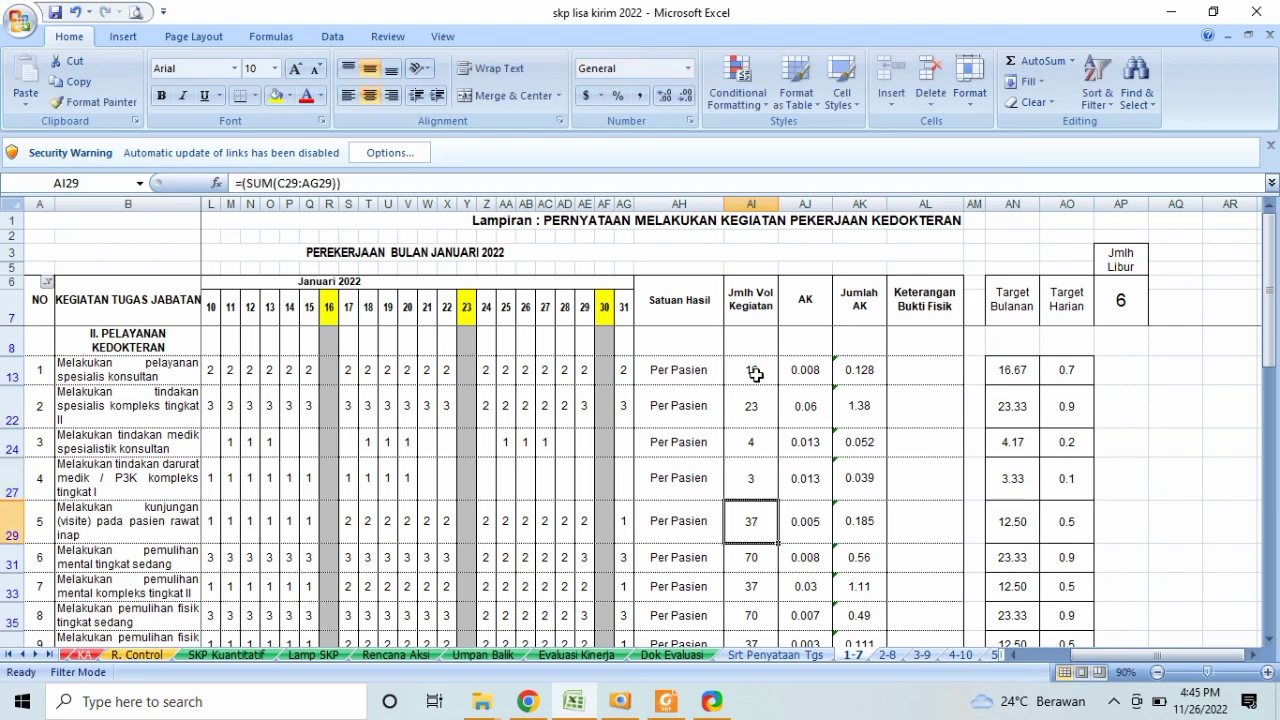
pyautogui.write('12')
pyautogui.press('Return')
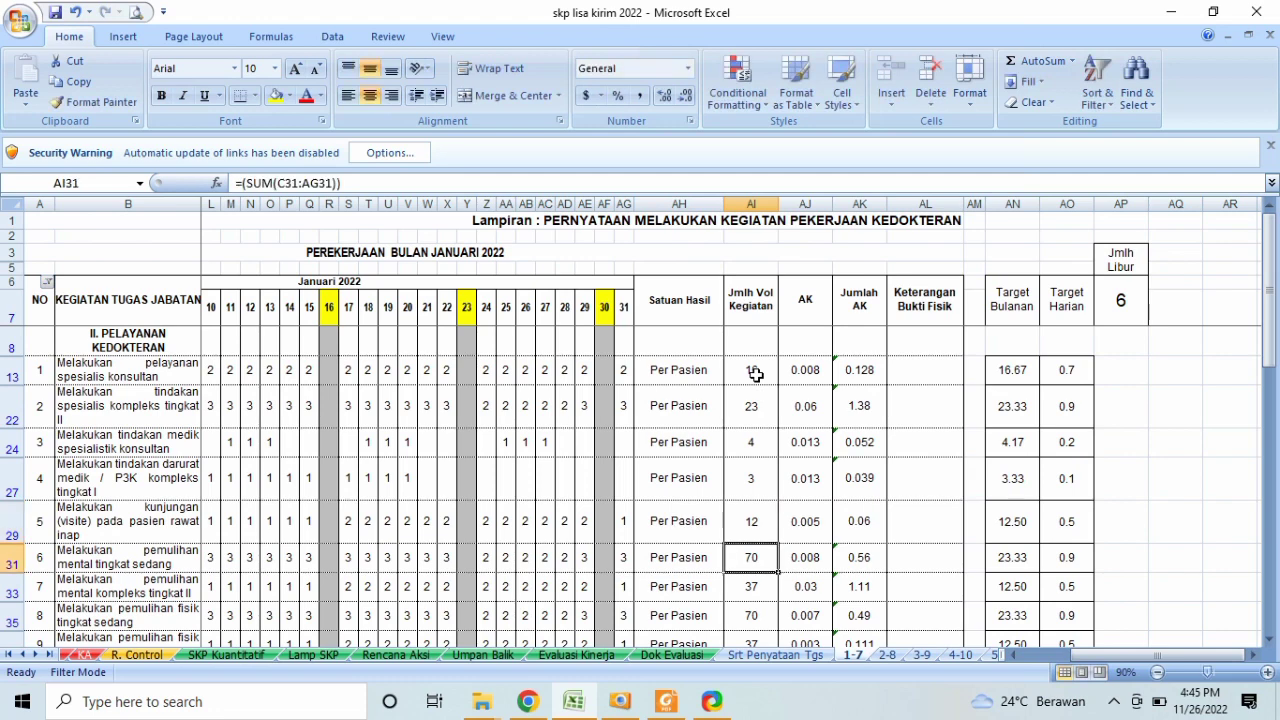
# Step: Review the Jmlh Vol Kegiatan values of activities 1 to 5 on sheet 1-7 and the realisation on Umpan Balik
pyautogui.click(751, 520)
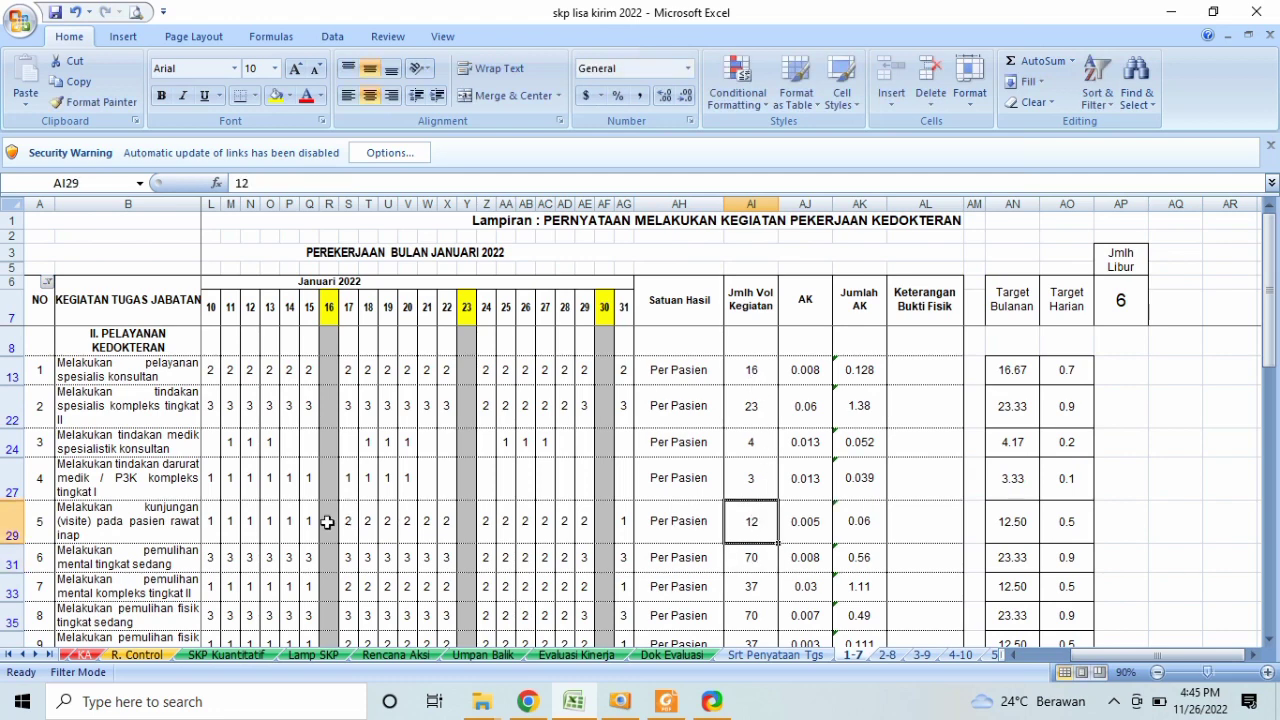
pyautogui.click(748, 438)
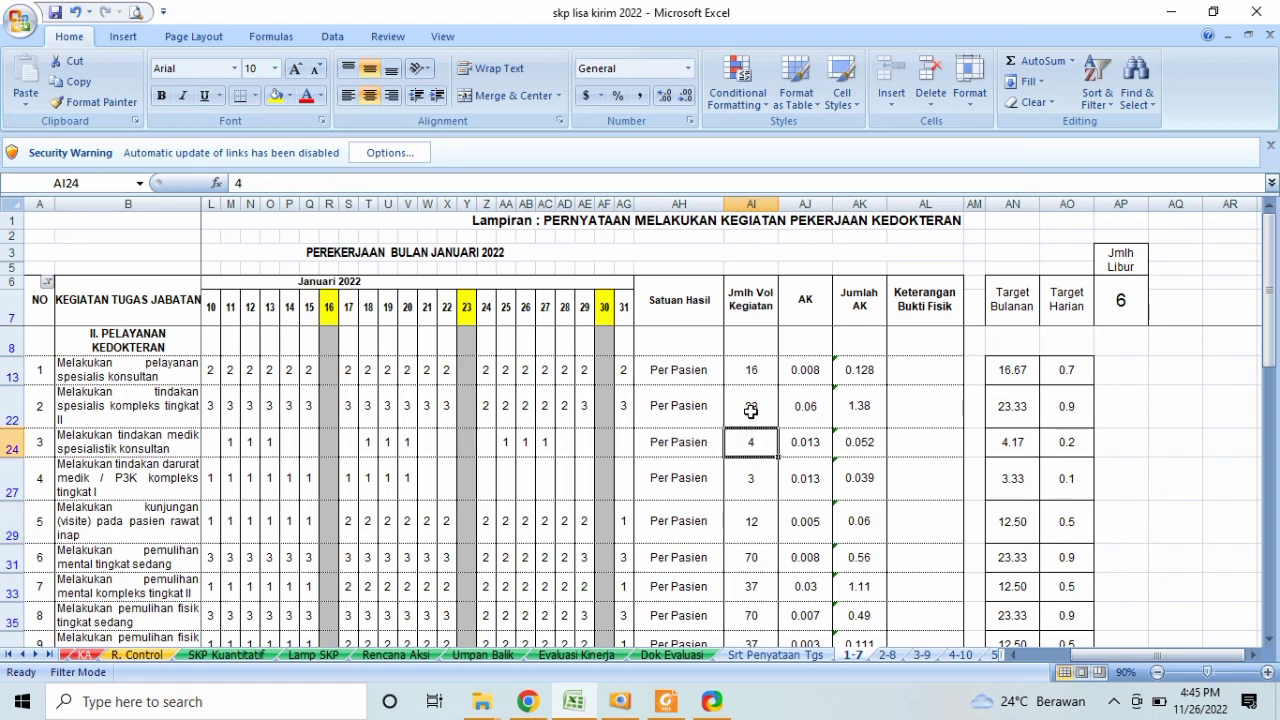
pyautogui.click(751, 410)
pyautogui.click(750, 372)
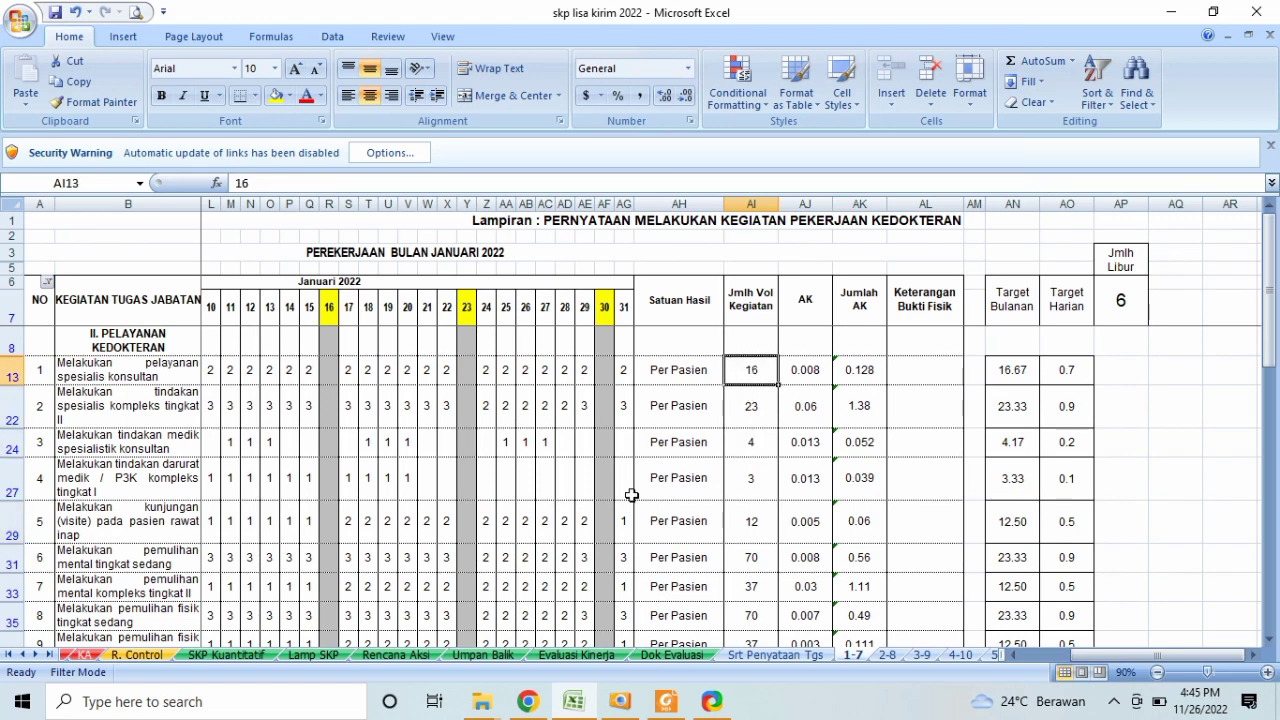
pyautogui.click(484, 655)
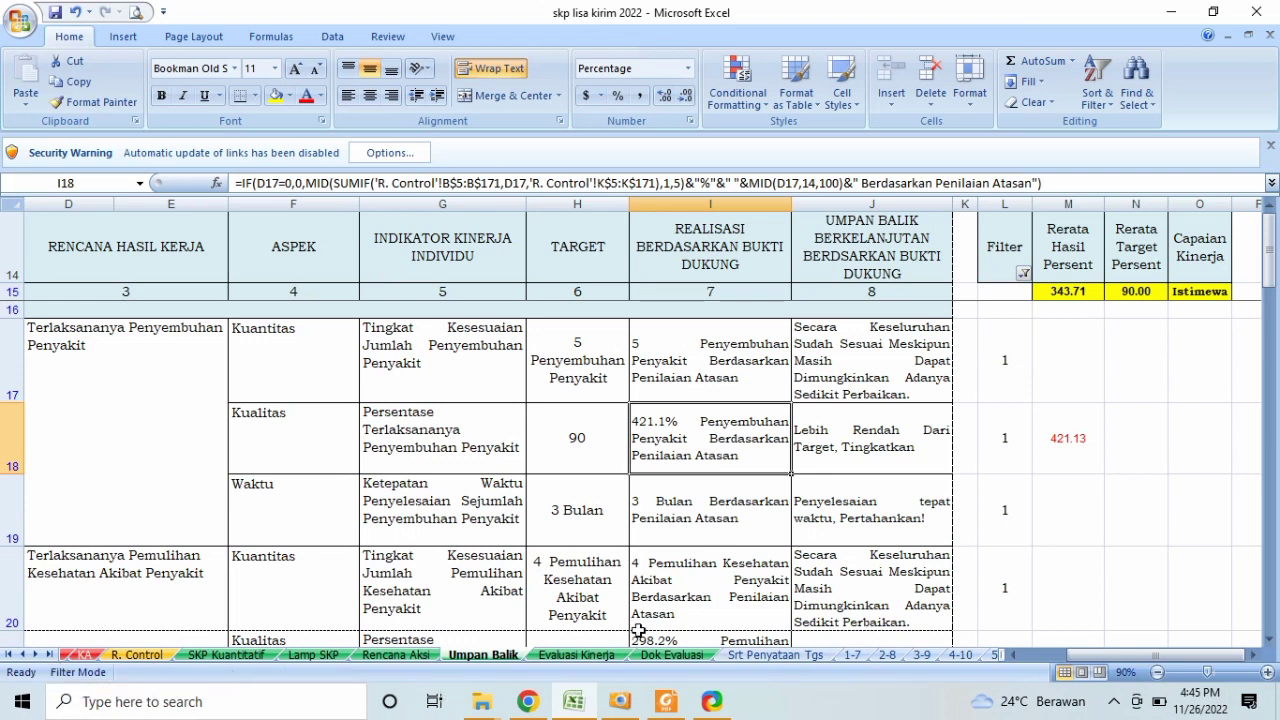
pyautogui.click(852, 655)
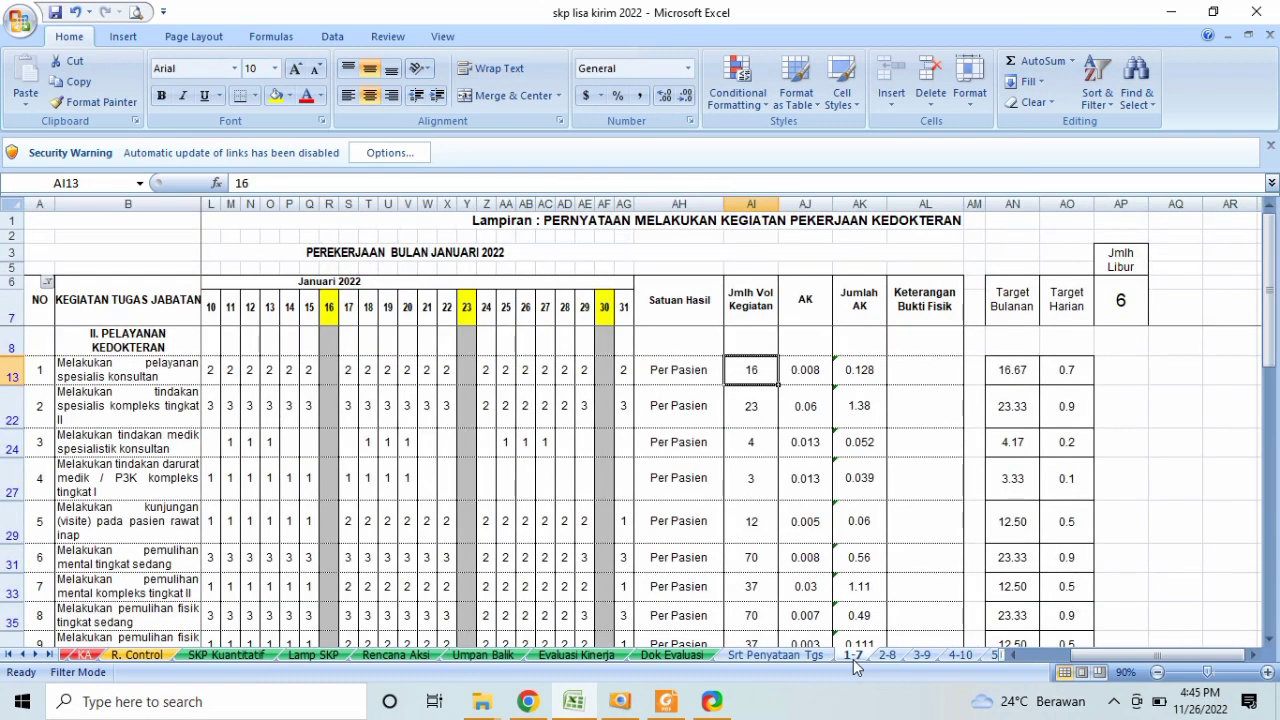
pyautogui.press('Down')
pyautogui.press('Down')
pyautogui.press('Up')
pyautogui.press('Up')
pyautogui.hotkey('shift', 'Down')
pyautogui.hotkey('shift', 'Down')
pyautogui.hotkey('shift', 'Down')
pyautogui.hotkey('shift', 'Down')
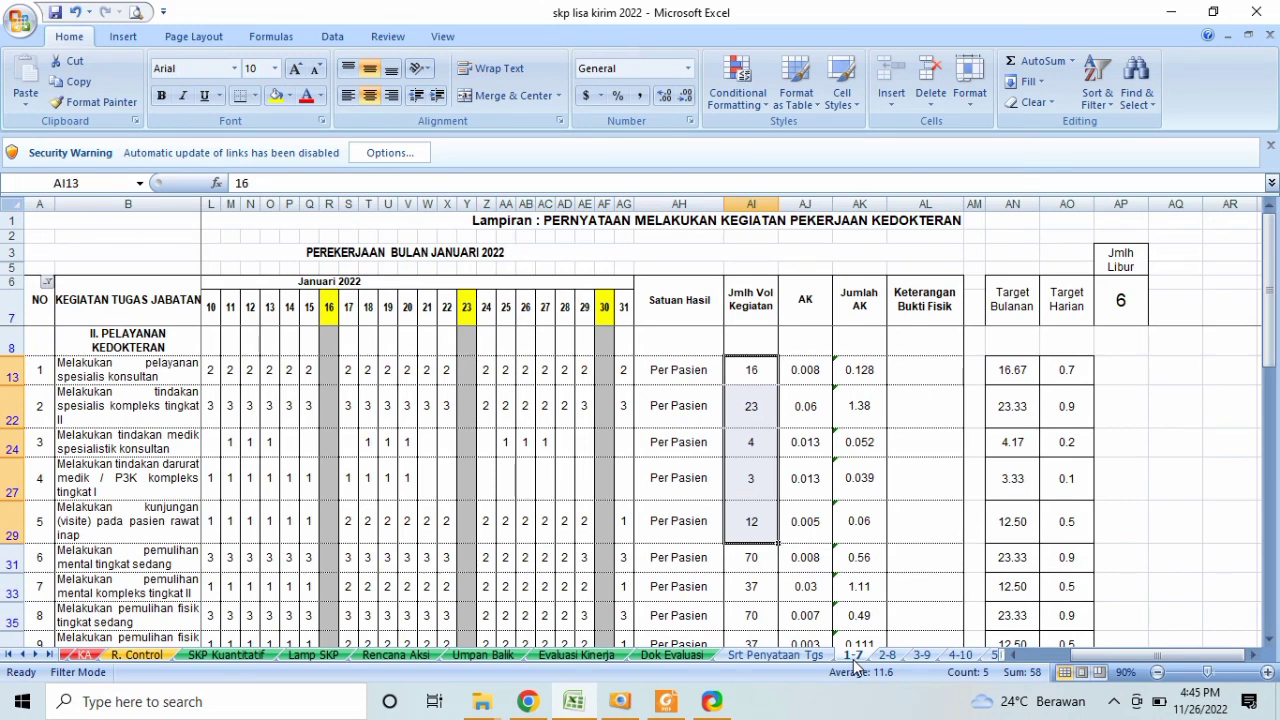
# Step: Examine the first activity's daily February entries on sheet 2-8, through the blacked-out day columns
pyautogui.click(890, 660)
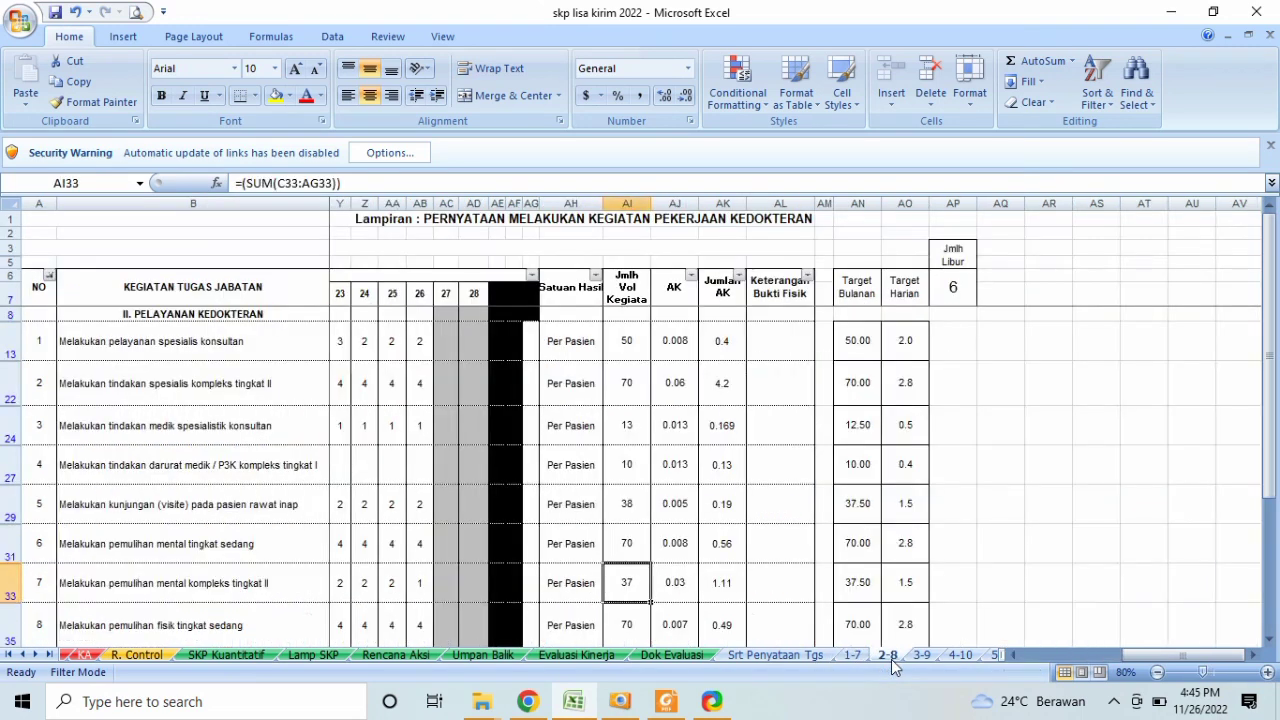
pyautogui.click(364, 347)
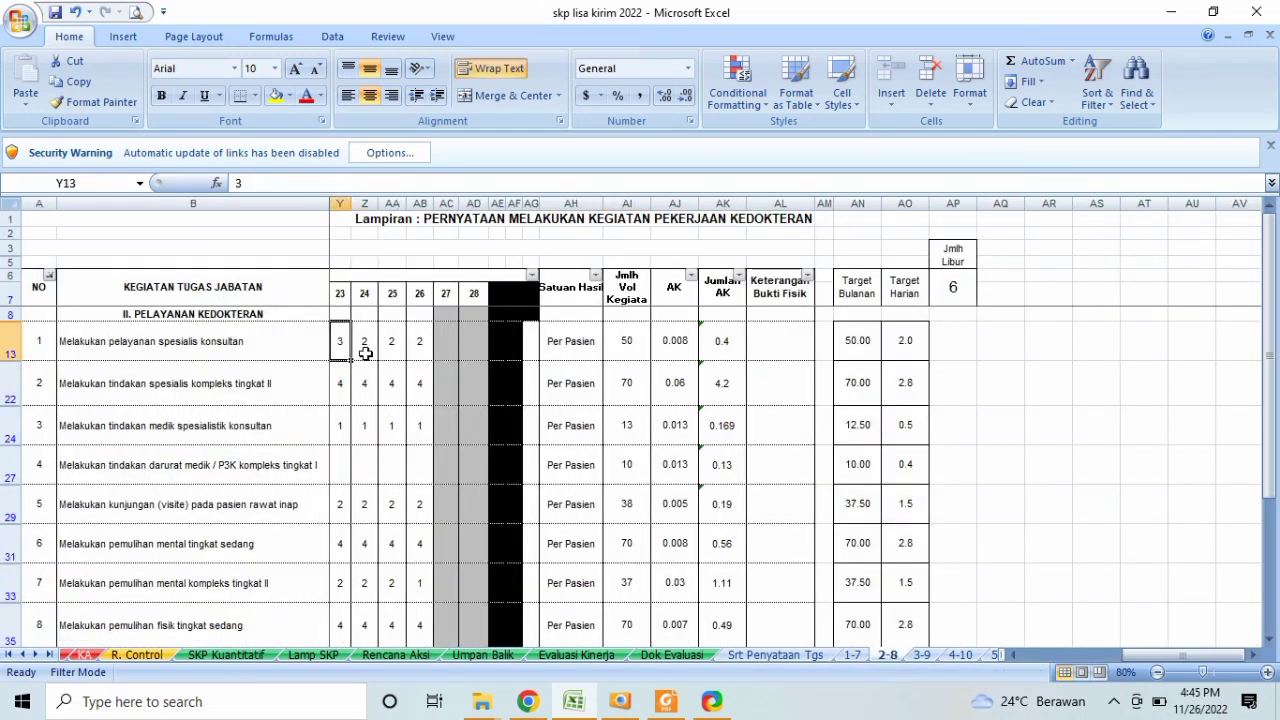
pyautogui.press('Left')
pyautogui.press('Left')
pyautogui.press('Left')
pyautogui.press('Right')
pyautogui.press('Right')
pyautogui.press('Right')
pyautogui.press('Right')
pyautogui.press('Right')
pyautogui.press('Right')
pyautogui.press('Right')
pyautogui.press('Right')
pyautogui.press('Right')
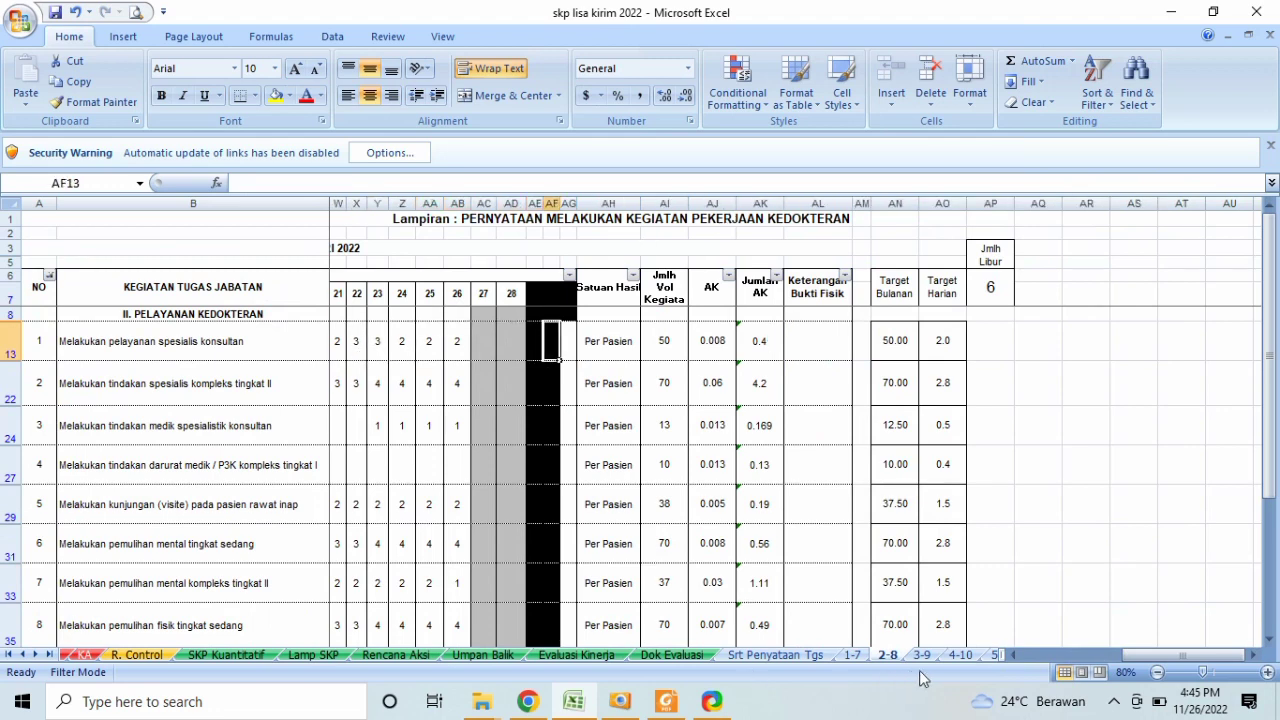
# Step: Copy the Target Bulanan cells AN13 to AN163 from sheet 1-7 and paste them as values starting at AN13 on sheet 2-8
pyautogui.click(853, 655)
pyautogui.click(1015, 365)
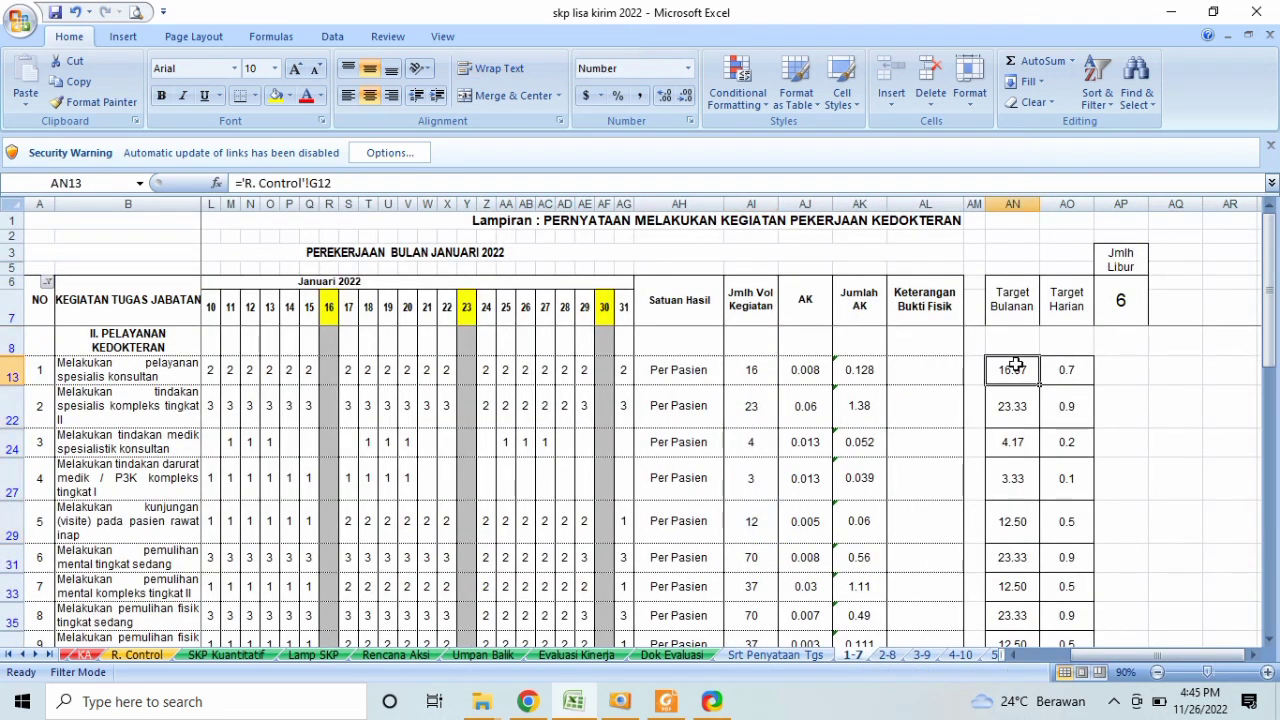
pyautogui.hotkey('shift', 'Down')
pyautogui.hotkey('shift', 'Down')
pyautogui.hotkey('shift', 'Down')
pyautogui.hotkey('shift', 'Down')
pyautogui.hotkey('shift', 'Down')
pyautogui.hotkey('shift', 'Down')
pyautogui.hotkey('shift', 'Down')
pyautogui.hotkey('shift', 'Down')
pyautogui.hotkey('shift', 'Down')
pyautogui.hotkey('shift', 'Down')
pyautogui.hotkey('shift', 'Down')
pyautogui.hotkey('shift', 'Down')
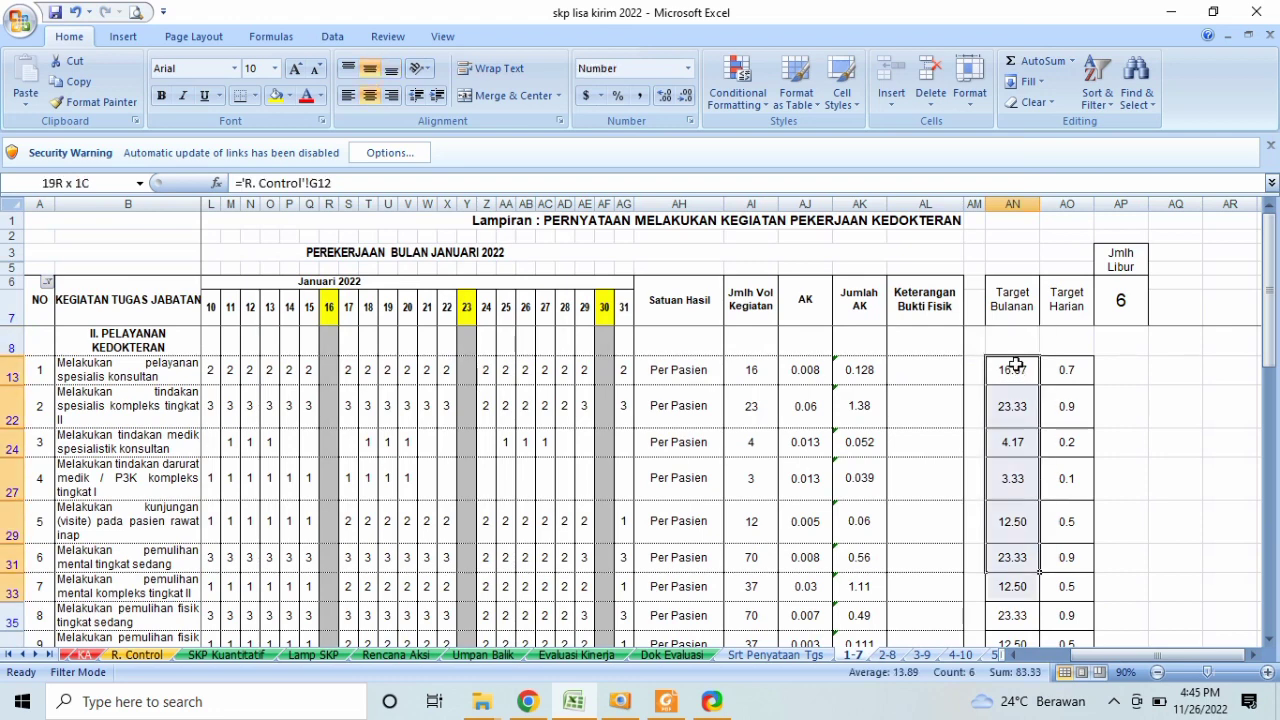
pyautogui.hotkey('shift', 'Down')
pyautogui.hotkey('shift', 'Down')
pyautogui.hotkey('shift', 'Down')
pyautogui.hotkey('shift', 'Down')
pyautogui.hotkey('shift', 'Down')
pyautogui.hotkey('shift', 'Down')
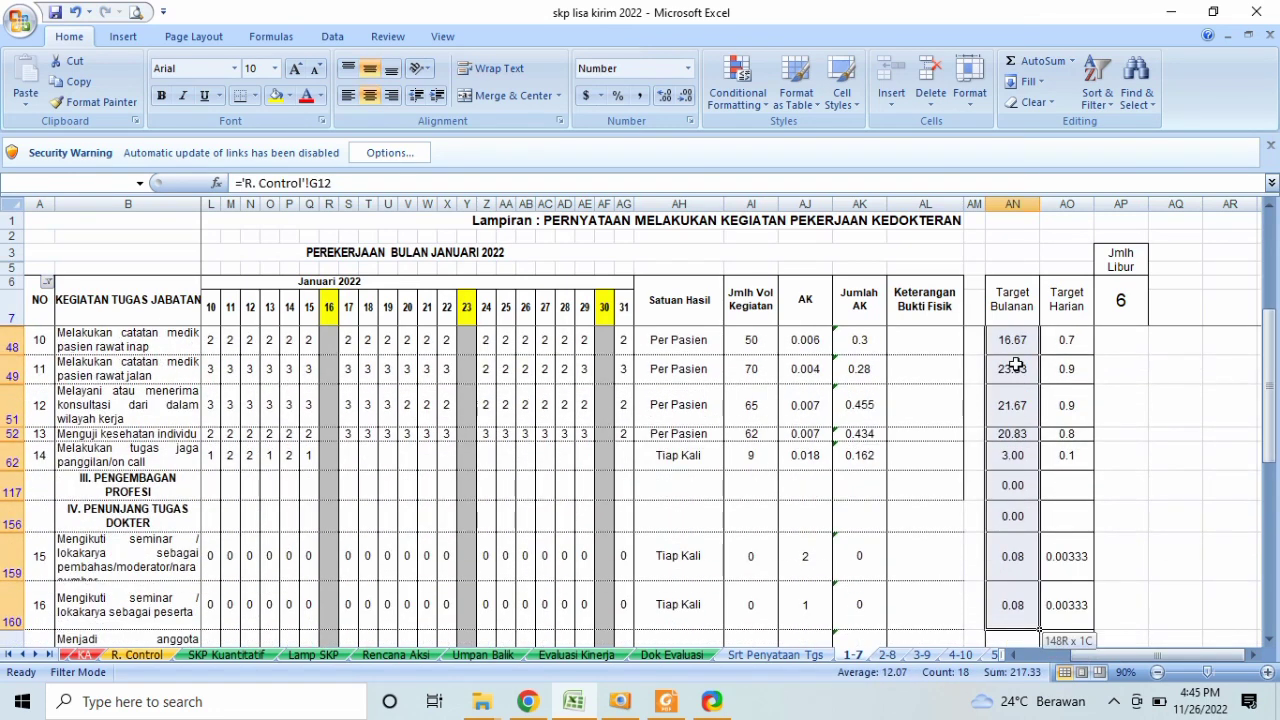
pyautogui.hotkey('ctrl', 'c')
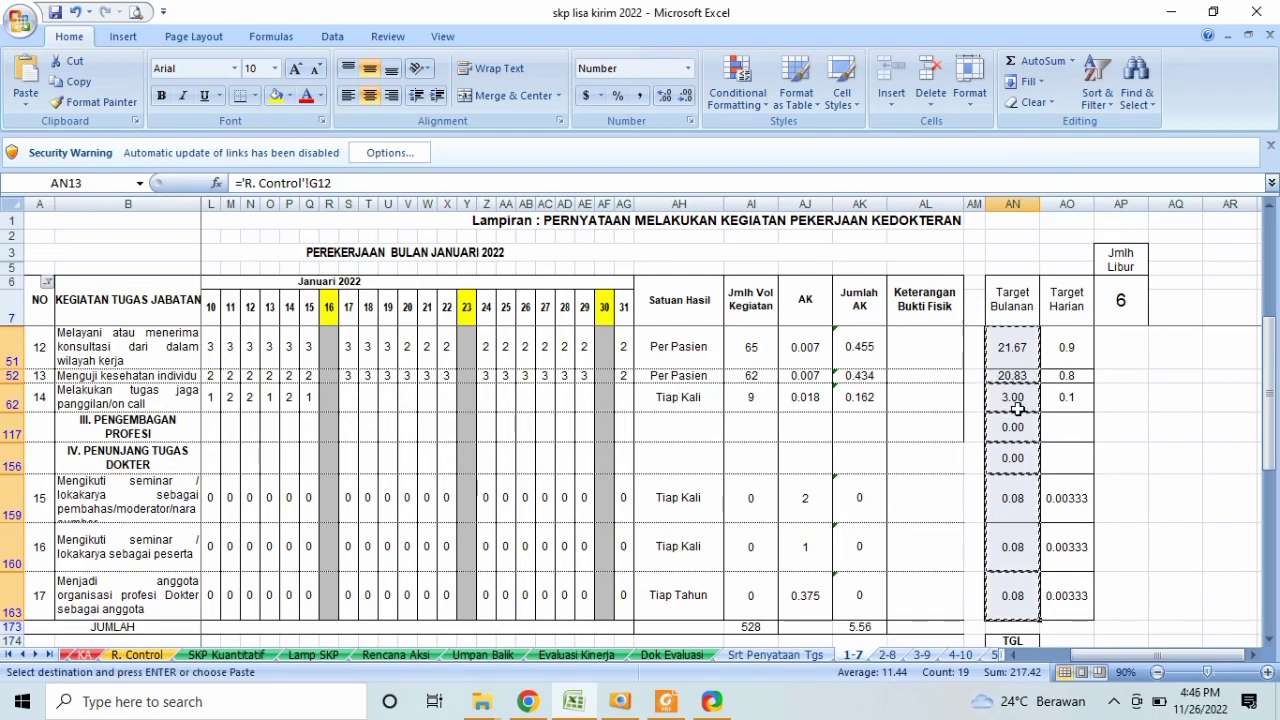
pyautogui.click(886, 655)
pyautogui.click(908, 357)
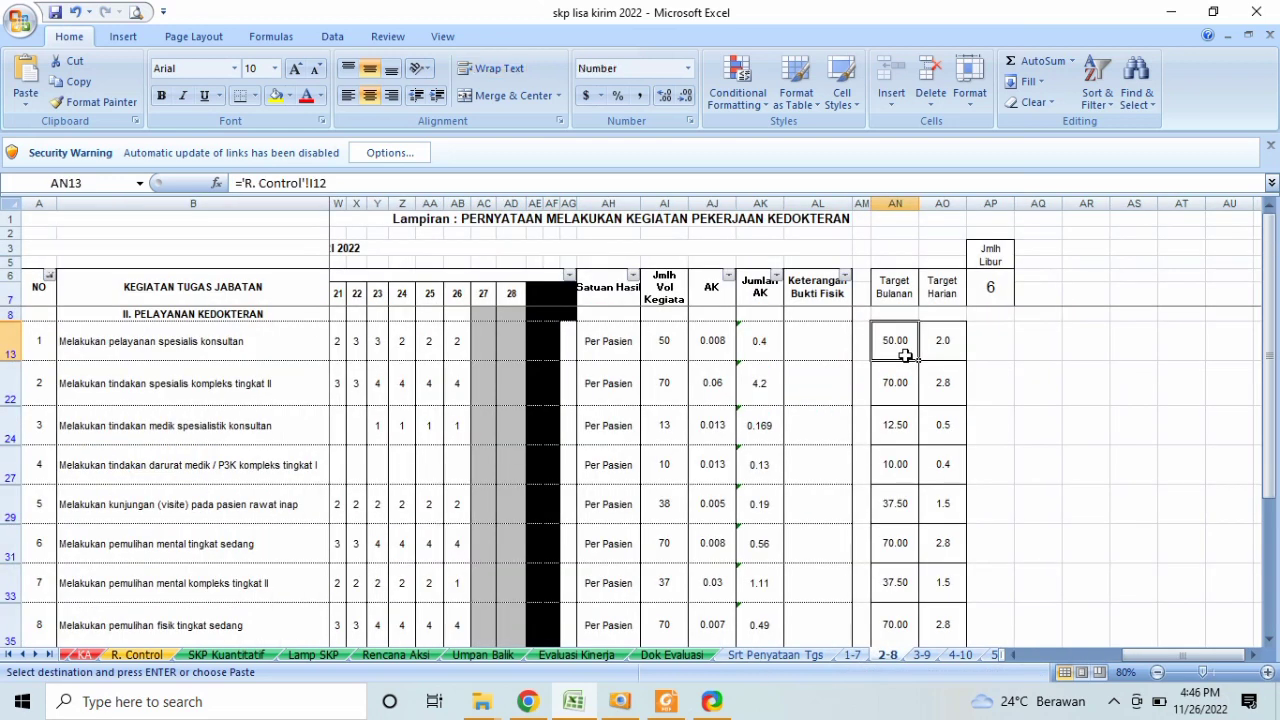
pyautogui.click(909, 364)
pyautogui.click(906, 357)
pyautogui.doubleClick(905, 356)
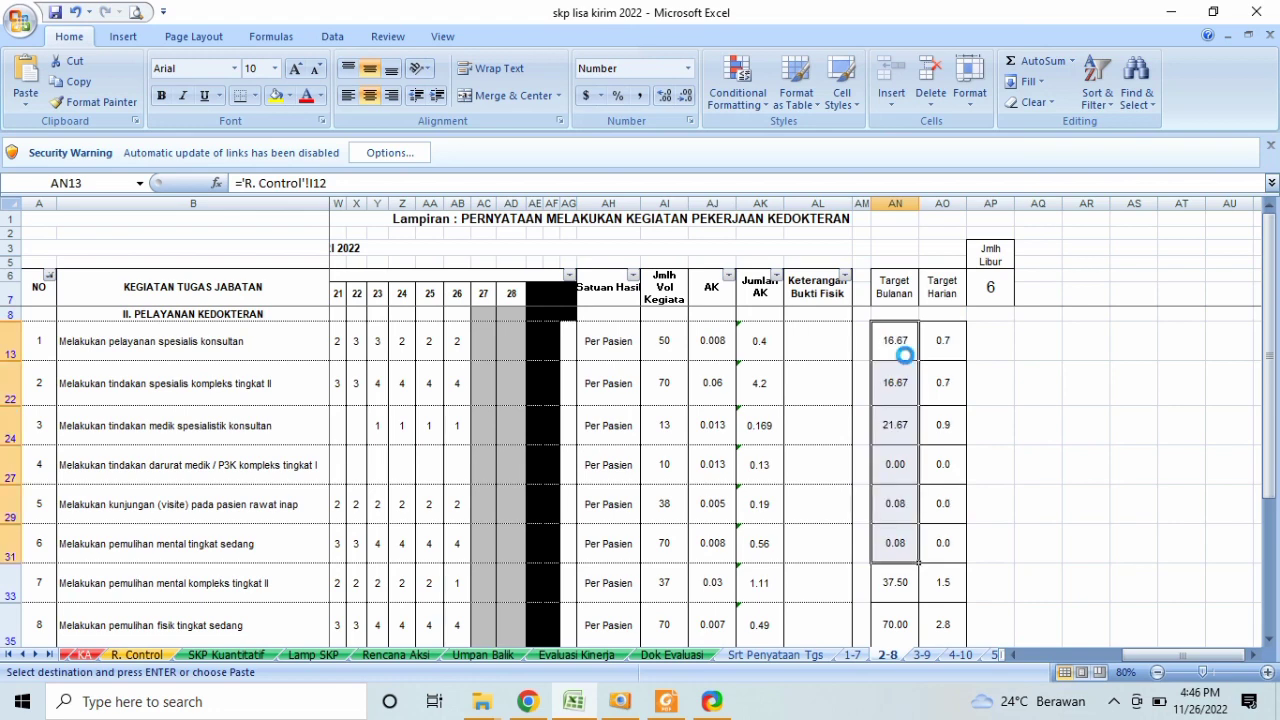
# Step: Copy the first activity's Target Bulanan in AN13 on sheet 2-8 down over the remaining activities, AN22 to AN163
pyautogui.click(903, 350)
pyautogui.hotkey('ctrl', 'c')
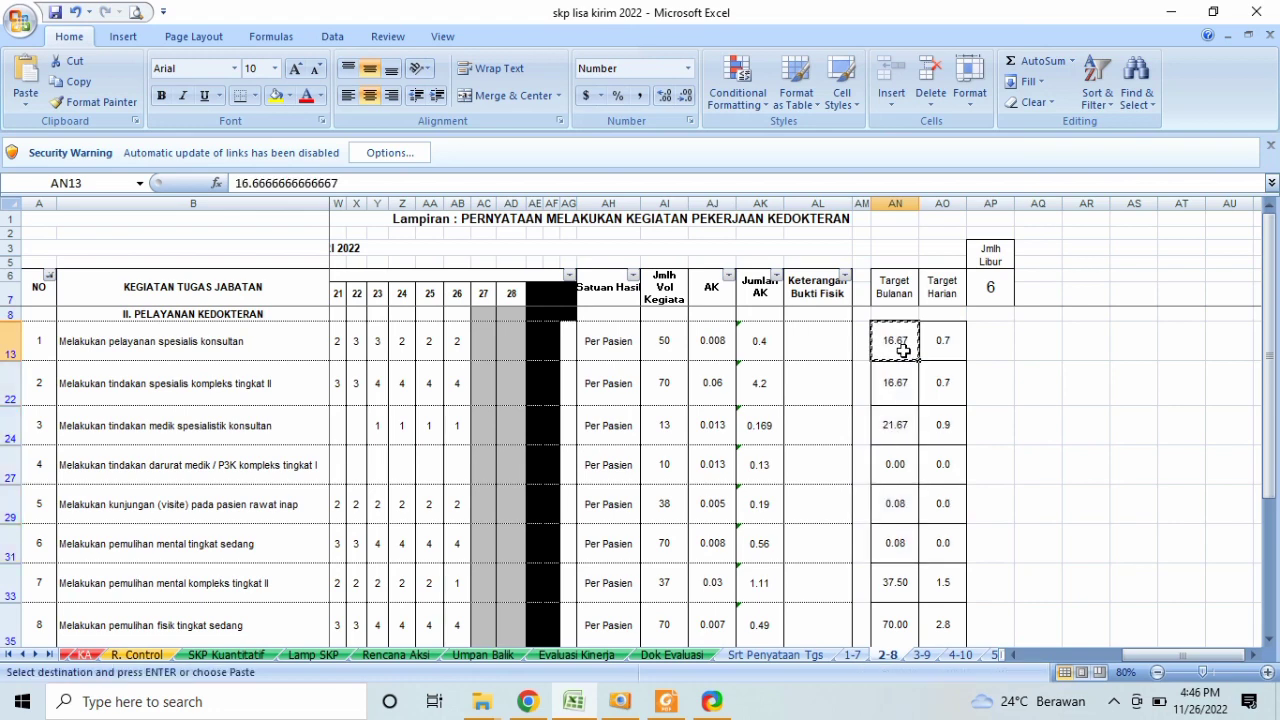
pyautogui.press('Down')
pyautogui.hotkey('shift', 'Down')
pyautogui.hotkey('shift', 'Down')
pyautogui.hotkey('shift', 'Down')
pyautogui.hotkey('shift', 'Down')
pyautogui.hotkey('shift', 'Down')
pyautogui.hotkey('shift', 'Down')
pyautogui.hotkey('shift', 'Down')
pyautogui.hotkey('shift', 'Down')
pyautogui.hotkey('shift', 'Down')
pyautogui.hotkey('shift', 'Down')
pyautogui.hotkey('shift', 'Down')
pyautogui.hotkey('shift', 'Down')
pyautogui.hotkey('shift', 'Down')
pyautogui.hotkey('shift', 'Down')
pyautogui.hotkey('shift', 'Down')
pyautogui.hotkey('shift', 'Down')
pyautogui.hotkey('shift', 'Down')
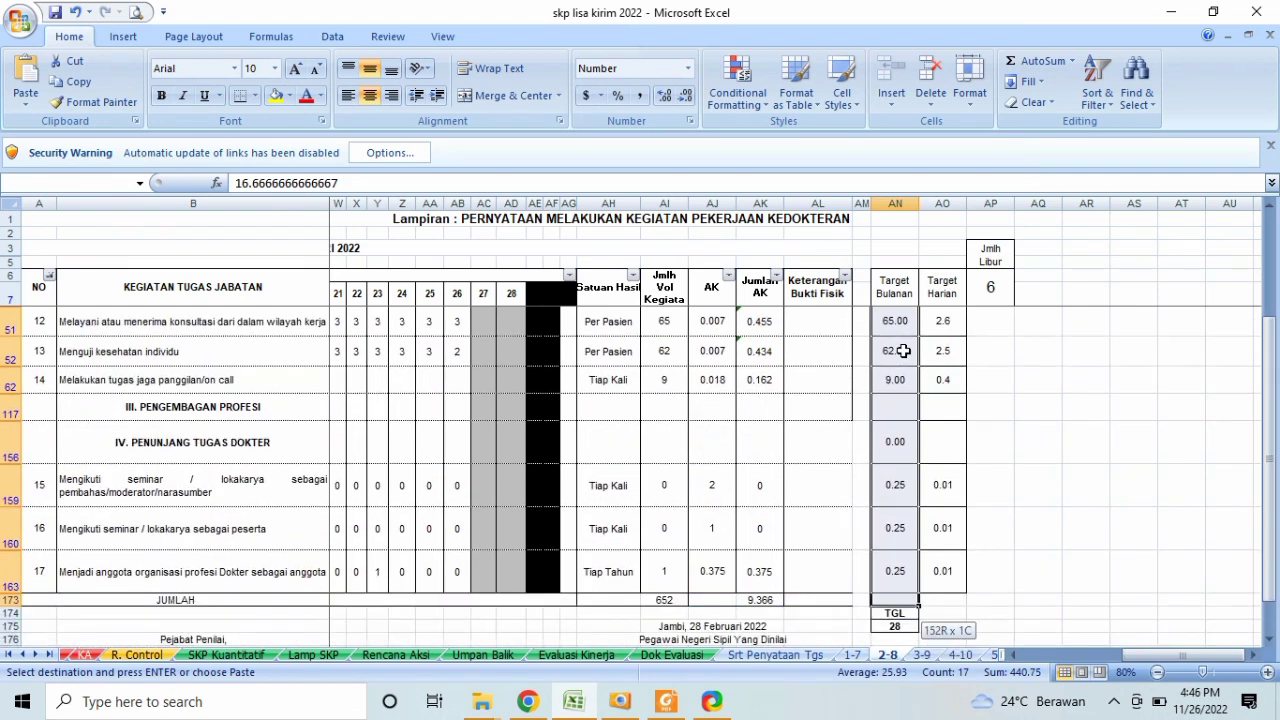
pyautogui.press('Return')
pyautogui.press('Up')
pyautogui.press('Up')
pyautogui.press('Up')
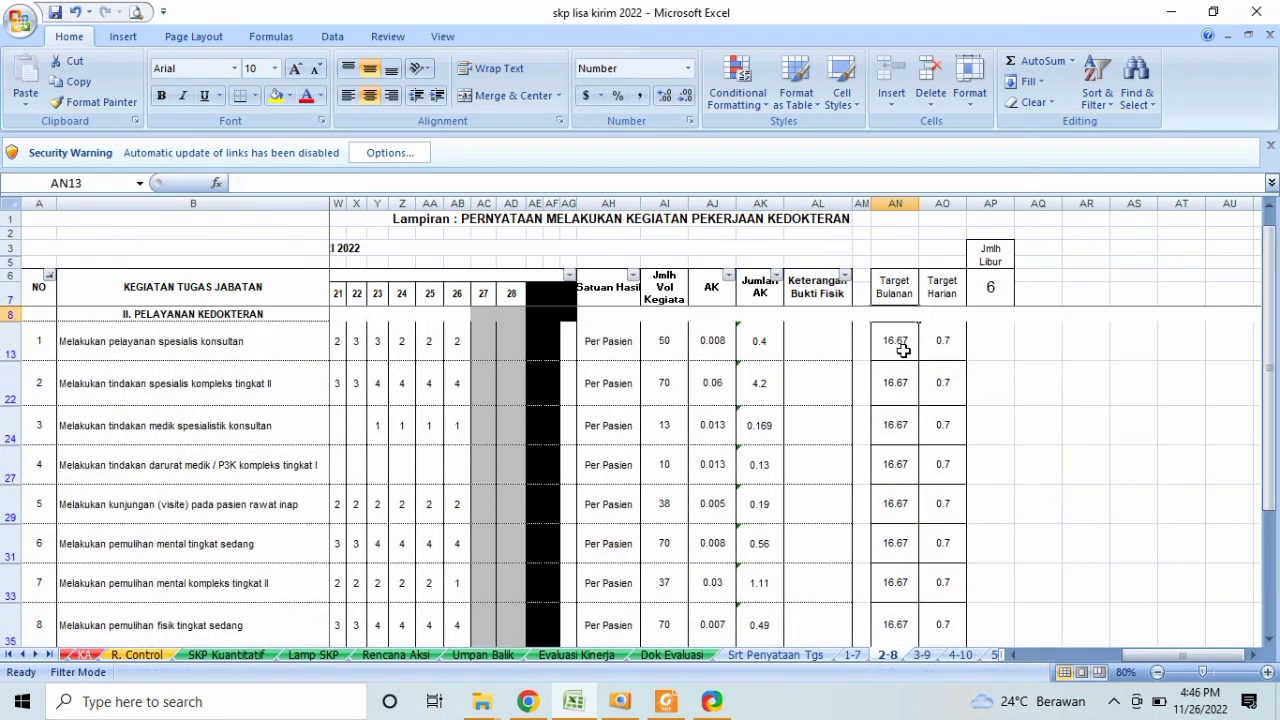
pyautogui.press('Down')
pyautogui.press('Down')
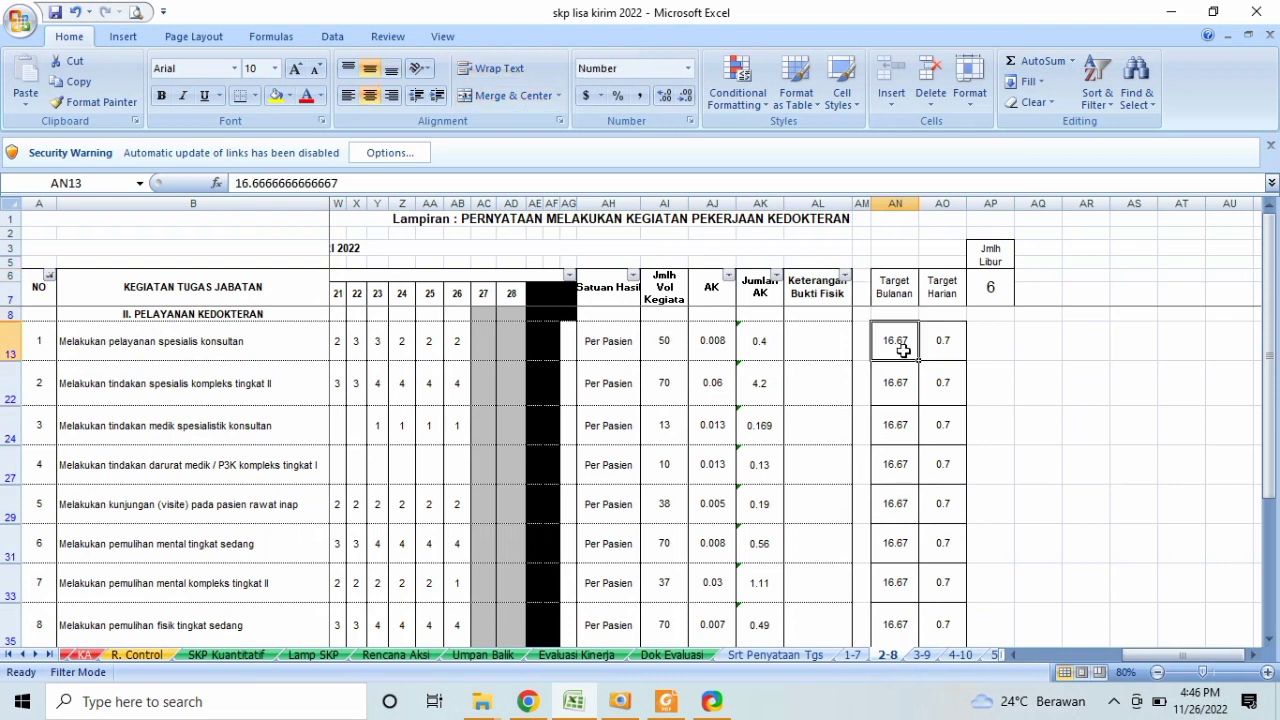
# Step: Remove the black fill from the day 29 to 31 columns on sheet 2-8, AE7 to AG163
pyautogui.press('Left')
pyautogui.press('Left')
pyautogui.press('Left')
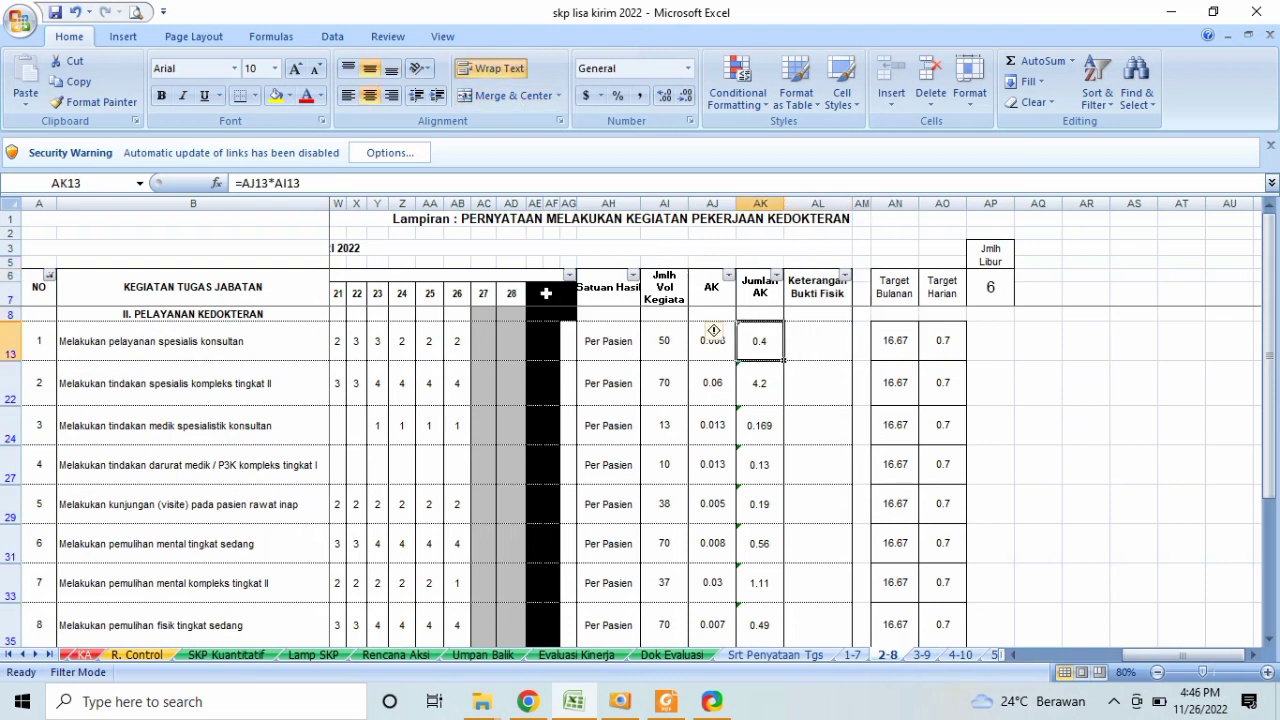
pyautogui.click(546, 293)
pyautogui.moveTo(536, 293); pyautogui.dragTo(546, 531)
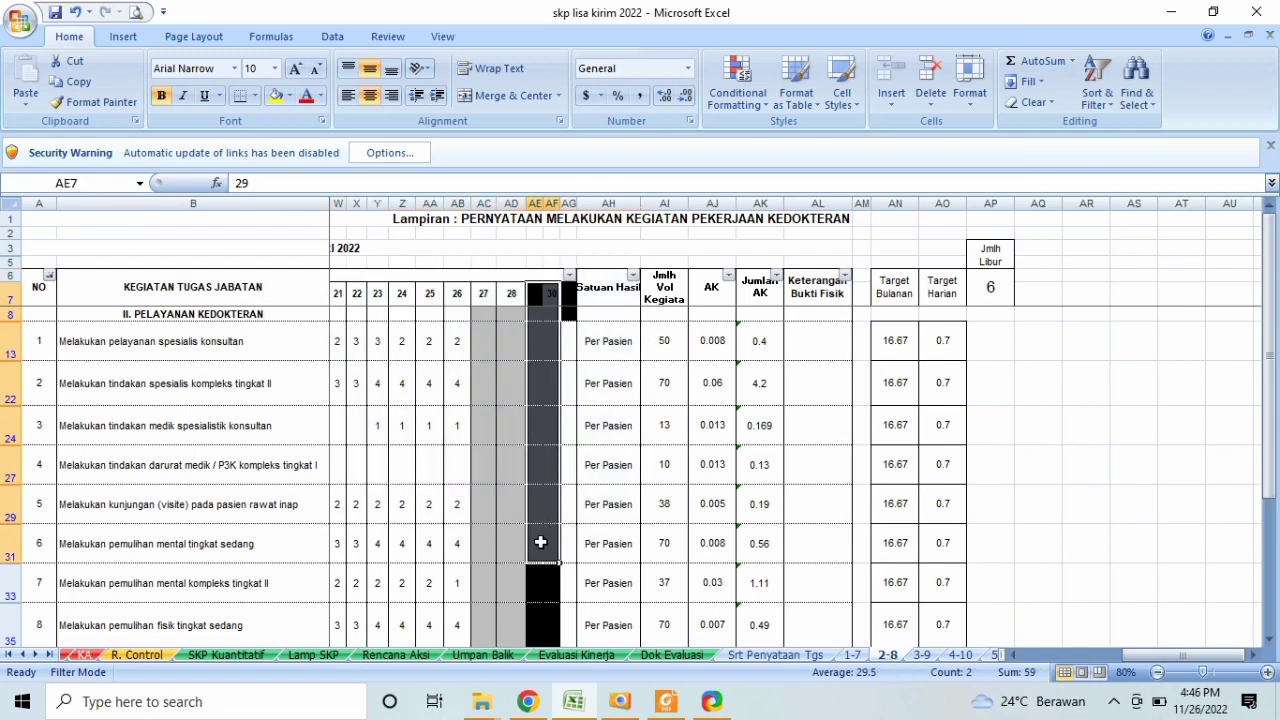
pyautogui.click(474, 346)
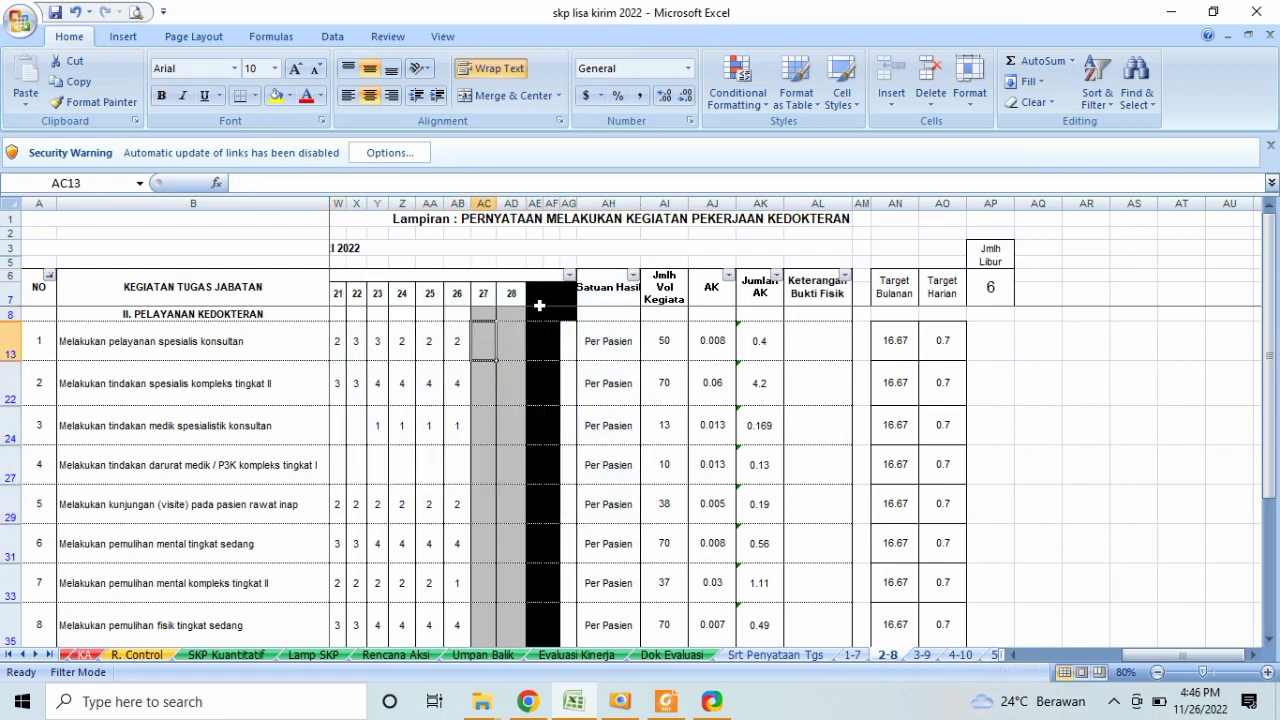
pyautogui.moveTo(546, 300); pyautogui.dragTo(564, 626)
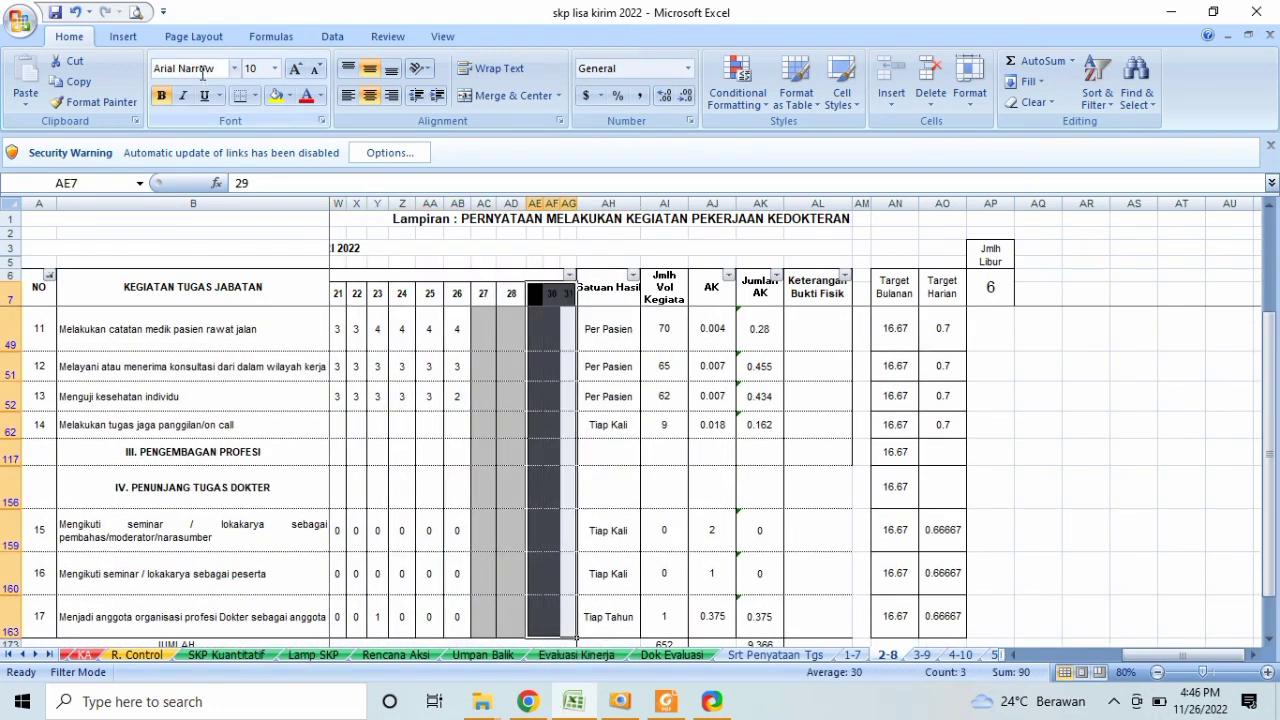
pyautogui.click(289, 96)
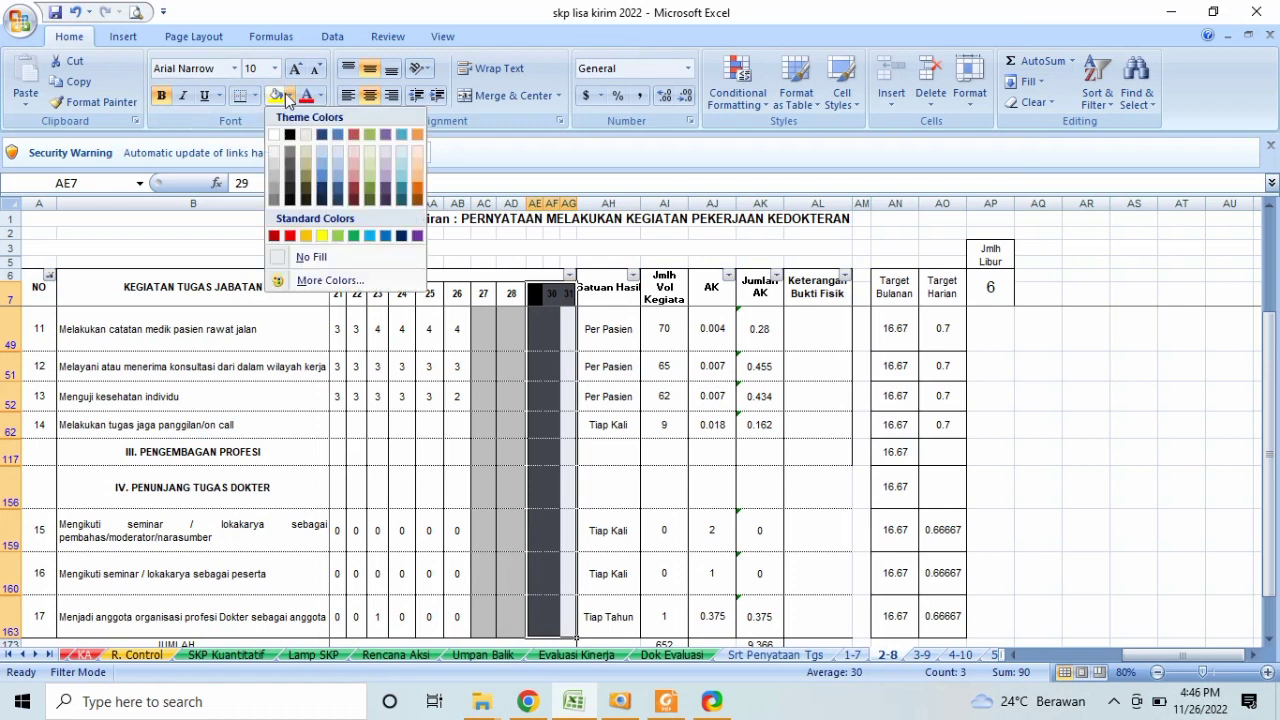
pyautogui.click(282, 257)
pyautogui.click(499, 316)
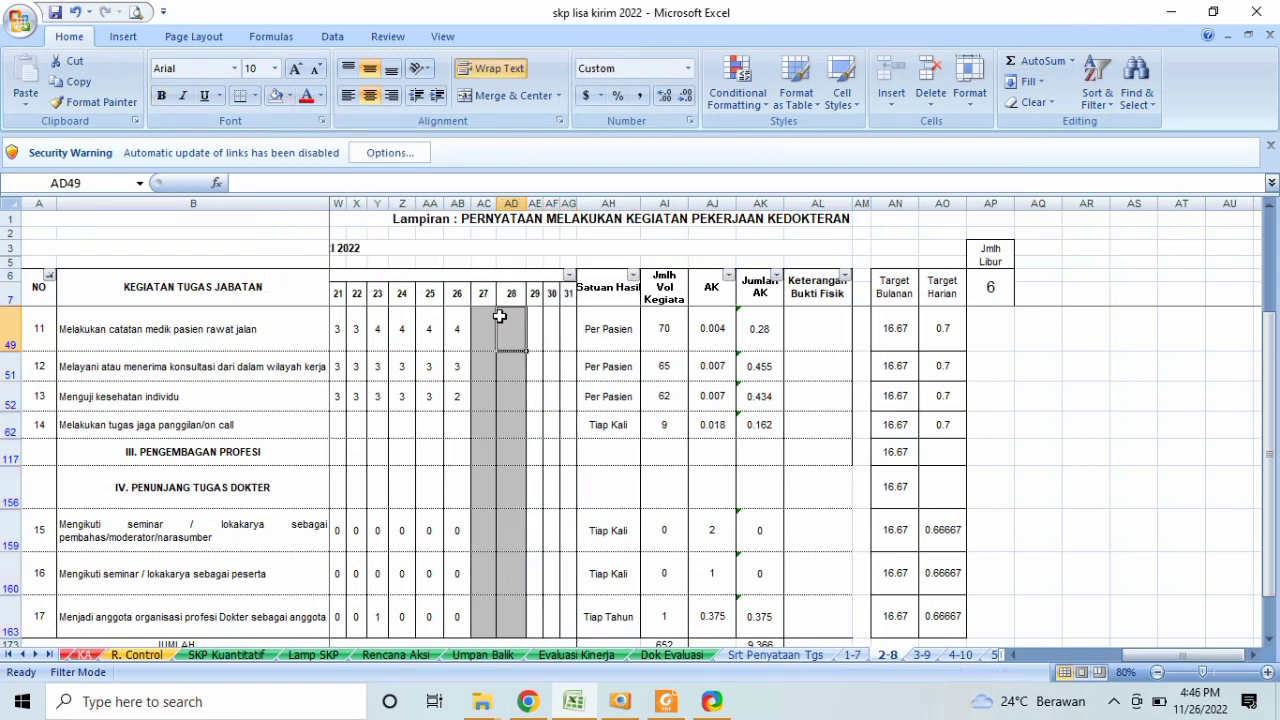
pyautogui.press('Down')
pyautogui.press('Down')
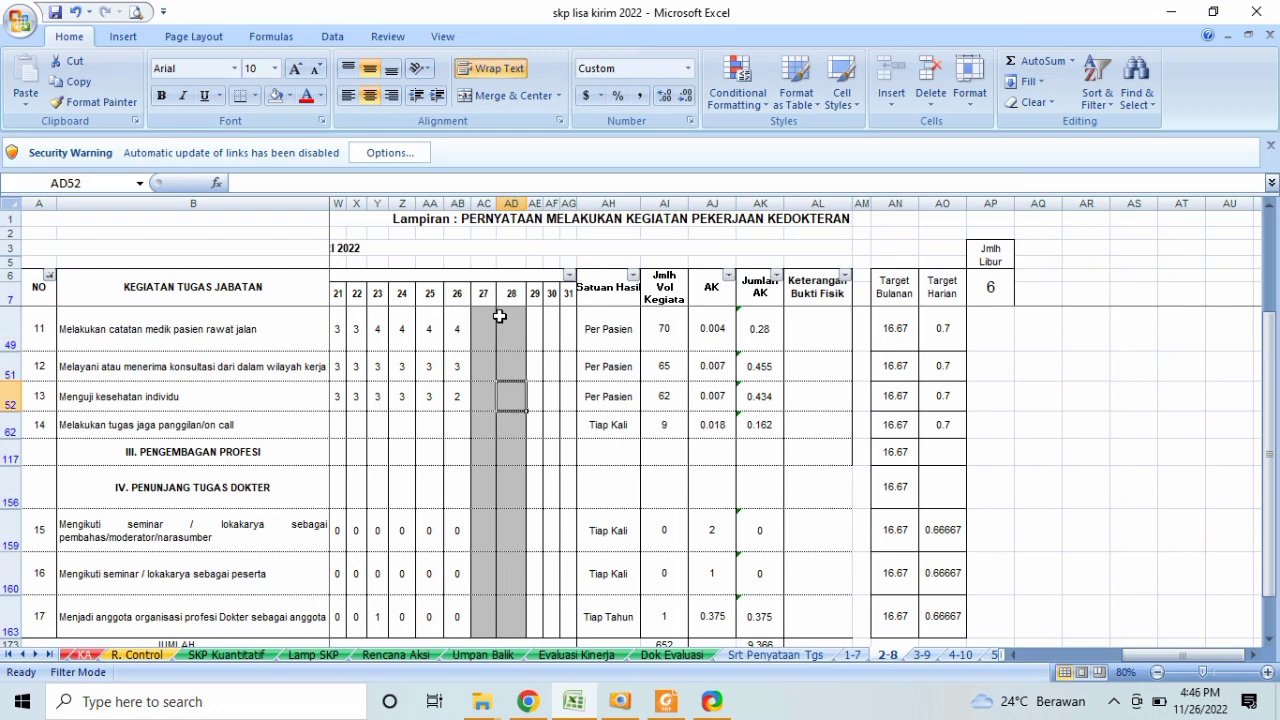
# Step: Enter 16 as the Jmlh Vol Kegiatan of activities 1 and 2, cells AI13 and AI22, on sheet 2-8
pyautogui.click(486, 293)
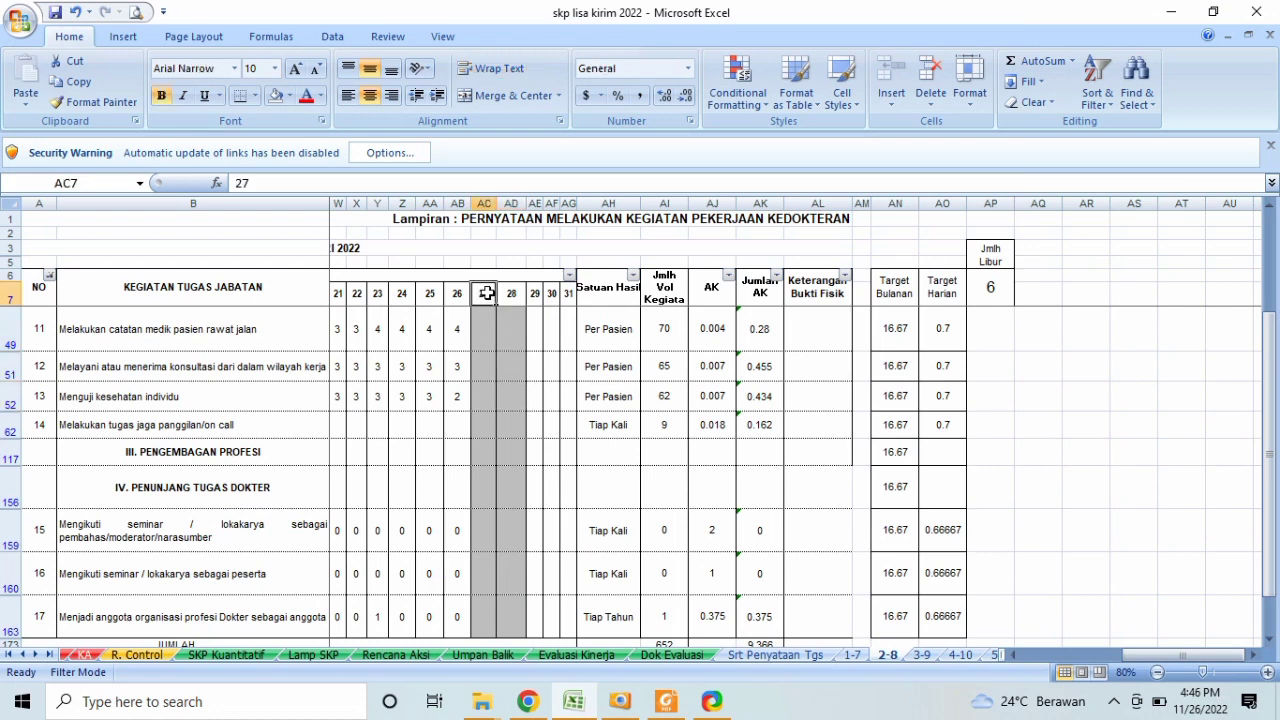
pyautogui.press('Right')
pyautogui.press('Down')
pyautogui.press('Down')
pyautogui.press('Right')
pyautogui.press('Right')
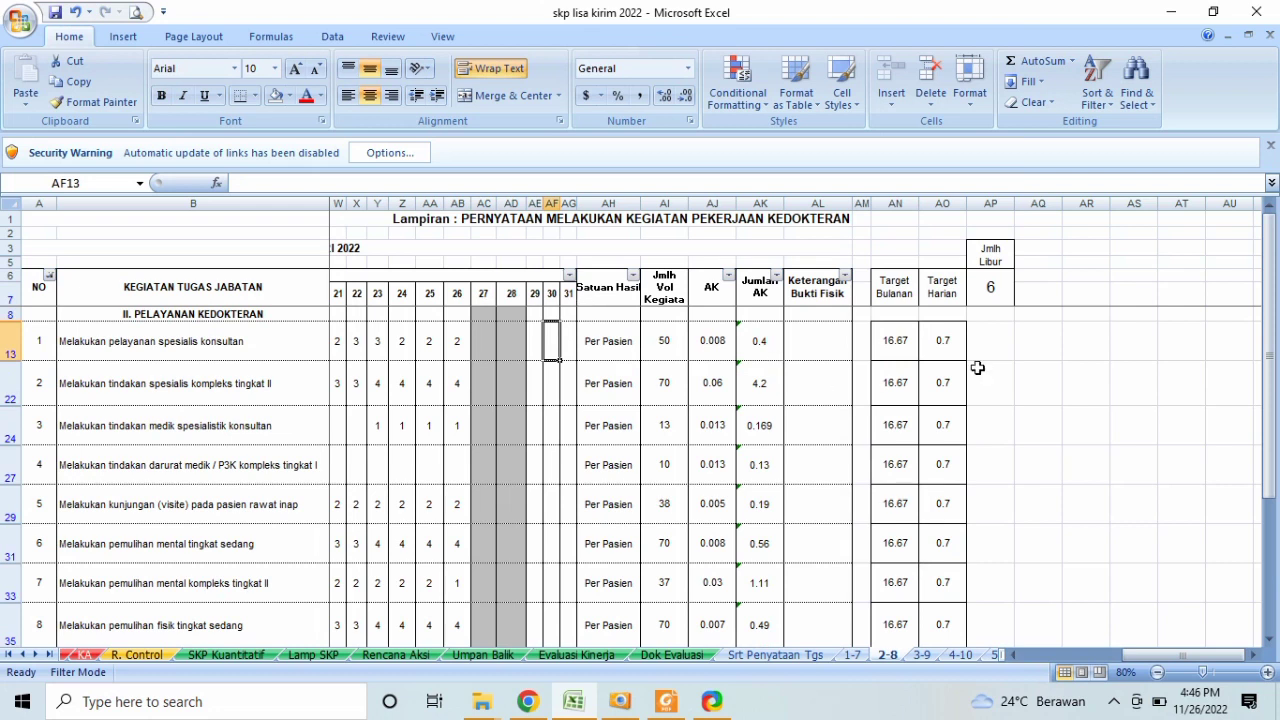
pyautogui.click(668, 344)
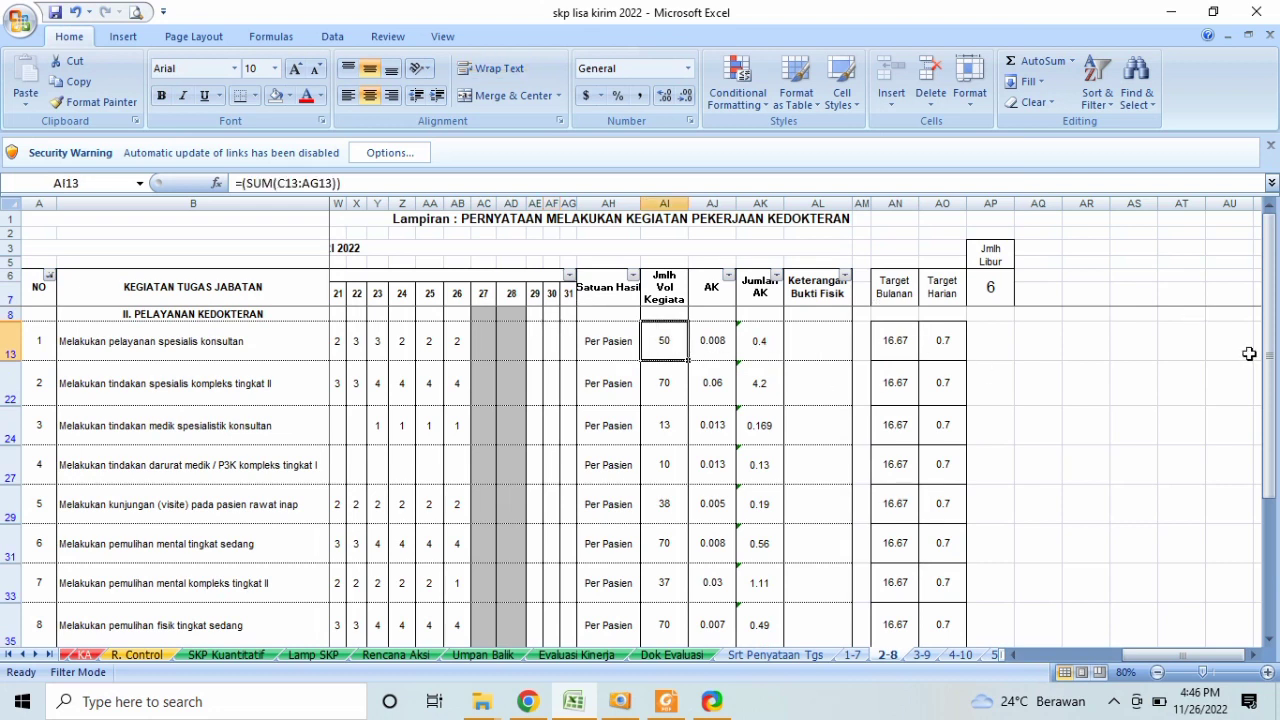
pyautogui.write('16')
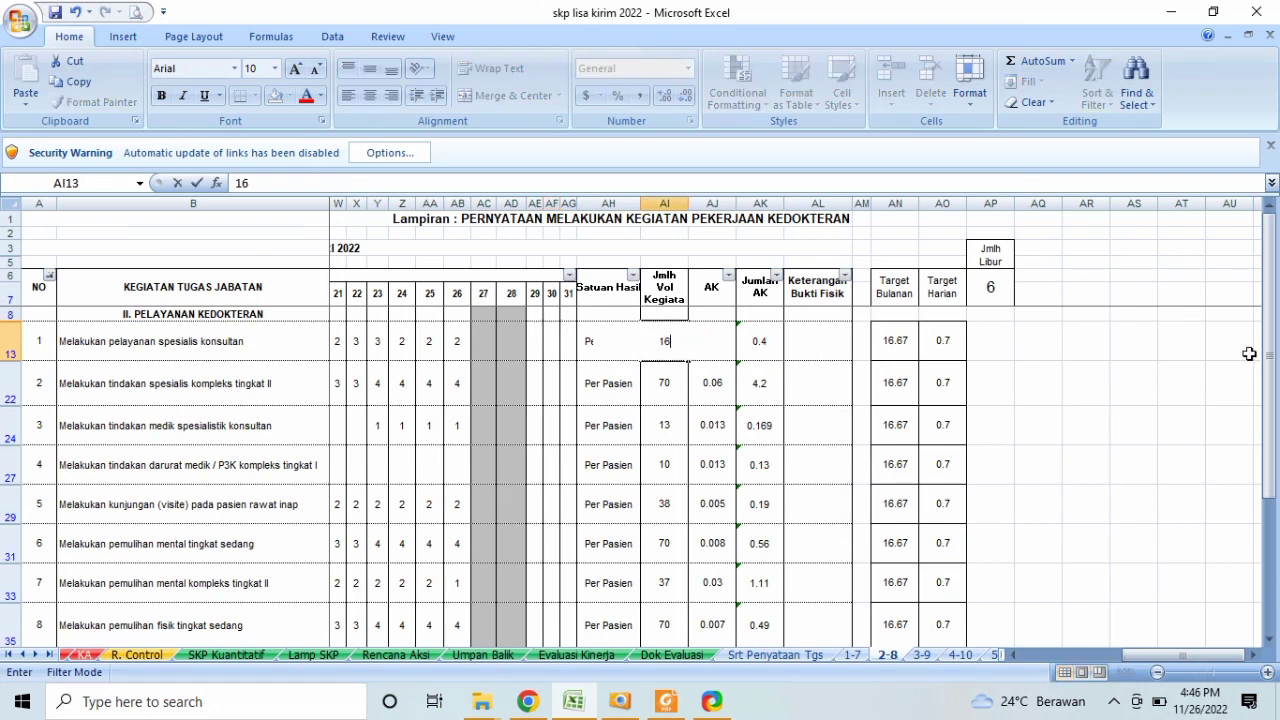
pyautogui.press('Return')
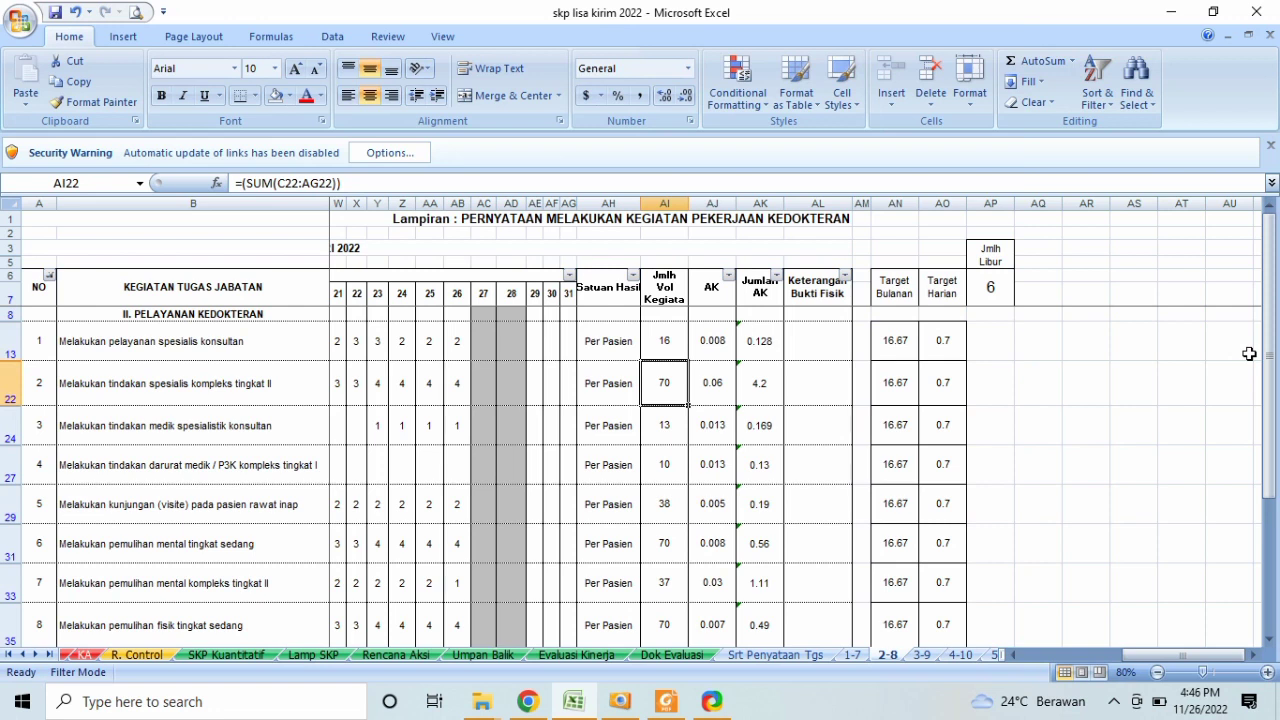
pyautogui.write('16')
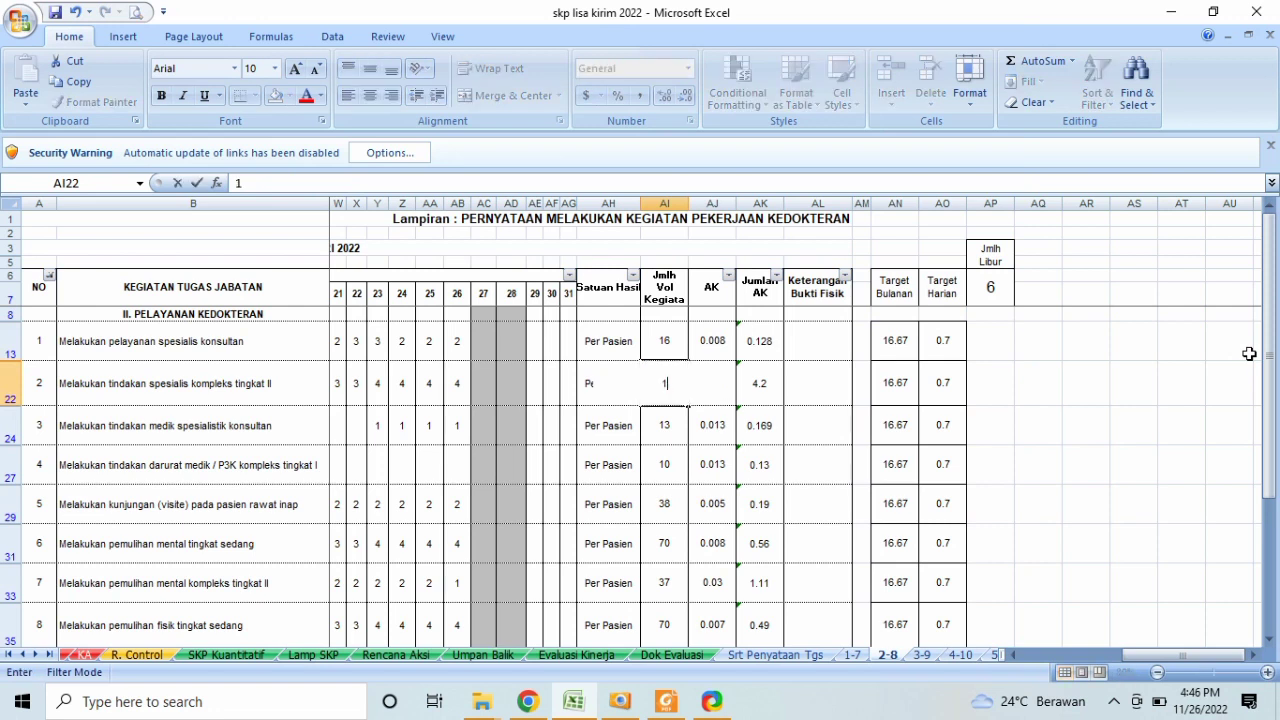
pyautogui.press('Right')
# Step: Copy the linked Target Bulanan formula in AN13 from sheet 1-7 and paste it into AN13 on sheet 2-8
pyautogui.press('Right')
pyautogui.press('Up')
pyautogui.press('Right')
pyautogui.press('Right')
pyautogui.press('Right')
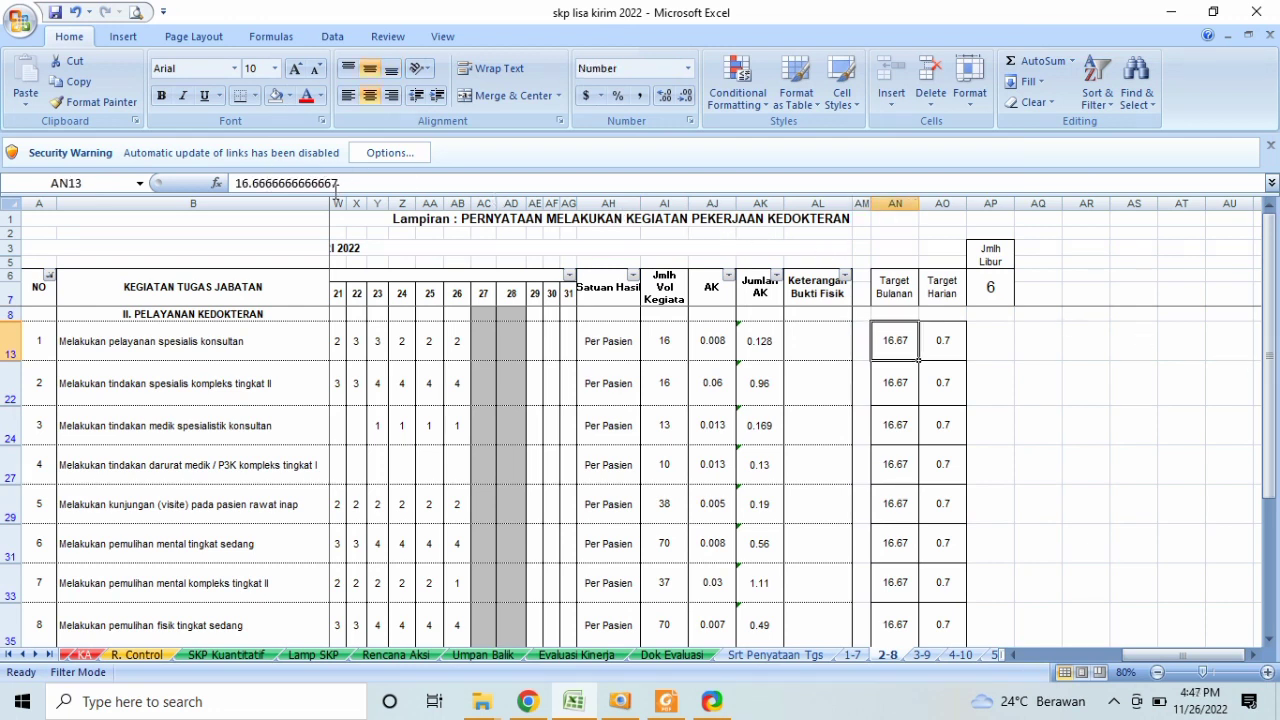
pyautogui.click(855, 656)
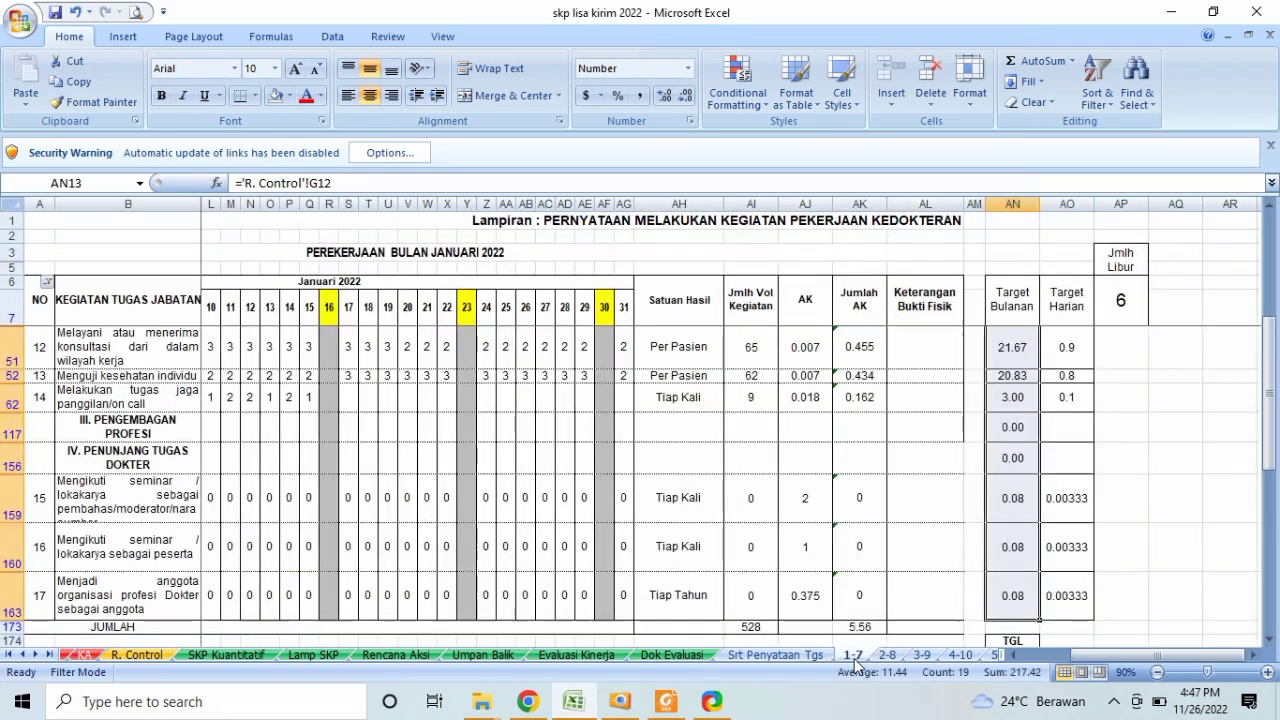
pyautogui.click(1013, 306)
pyautogui.press('Down')
pyautogui.press('Down')
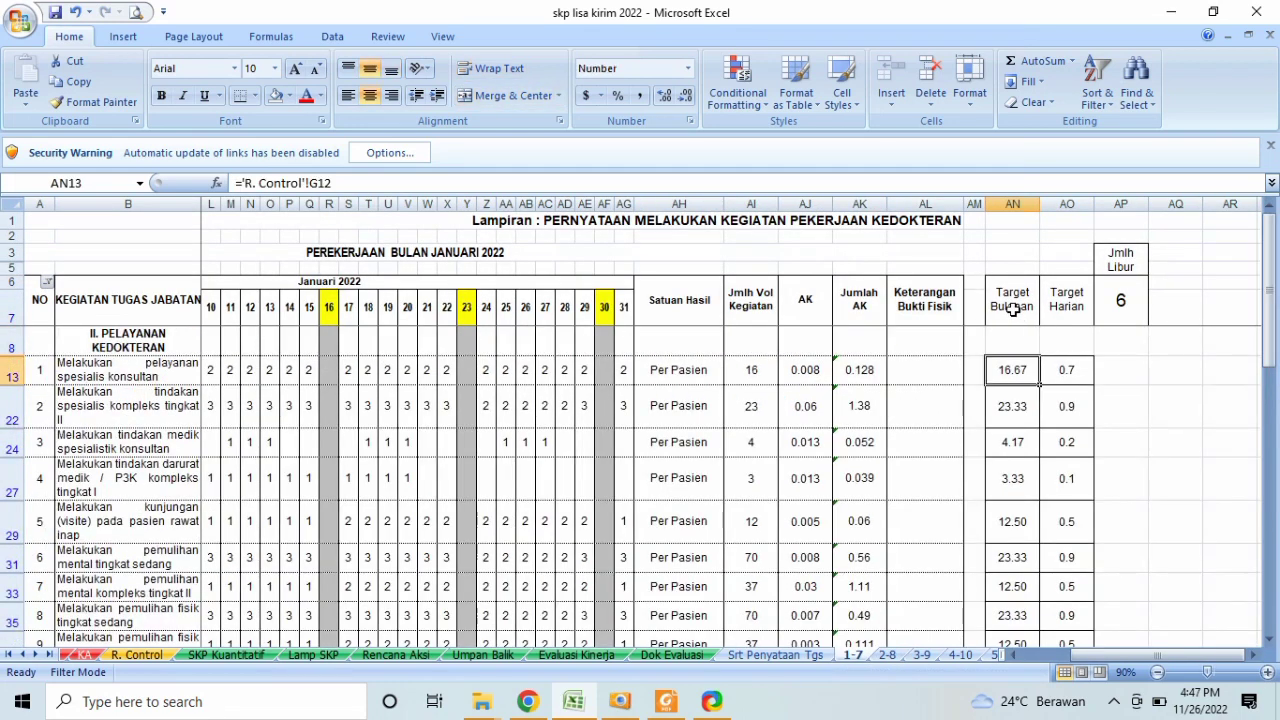
pyautogui.hotkey('ctrl', 'c')
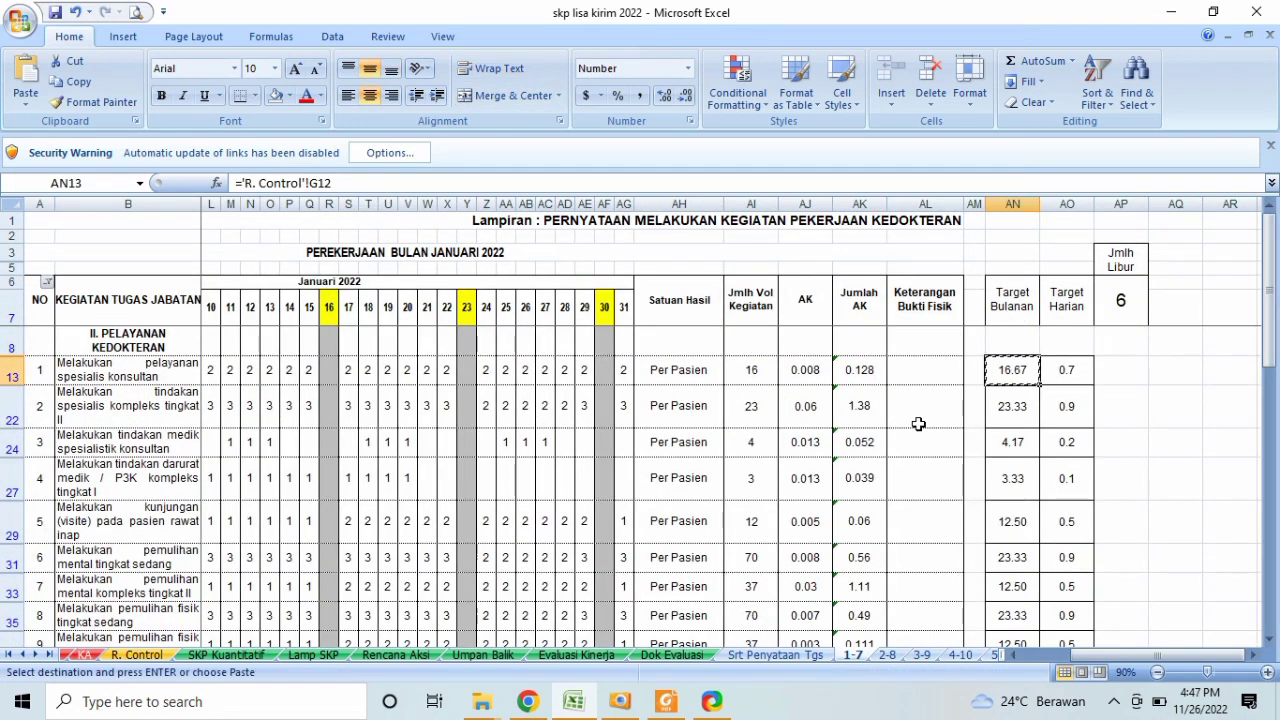
pyautogui.click(887, 655)
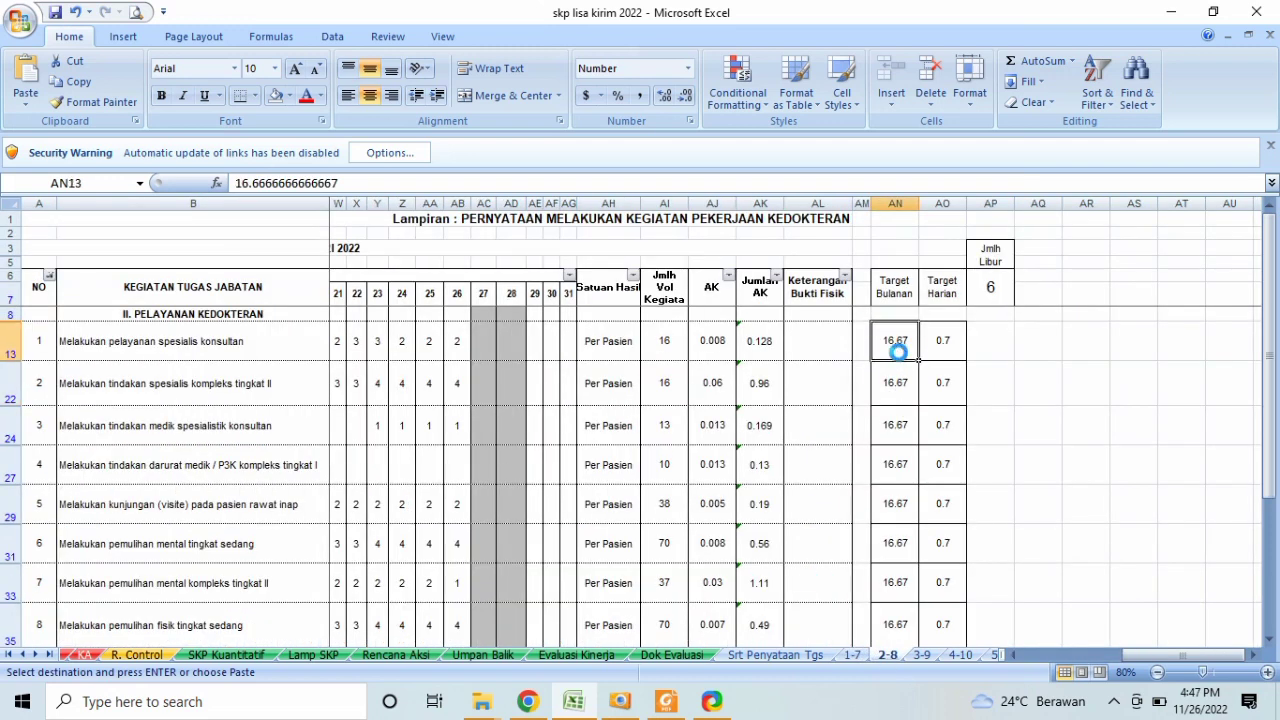
pyautogui.press('Return')
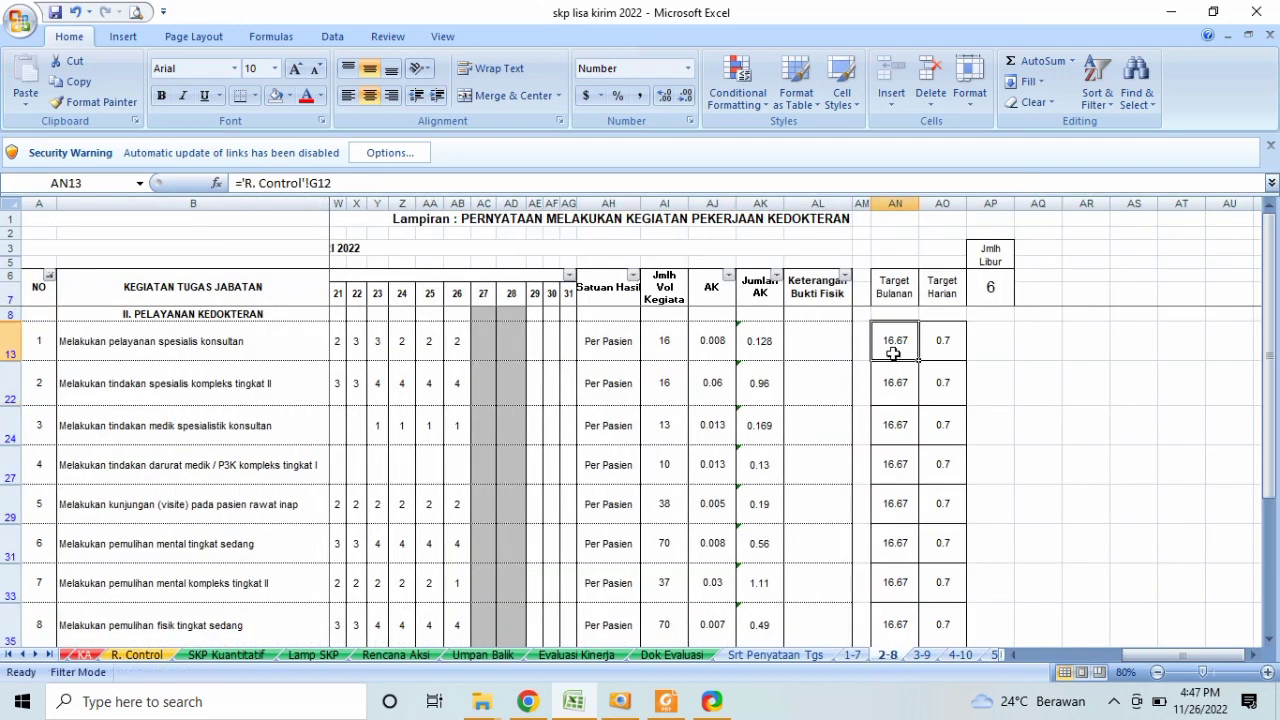
# Step: Copy the linked formula in AN13 on sheet 2-8 down to AN22 through AN163 and check the resulting cell references
pyautogui.click(916, 390)
pyautogui.click(905, 348)
pyautogui.click(884, 389)
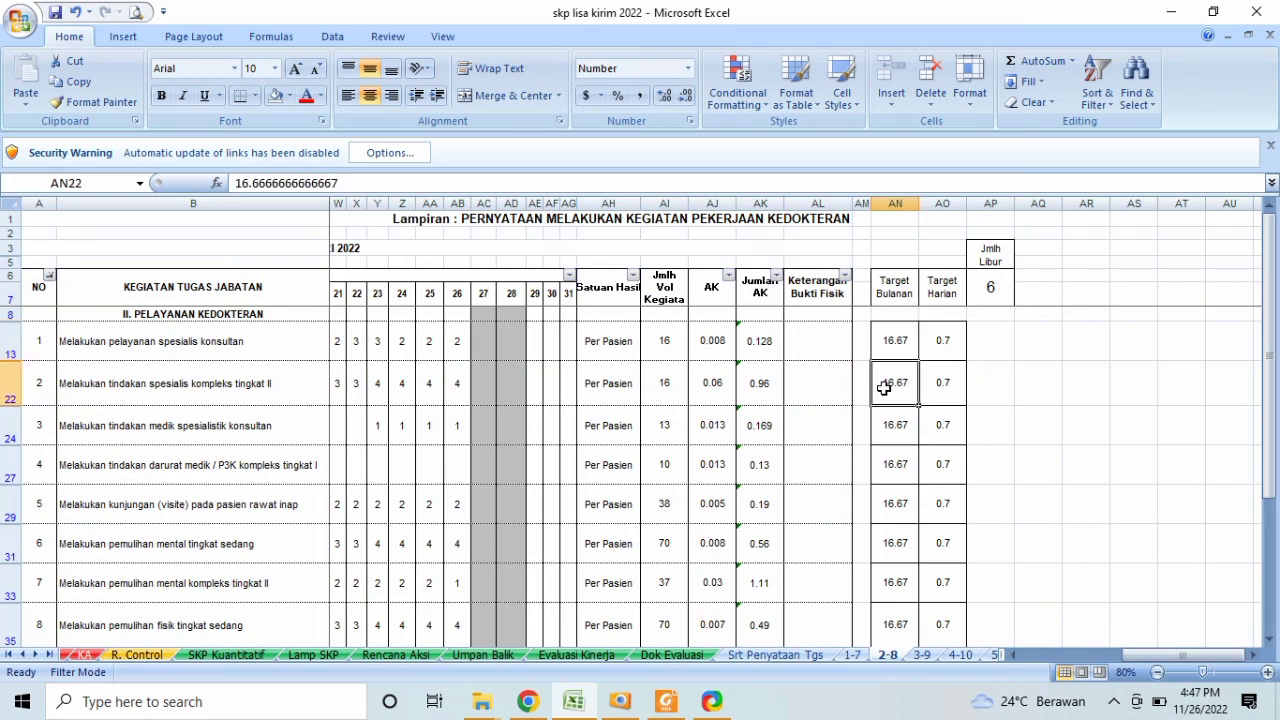
pyautogui.click(901, 348)
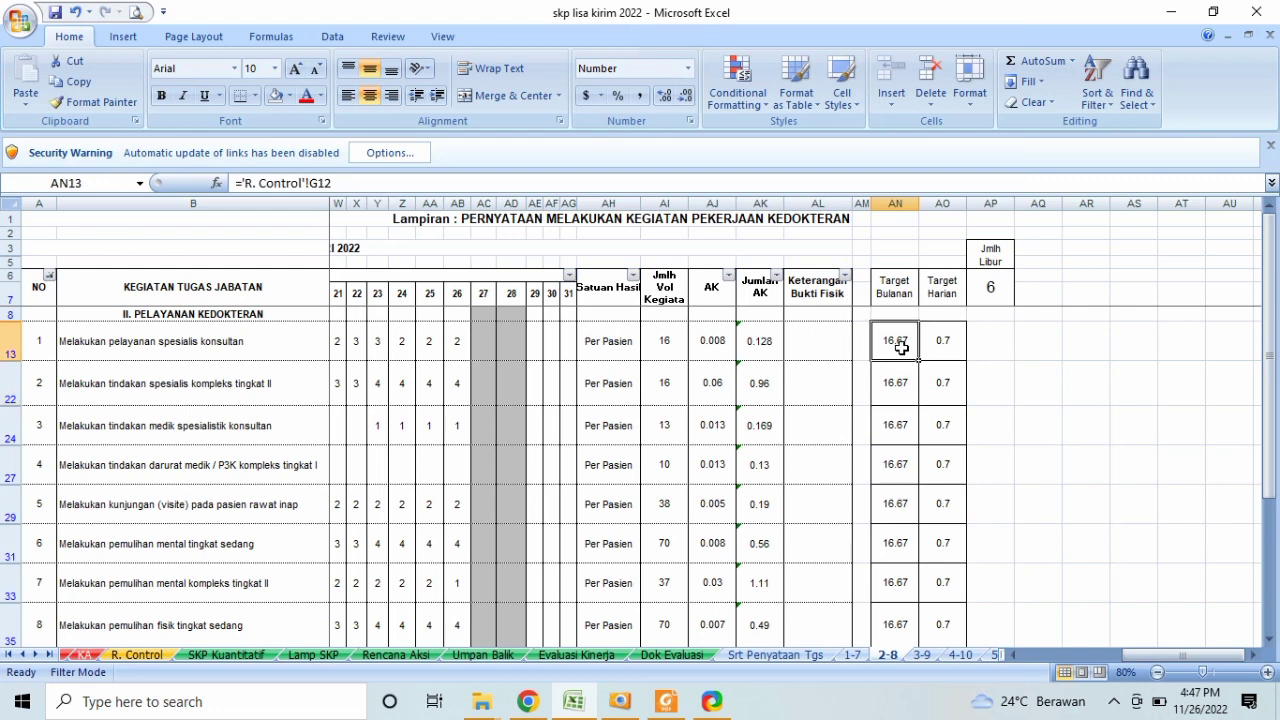
pyautogui.hotkey('ctrl', 'c')
pyautogui.moveTo(894, 383); pyautogui.dragTo(918, 640)
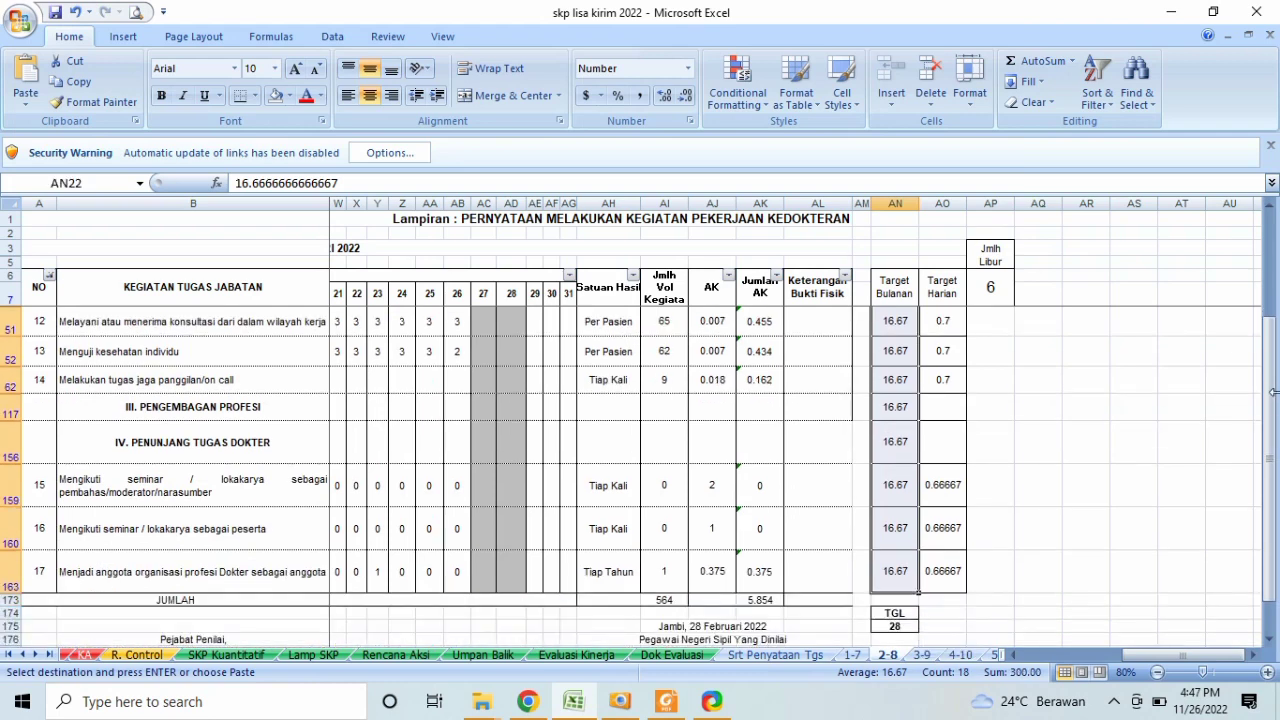
pyautogui.press('Return')
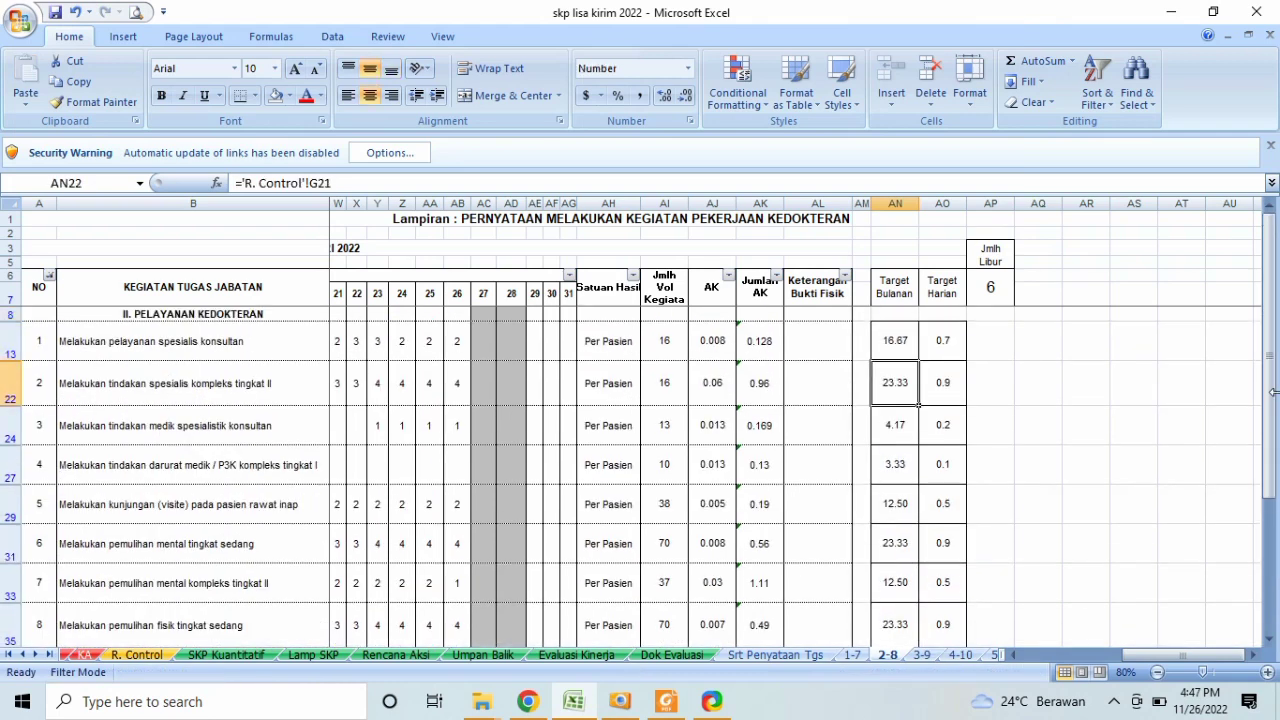
pyautogui.click(902, 426)
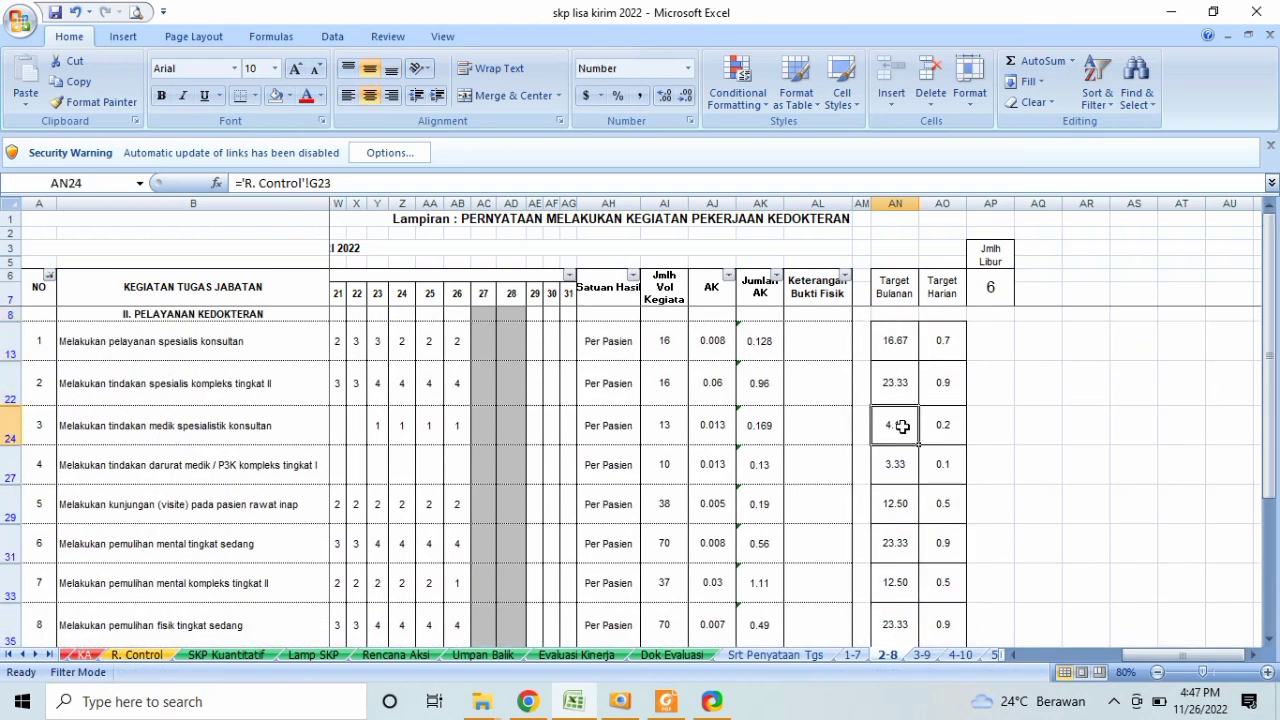
pyautogui.press('Down')
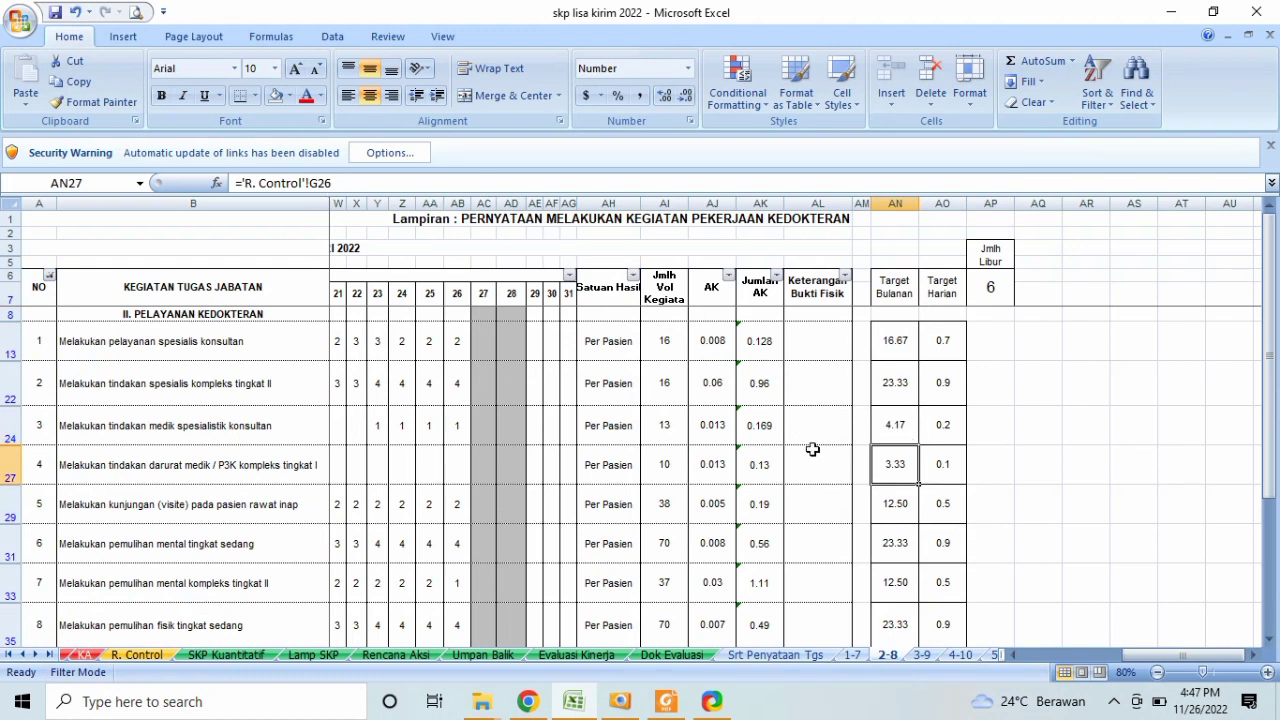
pyautogui.click(892, 504)
pyautogui.click(895, 342)
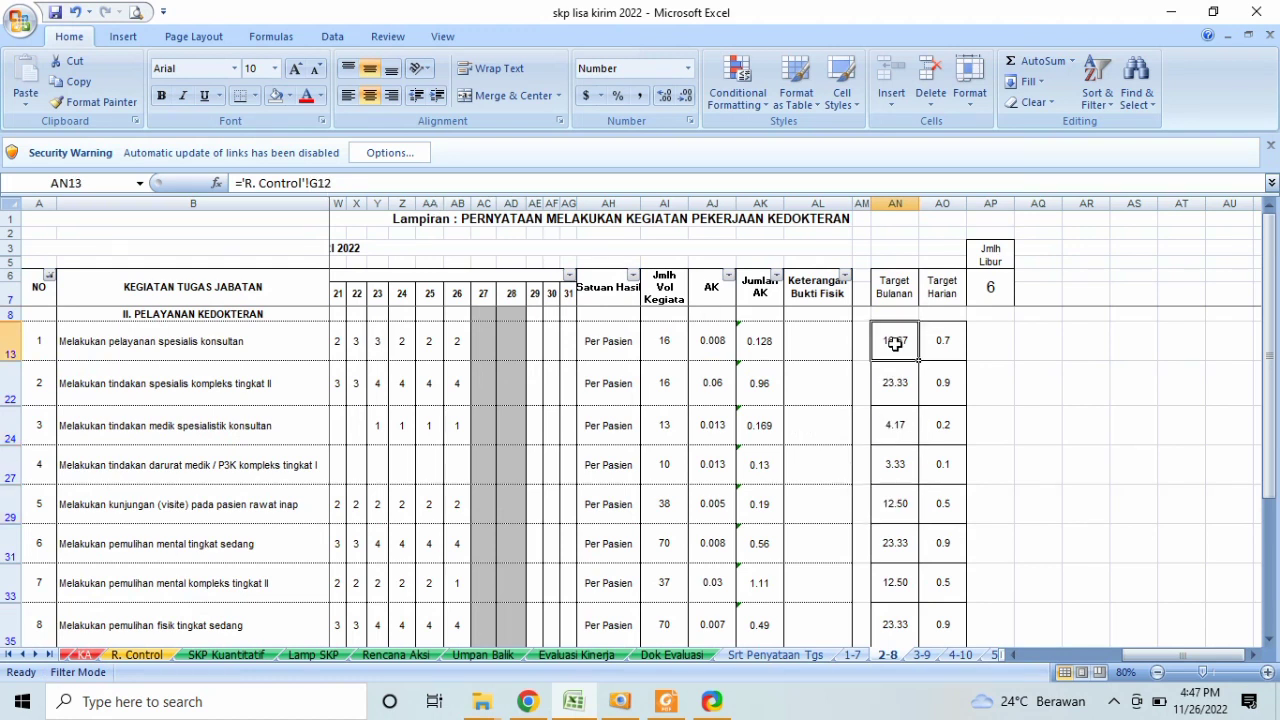
# Step: Set the Jmlh Vol Kegiatan on sheet 2-8 to 23 in AI22, 4 in AI24 and 3 in AI27
pyautogui.click(664, 383)
pyautogui.write('23')
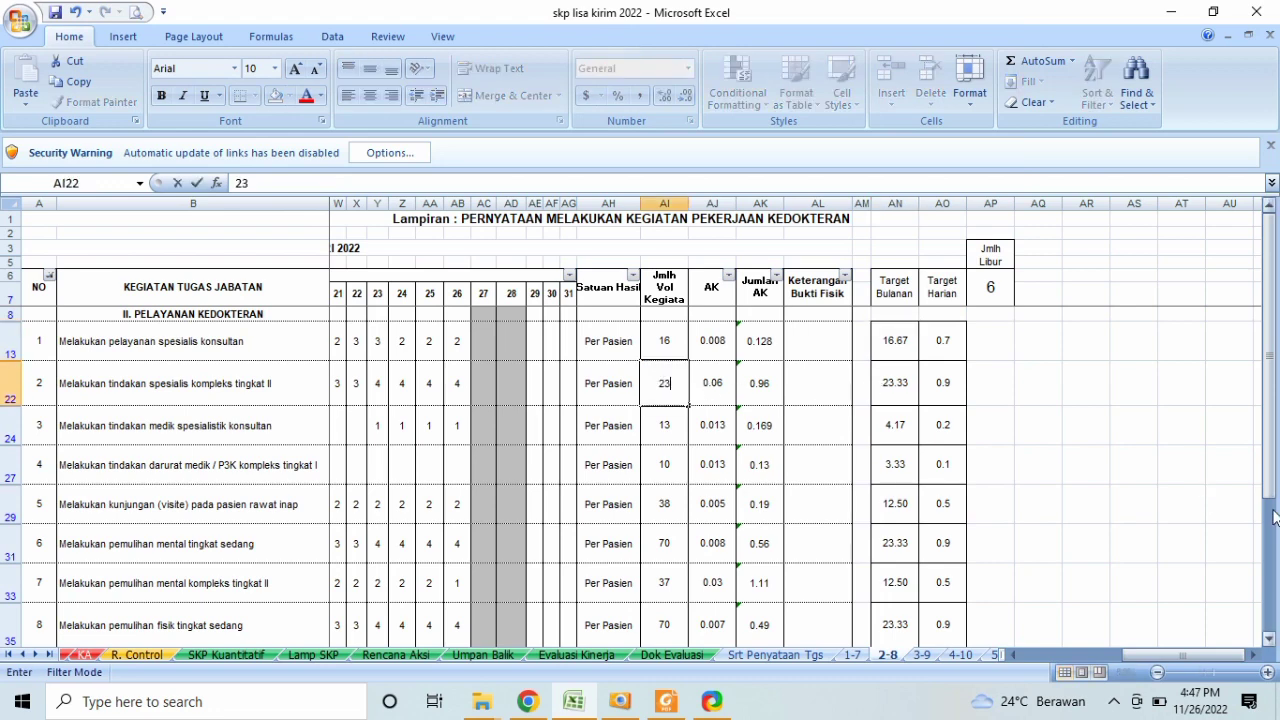
pyautogui.press('Return')
pyautogui.write('3')
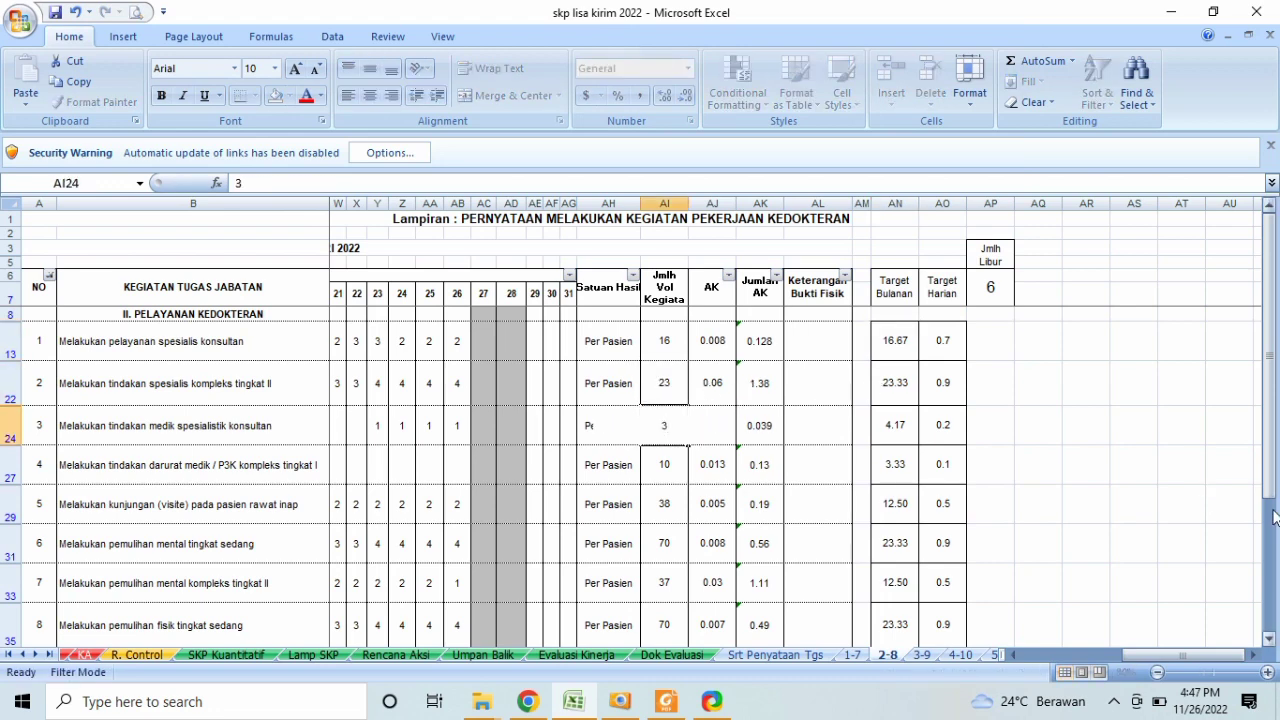
pyautogui.press('Return')
pyautogui.press('Up')
pyautogui.write('4')
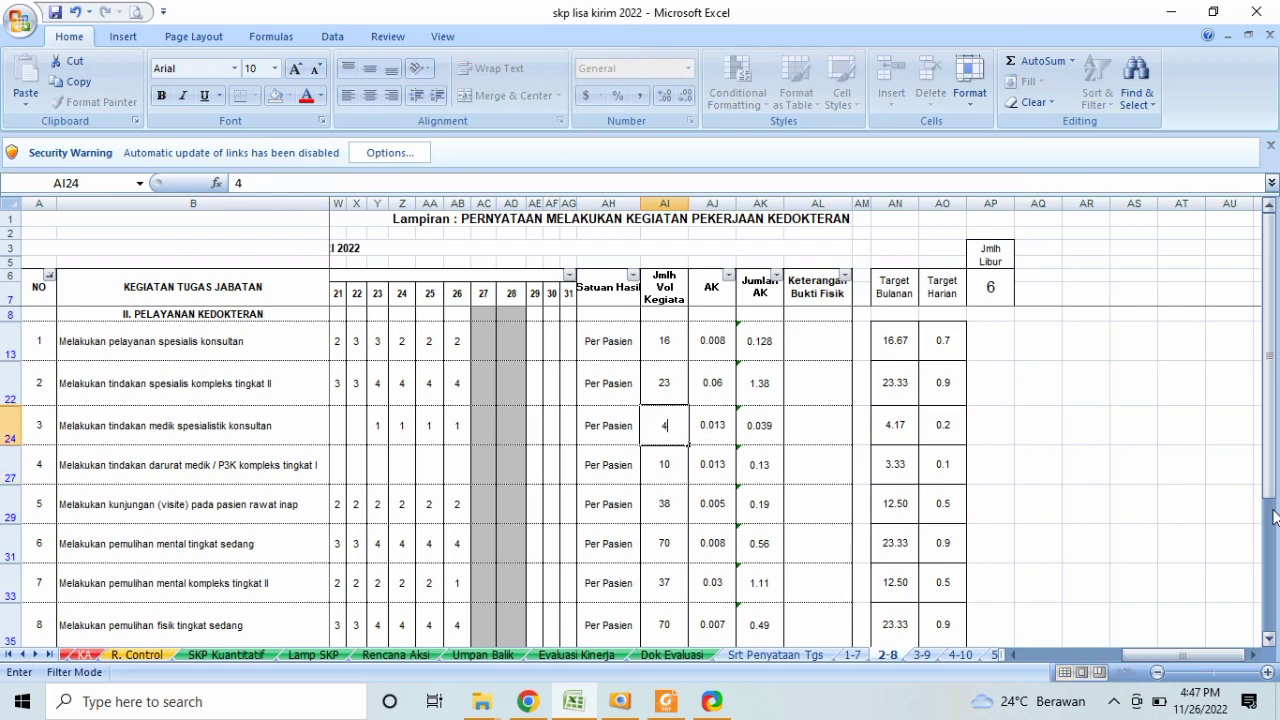
pyautogui.press('Return')
pyautogui.write('3')
pyautogui.press('Return')
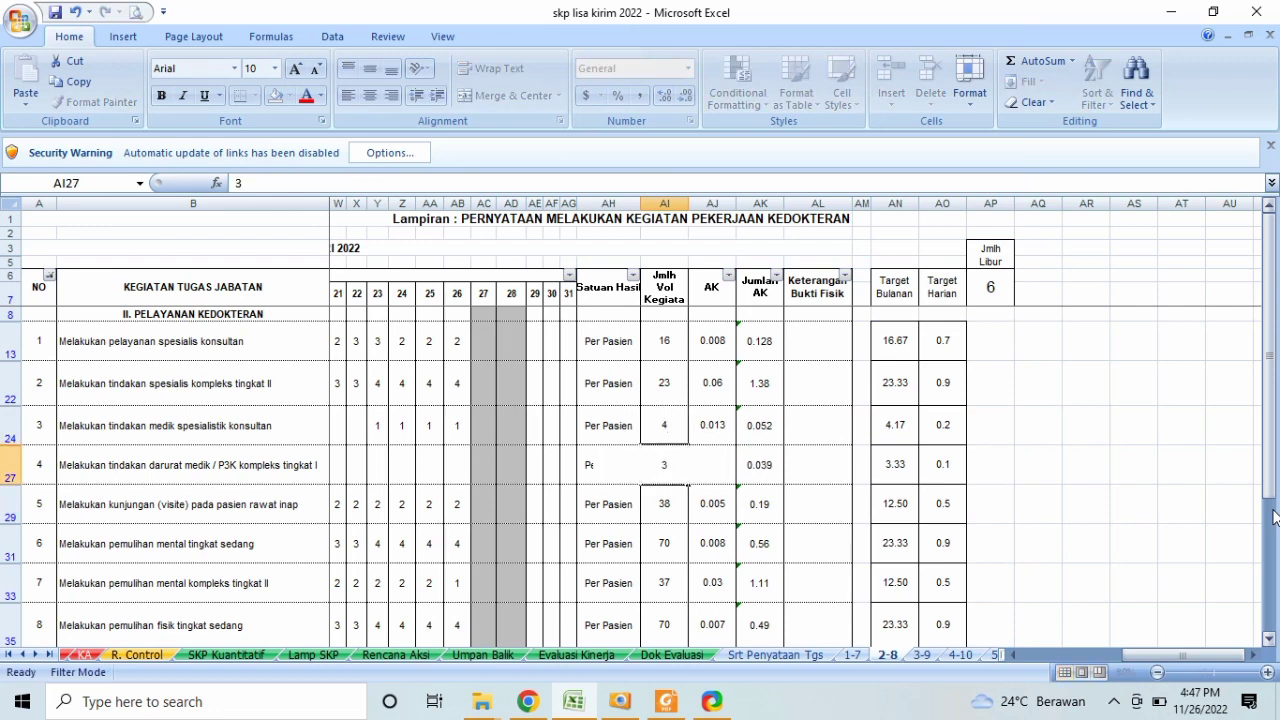
# Step: Set the fifth activity's Jmlh Vol Kegiatan in AI29 on sheet 2-8 to 12, following its Target Bulanan
pyautogui.click(907, 516)
pyautogui.press('Left')
pyautogui.press('Left')
pyautogui.press('Left')
pyautogui.press('Left')
pyautogui.press('Left')
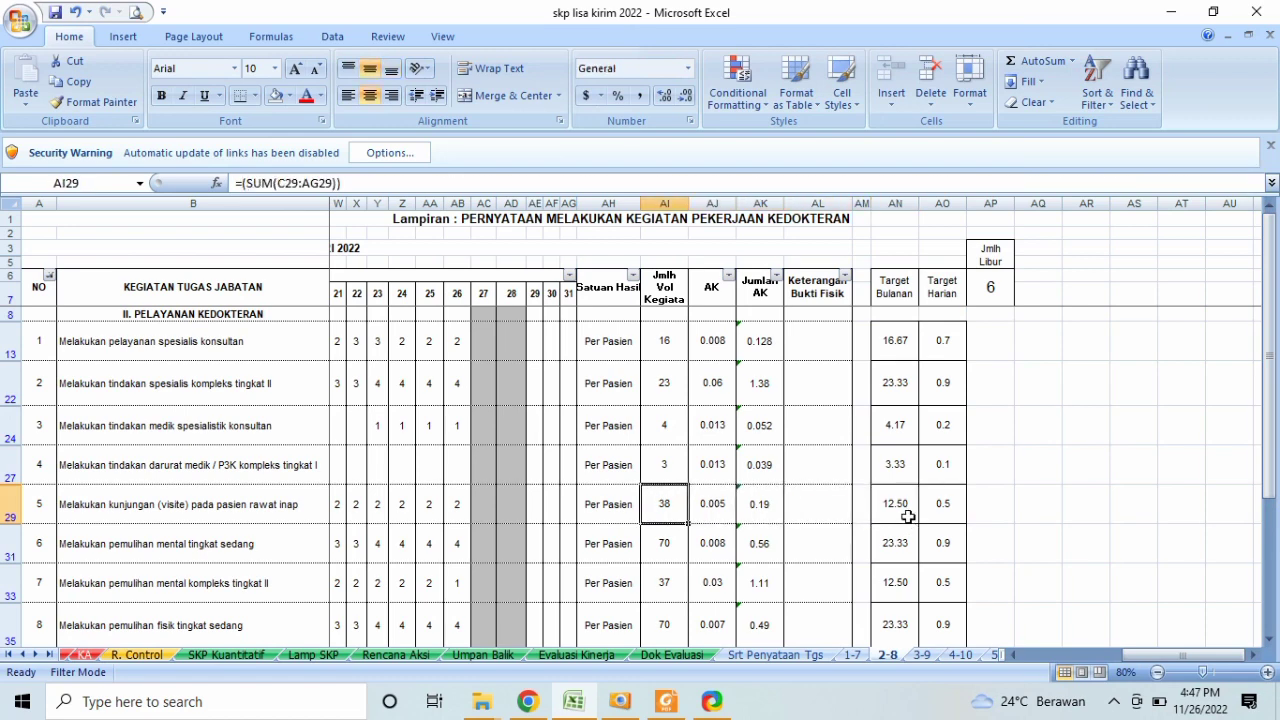
pyautogui.write('12')
pyautogui.press('Right')
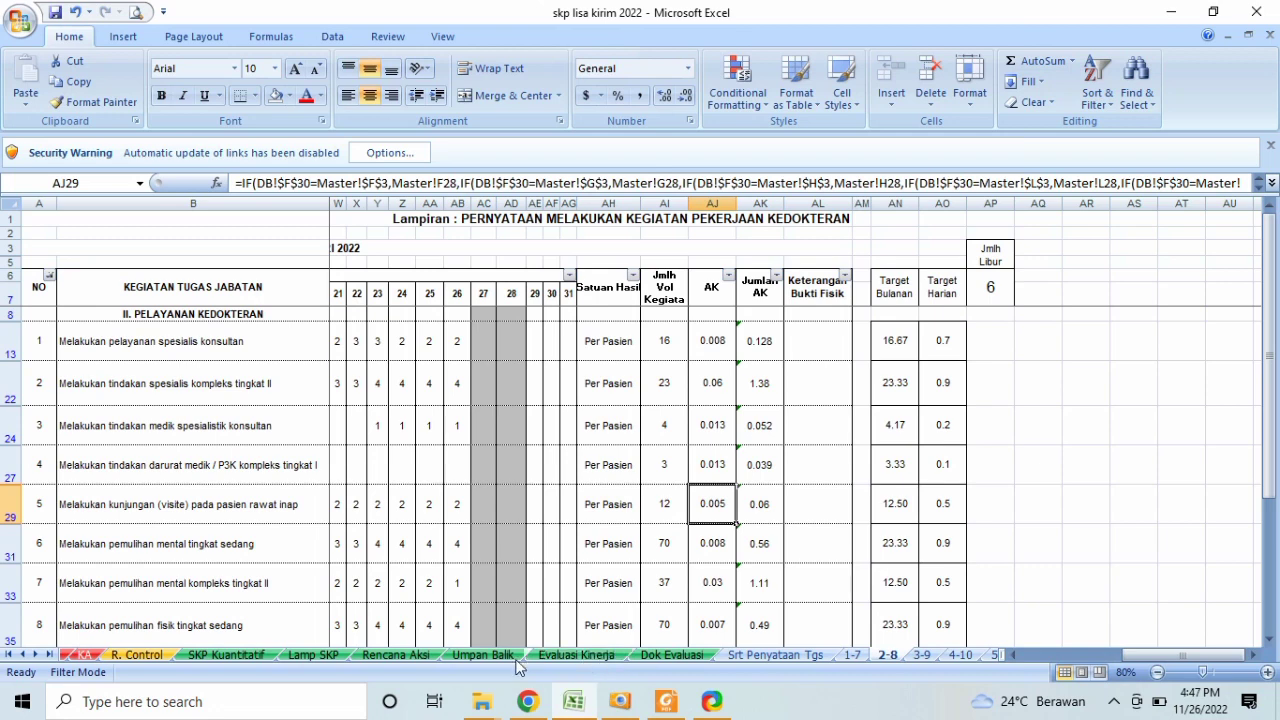
# Step: Copy the linked Target Bulanan formula in AN13 from sheet 2-8 and paste it into AN13 on sheet 3-9
pyautogui.click(922, 656)
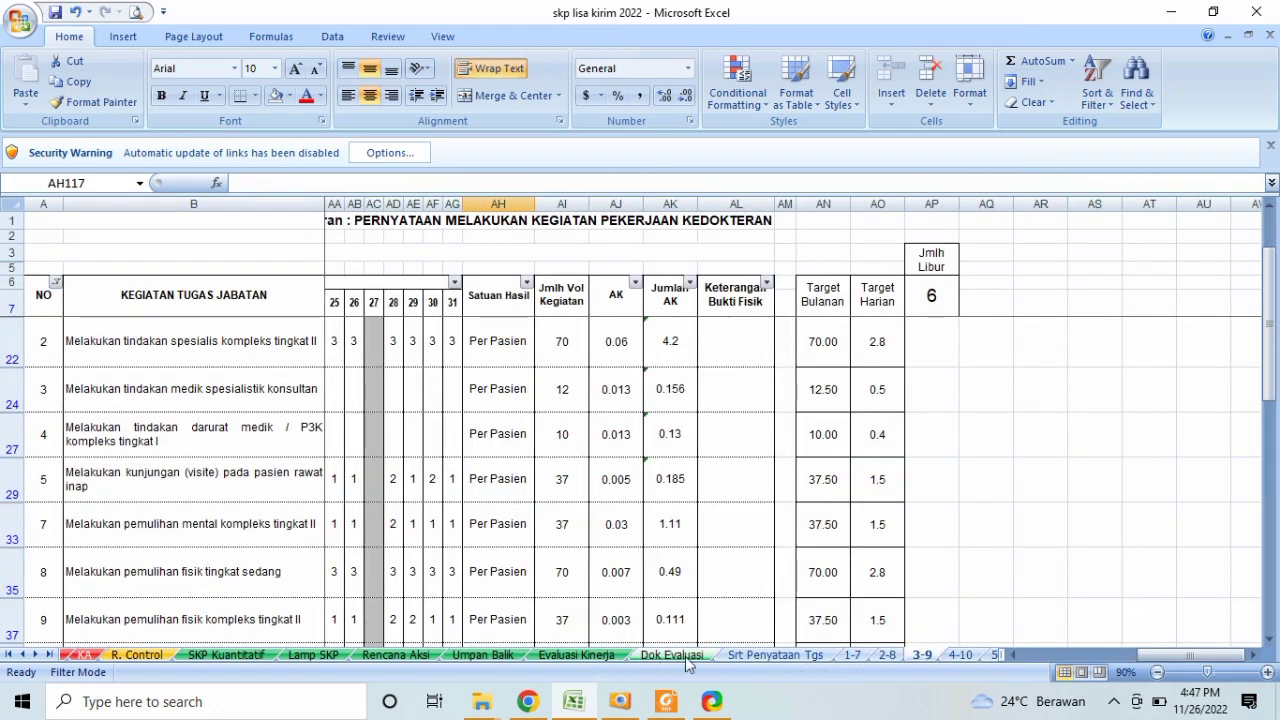
pyautogui.click(886, 656)
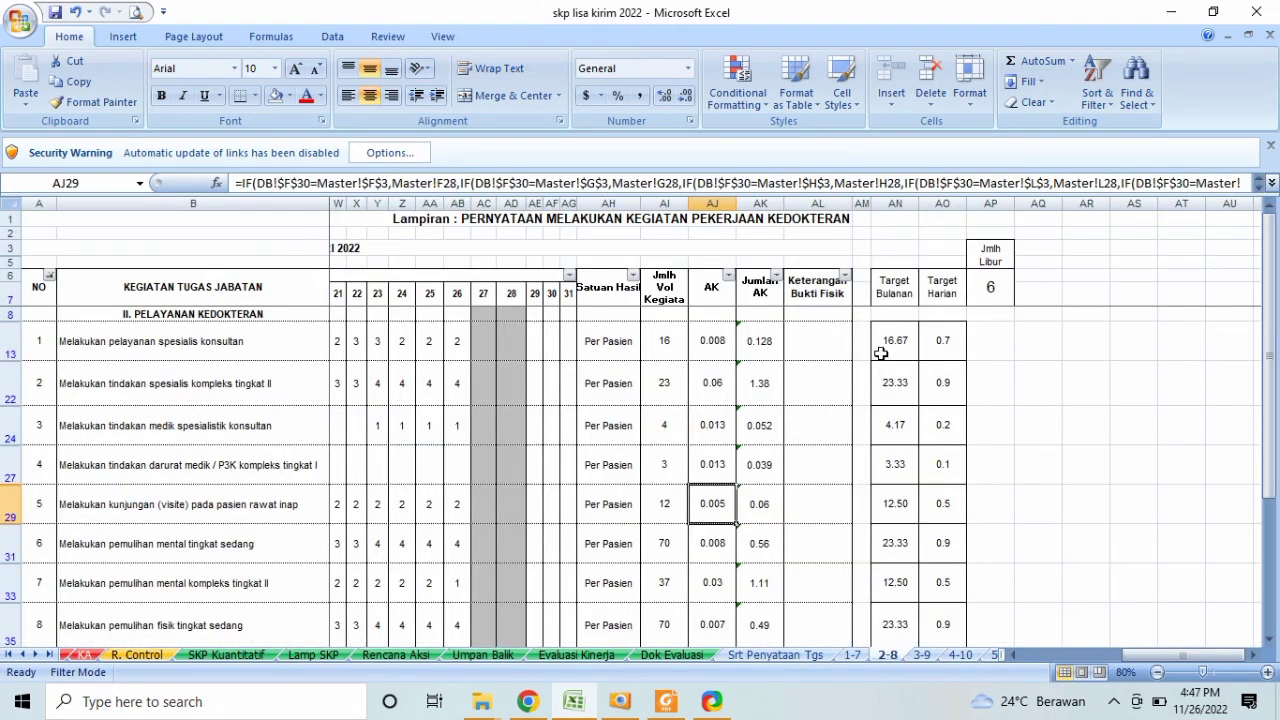
pyautogui.click(898, 287)
pyautogui.press('Down')
pyautogui.press('Down')
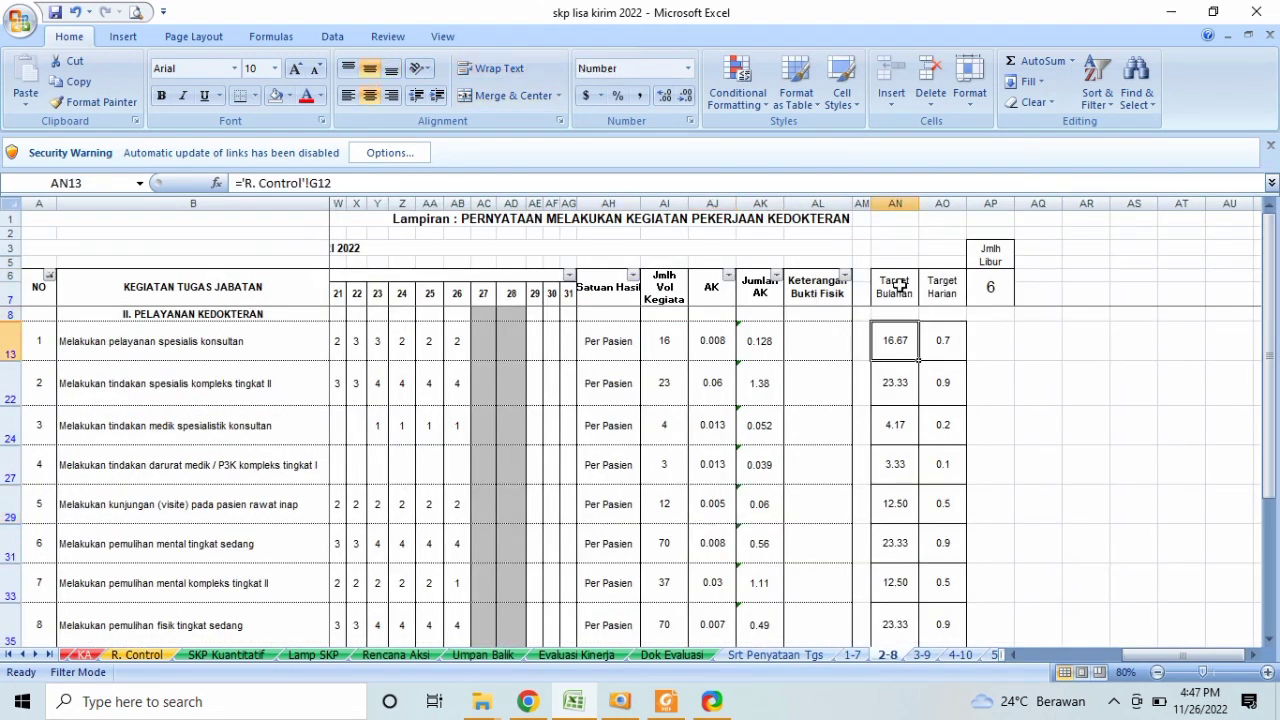
pyautogui.hotkey('ctrl', 'c')
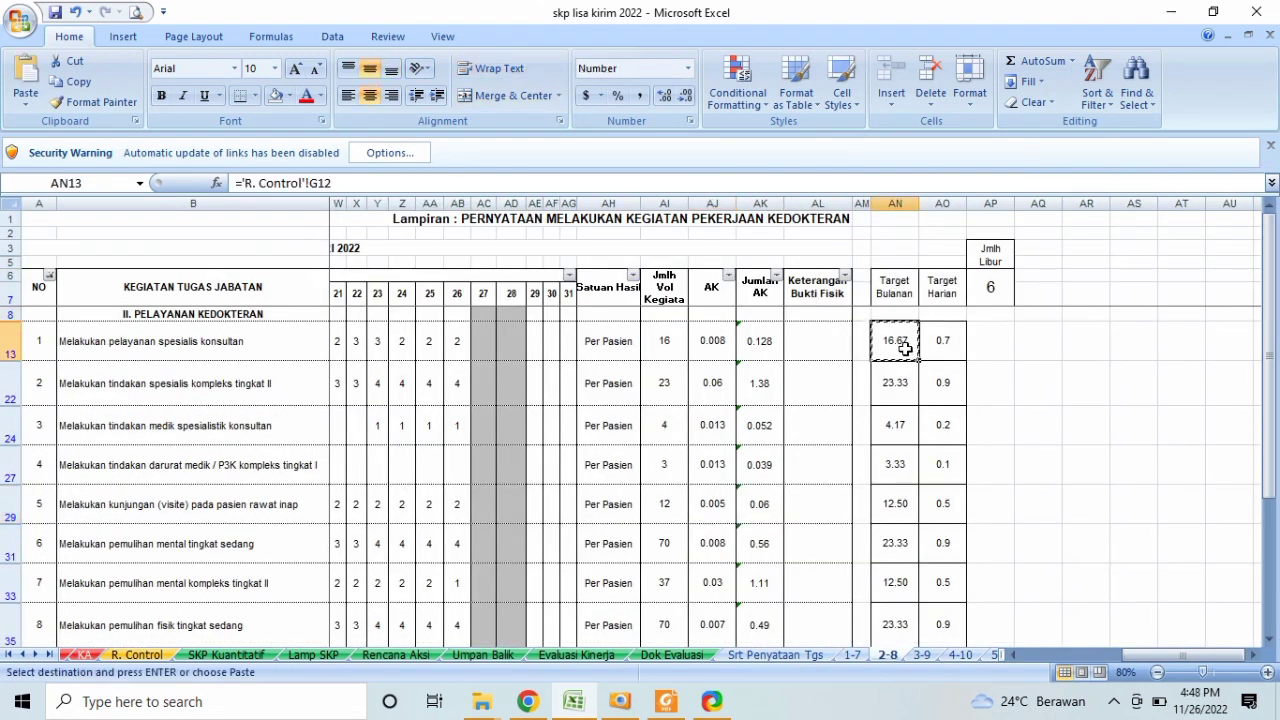
pyautogui.click(921, 655)
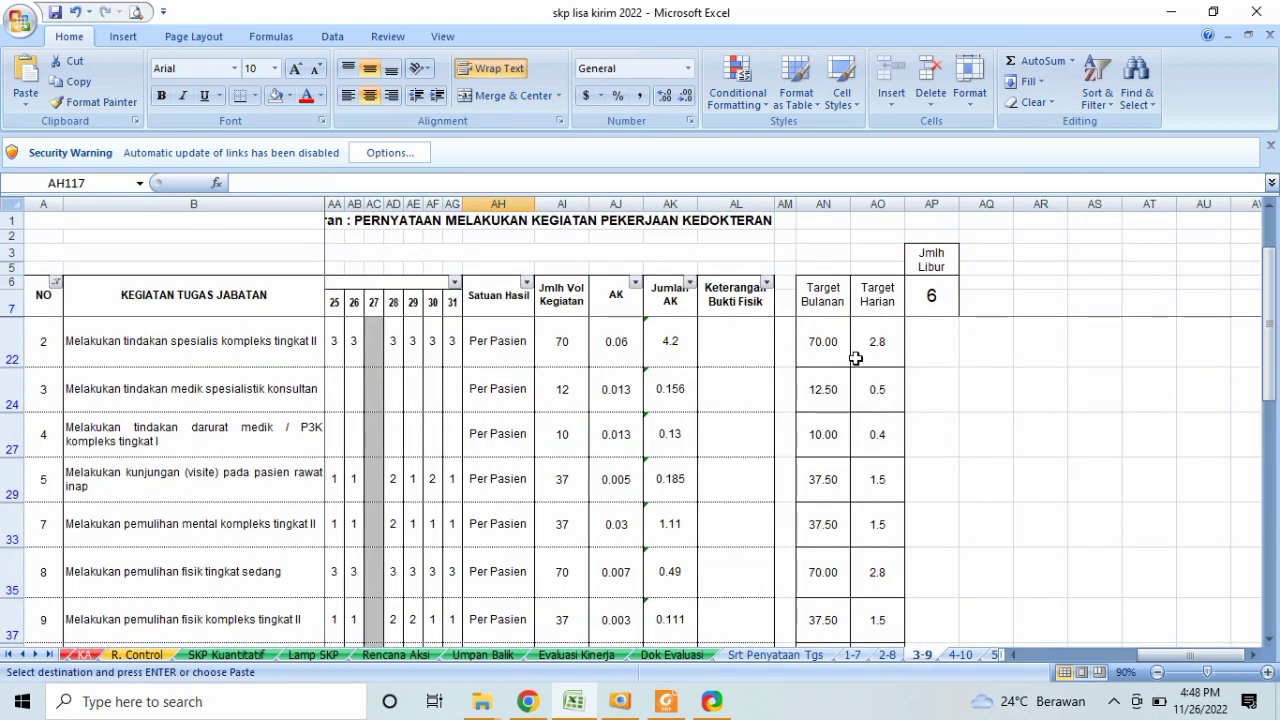
pyautogui.click(817, 287)
pyautogui.press('Down')
pyautogui.press('Down')
pyautogui.press('Up')
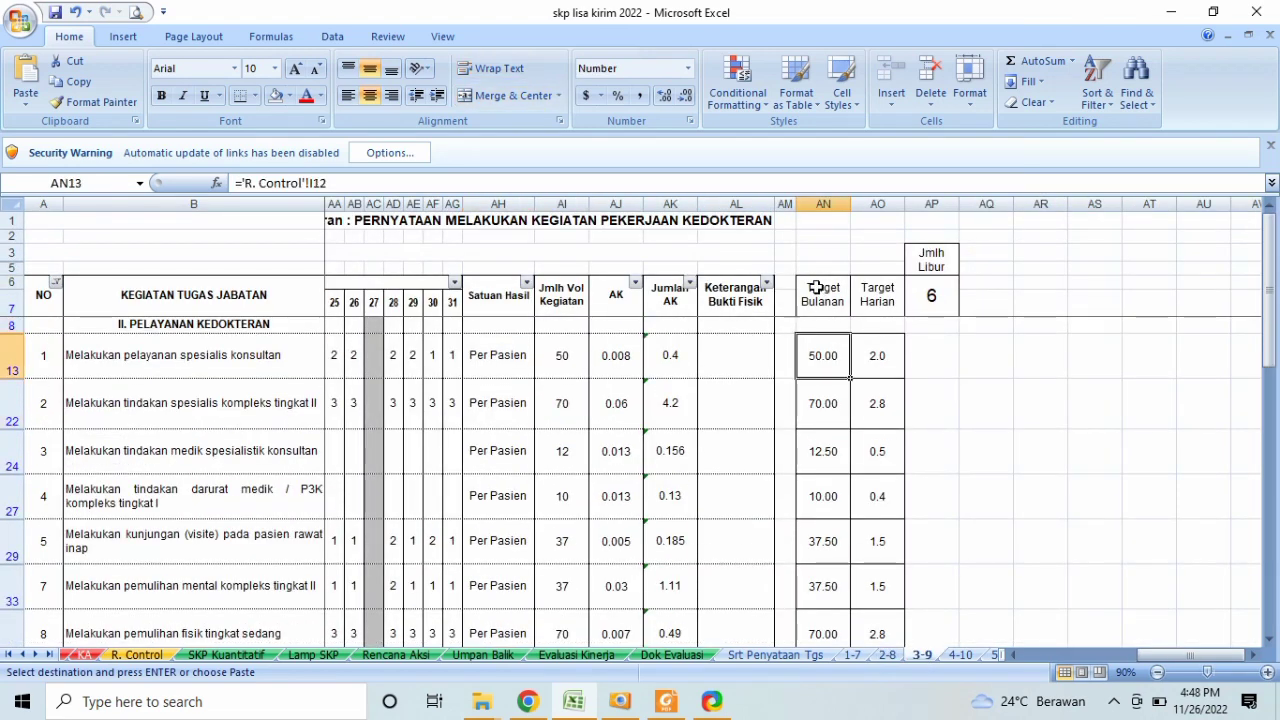
pyautogui.hotkey('ctrl', 'v')
pyautogui.press('Escape')
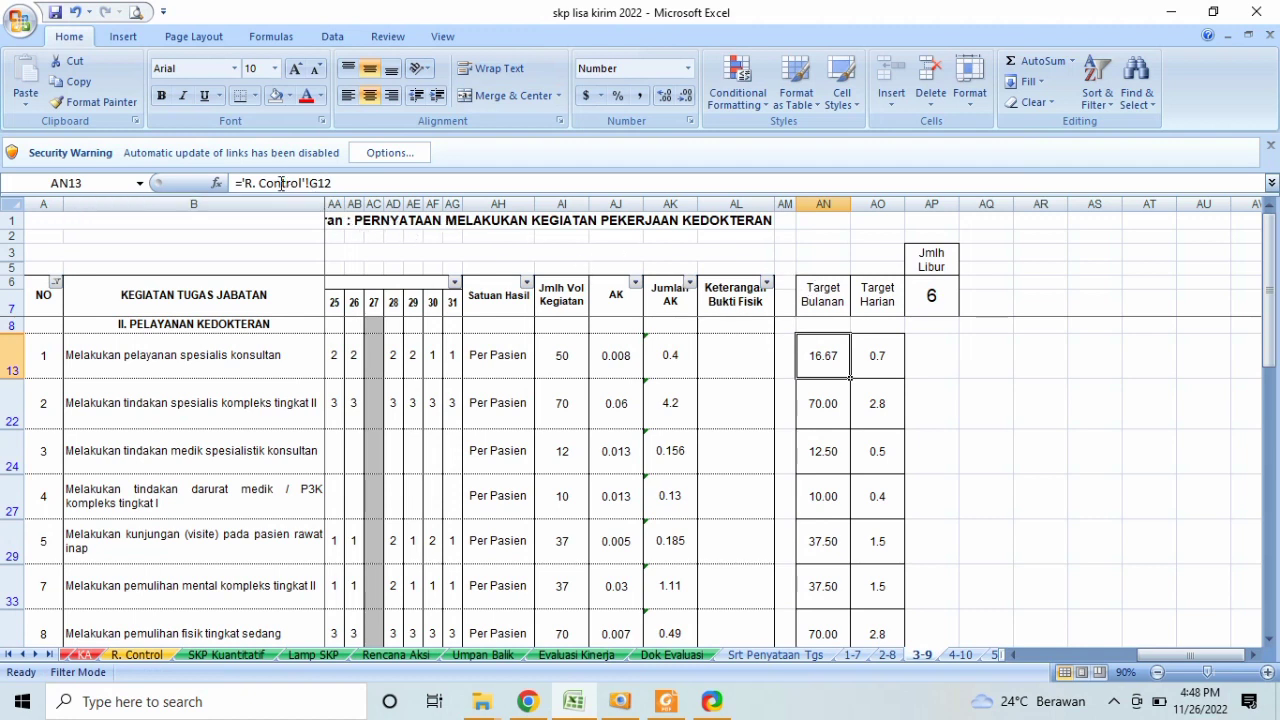
# Step: Copy the linked Target Bulanan formula in AN13 on sheet 3-9 down to AN22 through AN163
pyautogui.click(821, 402)
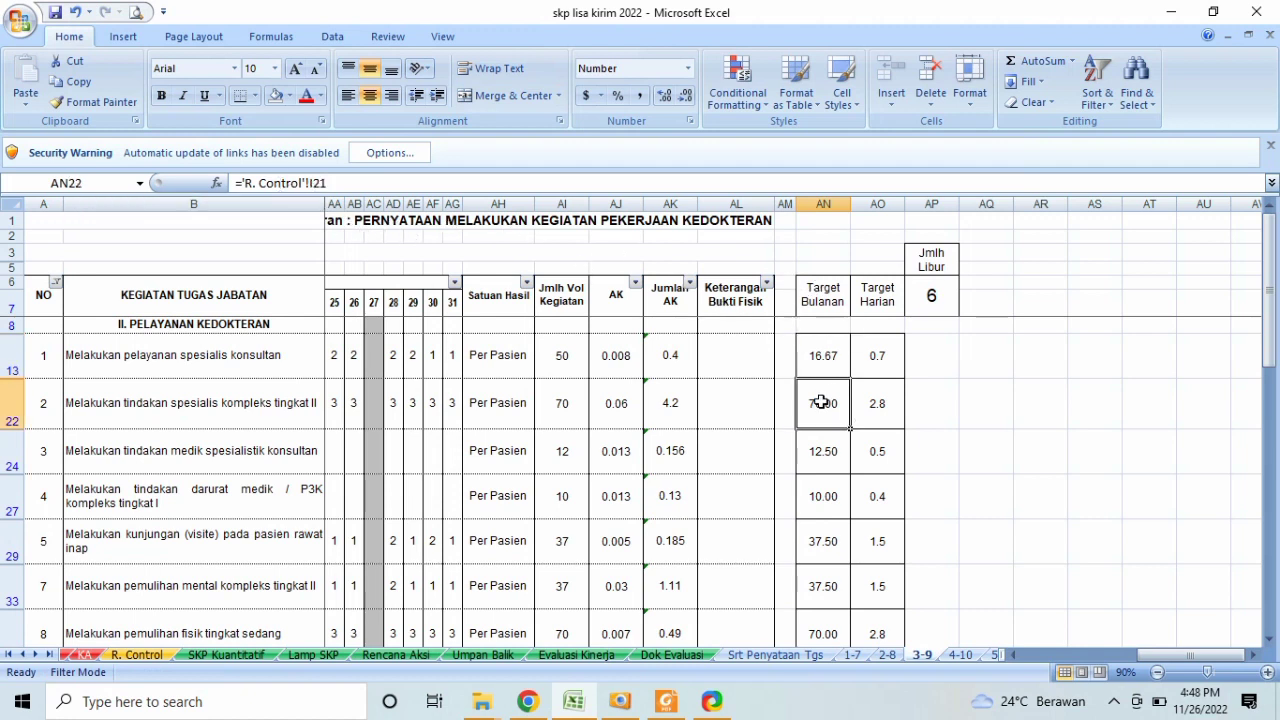
pyautogui.click(821, 363)
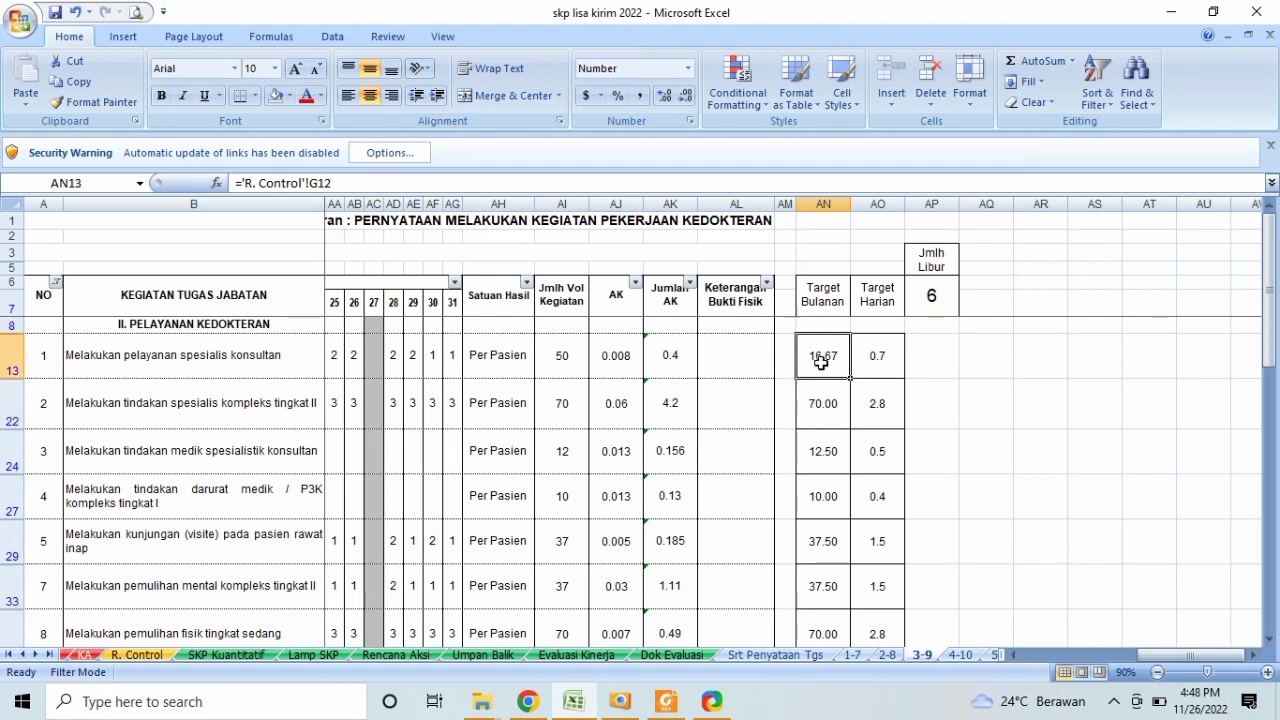
pyautogui.hotkey('ctrl', 'c')
pyautogui.press('Down')
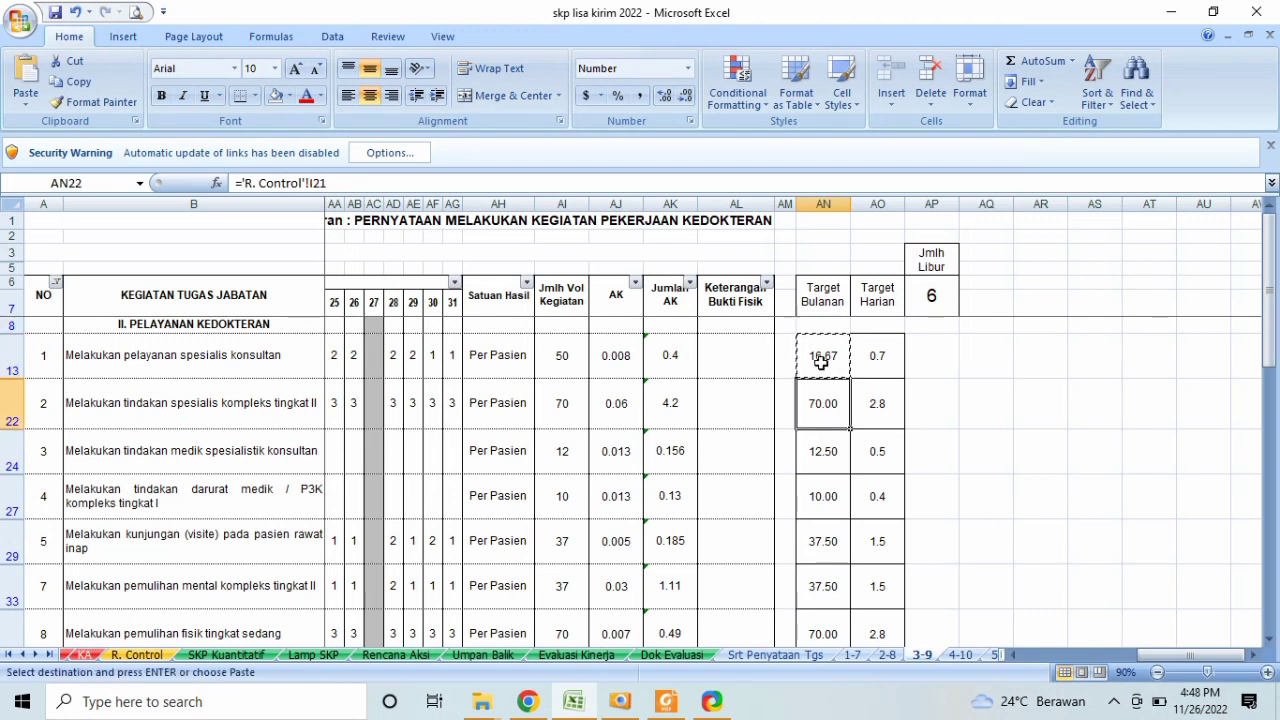
pyautogui.hotkey('shift', 'Down')
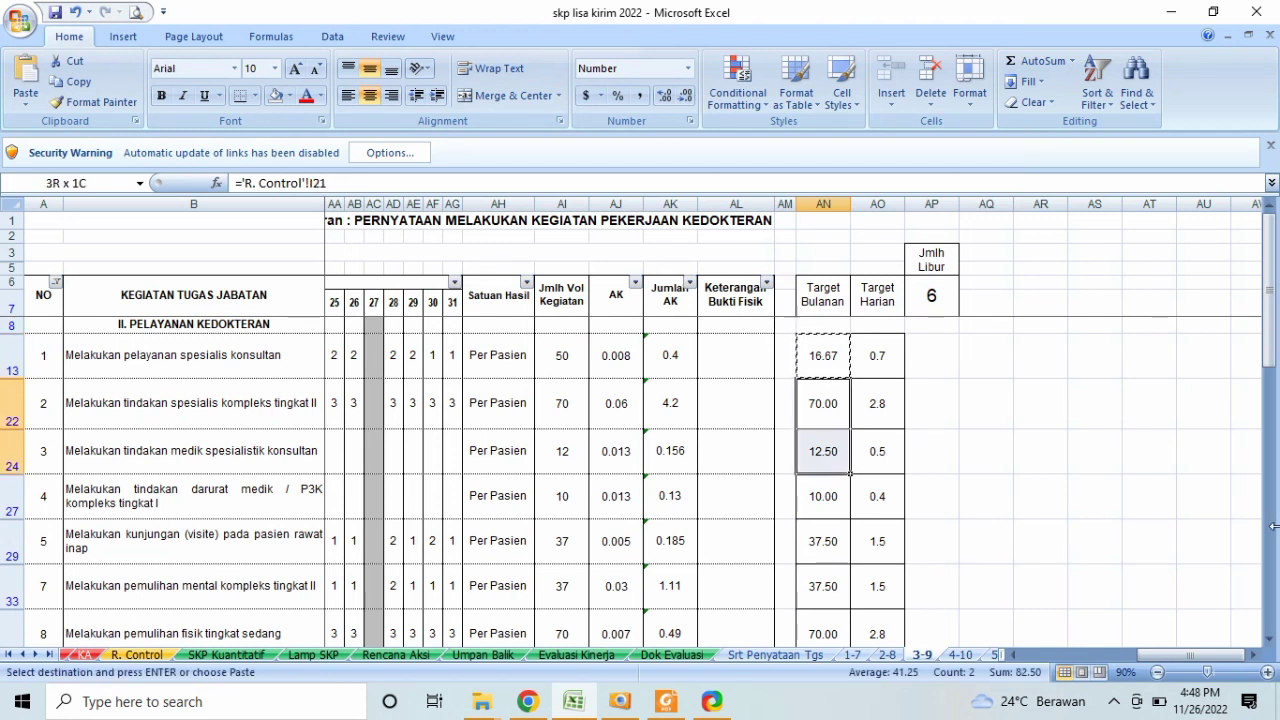
pyautogui.hotkey('shift', 'Down')
pyautogui.hotkey('shift', 'Down')
pyautogui.hotkey('shift', 'Down')
pyautogui.hotkey('shift', 'Down')
pyautogui.hotkey('shift', 'Down')
pyautogui.hotkey('shift', 'Down')
pyautogui.hotkey('shift', 'Down')
pyautogui.hotkey('shift', 'Down')
pyautogui.hotkey('shift', 'Down')
pyautogui.hotkey('shift', 'Down')
pyautogui.hotkey('shift', 'Down')
pyautogui.hotkey('shift', 'Down')
pyautogui.hotkey('shift', 'Down')
pyautogui.hotkey('shift', 'Down')
pyautogui.hotkey('shift', 'Down')
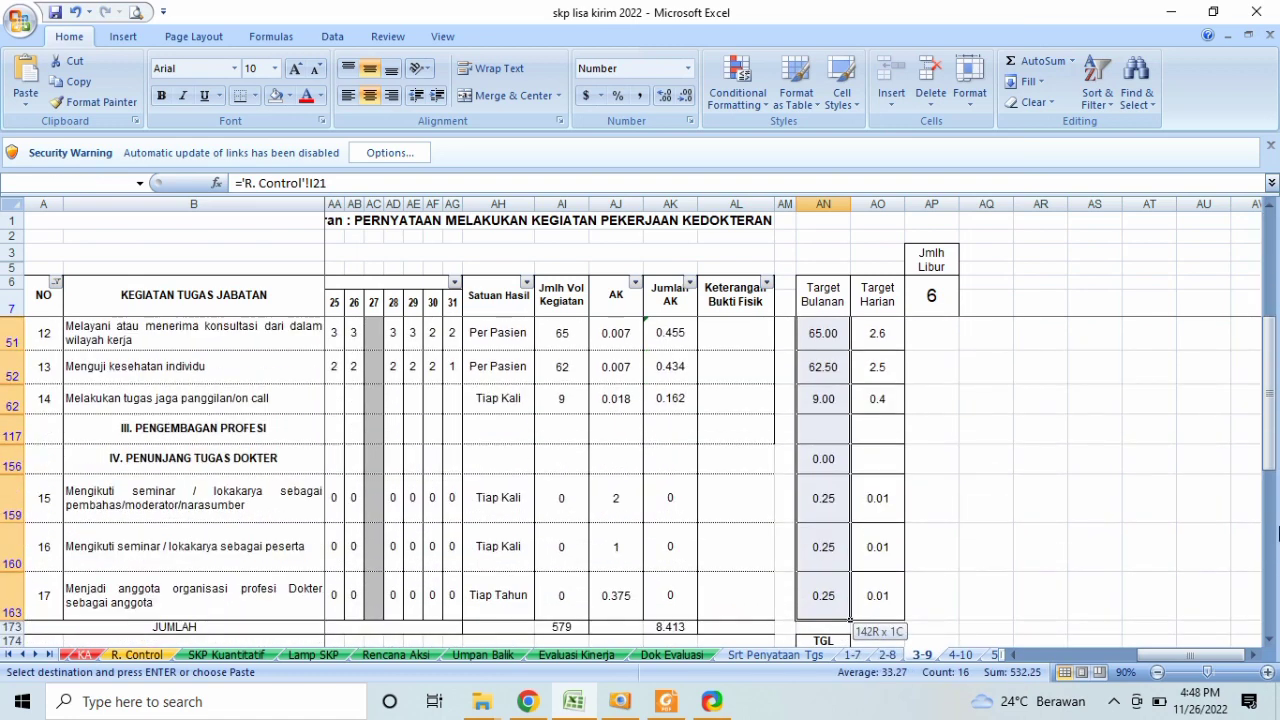
pyautogui.press('Return')
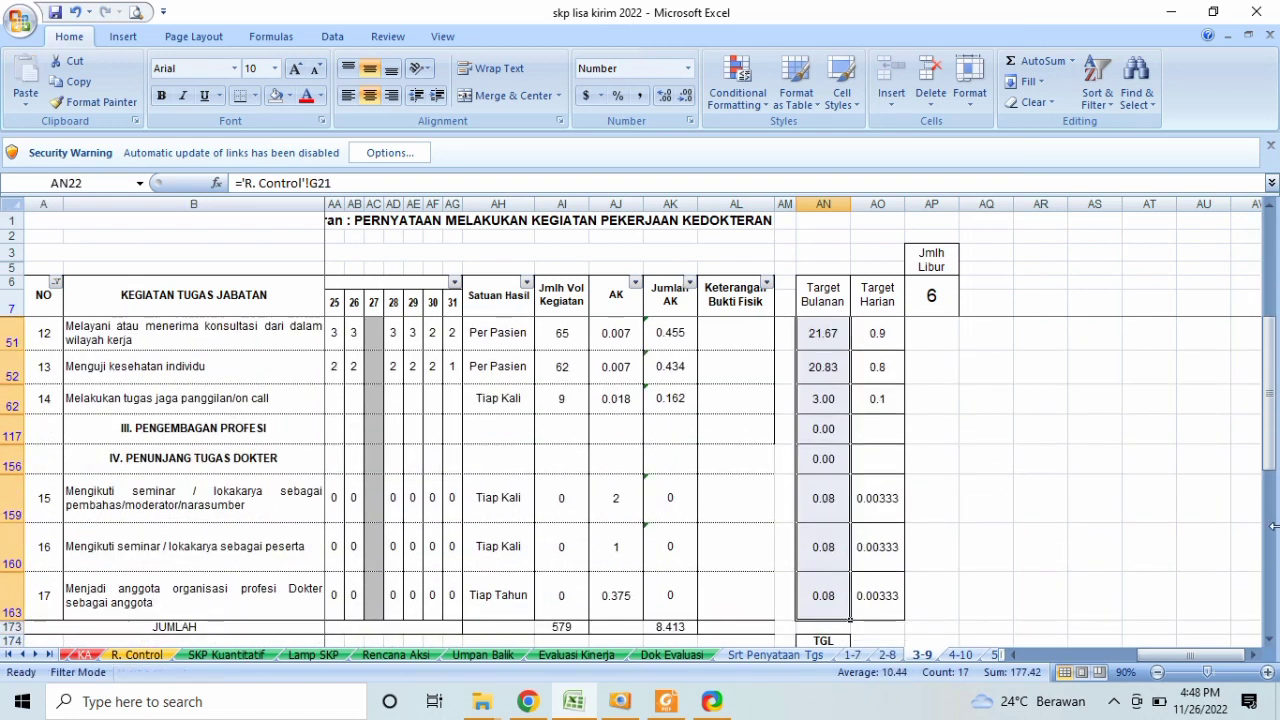
# Step: Set the Jmlh Vol Kegiatan on sheet 3-9 to 16 in AI13 and 23 in AI22, following the Target Bulanan
pyautogui.press('Up')
pyautogui.press('Up')
pyautogui.press('Down')
pyautogui.press('Down')
pyautogui.press('Left')
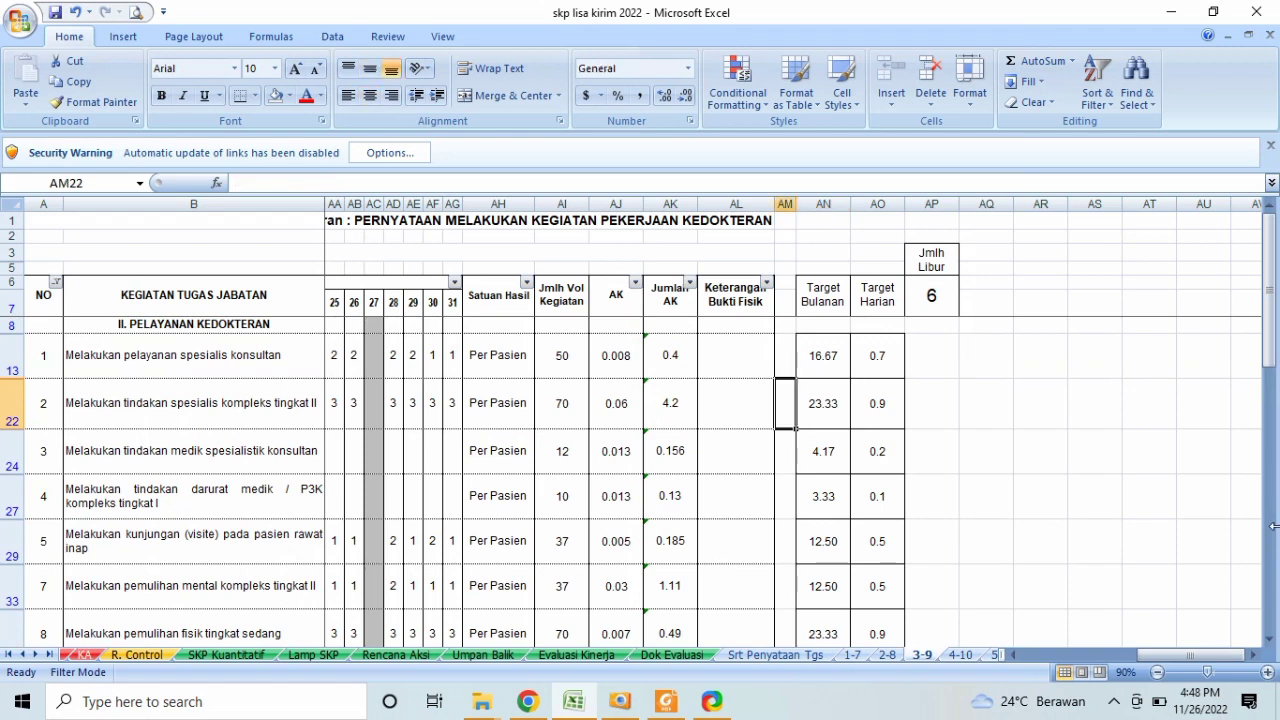
pyautogui.press('Up')
pyautogui.press('Left')
pyautogui.press('Left')
pyautogui.press('Left')
pyautogui.press('Left')
pyautogui.write('16')
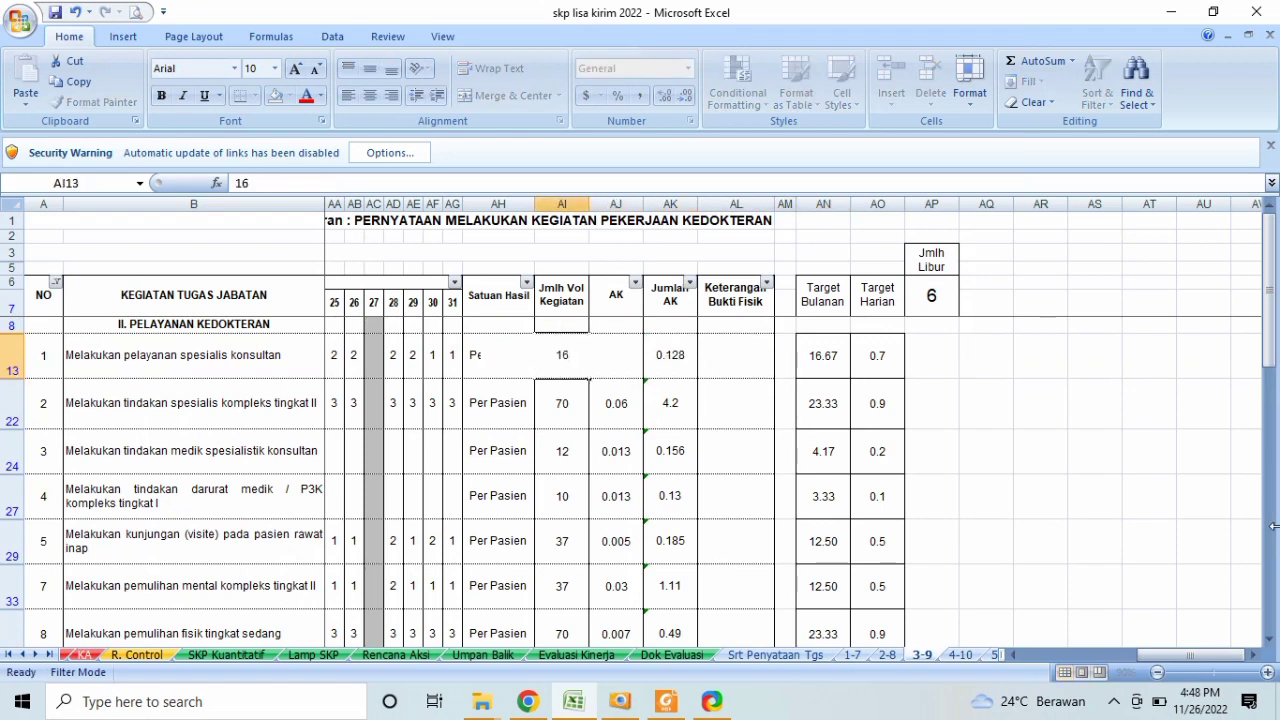
pyautogui.press('Return')
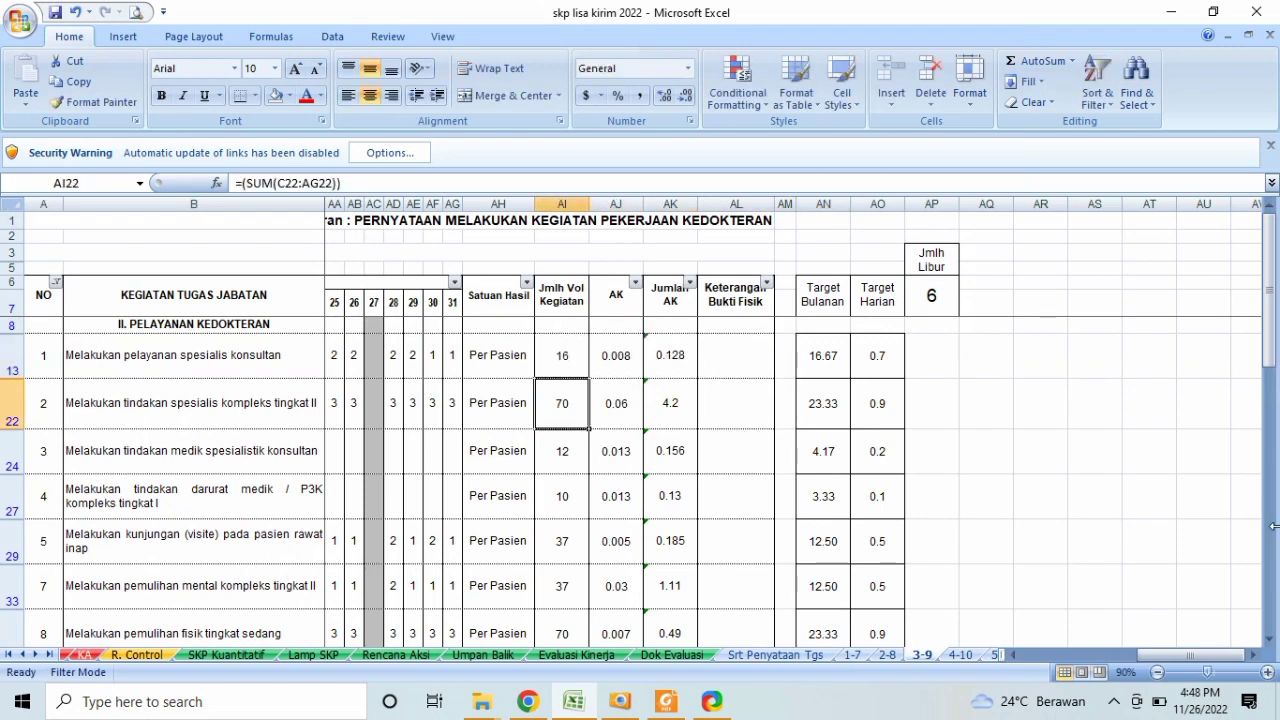
pyautogui.write('23')
pyautogui.press('Return')
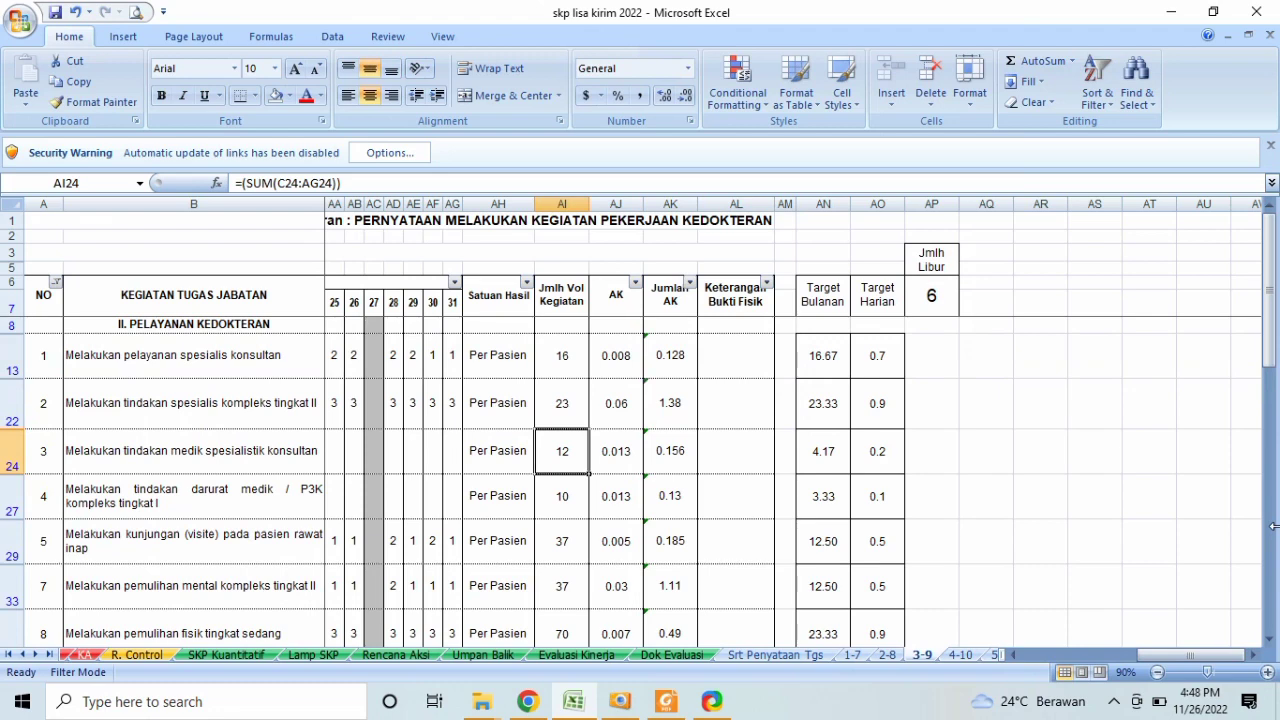
# Step: Set the Jmlh Vol Kegiatan on sheet 3-9 to 4 in AI24, 3 in AI27 and 12 in AI29, and check Umpan Balik
pyautogui.write('4')
pyautogui.press('Return')
pyautogui.write('3')
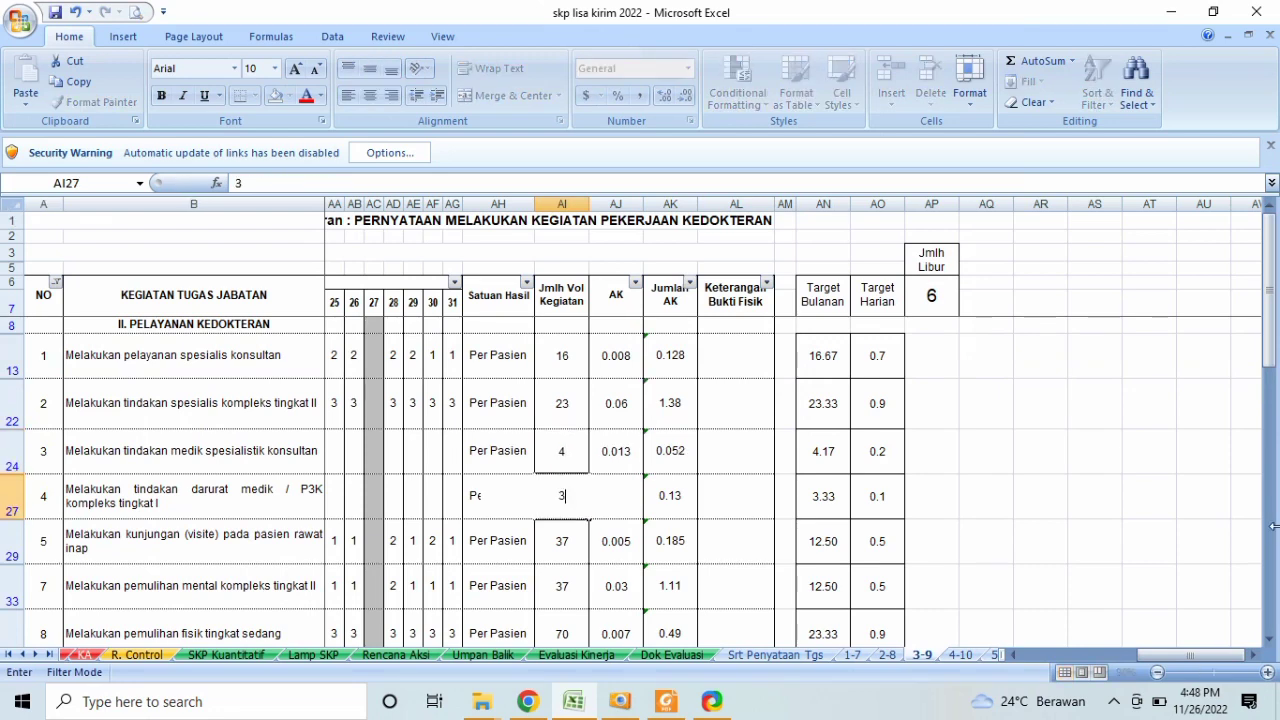
pyautogui.press('Return')
pyautogui.write('12')
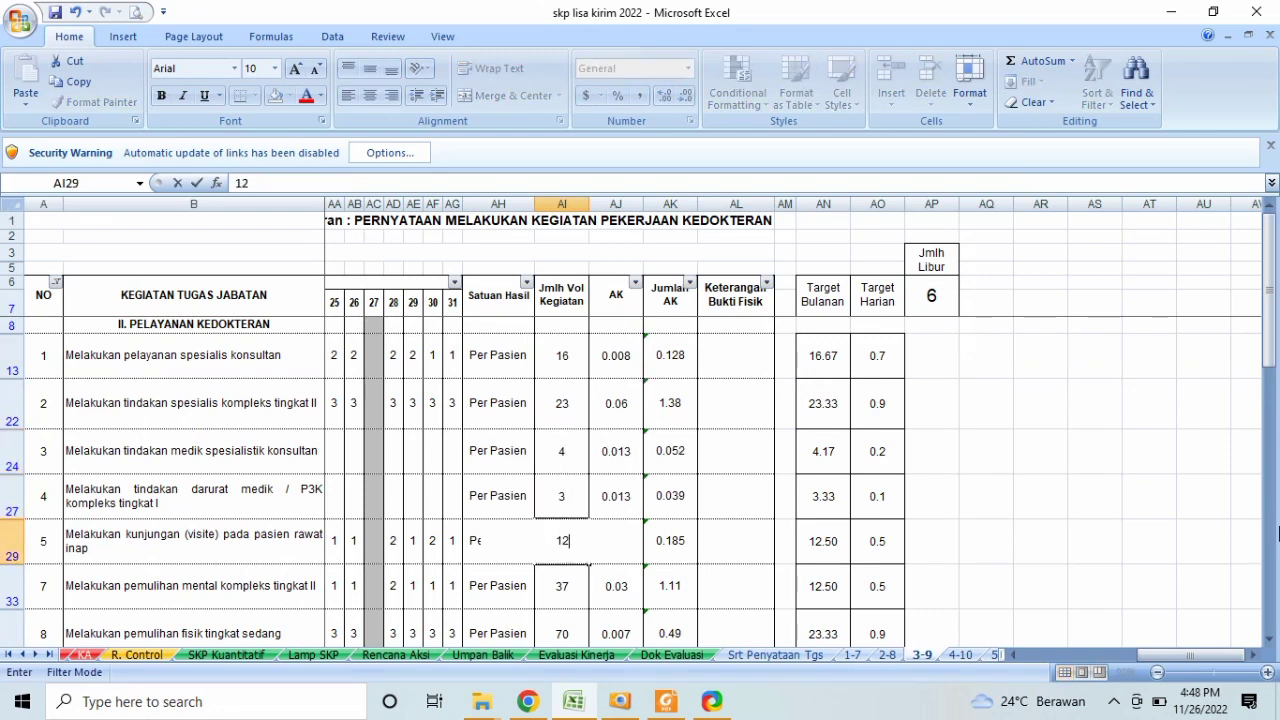
pyautogui.press('Return')
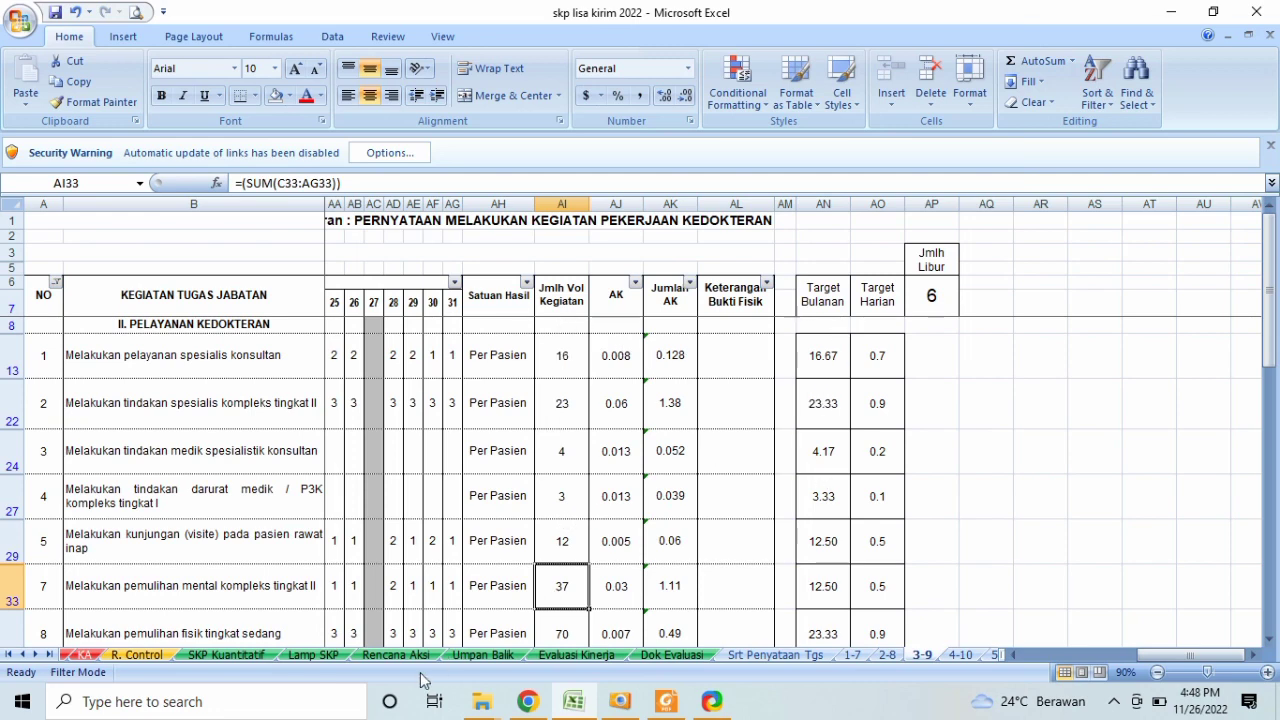
pyautogui.click(468, 654)
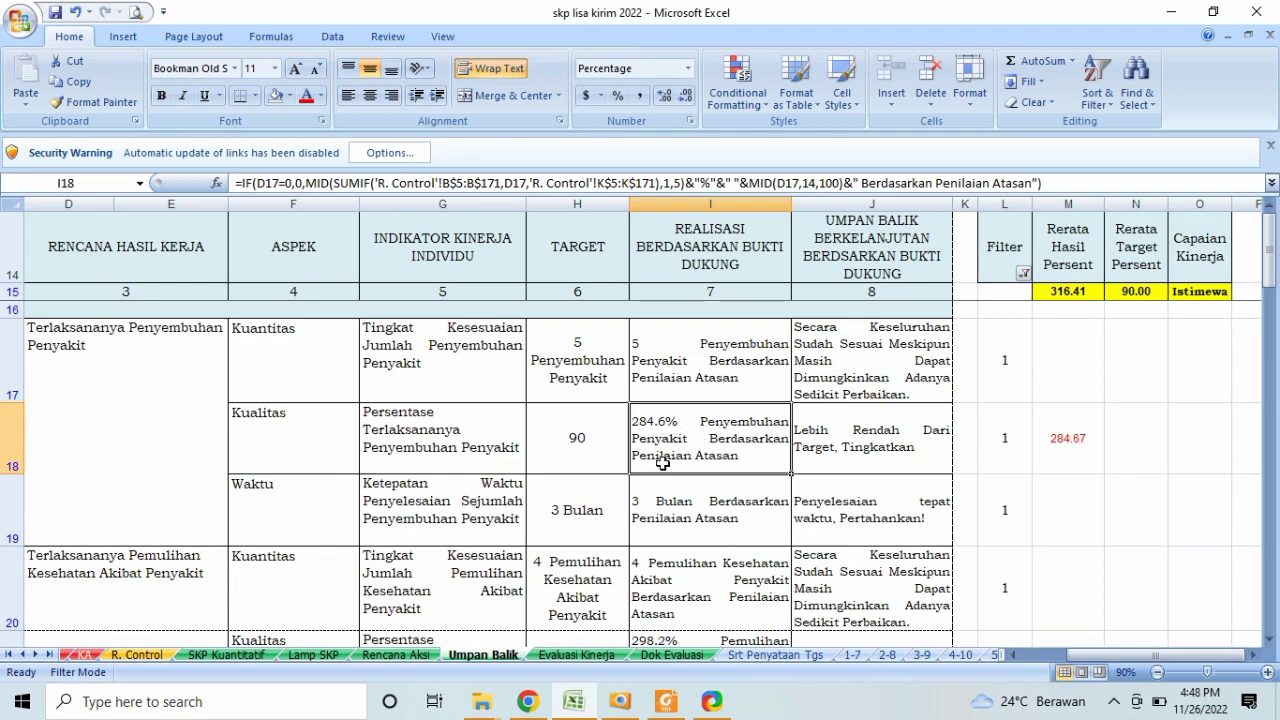
# Step: Restore the Jmlh Vol Kegiatan formulas on sheet 1-7 by copying the SUM formula in AI31 to AI13 through AI29
pyautogui.click(850, 655)
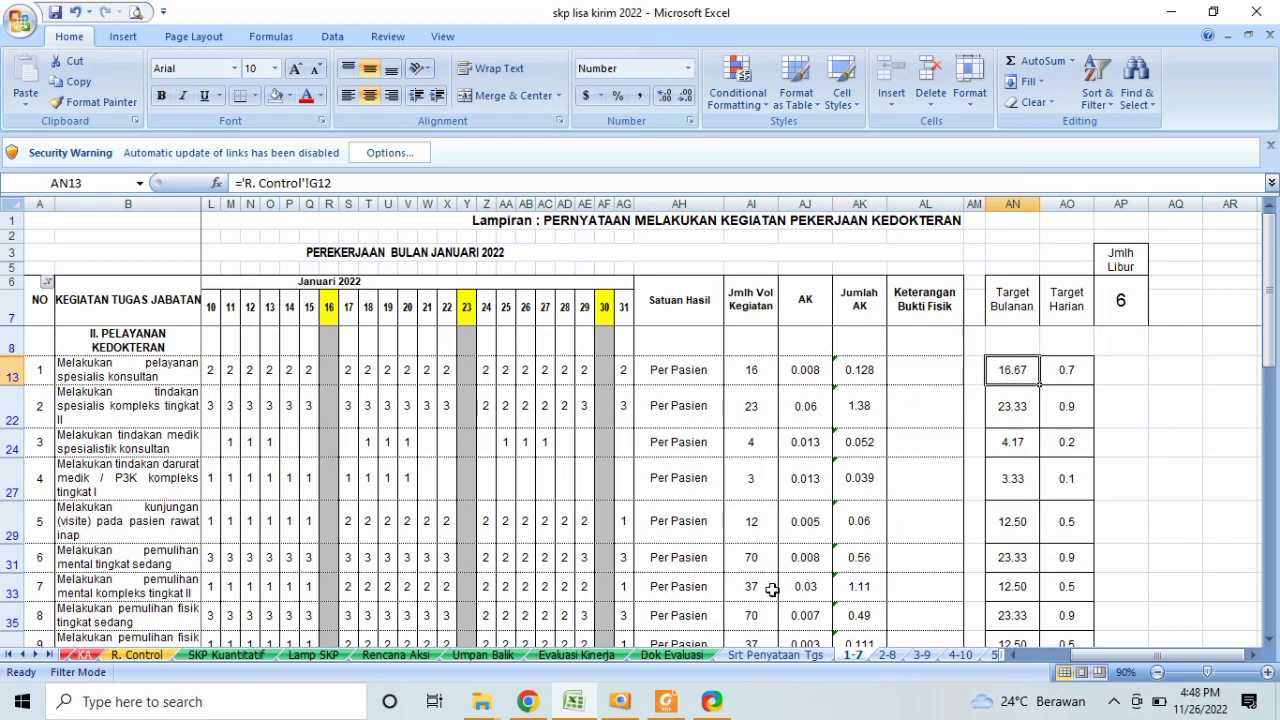
pyautogui.click(751, 564)
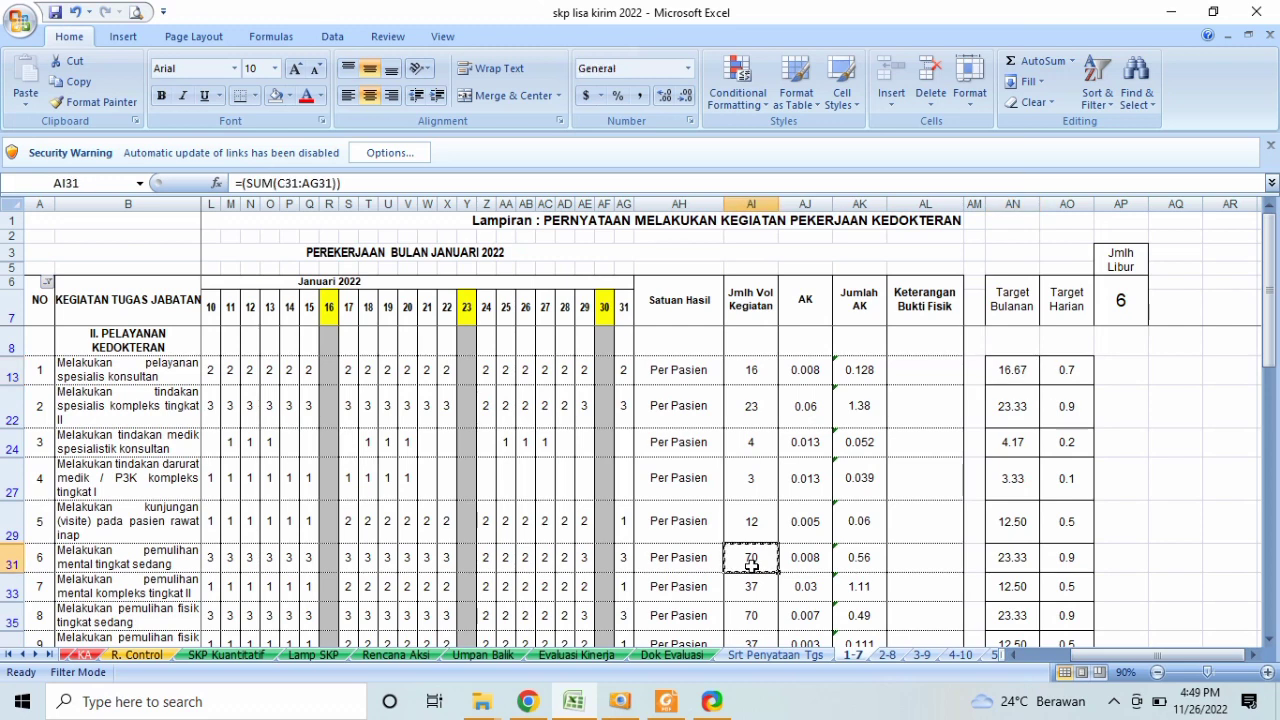
pyautogui.hotkey('ctrl', 'c')
pyautogui.press('Up')
pyautogui.hotkey('shift', 'Up')
pyautogui.hotkey('shift', 'Up')
pyautogui.hotkey('shift', 'Up')
pyautogui.hotkey('shift', 'Up')
pyautogui.hotkey('ctrl', 'v')
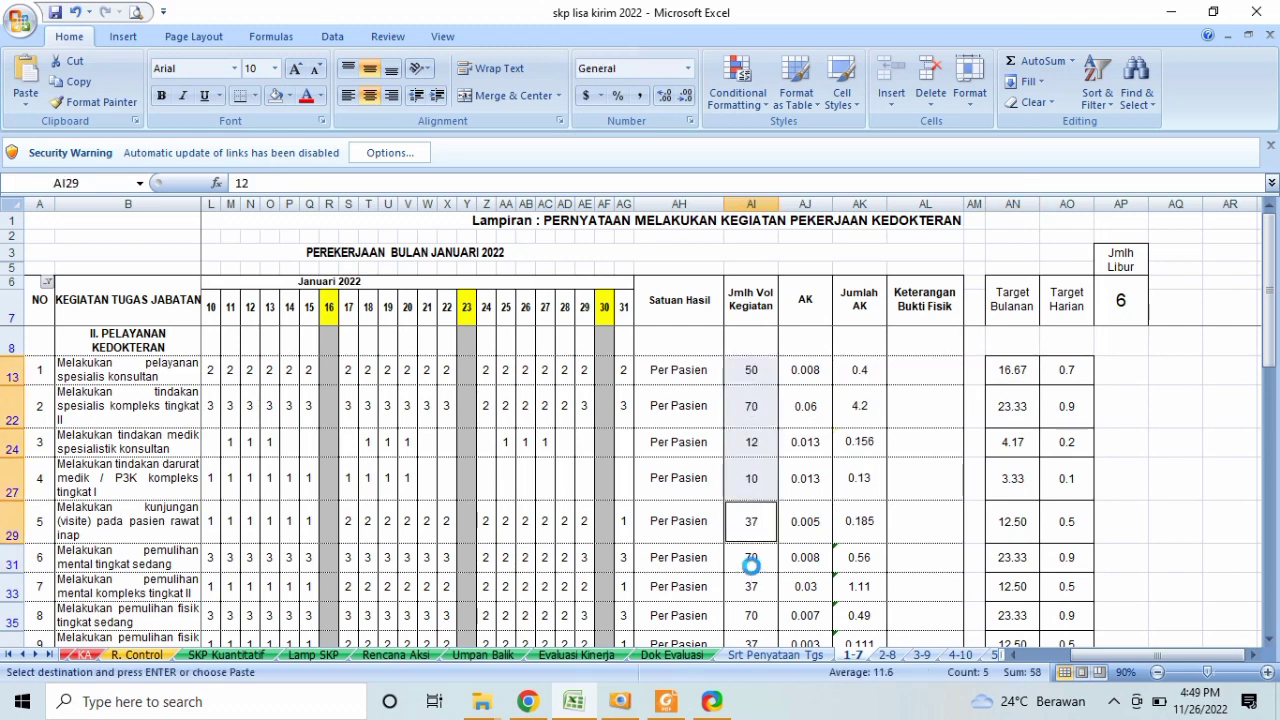
# Step: Check the copied SUM formulas cell by cell in the Jmlh Vol Kegiatan column of sheet 1-7
pyautogui.click(751, 566)
pyautogui.press('Up')
pyautogui.press('Up')
pyautogui.press('Up')
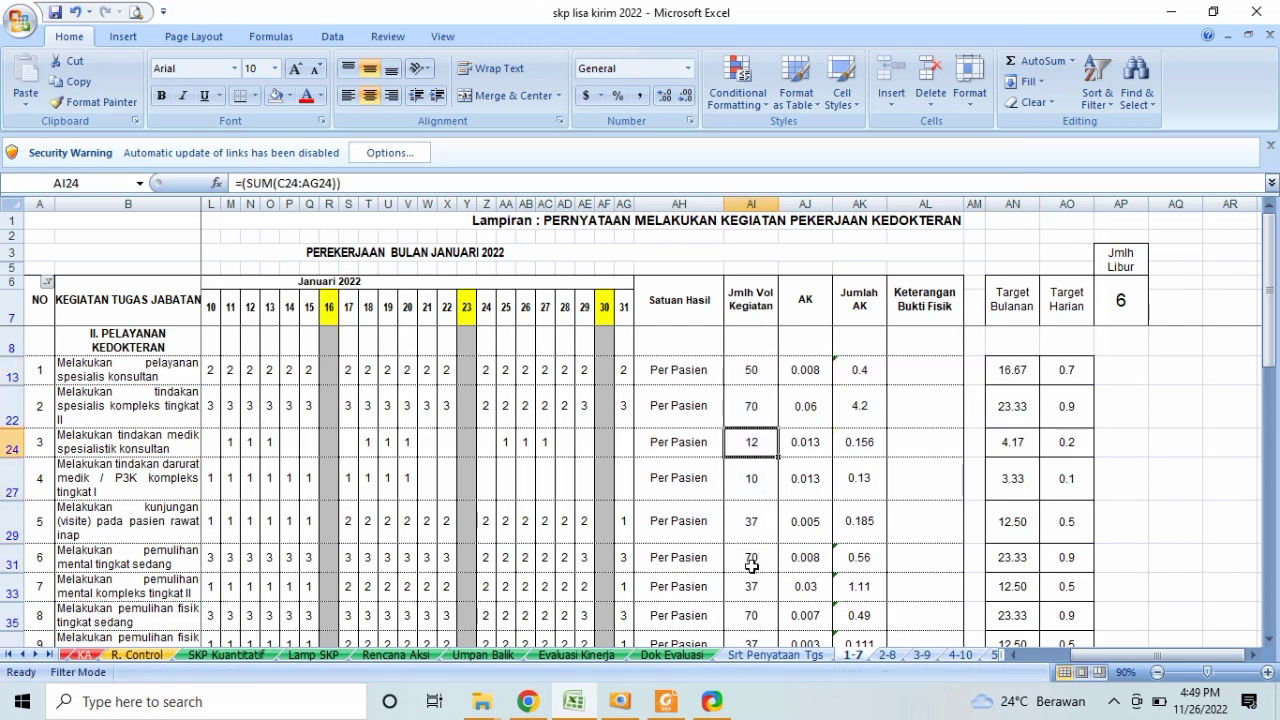
pyautogui.press('Up')
pyautogui.press('Up')
pyautogui.press('Up')
pyautogui.press('Down')
pyautogui.press('Down')
pyautogui.press('Down')
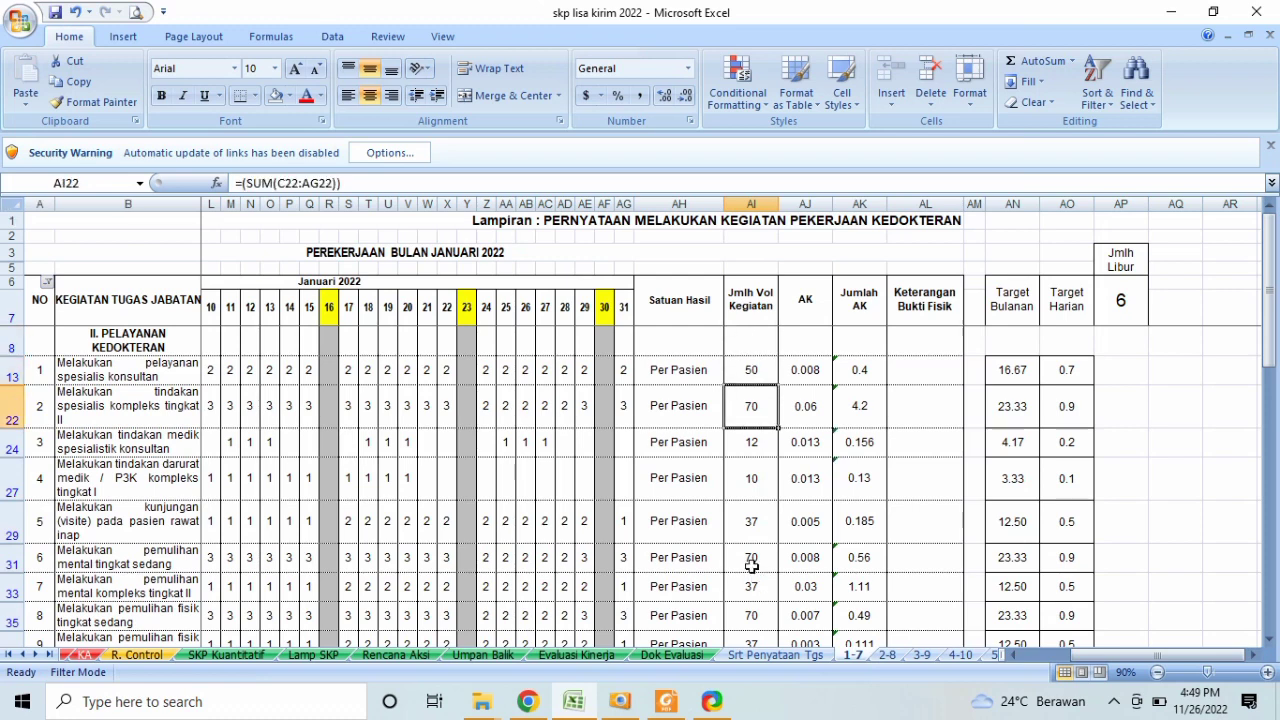
# Step: Restore the Jmlh Vol Kegiatan formulas on sheet 2-8 by copying the SUM formula in AI31 to AI13 through AI29
pyautogui.click(887, 655)
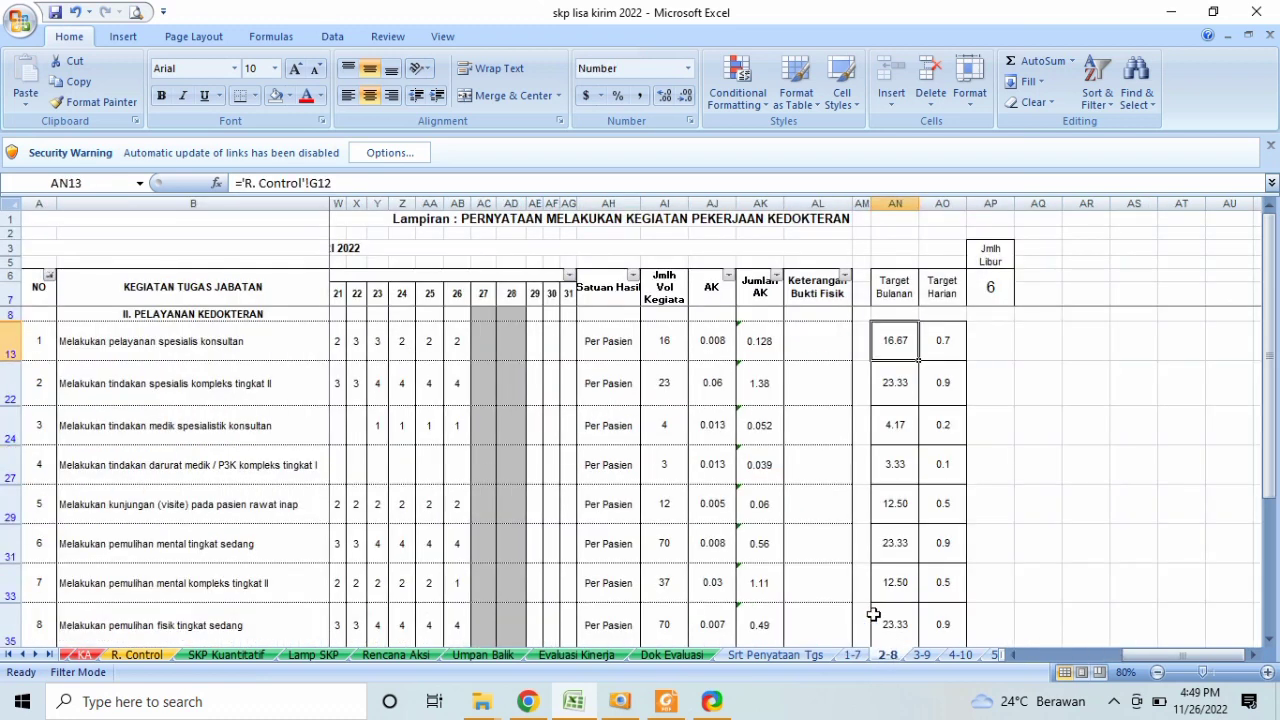
pyautogui.click(670, 553)
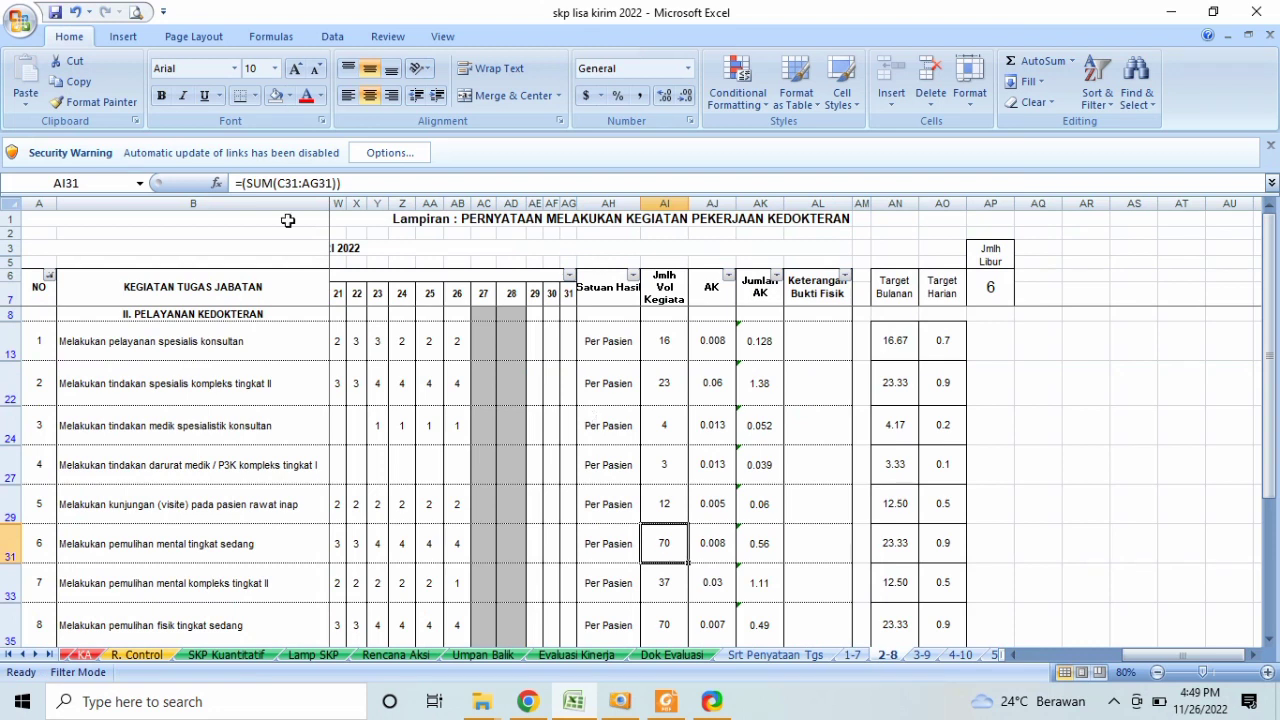
pyautogui.click(658, 504)
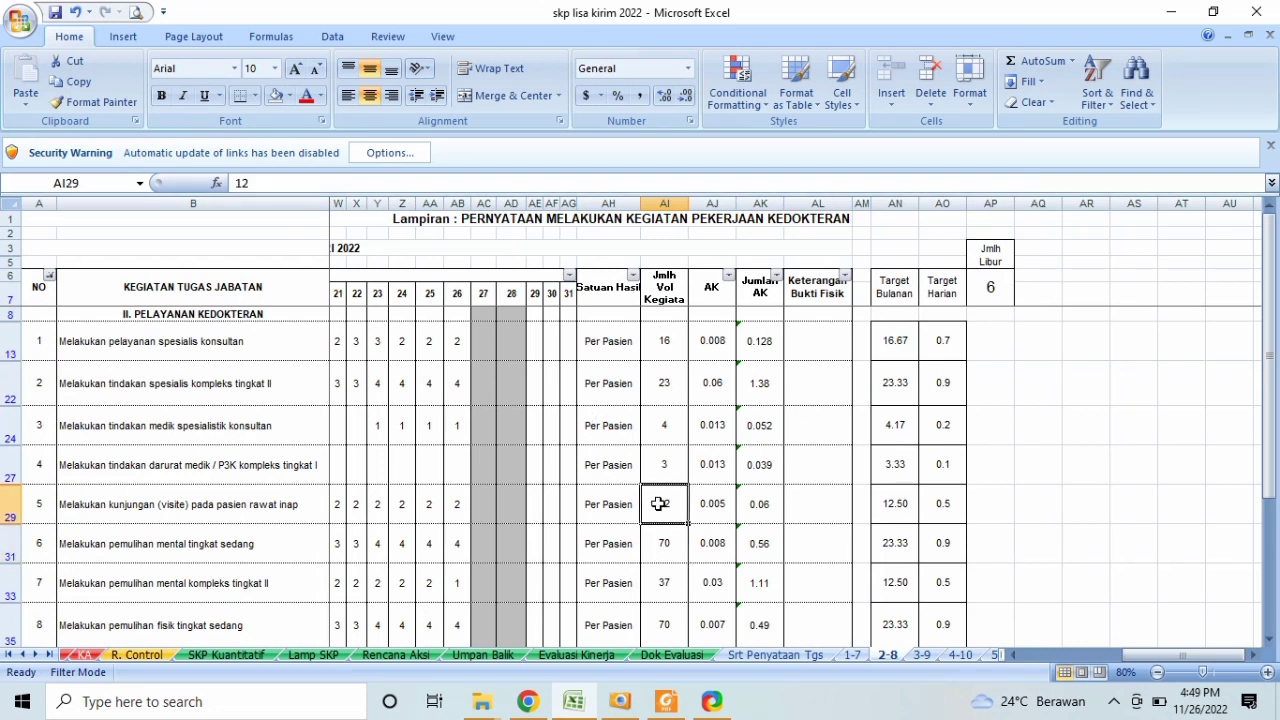
pyautogui.click(680, 558)
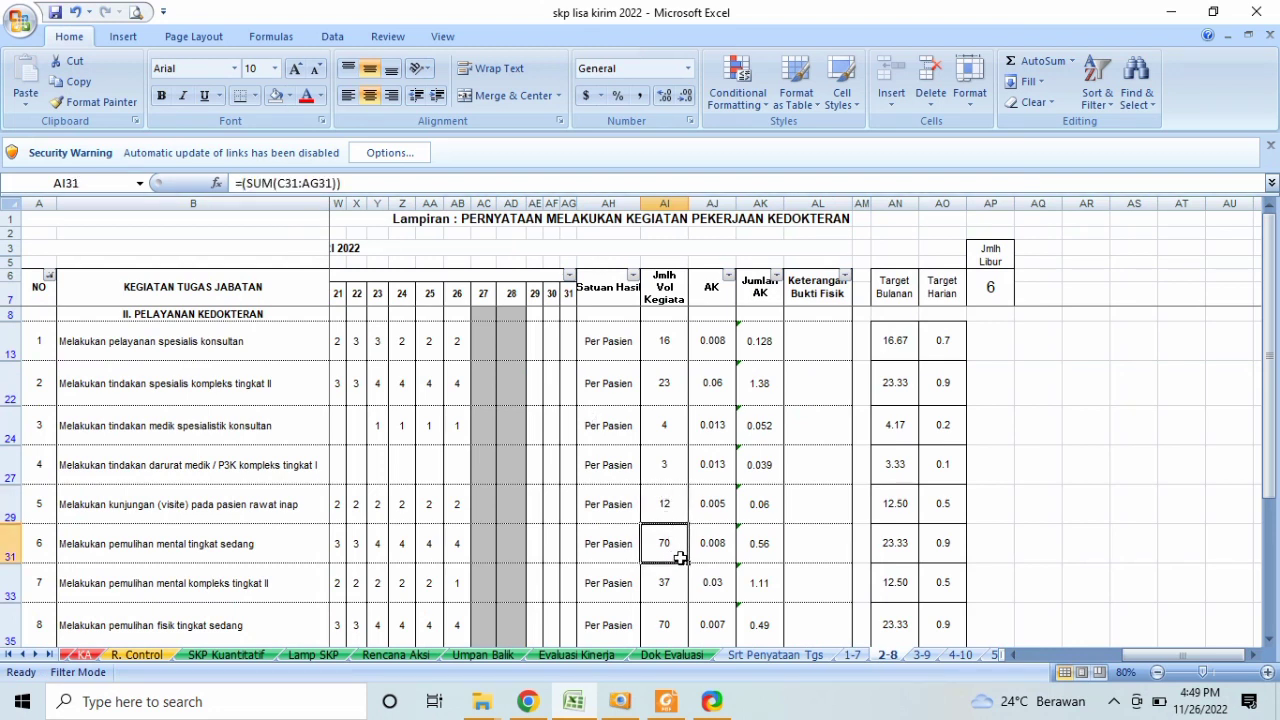
pyautogui.hotkey('ctrl', 'c')
pyautogui.press('Up')
pyautogui.hotkey('shift', 'Up')
pyautogui.hotkey('shift', 'Up')
pyautogui.hotkey('shift', 'Up')
pyautogui.hotkey('shift', 'Up')
pyautogui.press('Return')
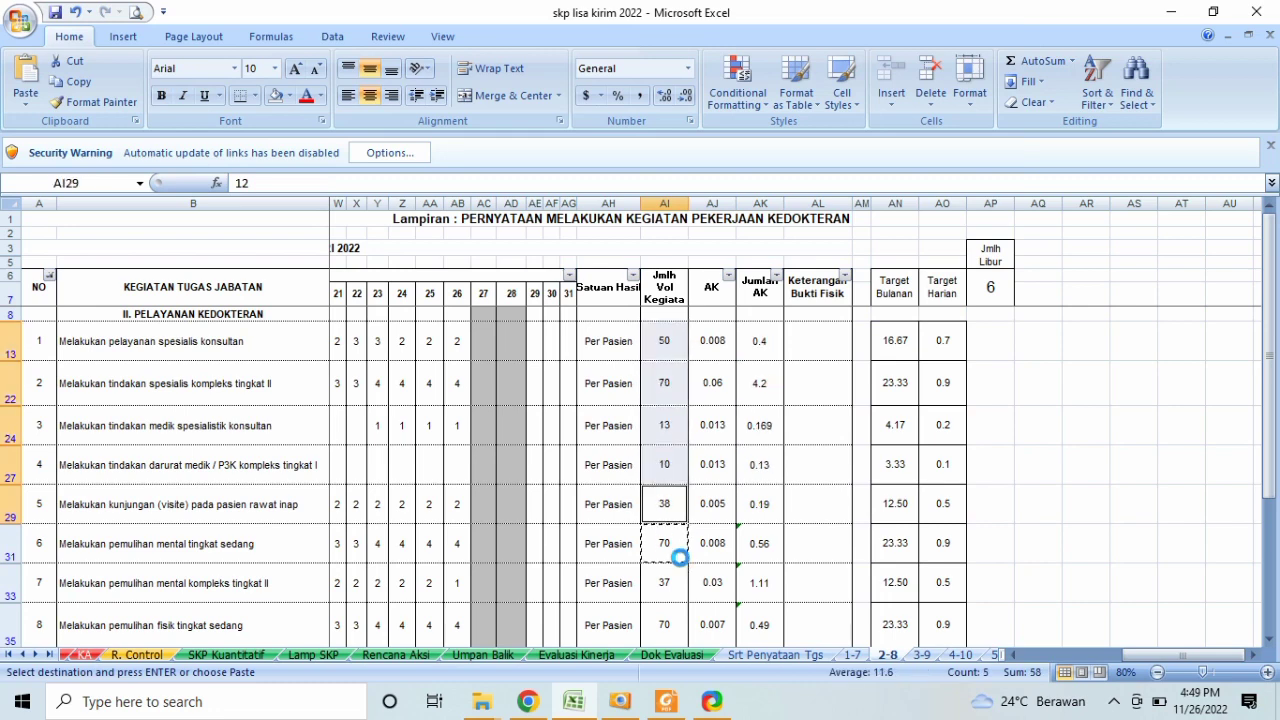
# Step: Restore the Jmlh Vol Kegiatan formulas on sheet 3-9 by copying the SUM formula in AI33 to AI13 through AI29
pyautogui.click(920, 657)
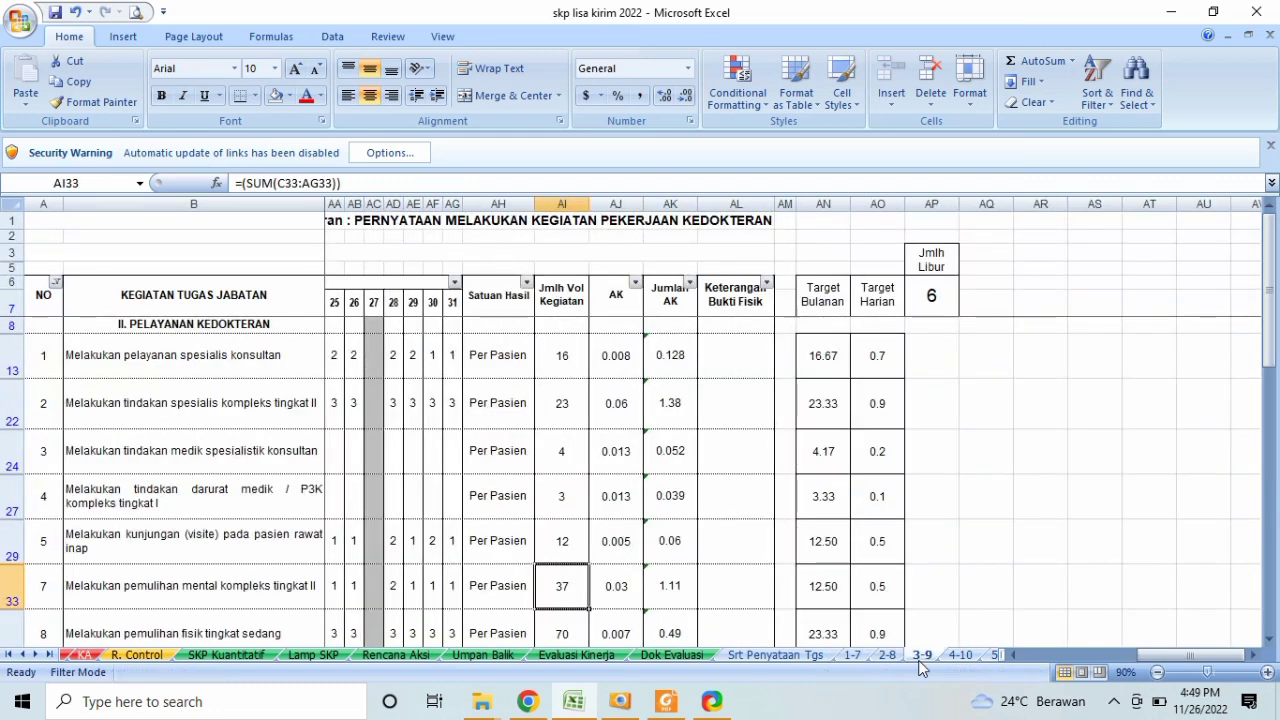
pyautogui.press('Down')
pyautogui.press('Up')
pyautogui.hotkey('ctrl', 'c')
pyautogui.press('Up')
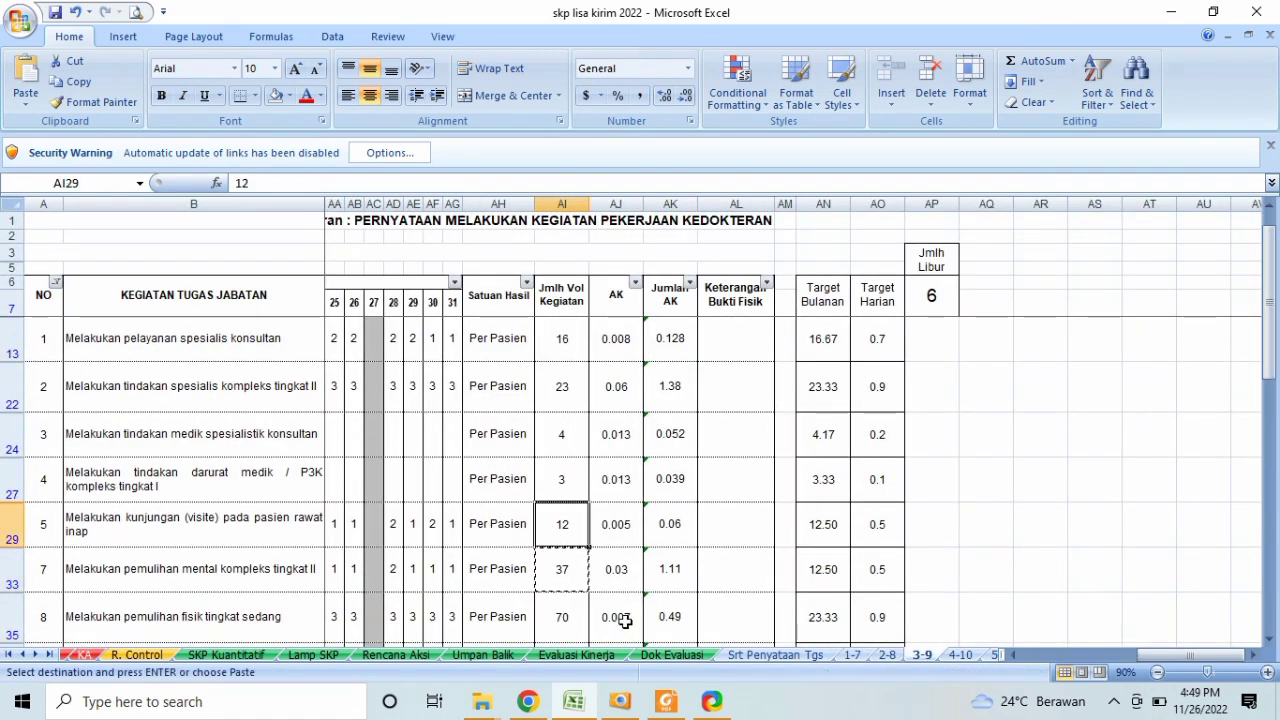
pyautogui.hotkey('shift', 'Up')
pyautogui.hotkey('shift', 'Up')
pyautogui.hotkey('shift', 'Up')
pyautogui.hotkey('shift', 'Up')
pyautogui.scroll(1, 624, 621)
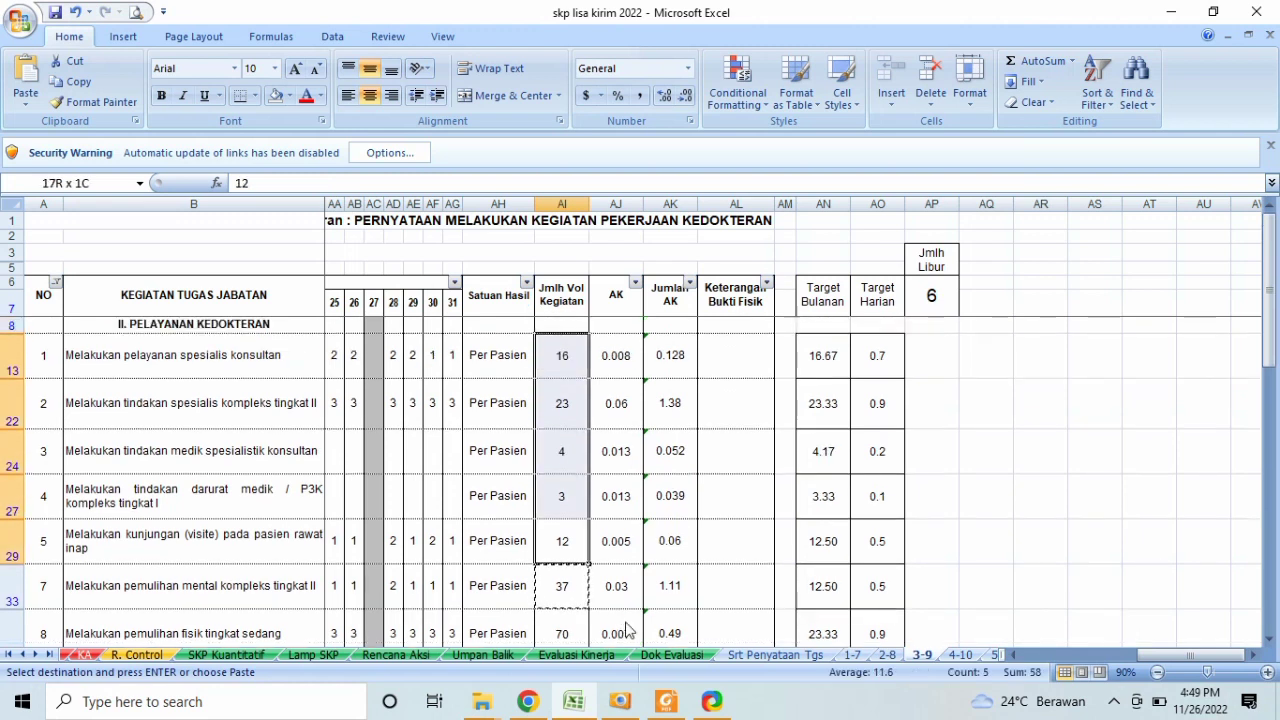
pyautogui.press('Return')
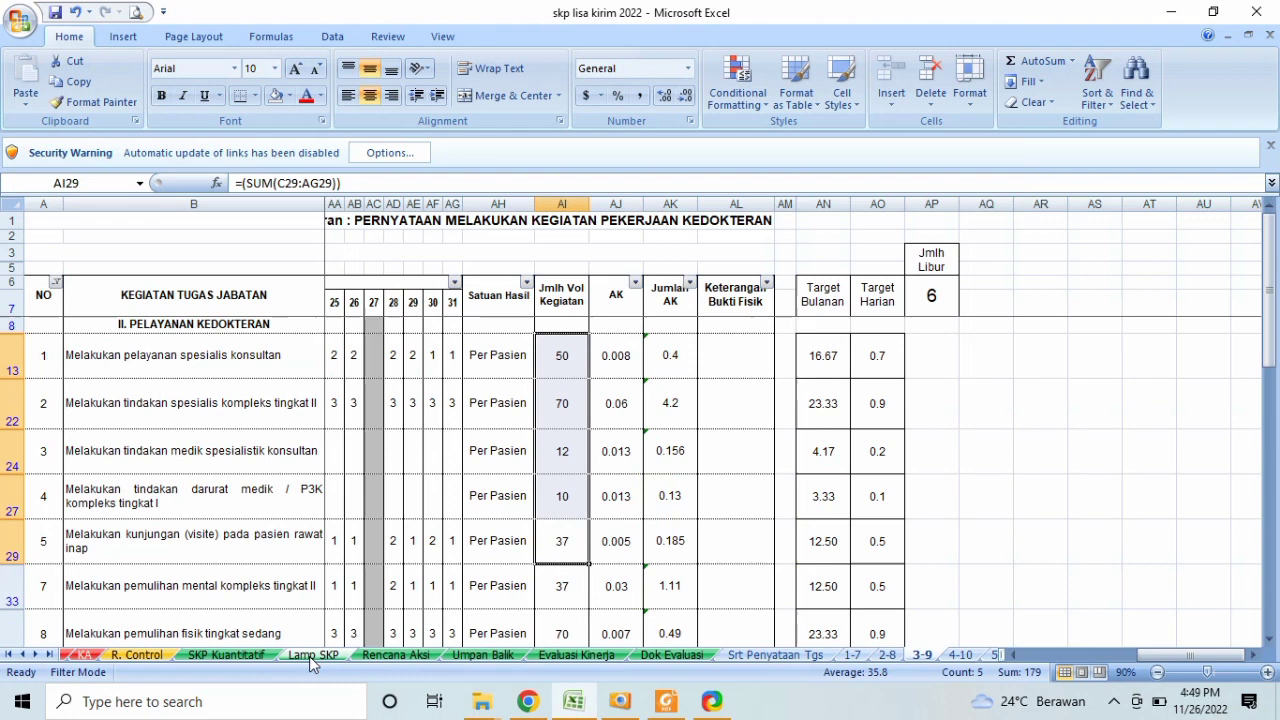
# Step: Review the realisation percentages on Umpan Balik and the monthly activity volumes on Rekap Semester
pyautogui.click(500, 660)
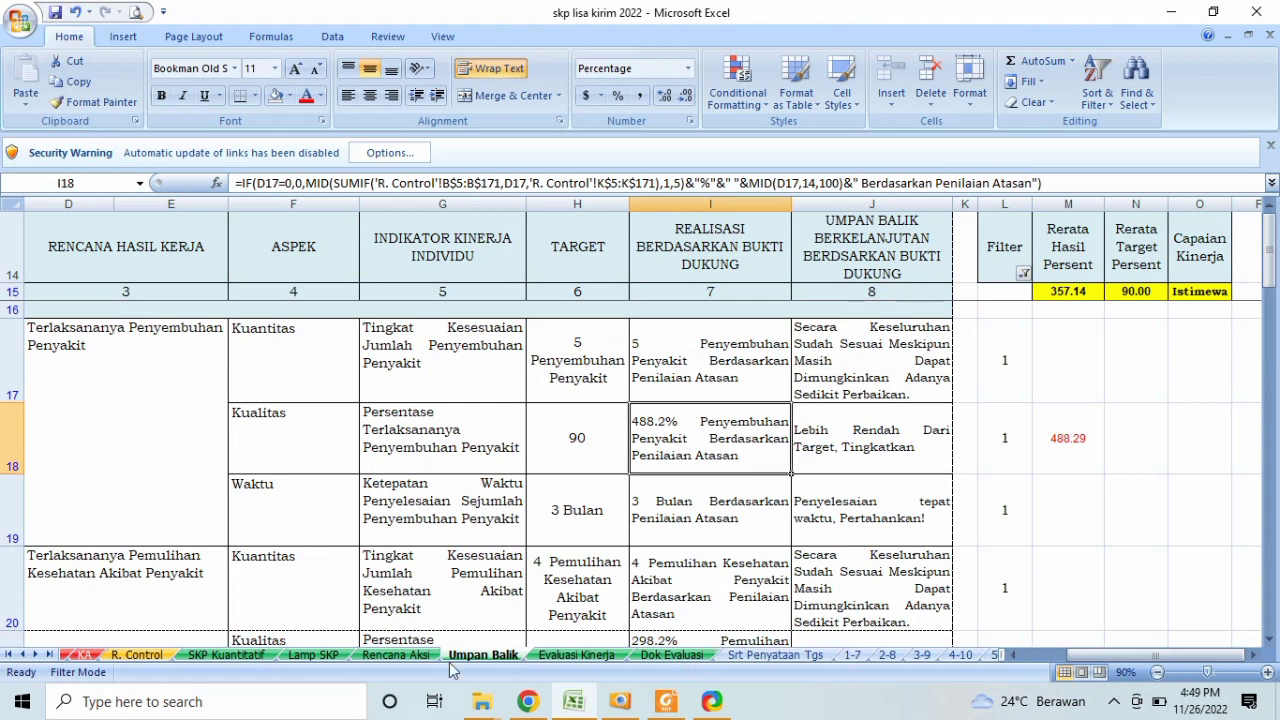
pyautogui.click(48, 654)
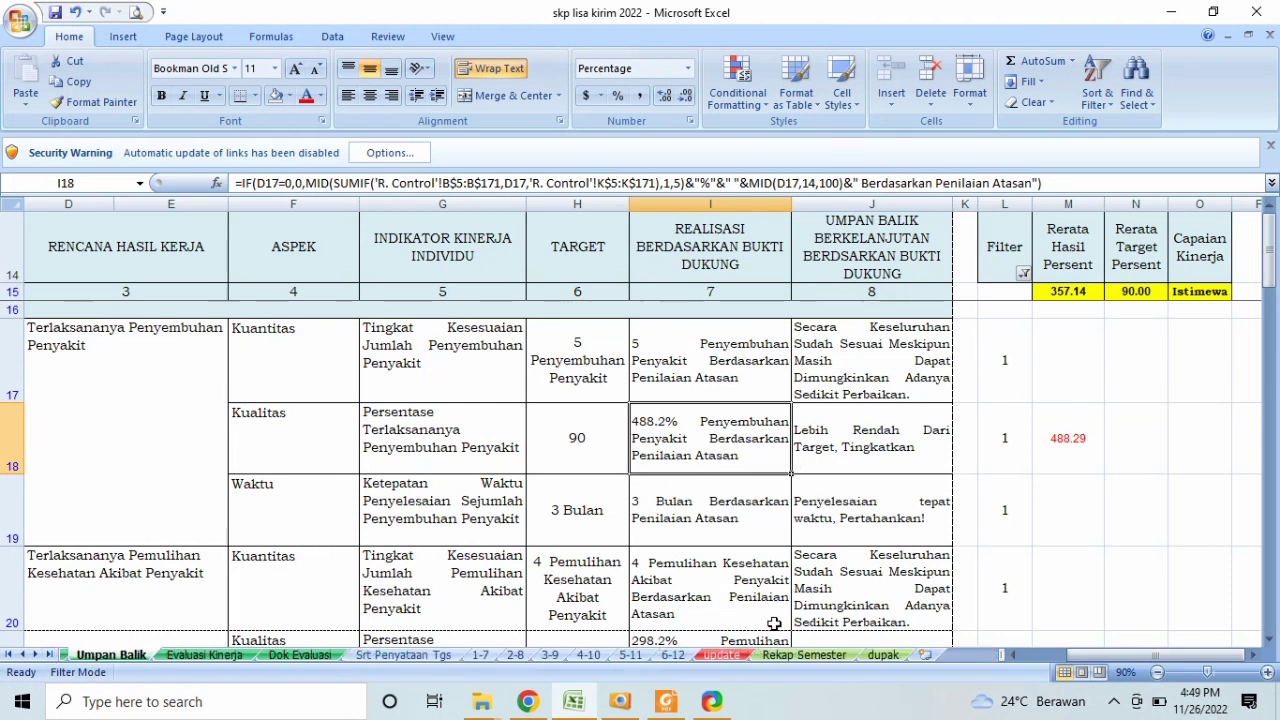
pyautogui.click(808, 656)
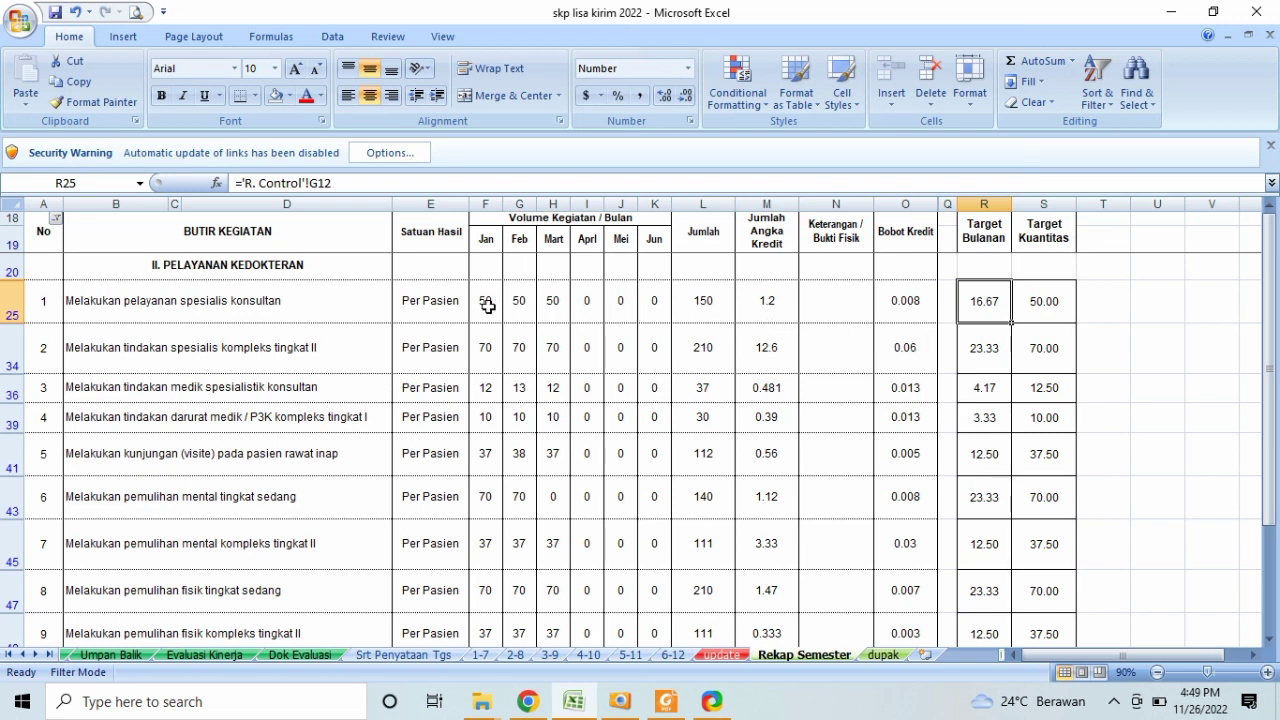
# Step: Examine the first activity's daily entries, Target Harian formula and Jmlh Vol Kegiatan formula on sheet 1-7
pyautogui.click(481, 655)
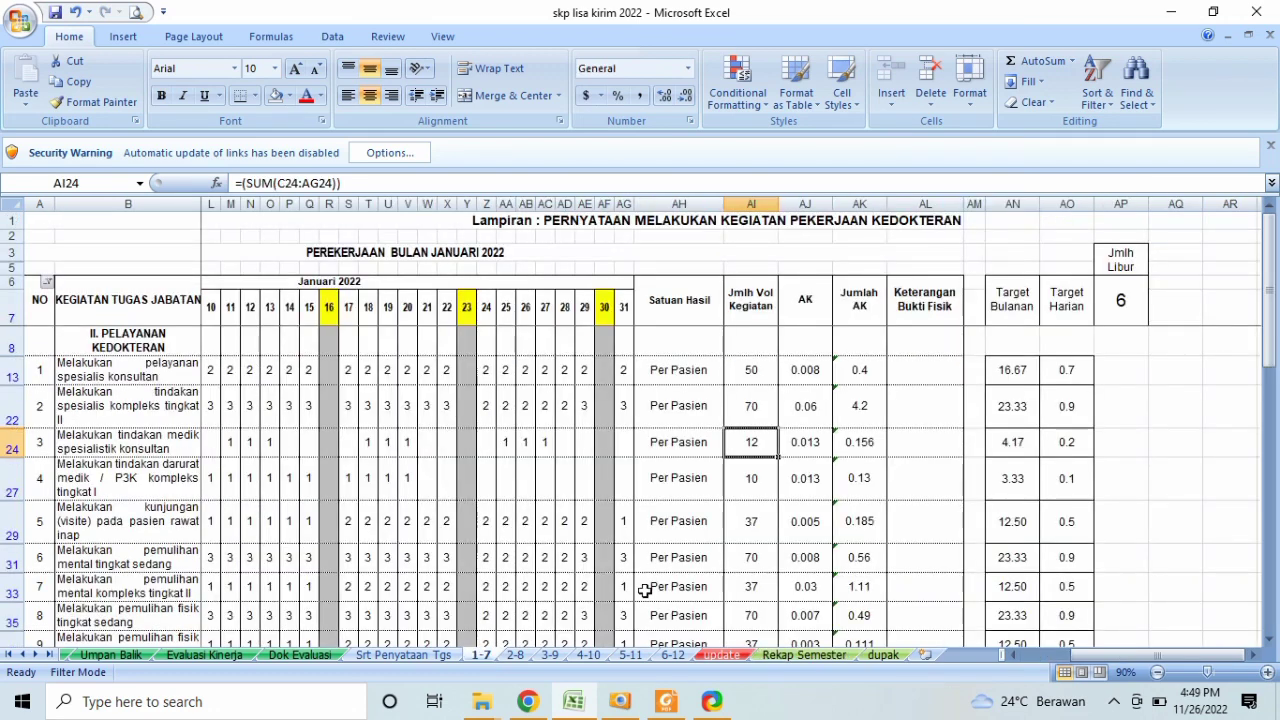
pyautogui.click(272, 372)
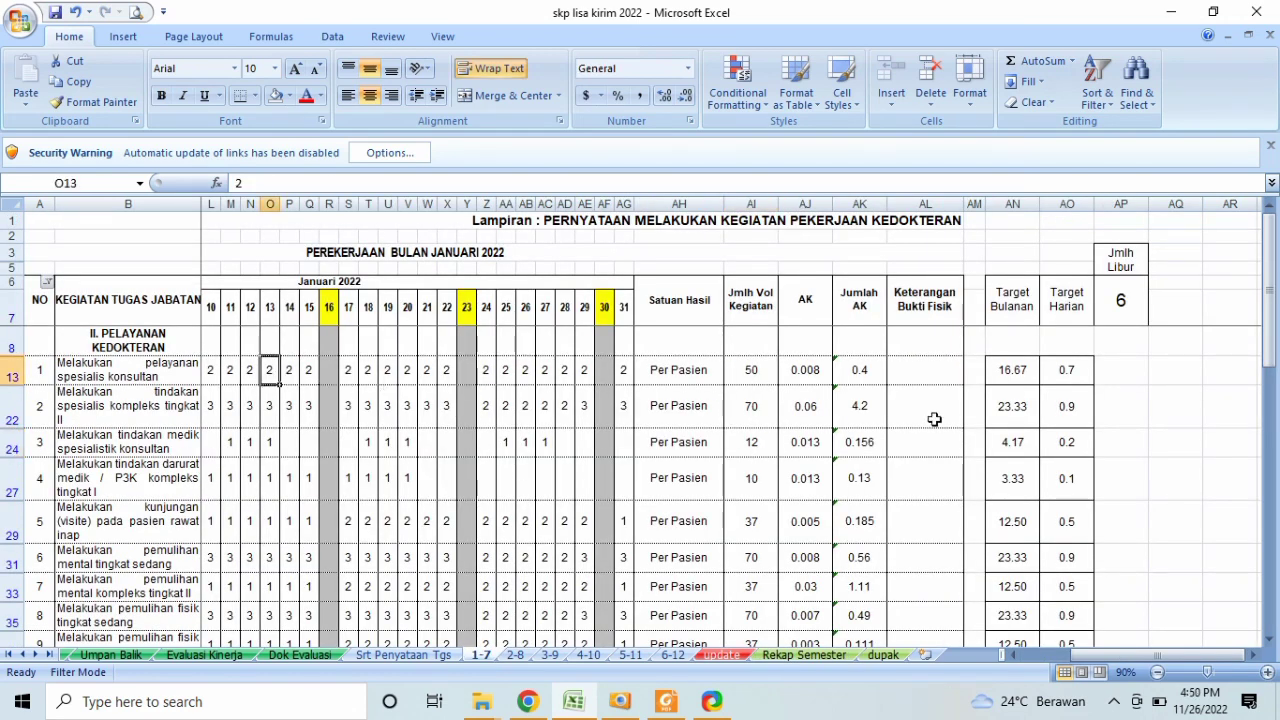
pyautogui.click(1064, 369)
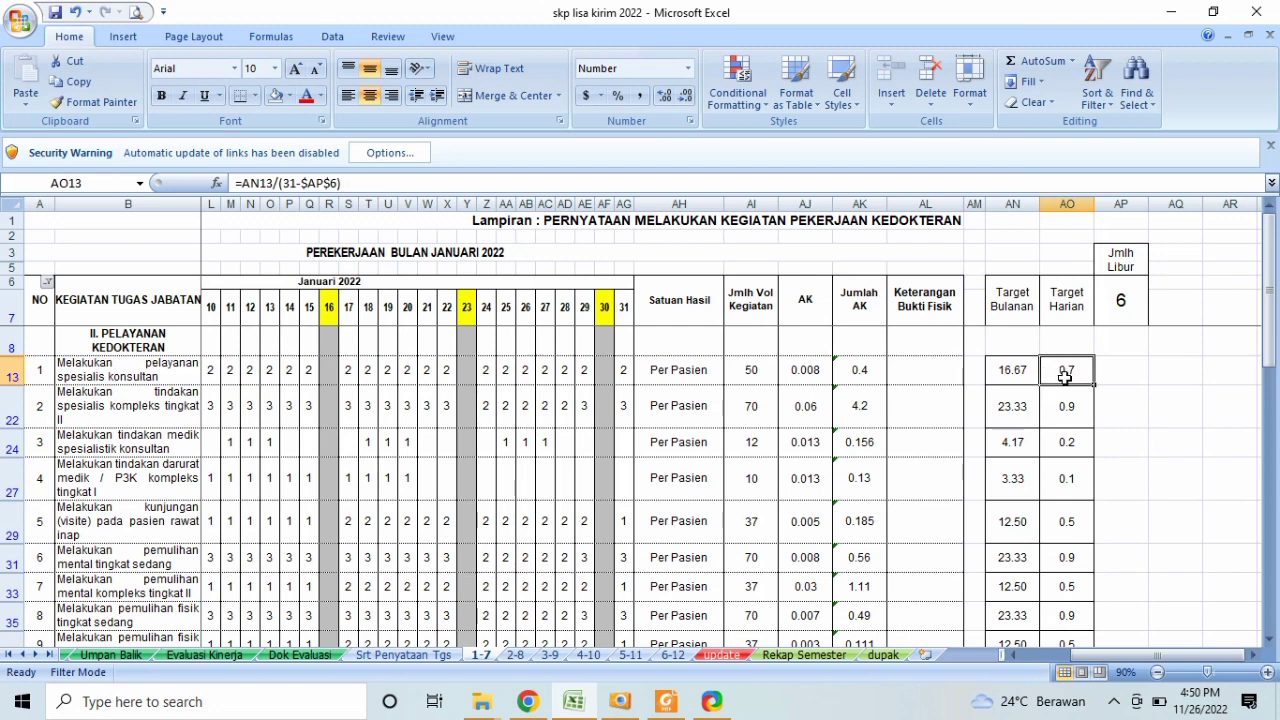
pyautogui.click(752, 372)
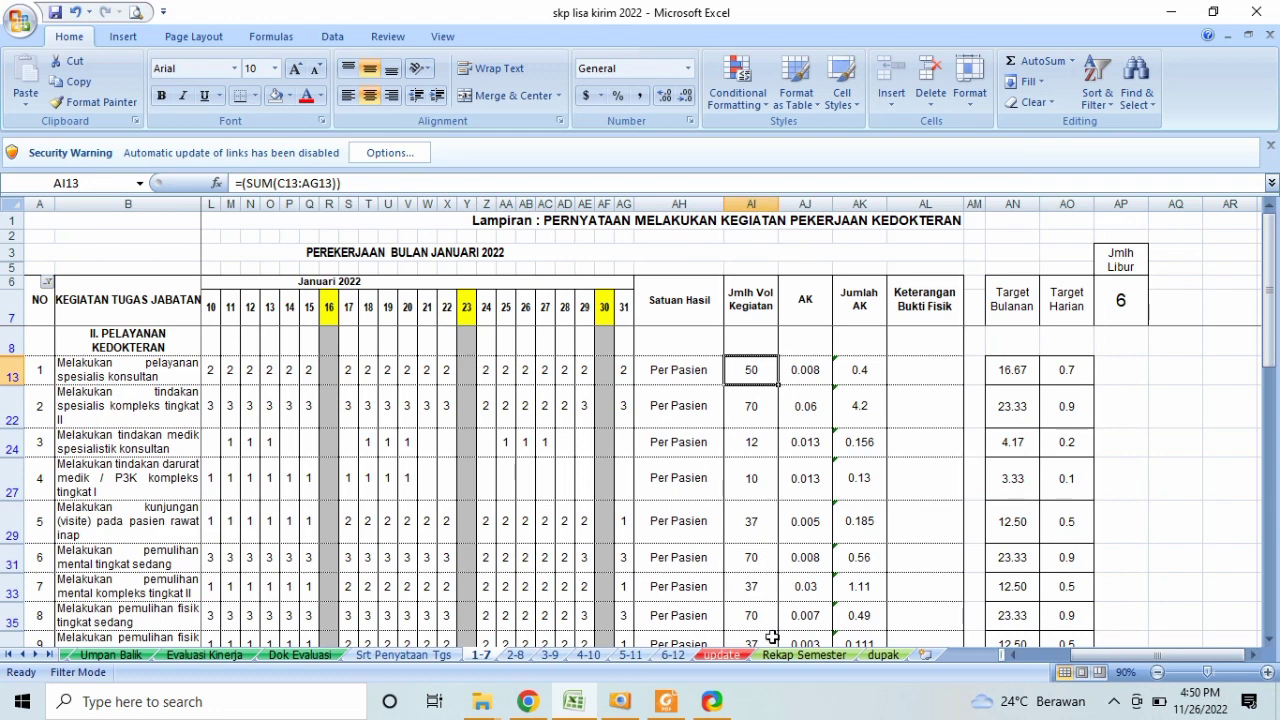
# Step: Set the Lama credit of both I. PENDIDIKAN entries on the dupak sheet to 0
pyautogui.click(886, 657)
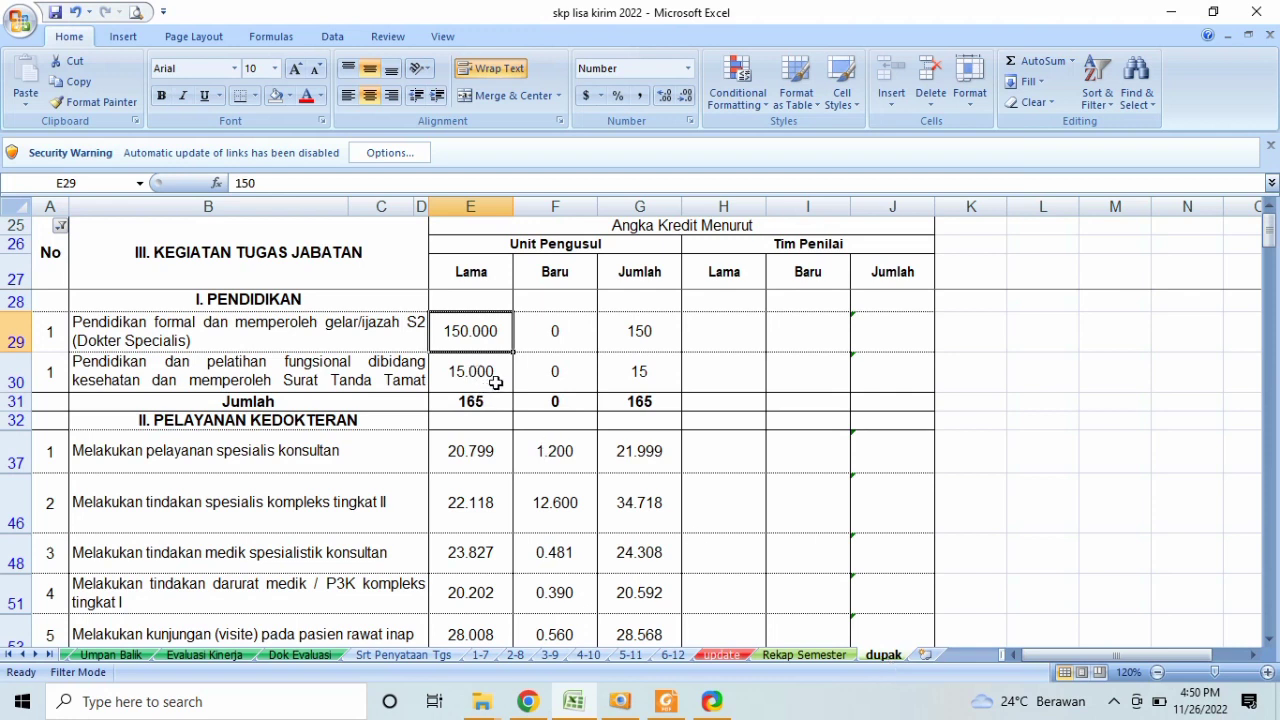
pyautogui.write('0')
pyautogui.press('Return')
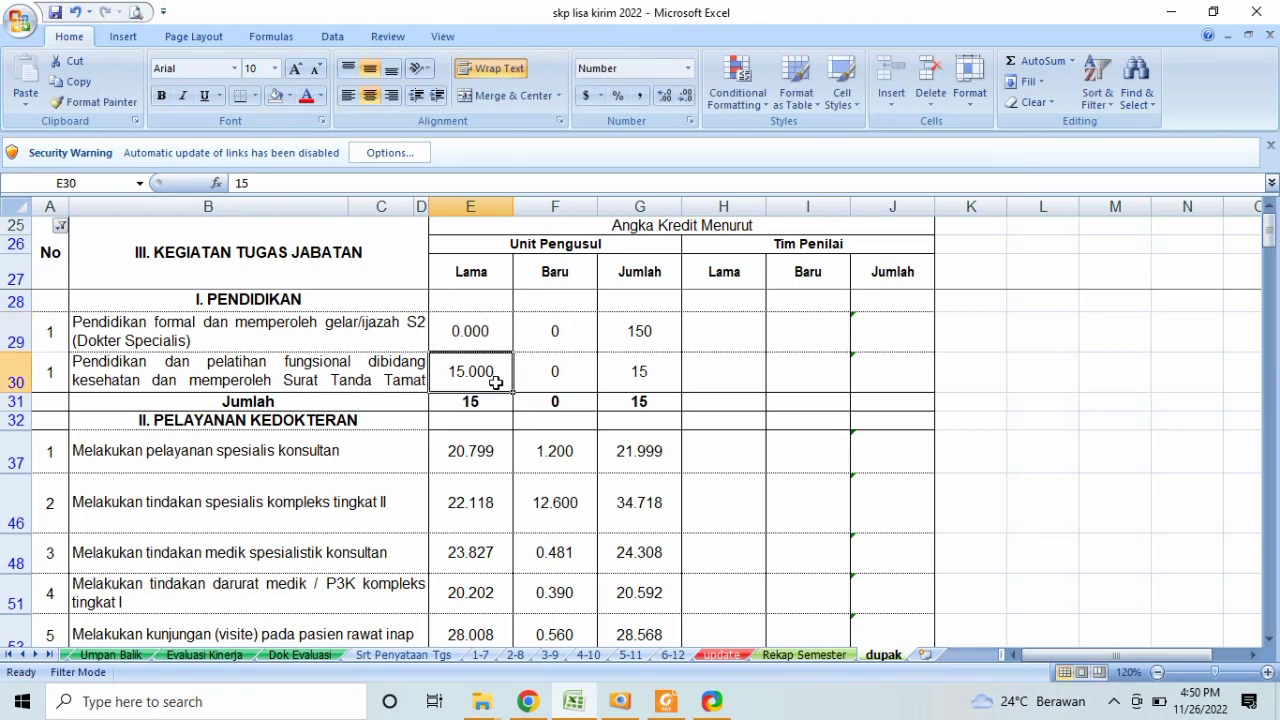
pyautogui.write('0')
pyautogui.press('Return')
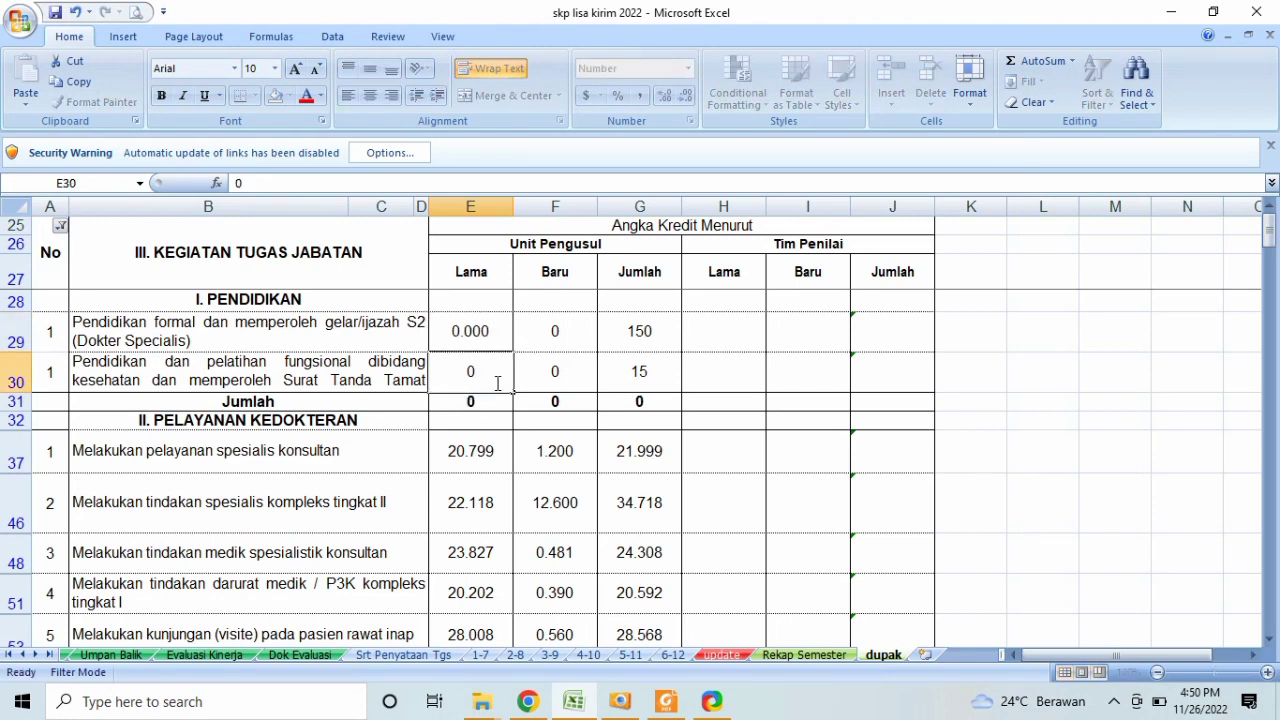
# Step: Check the Lama credits of the Pelayanan Kedokteran activities down to their Jumlah formula in E141
pyautogui.press('Down')
pyautogui.press('Down')
pyautogui.press('Down')
pyautogui.press('Down')
pyautogui.press('Down')
pyautogui.press('Down')
pyautogui.press('Down')
pyautogui.press('Down')
pyautogui.press('Down')
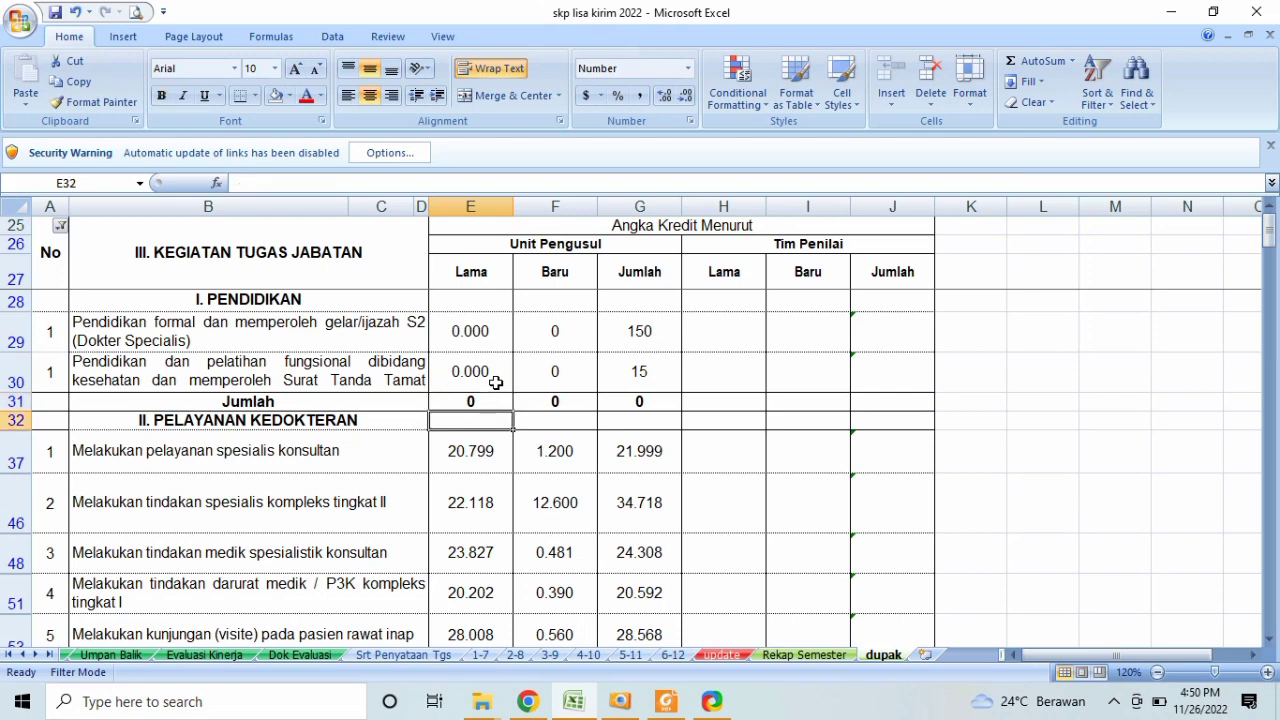
pyautogui.press('Down')
pyautogui.press('Down')
pyautogui.press('Down')
pyautogui.press('Down')
pyautogui.press('Down')
pyautogui.press('Down')
pyautogui.press('Down')
pyautogui.press('Down')
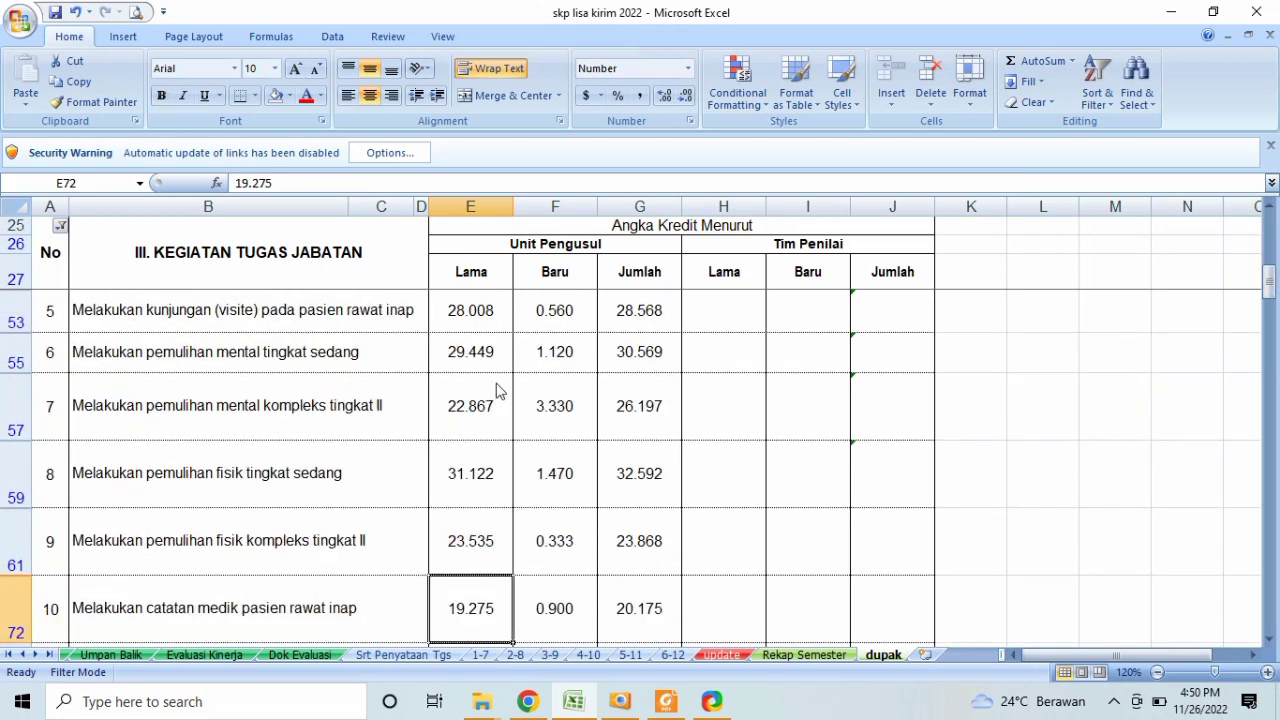
pyautogui.press('Up')
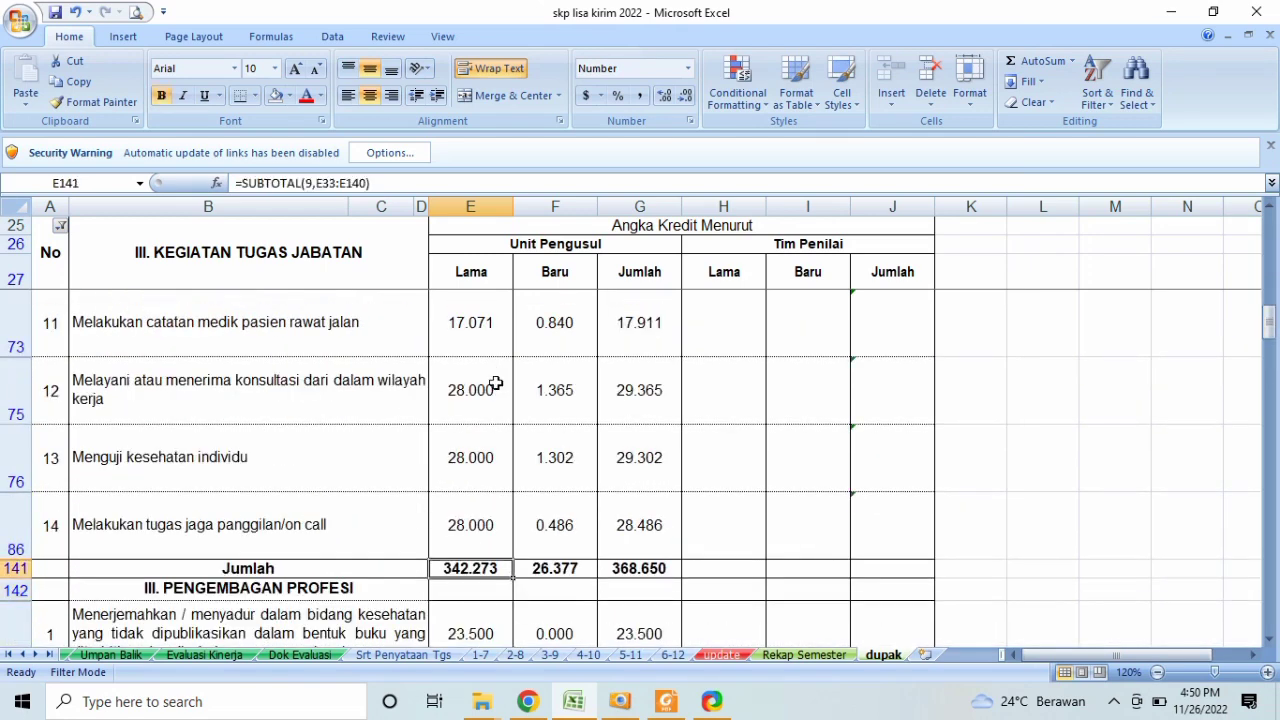
# Step: Set the Update option in H3 on the DB sheet to Update 1
pyautogui.click(9, 654)
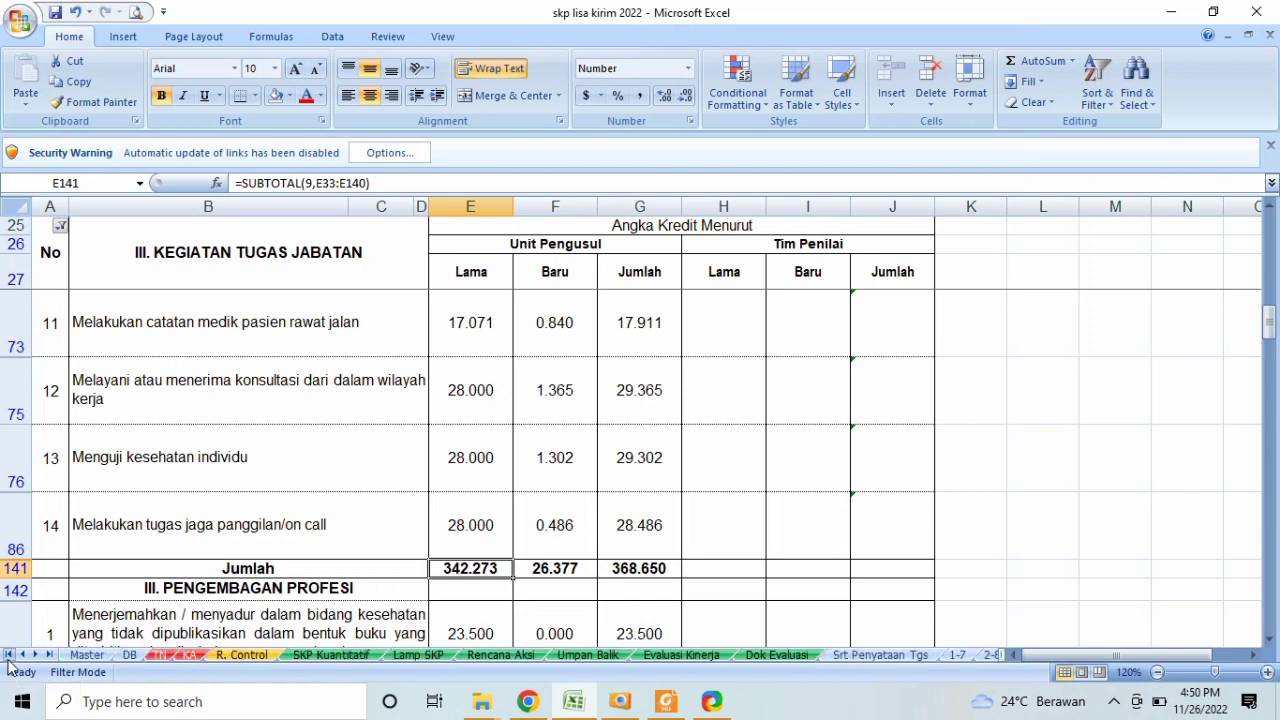
pyautogui.click(138, 658)
pyautogui.click(587, 226)
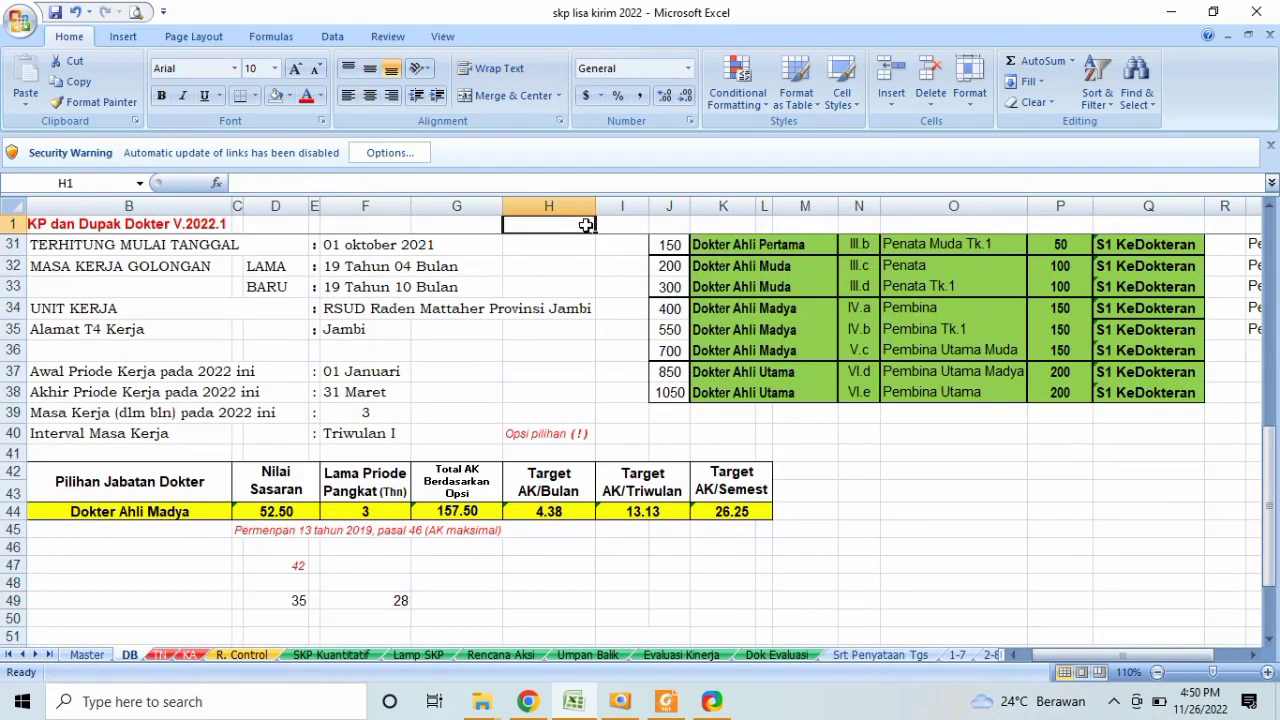
pyautogui.press('Down')
pyautogui.moveTo(568, 263); pyautogui.dragTo(603, 268)
pyautogui.click(603, 264)
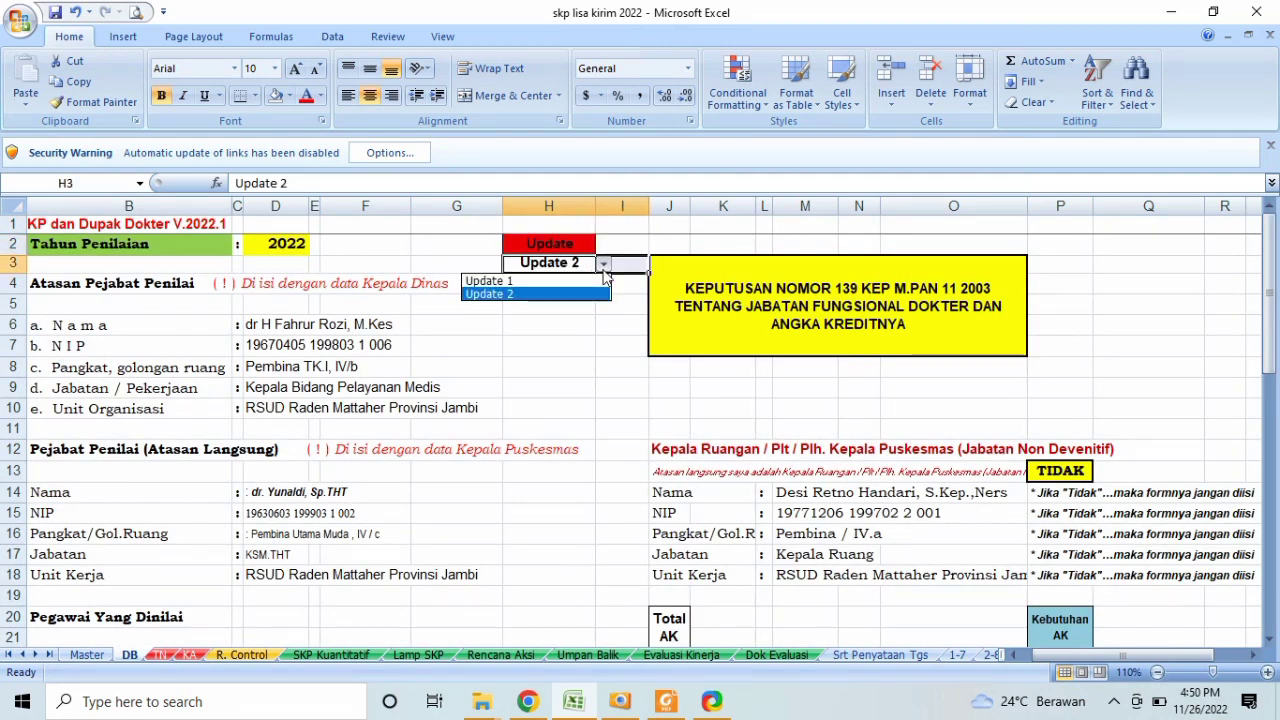
pyautogui.click(549, 289)
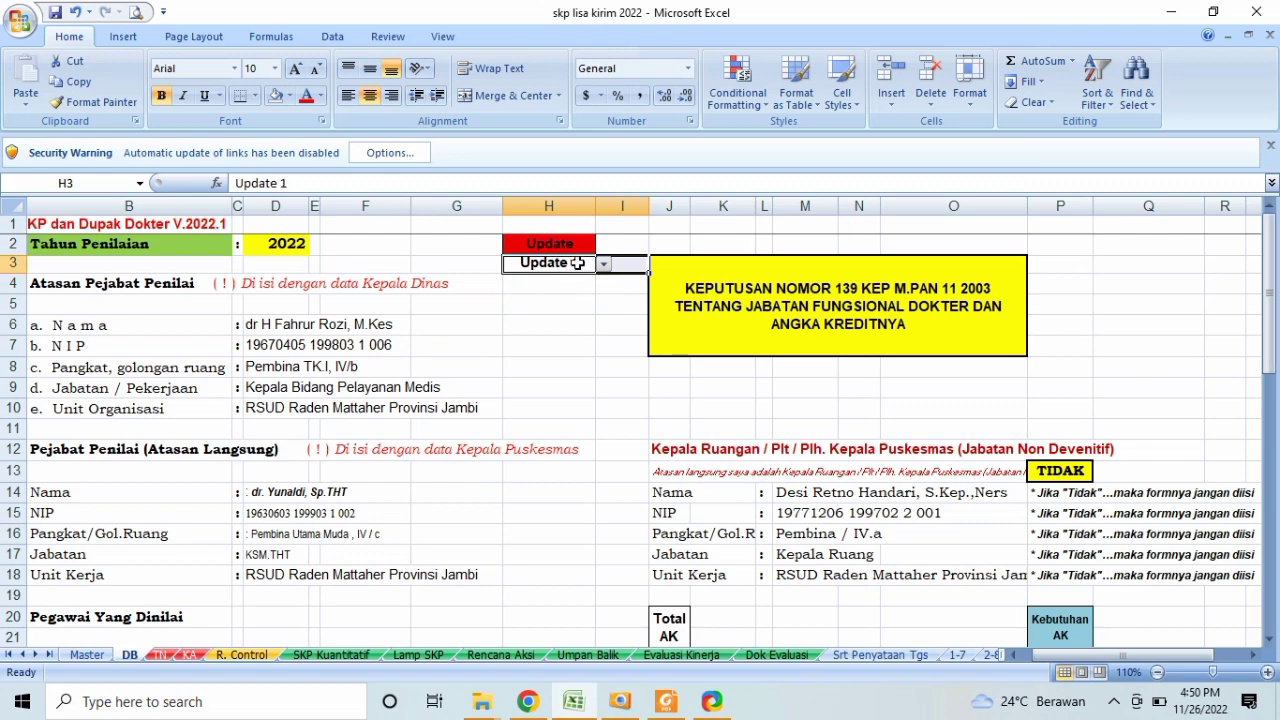
# Step: Review the Lama credits on dupak from I. PENDIDIKAN through the Pelayanan Kedokteran Jumlah and back up to that section's heading
pyautogui.click(49, 654)
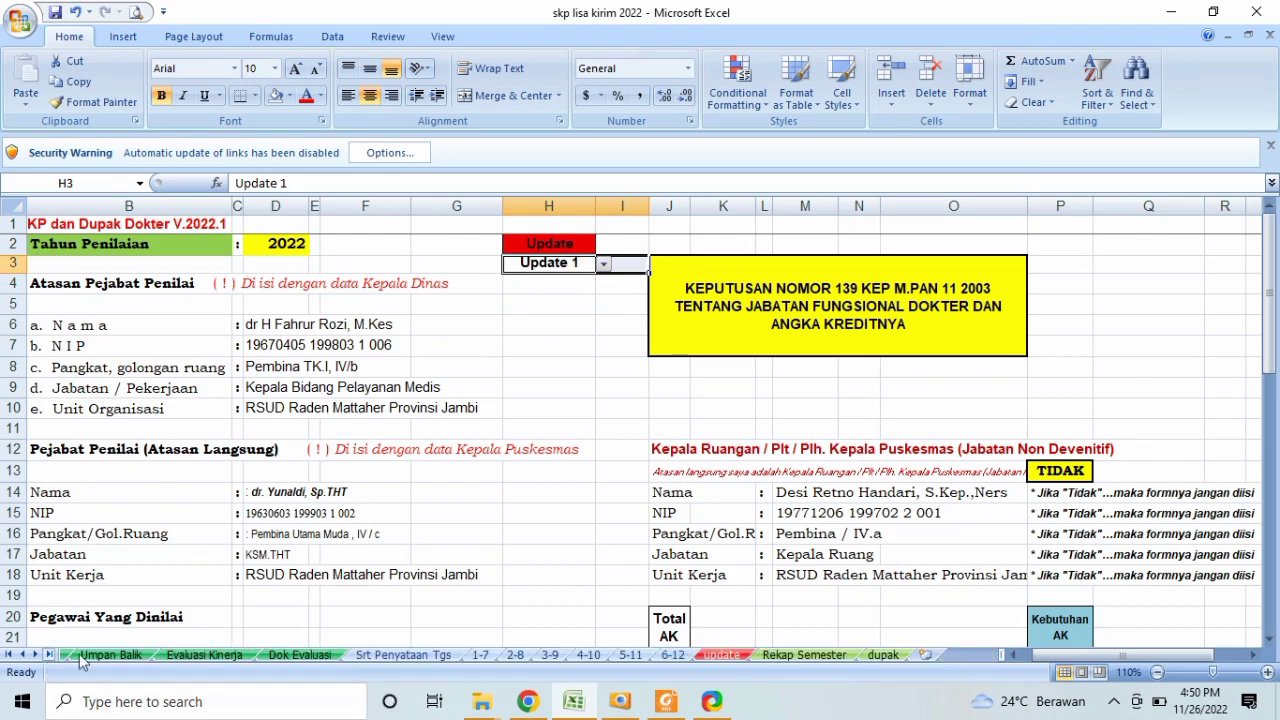
pyautogui.click(896, 659)
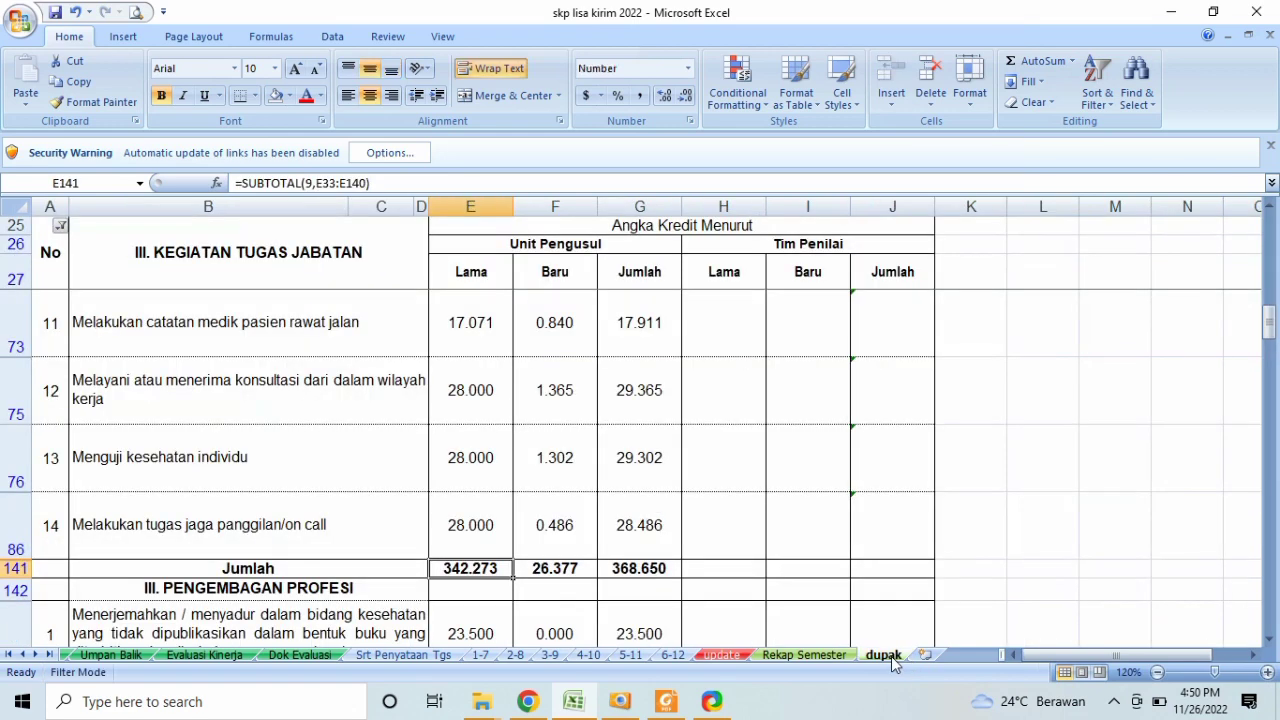
pyautogui.click(462, 276)
pyautogui.press('Down')
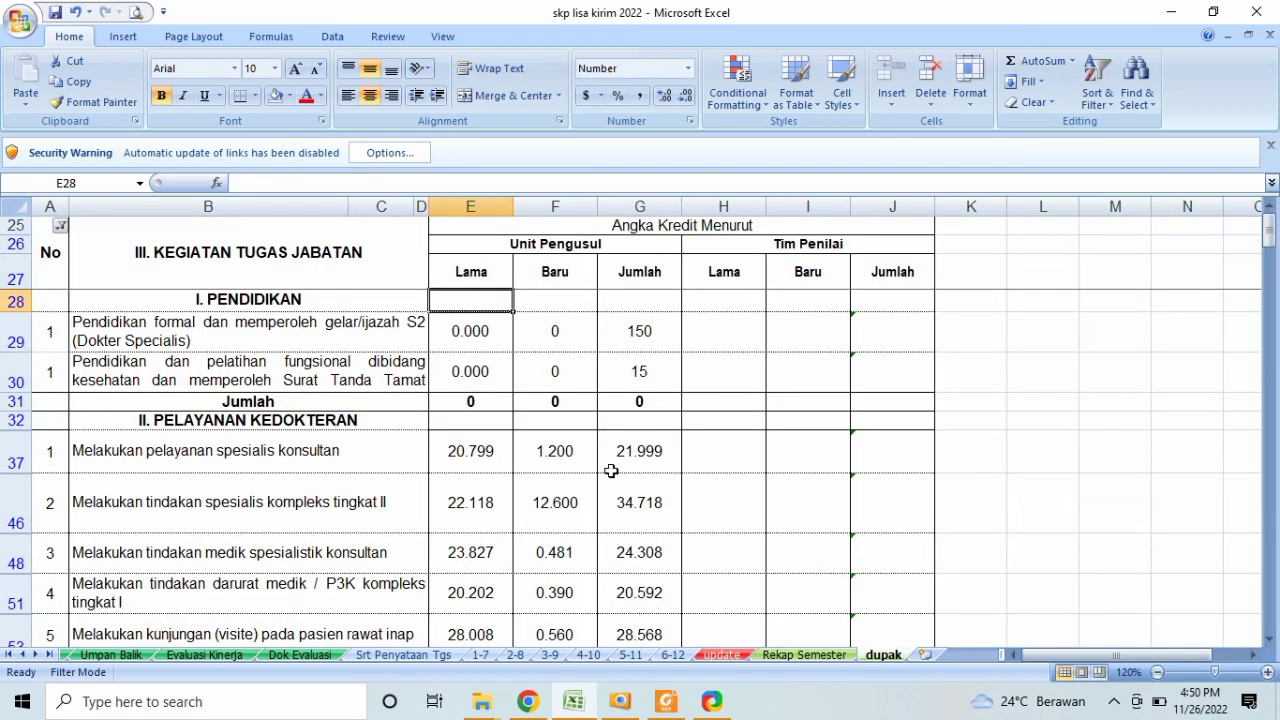
pyautogui.press('Down')
pyautogui.press('Down')
pyautogui.press('Down')
pyautogui.press('Down')
pyautogui.press('Down')
pyautogui.press('Down')
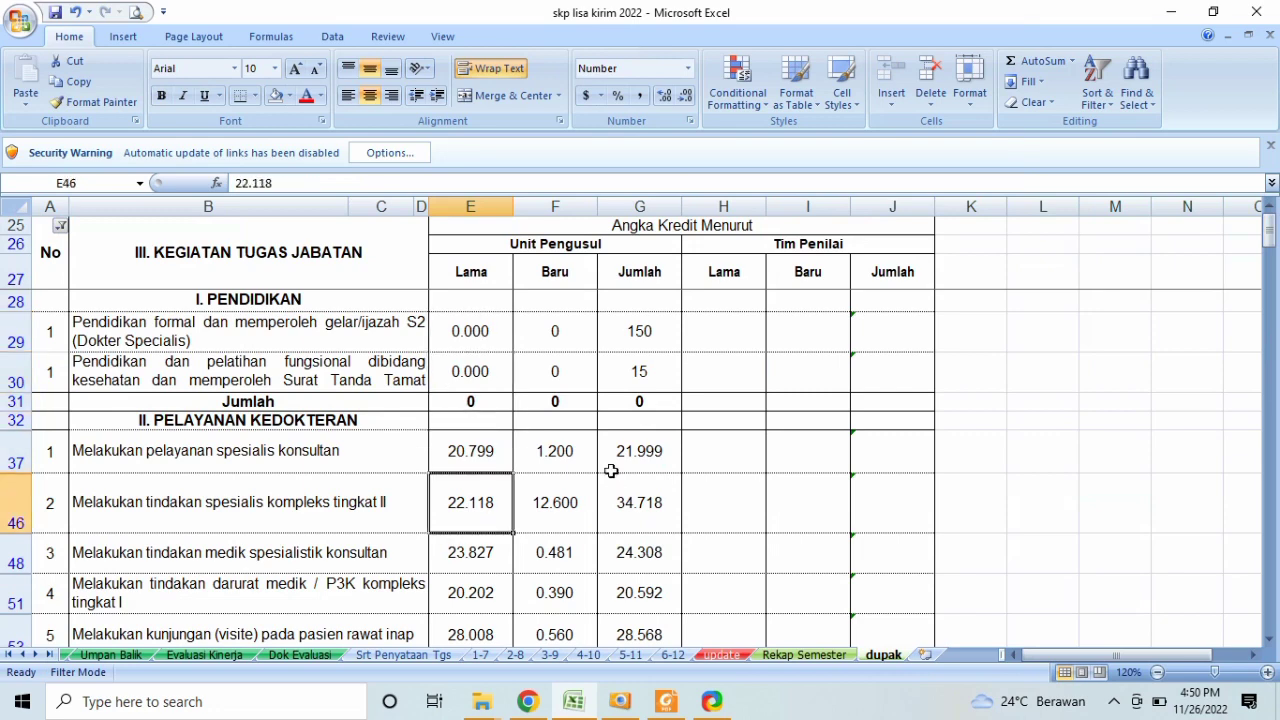
pyautogui.press('Up')
pyautogui.press('Down')
pyautogui.press('Down')
pyautogui.press('Down')
pyautogui.press('Down')
pyautogui.press('Down')
pyautogui.press('Down')
pyautogui.press('Down')
pyautogui.press('Down')
pyautogui.press('Down')
pyautogui.press('Down')
pyautogui.press('Down')
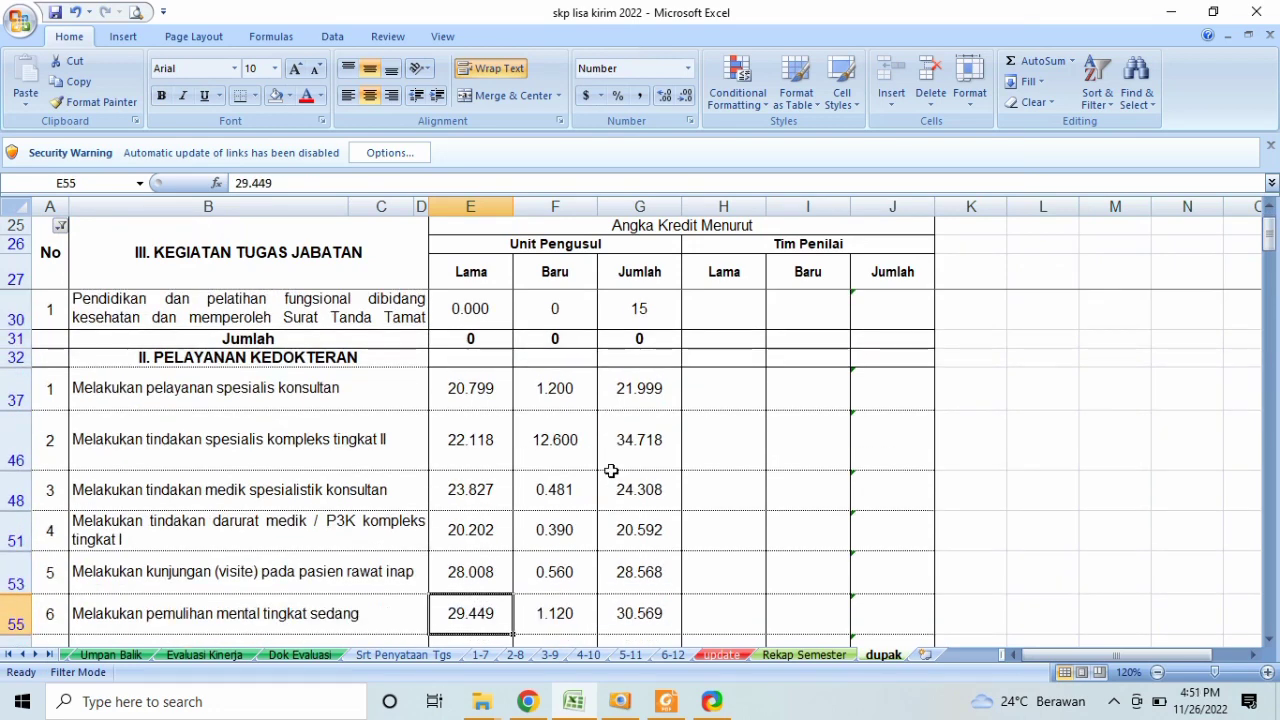
pyautogui.press('Down')
pyautogui.press('Down')
pyautogui.press('Down')
pyautogui.press('Down')
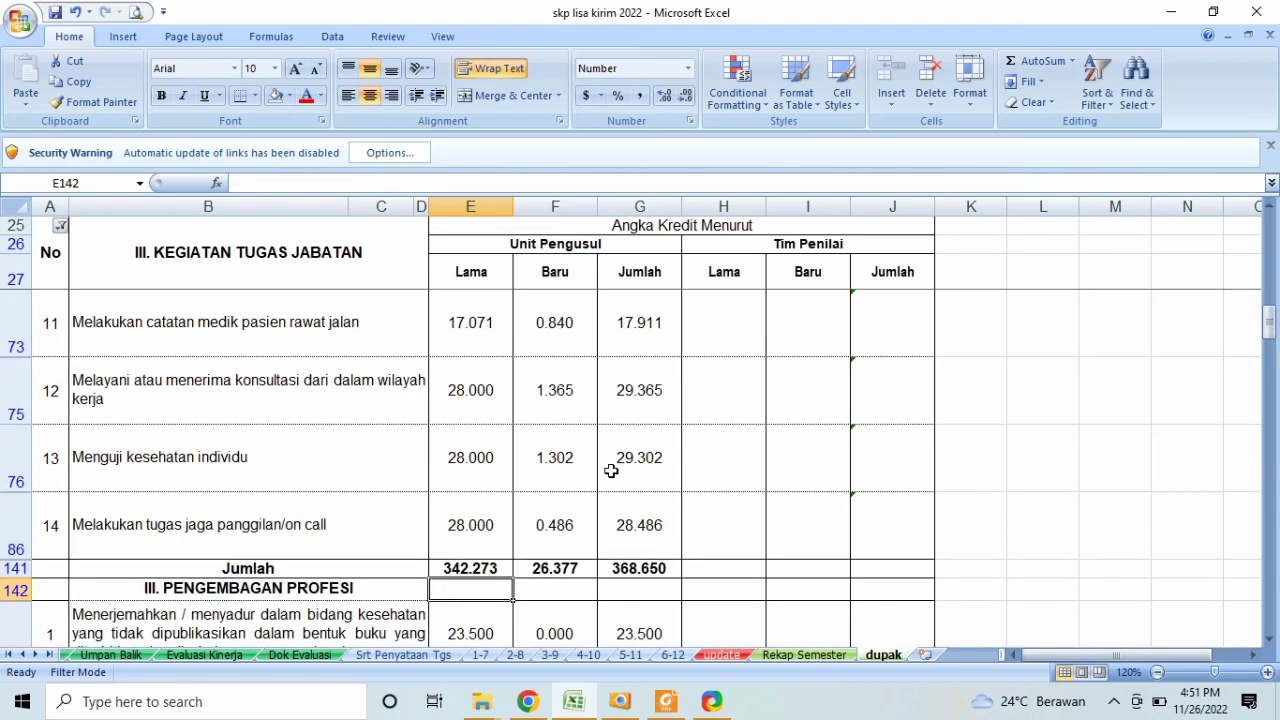
pyautogui.press('Up')
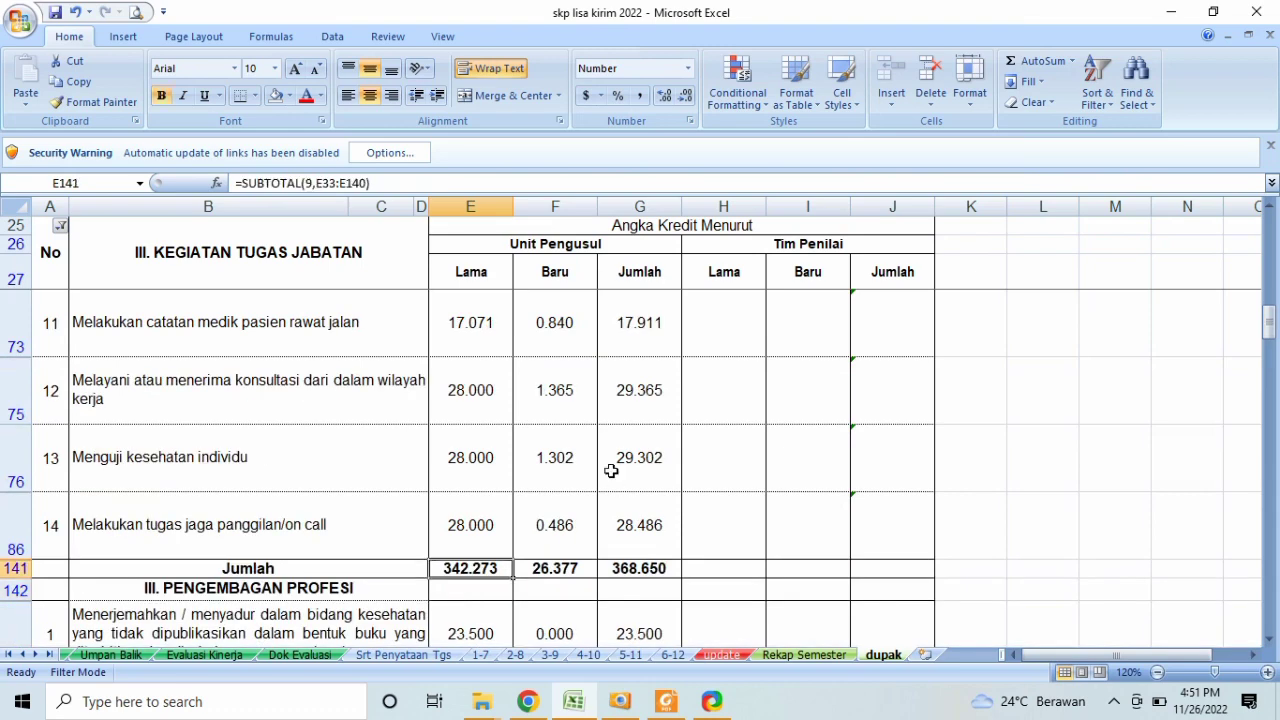
pyautogui.press('Up')
pyautogui.press('Up')
pyautogui.press('Up')
pyautogui.press('Up')
pyautogui.press('Up')
pyautogui.press('Up')
pyautogui.press('Up')
pyautogui.press('Up')
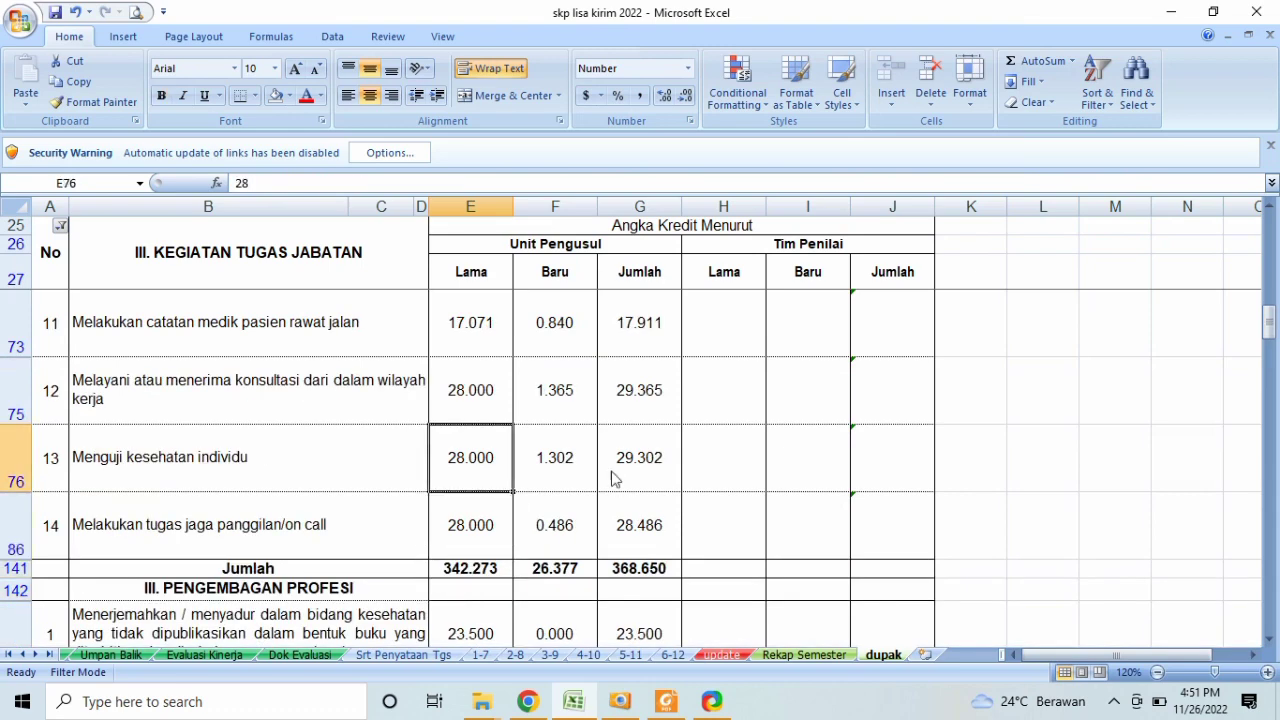
pyautogui.press('Up')
pyautogui.press('Up')
pyautogui.press('Up')
pyautogui.press('Up')
pyautogui.press('Up')
pyautogui.press('Up')
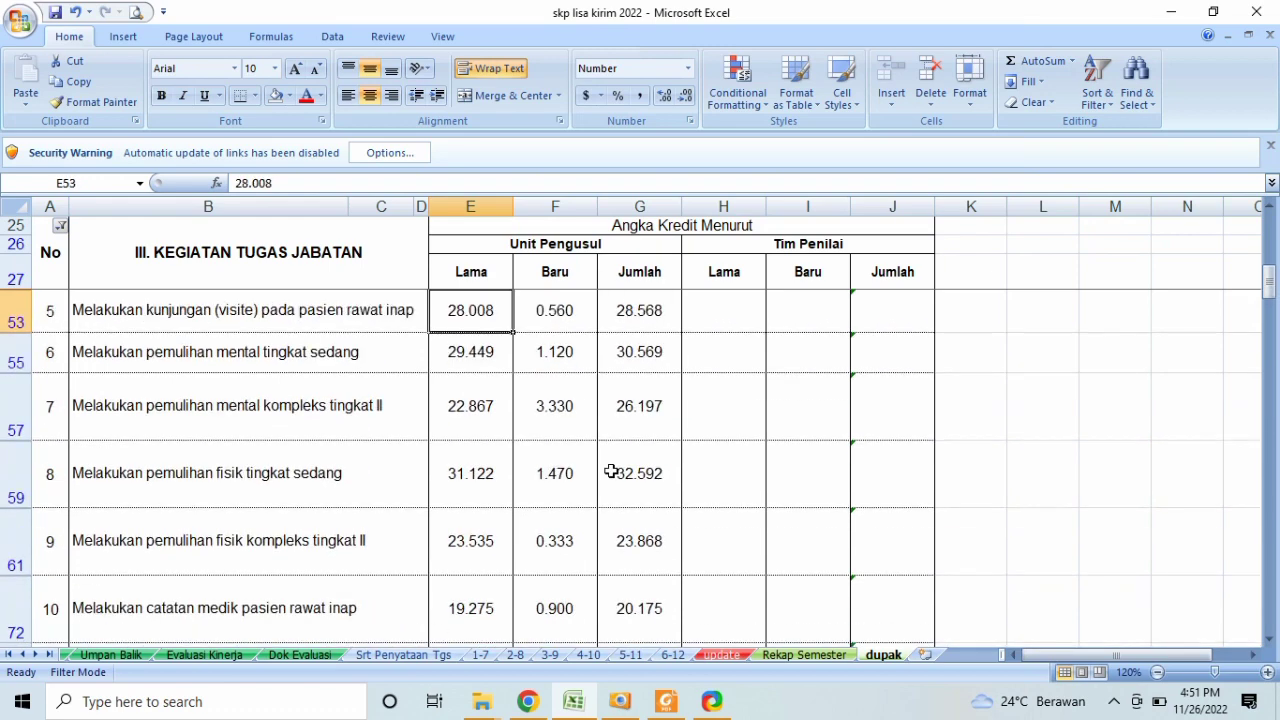
pyautogui.press('Up')
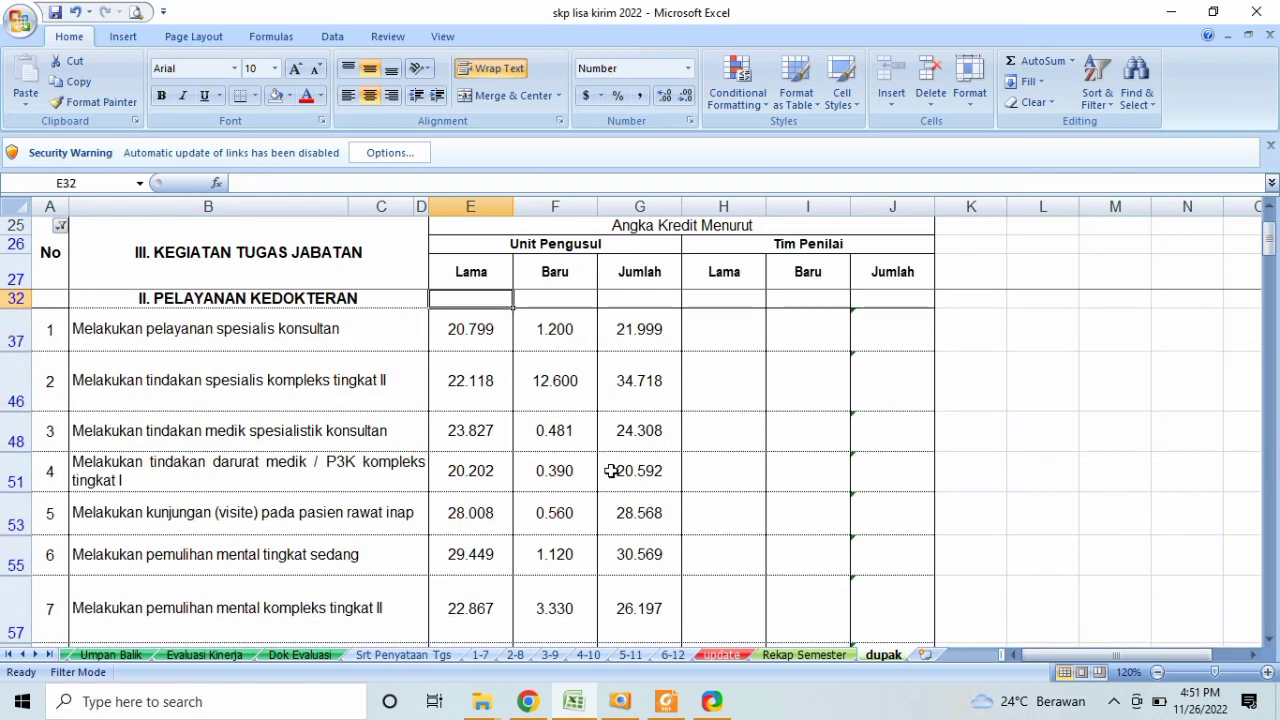
# Step: Examine the Pelayanan Kedokteran, Pengembangan Profesi and Penunjang credits on dupak, including the combined Lama and Baru totals in row 203
pyautogui.press('Down')
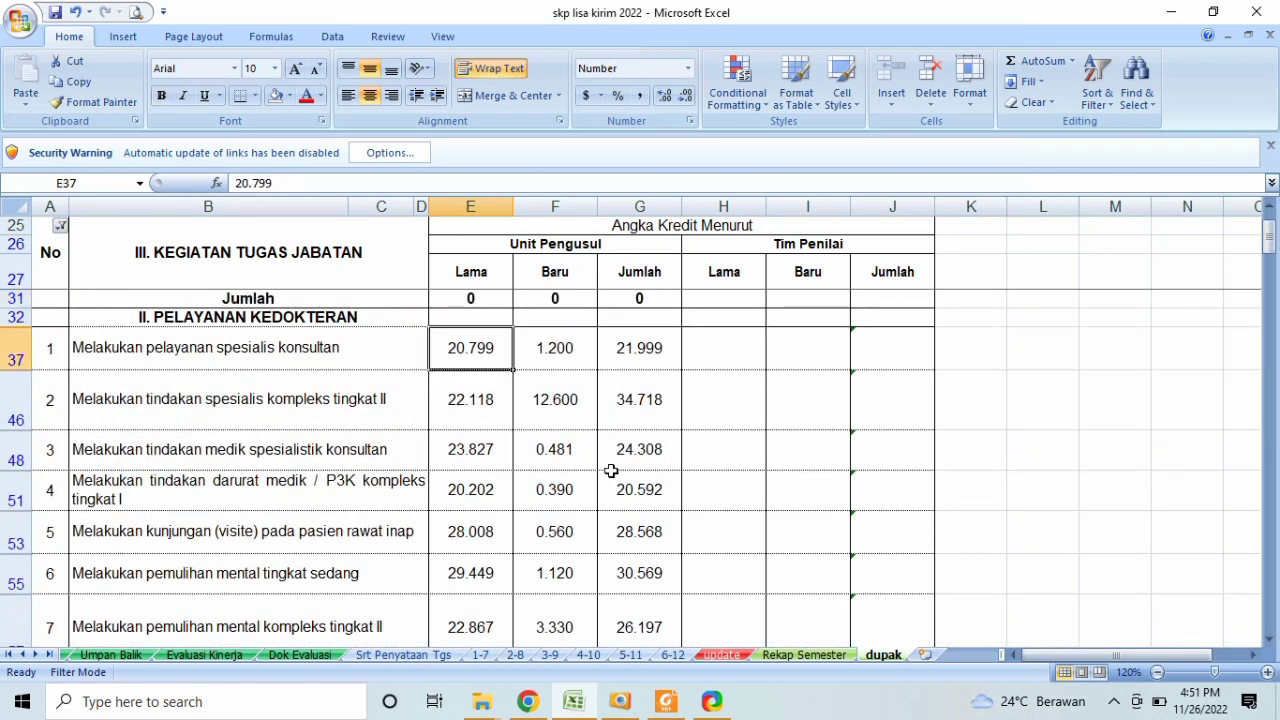
pyautogui.press('Down')
pyautogui.press('Down')
pyautogui.press('Down')
pyautogui.press('Down')
pyautogui.press('Down')
pyautogui.press('Down')
pyautogui.press('Down')
pyautogui.press('Down')
pyautogui.press('Down')
pyautogui.press('Down')
pyautogui.press('Down')
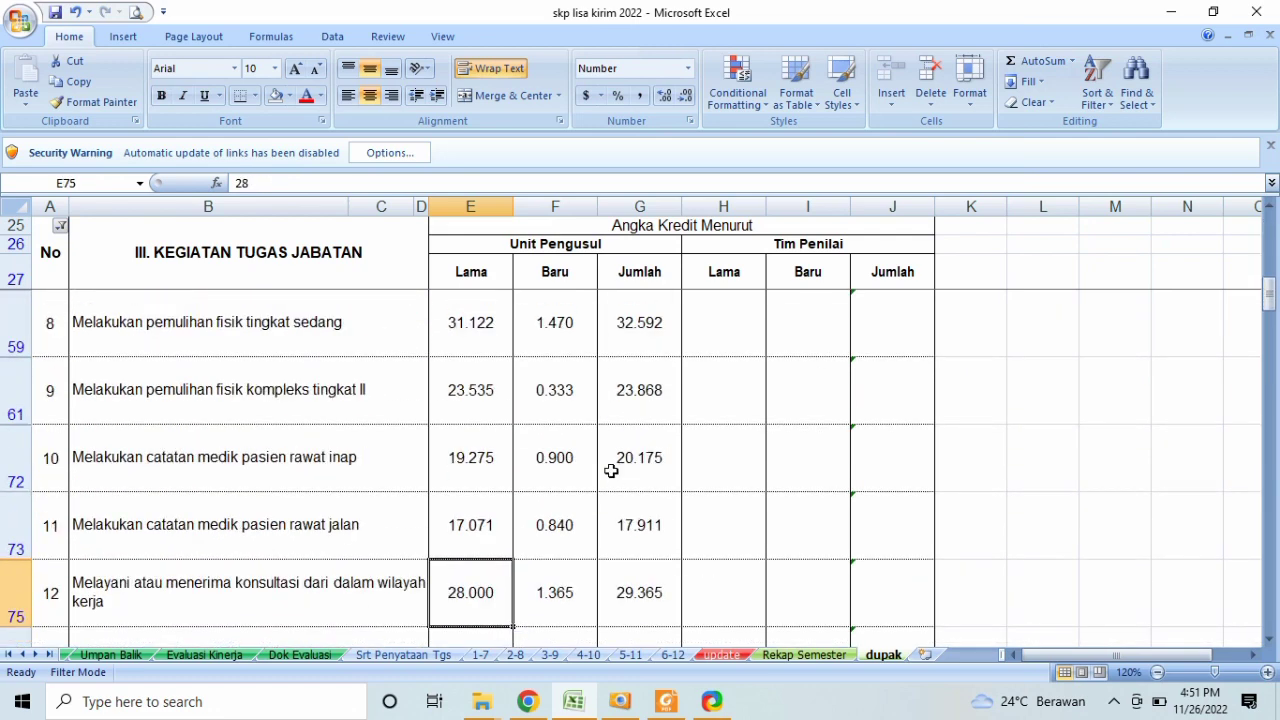
pyautogui.press('Down')
pyautogui.press('Down')
pyautogui.press('Down')
pyautogui.press('Down')
pyautogui.press('Down')
pyautogui.press('Down')
pyautogui.press('Down')
pyautogui.press('Down')
pyautogui.press('Down')
pyautogui.press('Down')
pyautogui.press('Down')
pyautogui.press('Down')
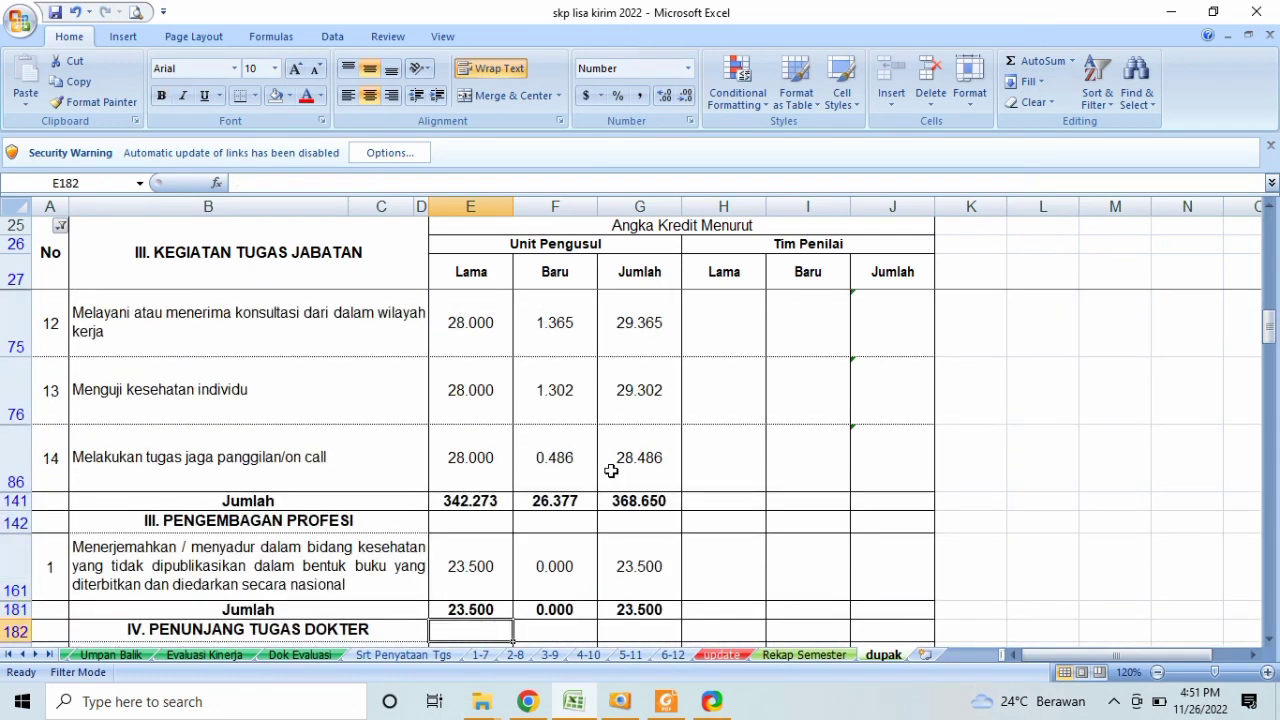
pyautogui.press('Down')
pyautogui.press('Down')
pyautogui.press('Down')
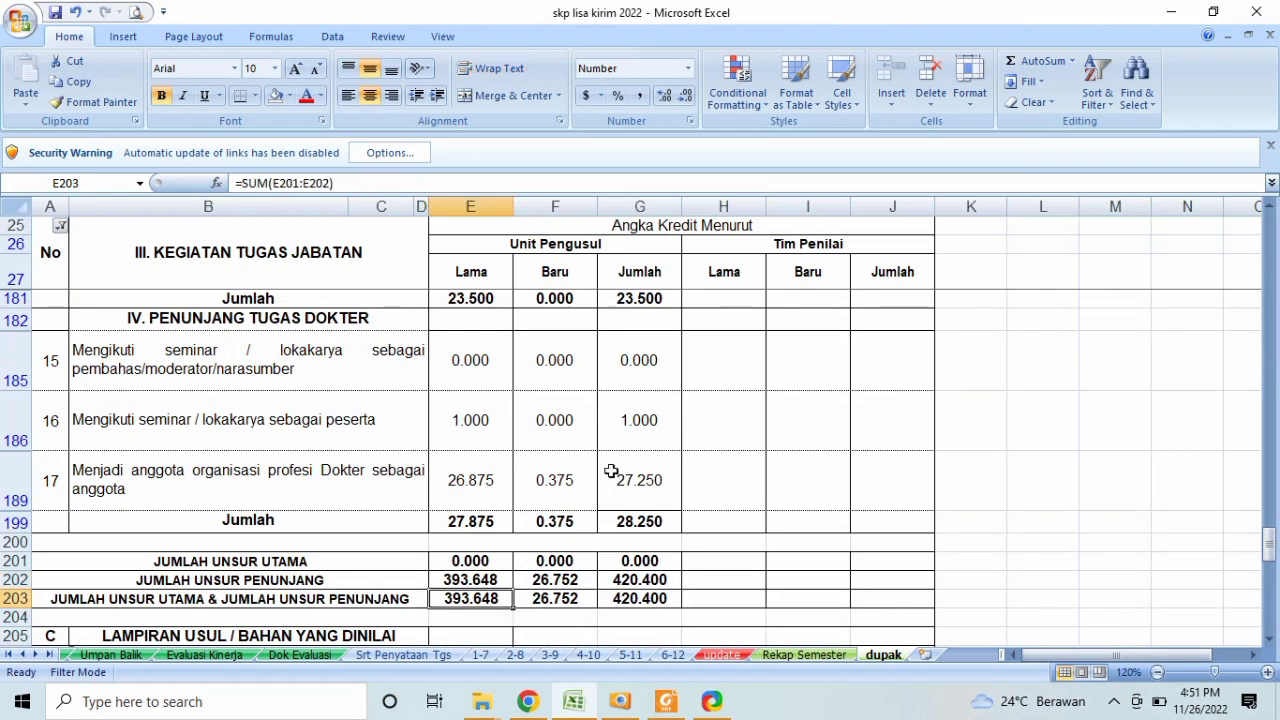
pyautogui.click(560, 597)
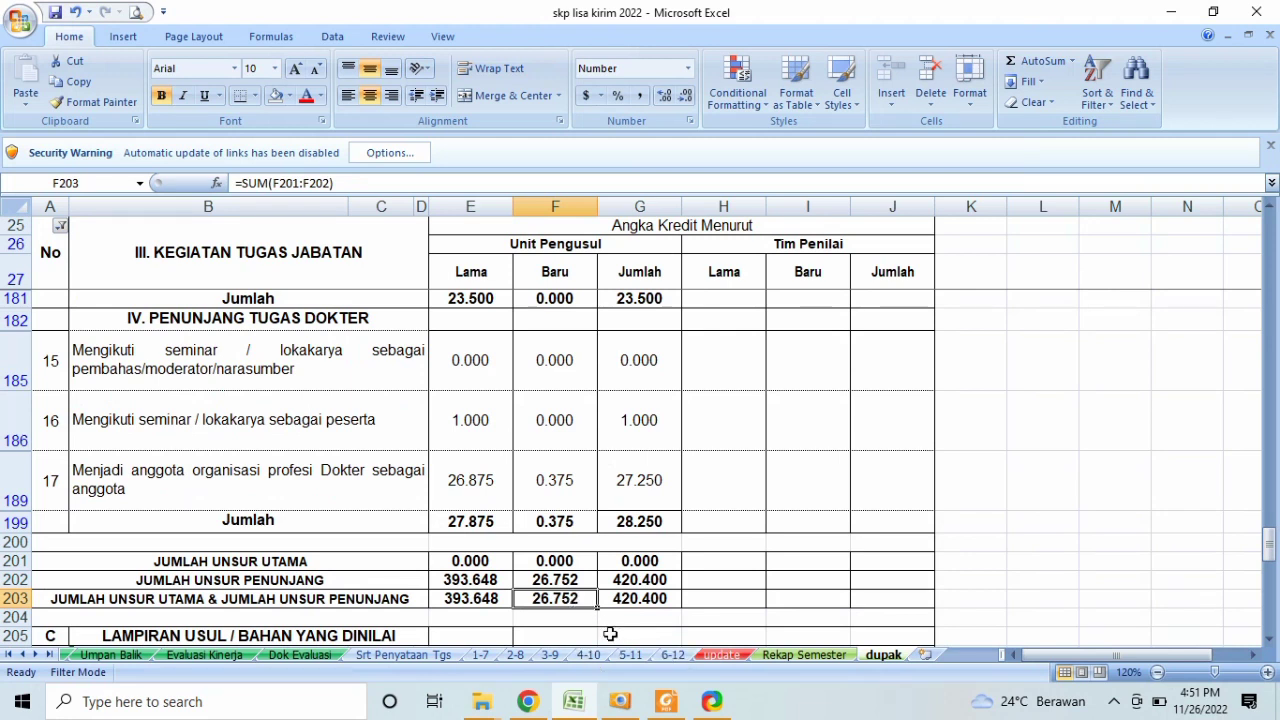
# Step: Review the monthly activity volumes on Rekap Semester and the Jumlah Angka Kredit total in M185
pyautogui.click(805, 655)
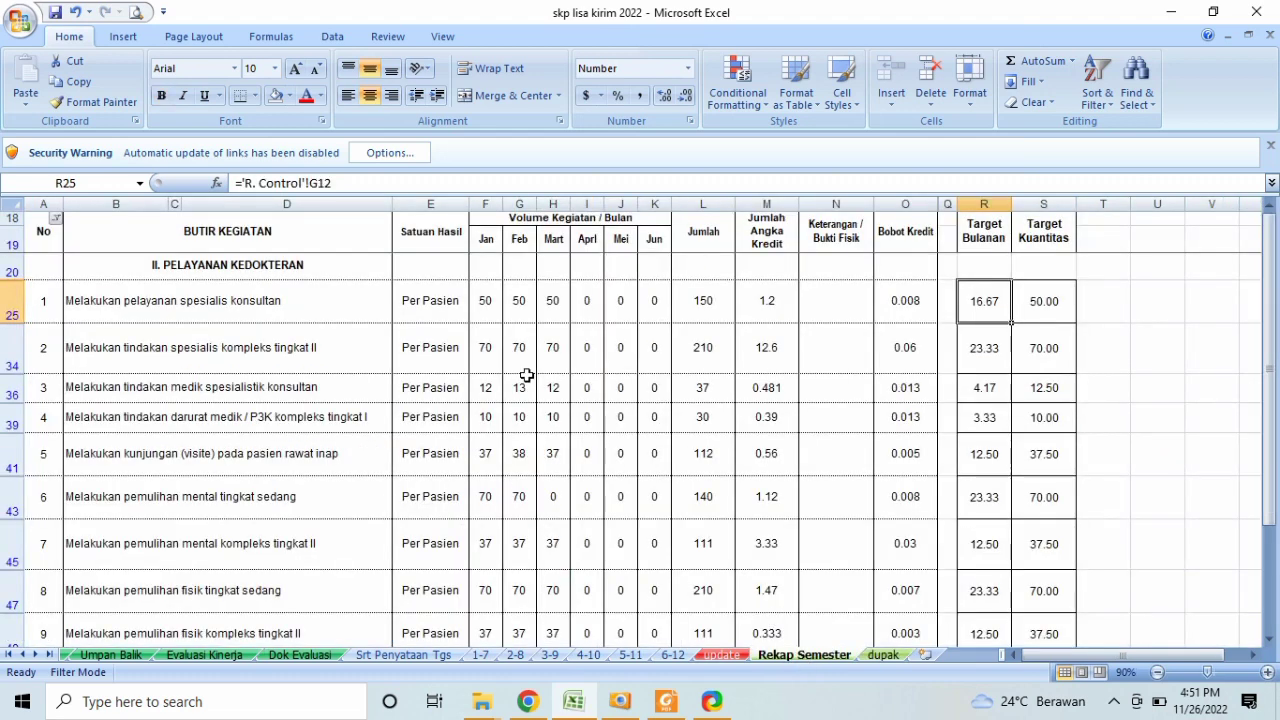
pyautogui.click(860, 486)
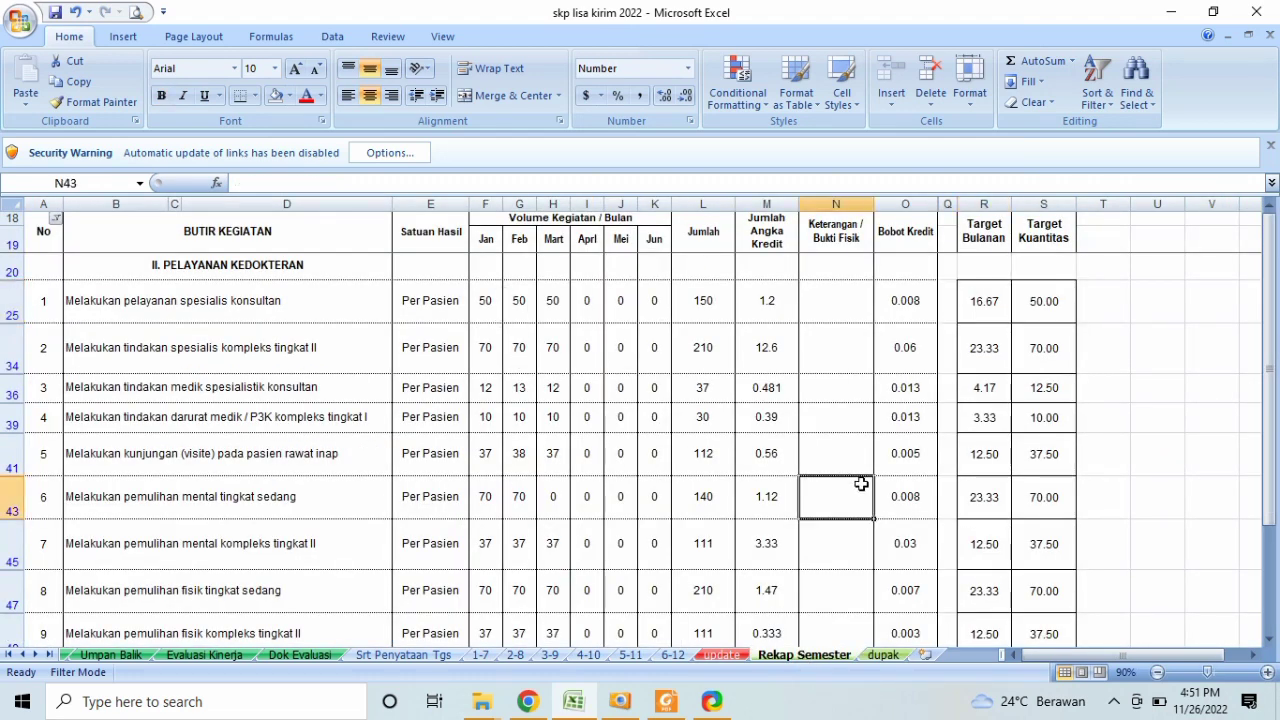
pyautogui.press('Down')
pyautogui.press('Down')
pyautogui.press('Down')
pyautogui.press('Down')
pyautogui.press('Down')
pyautogui.press('Down')
pyautogui.press('Down')
pyautogui.press('Down')
pyautogui.press('Down')
pyautogui.press('Down')
pyautogui.press('Down')
pyautogui.press('Down')
pyautogui.press('Down')
pyautogui.press('Down')
pyautogui.press('Down')
pyautogui.press('Down')
pyautogui.press('Down')
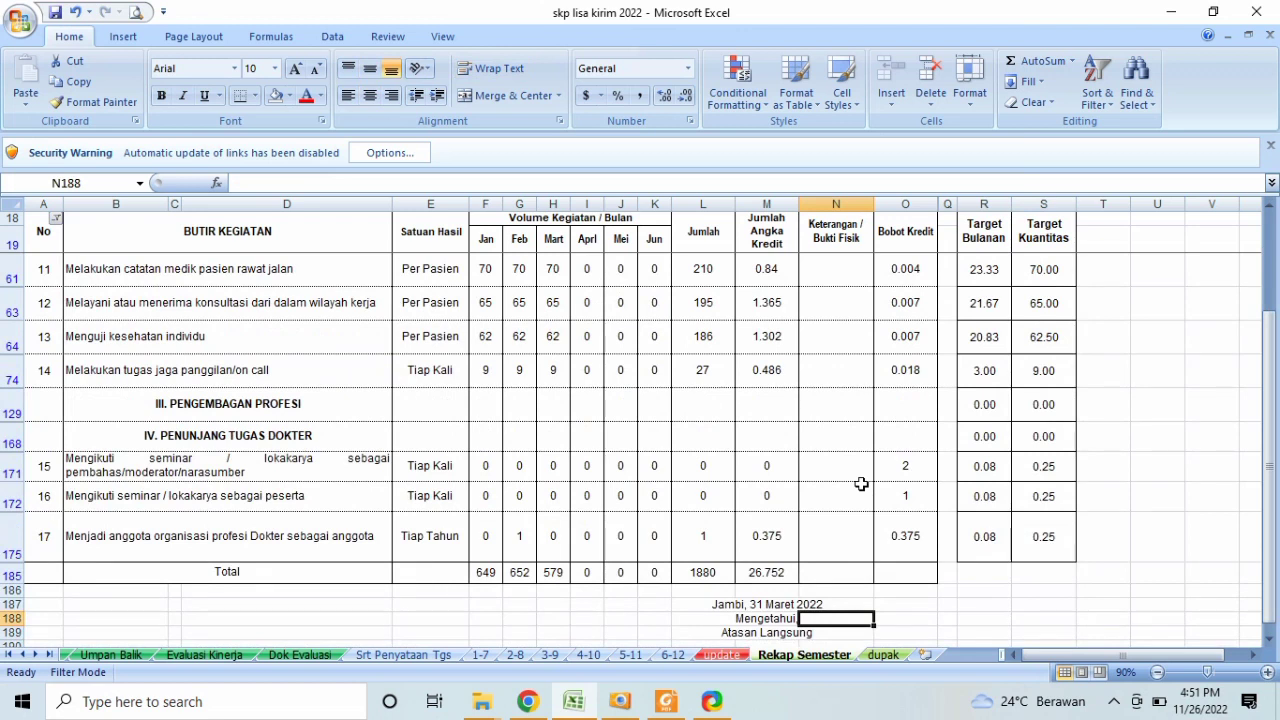
pyautogui.click(785, 578)
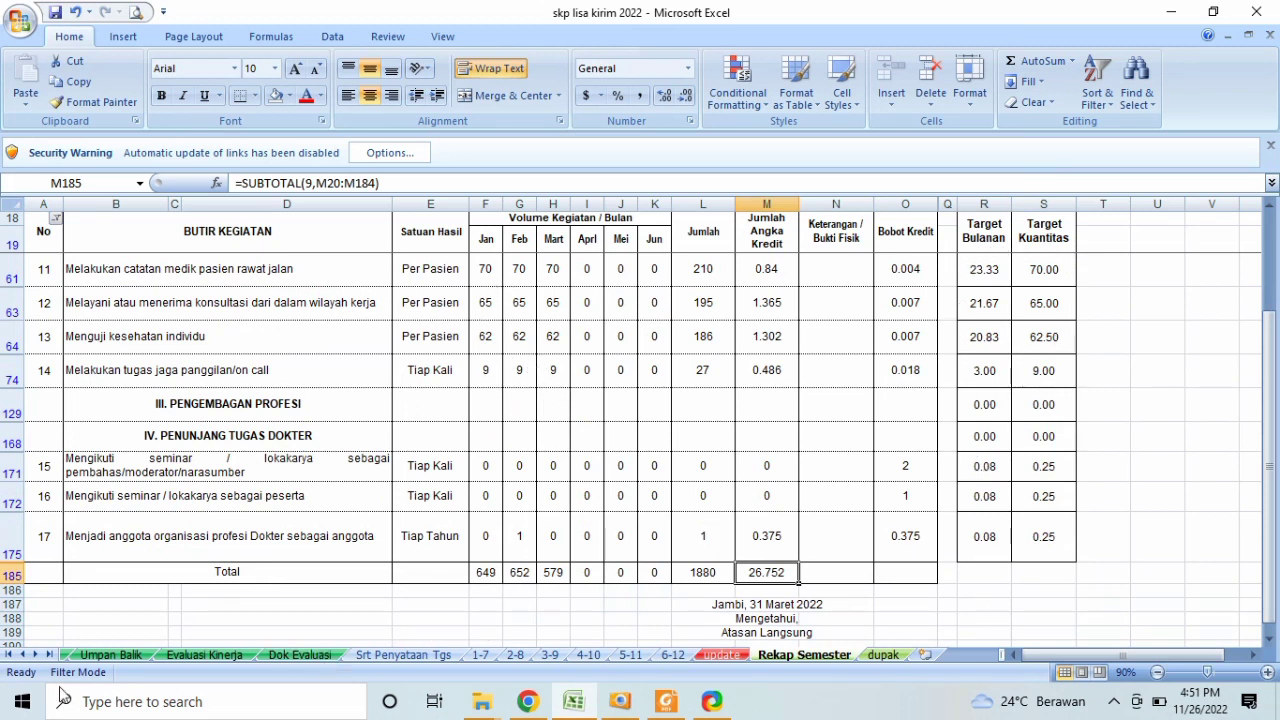
# Step: Examine the Dokter Ahli Madya credit targets on the DB sheet and the 80% formulas in D47 and F49
pyautogui.click(9, 654)
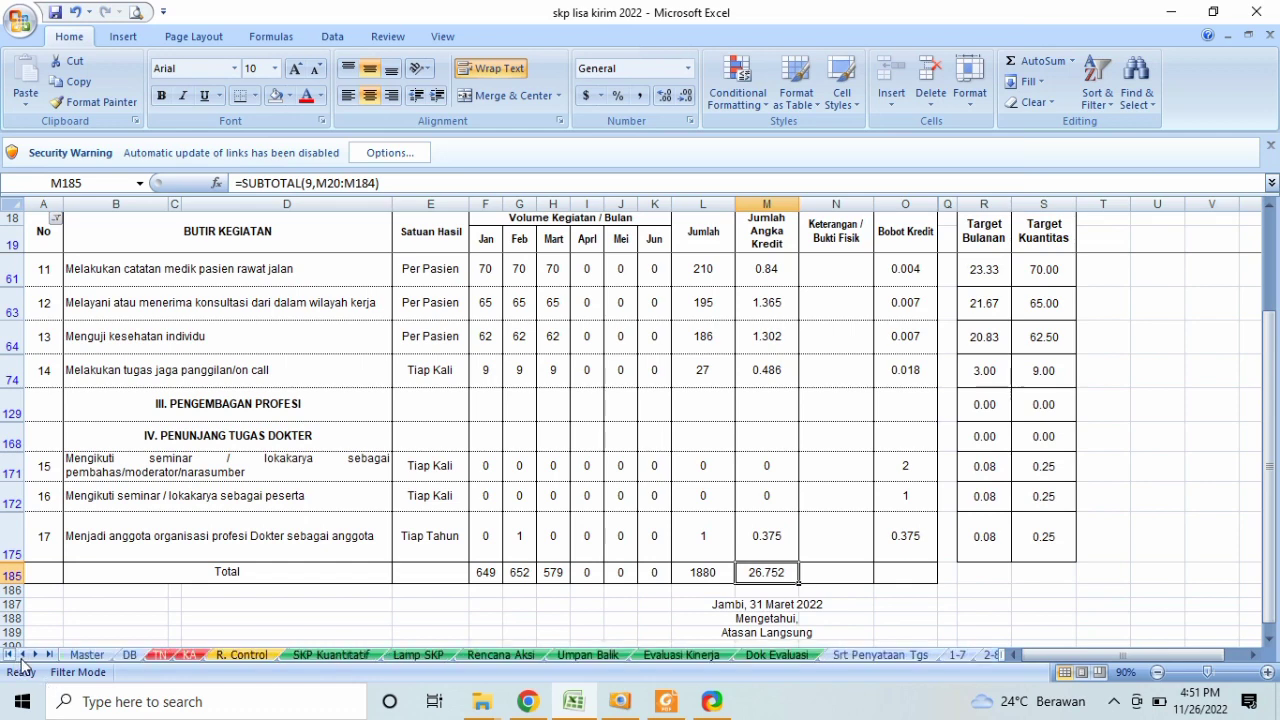
pyautogui.click(127, 657)
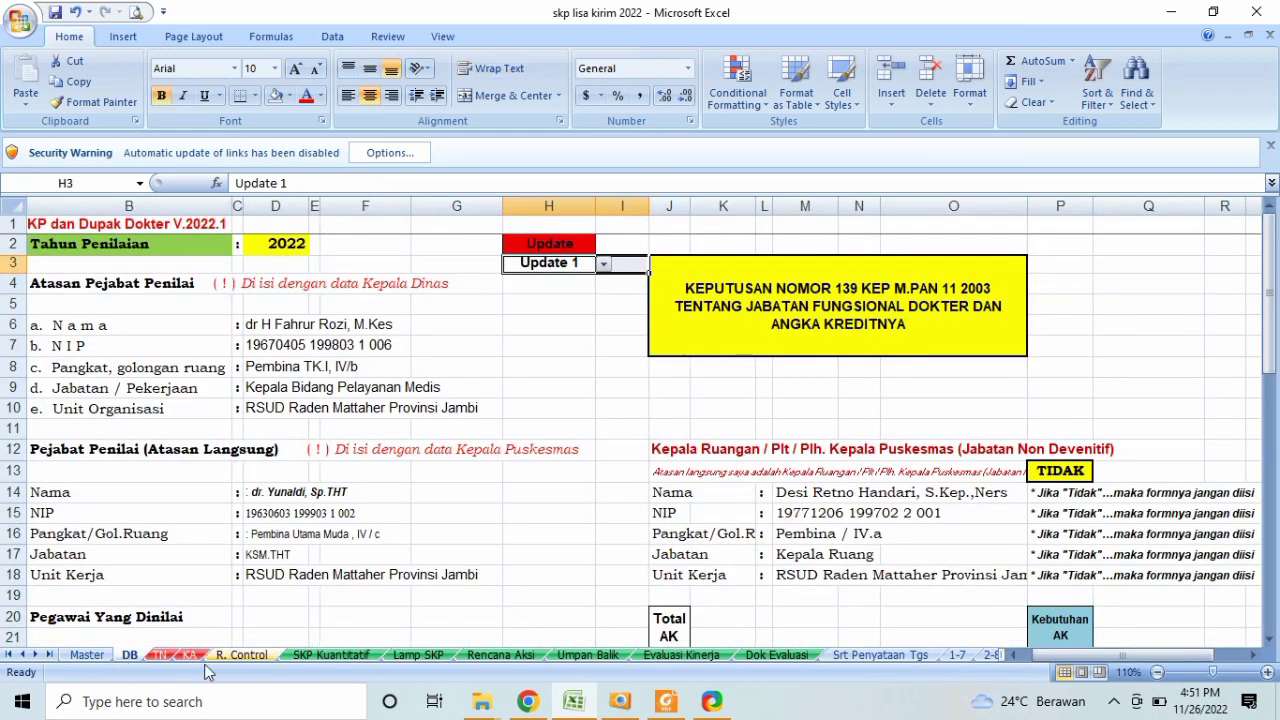
pyautogui.click(262, 618)
pyautogui.press('Down')
pyautogui.press('Down')
pyautogui.press('Down')
pyautogui.press('Down')
pyautogui.press('Down')
pyautogui.press('Down')
pyautogui.press('Down')
pyautogui.press('Down')
pyautogui.press('Down')
pyautogui.press('Down')
pyautogui.press('Down')
pyautogui.press('Down')
pyautogui.press('Down')
pyautogui.press('Down')
pyautogui.press('Down')
pyautogui.press('Down')
pyautogui.press('Down')
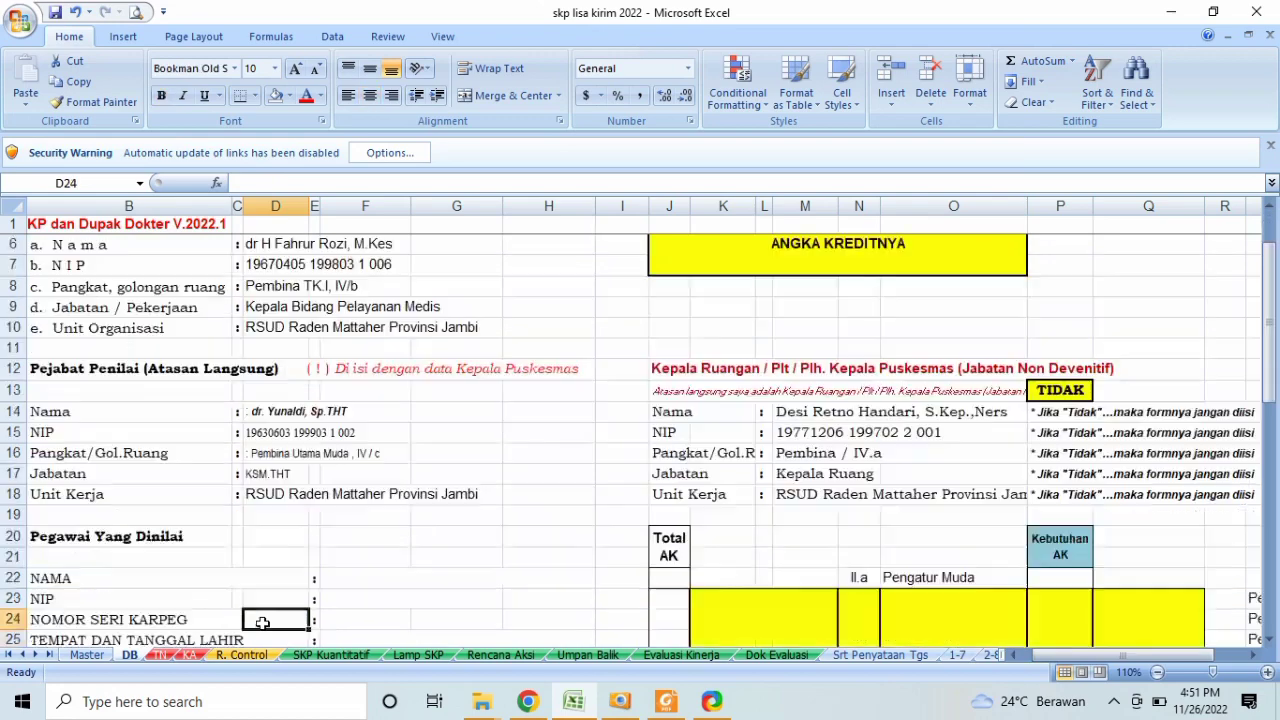
pyautogui.press('Down')
pyautogui.press('Down')
pyautogui.press('Down')
pyautogui.press('Down')
pyautogui.press('Down')
pyautogui.press('Down')
pyautogui.press('Down')
pyautogui.press('Down')
pyautogui.press('Down')
pyautogui.press('Down')
pyautogui.press('Down')
pyautogui.press('Down')
pyautogui.press('Down')
pyautogui.press('Down')
pyautogui.press('Down')
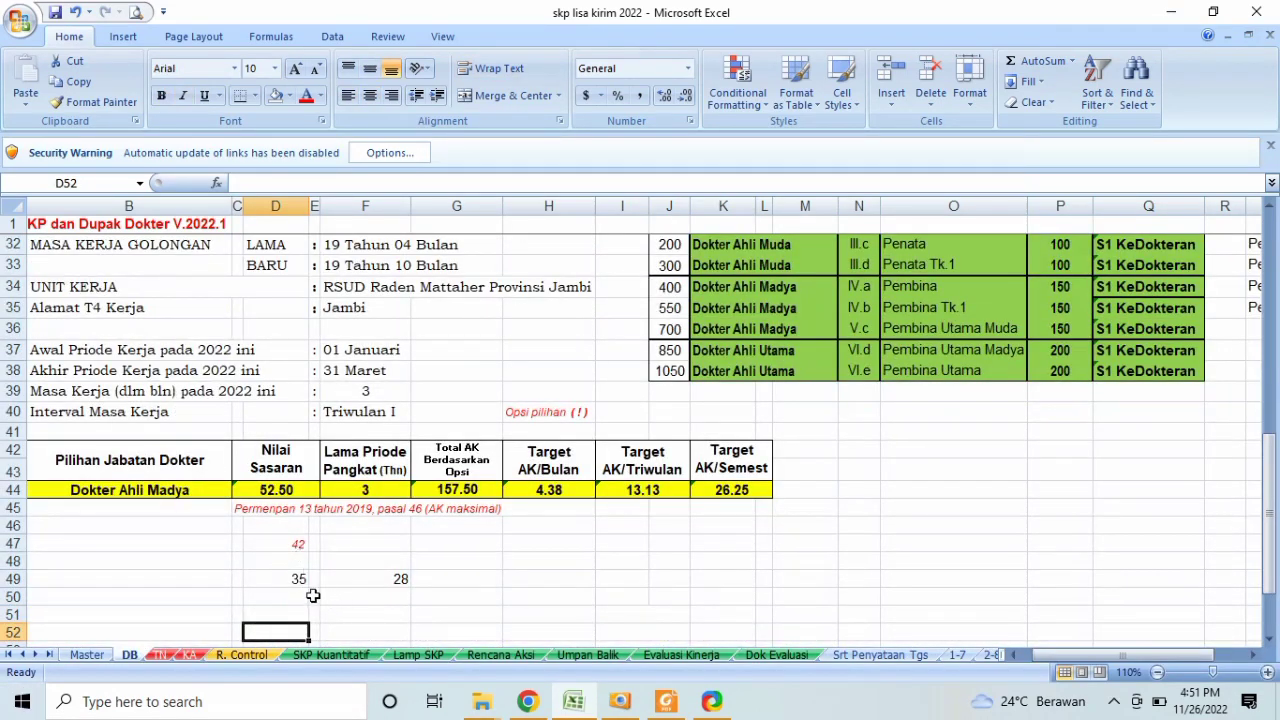
pyautogui.click(295, 546)
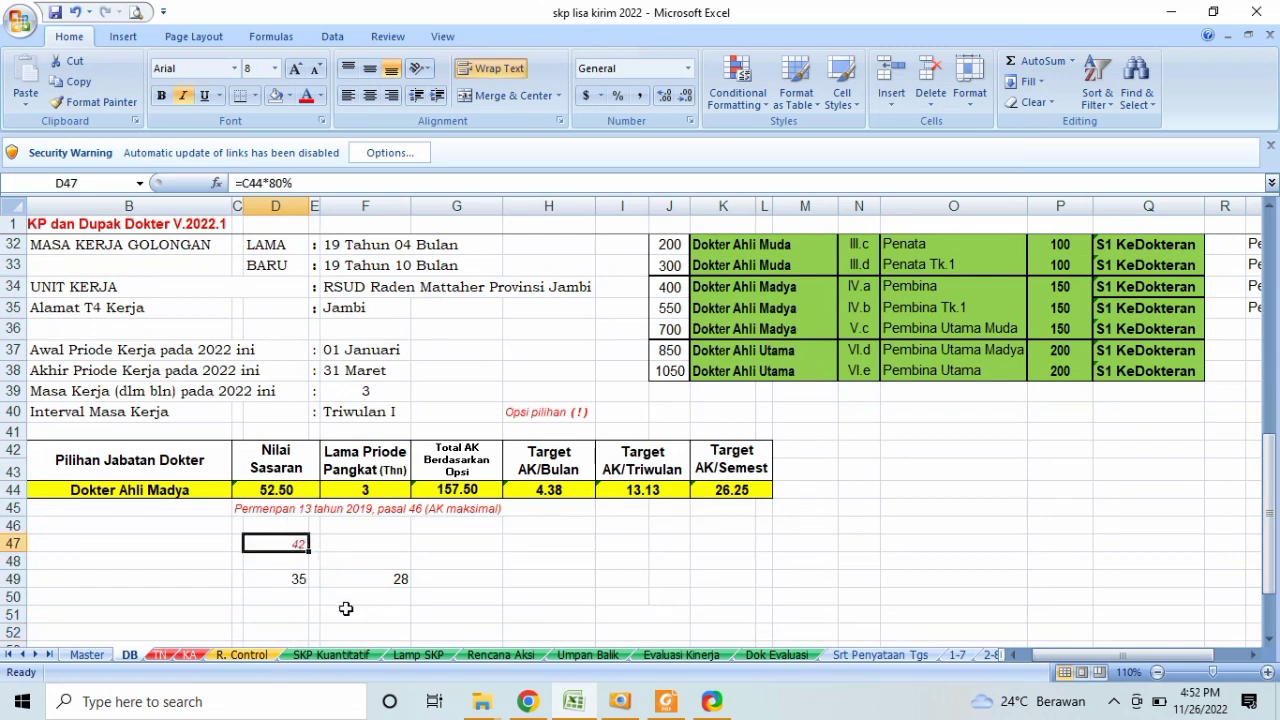
pyautogui.click(372, 583)
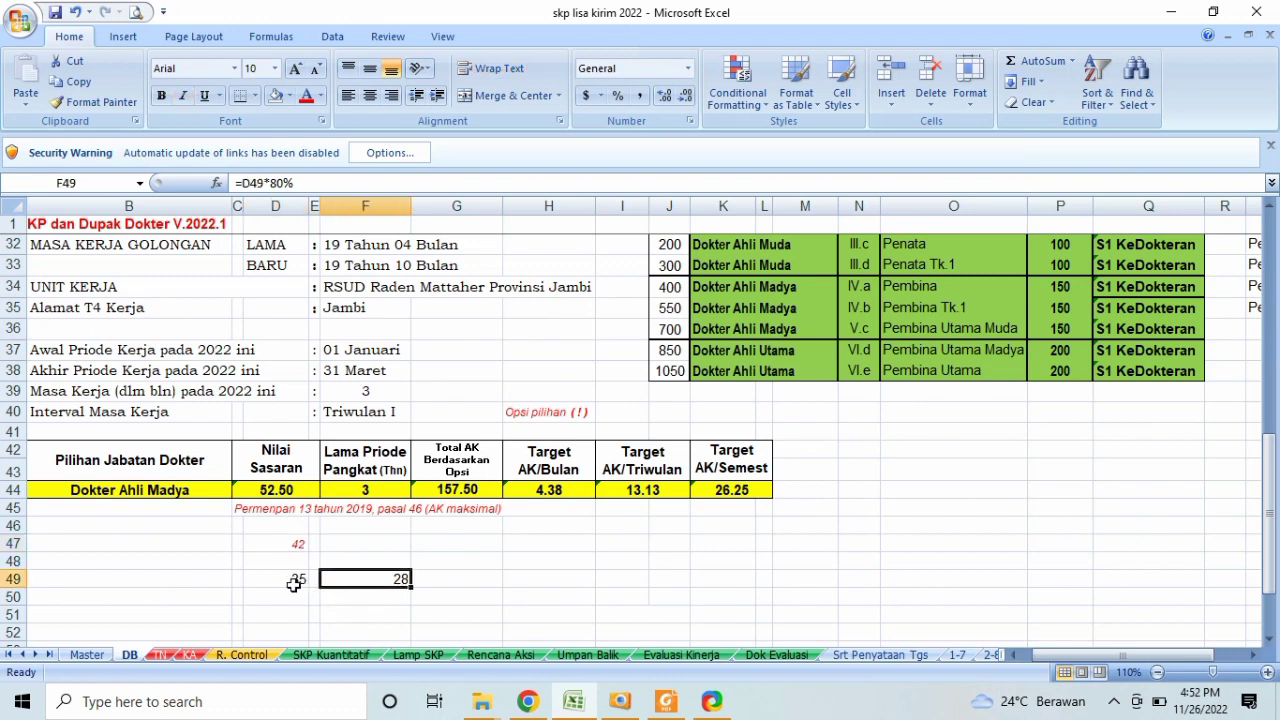
# Step: Calculate the monthly share of the 80% target on DB by entering =D47/12 in G47
pyautogui.click(293, 582)
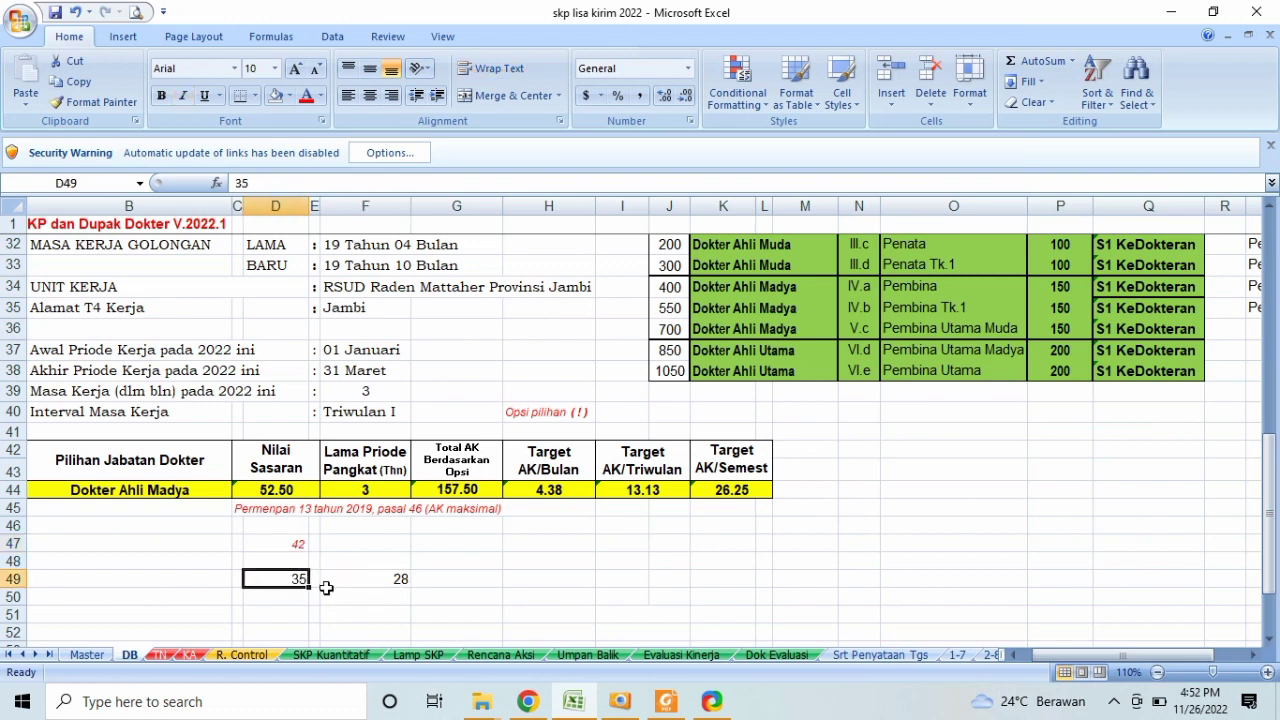
pyautogui.click(392, 578)
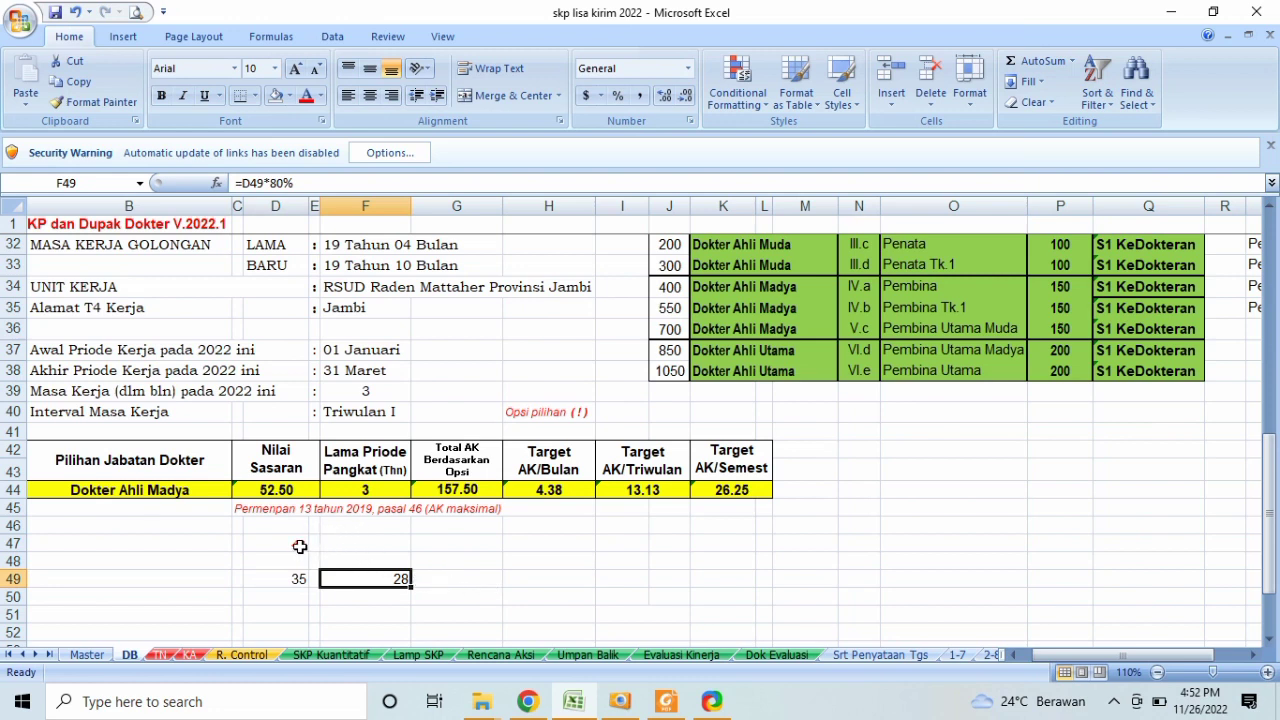
pyautogui.click(299, 546)
pyautogui.click(432, 545)
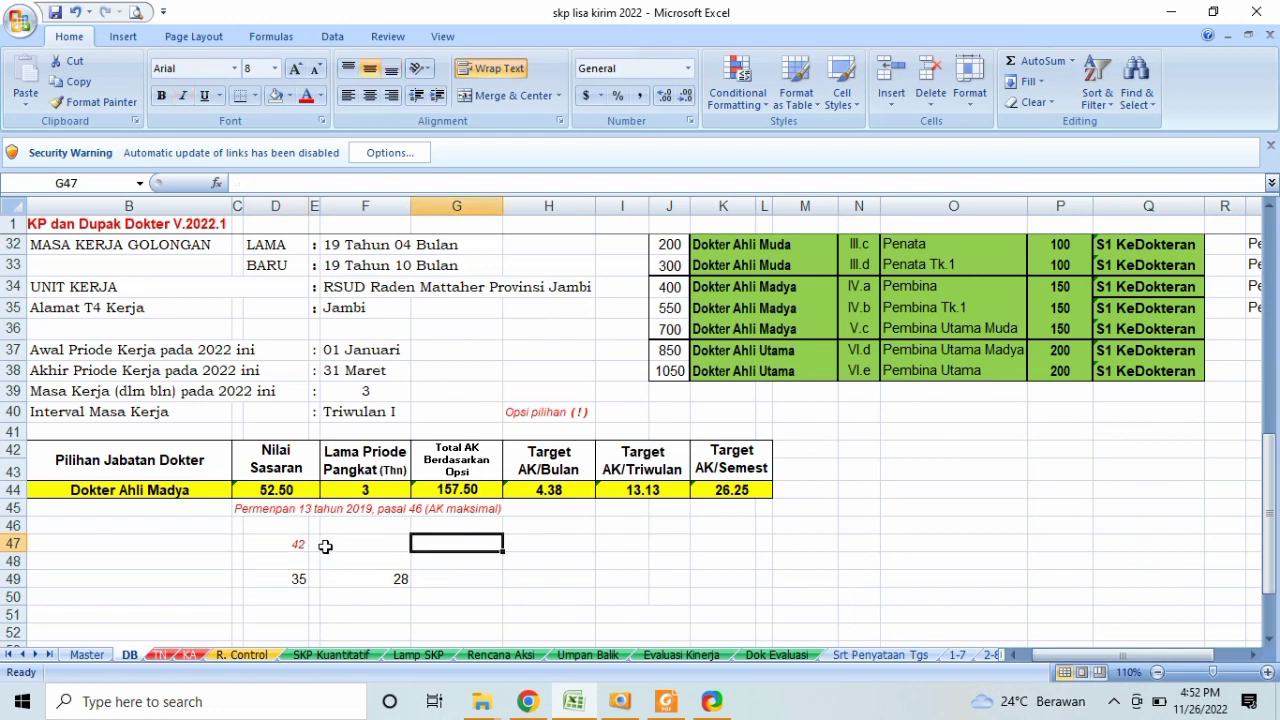
pyautogui.click(296, 545)
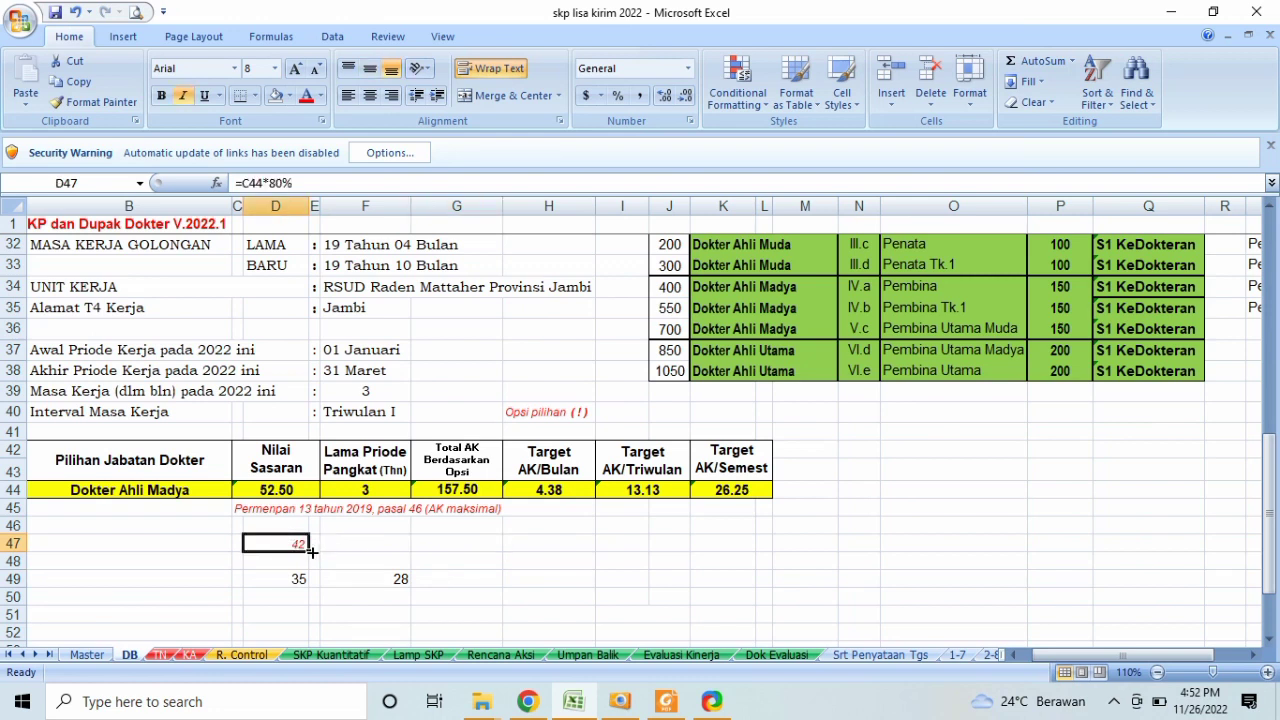
pyautogui.click(455, 548)
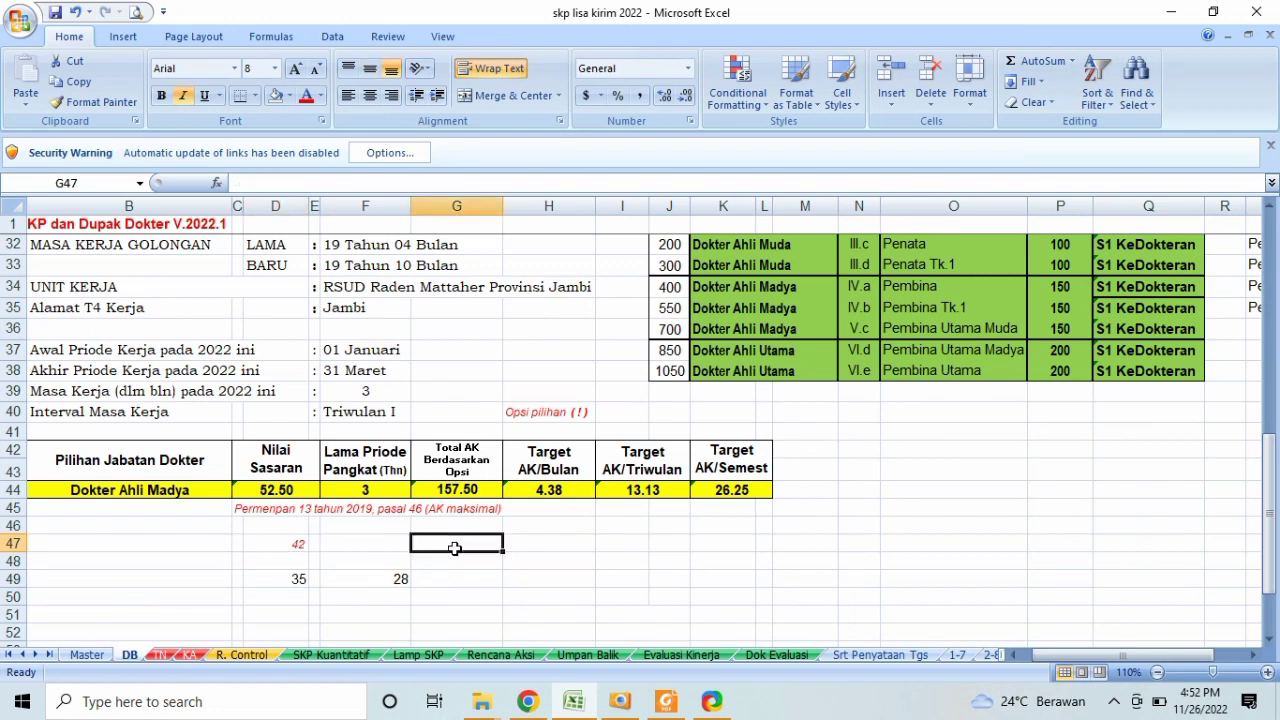
pyautogui.write('=')
pyautogui.press('Left')
pyautogui.press('Left')
pyautogui.press('Left')
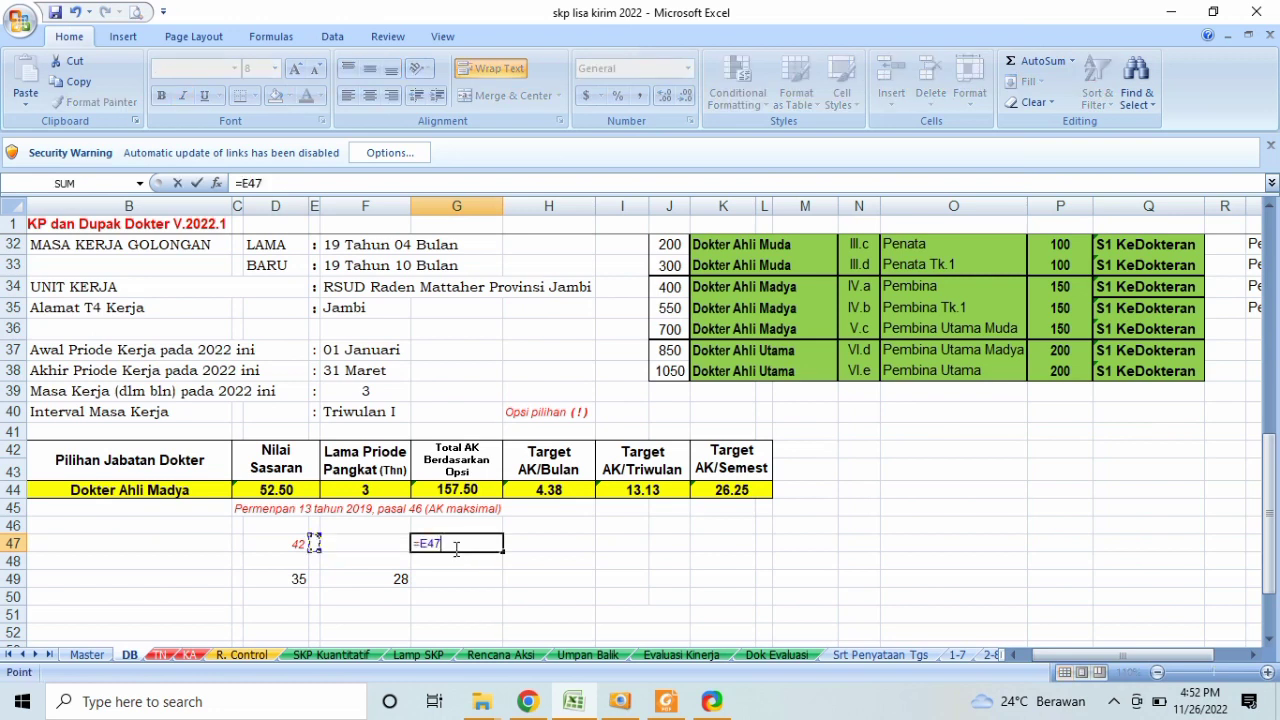
pyautogui.write('/12')
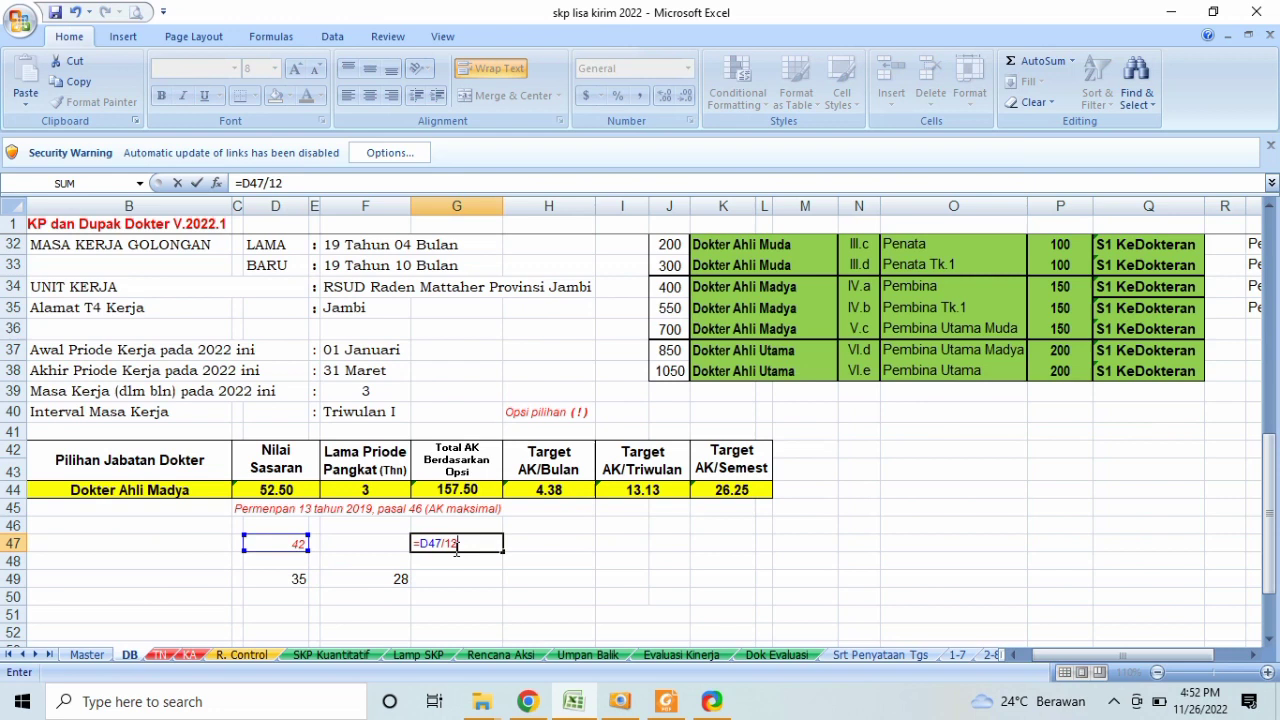
pyautogui.press('Return')
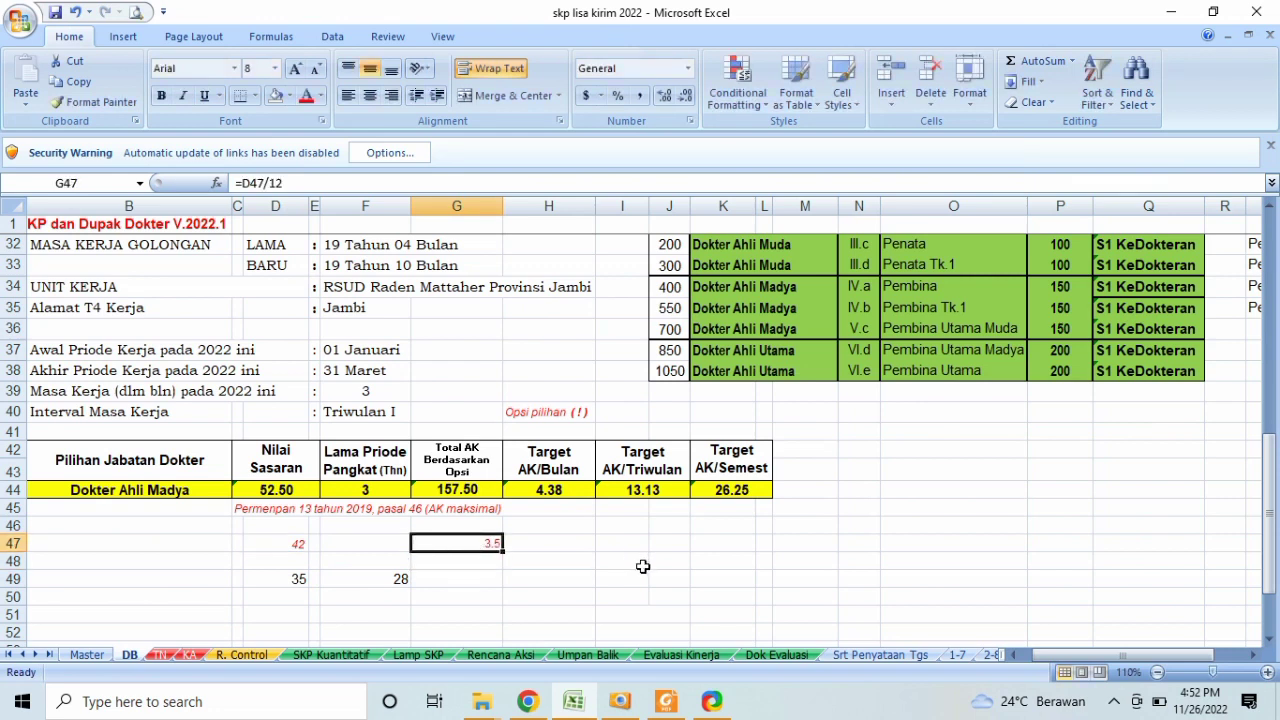
# Step: Calculate the three-month target beside the monthly value by entering =G47*3 in H47
pyautogui.click(519, 550)
pyautogui.write('=')
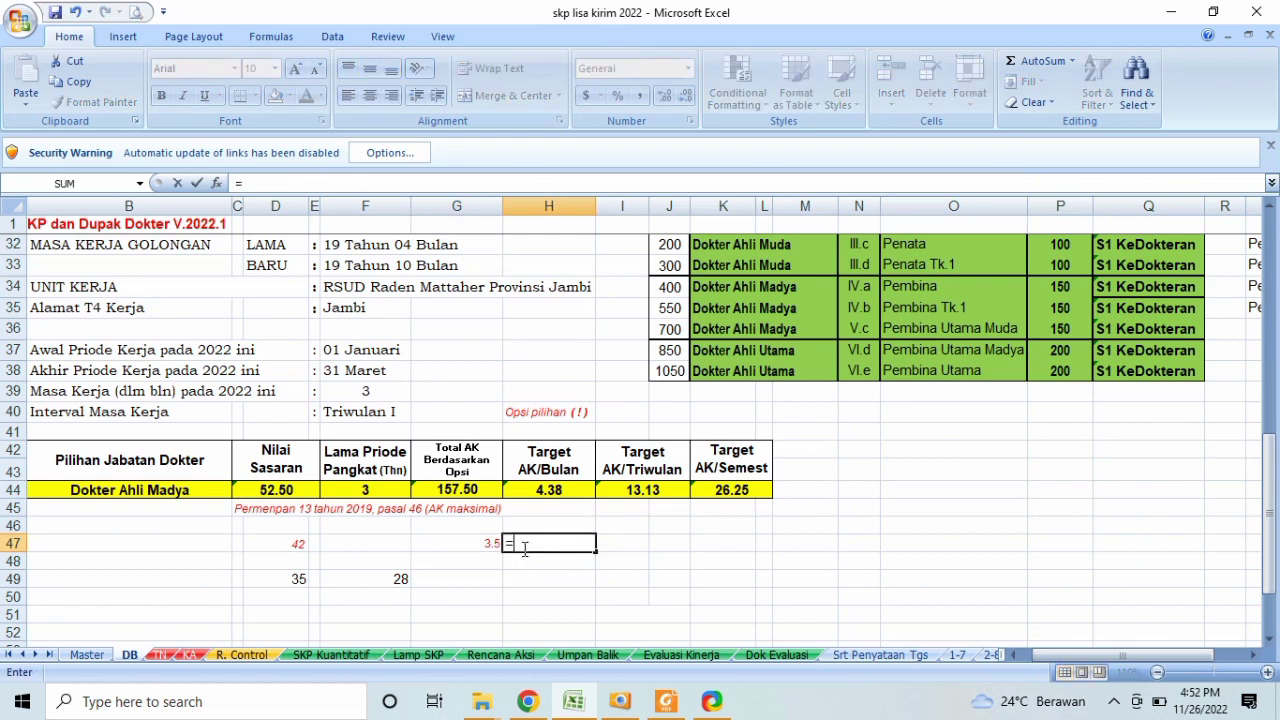
pyautogui.press('Left')
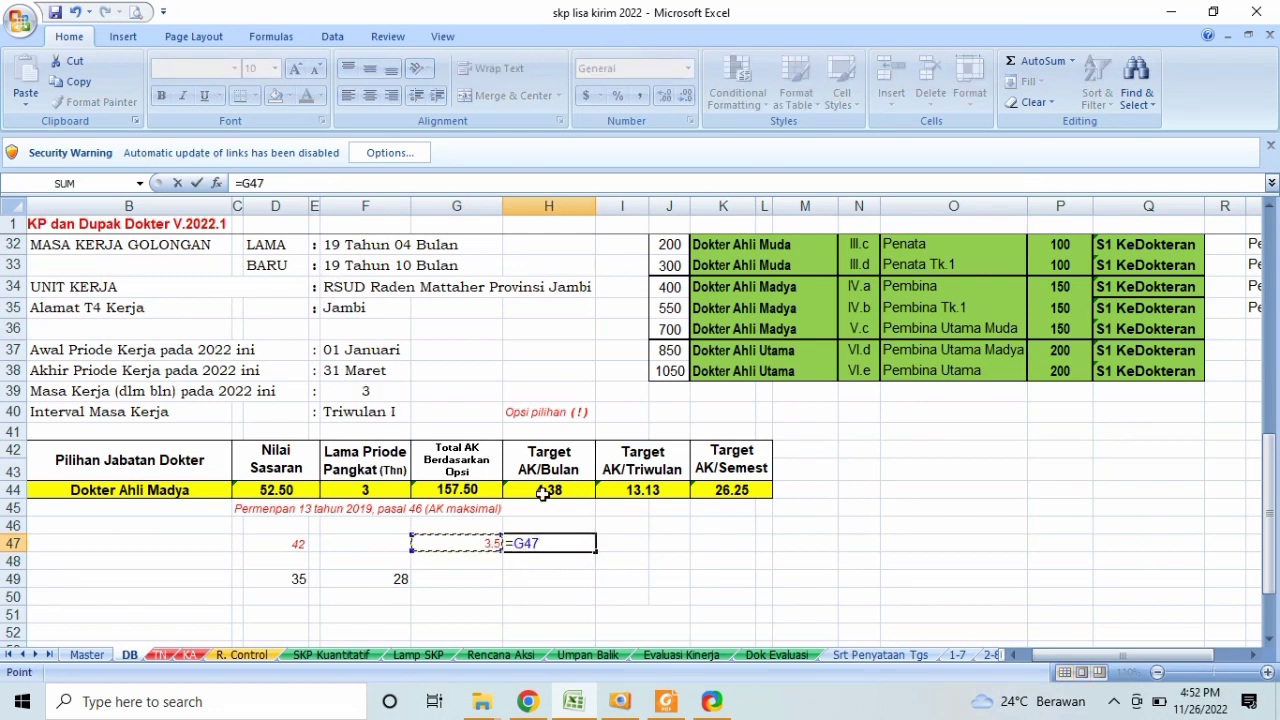
pyautogui.write('*3')
pyautogui.press('Return')
pyautogui.press('Up')
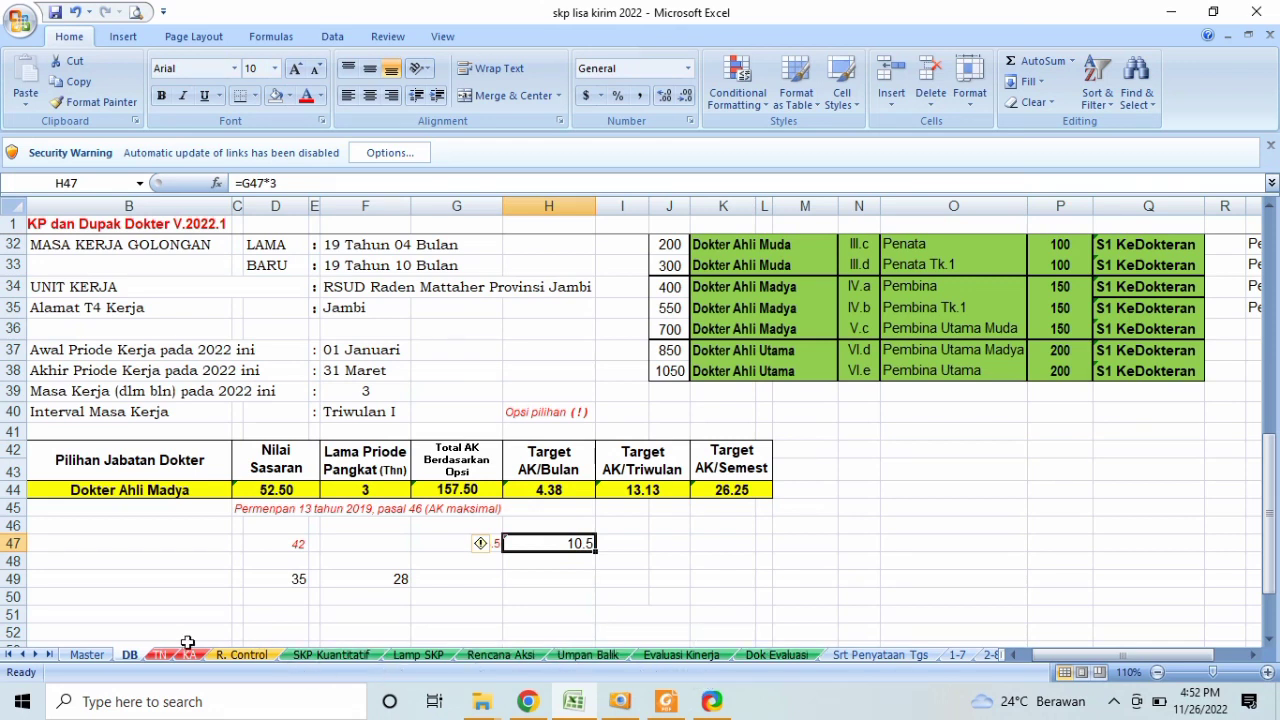
# Step: Open Rekap Semester and compare the January volume of Melakukan pelayanan spesialis konsultan with its Target Bulanan
pyautogui.click(48, 655)
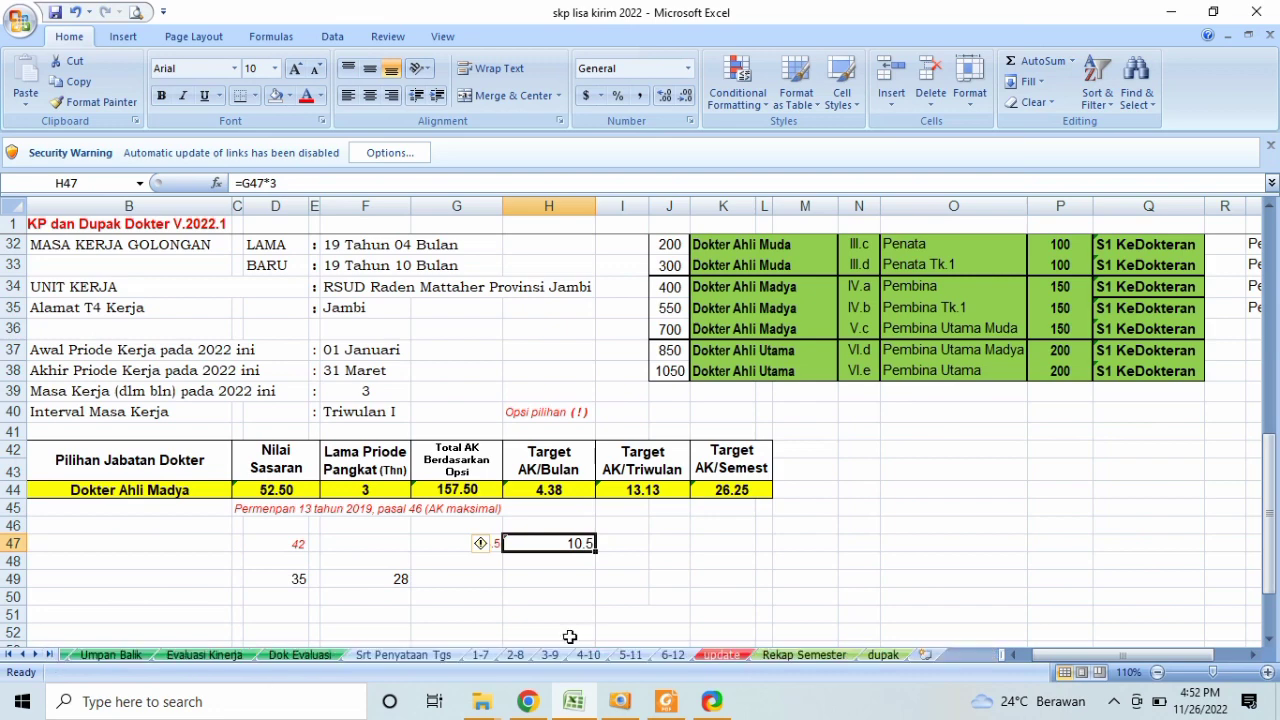
pyautogui.click(806, 656)
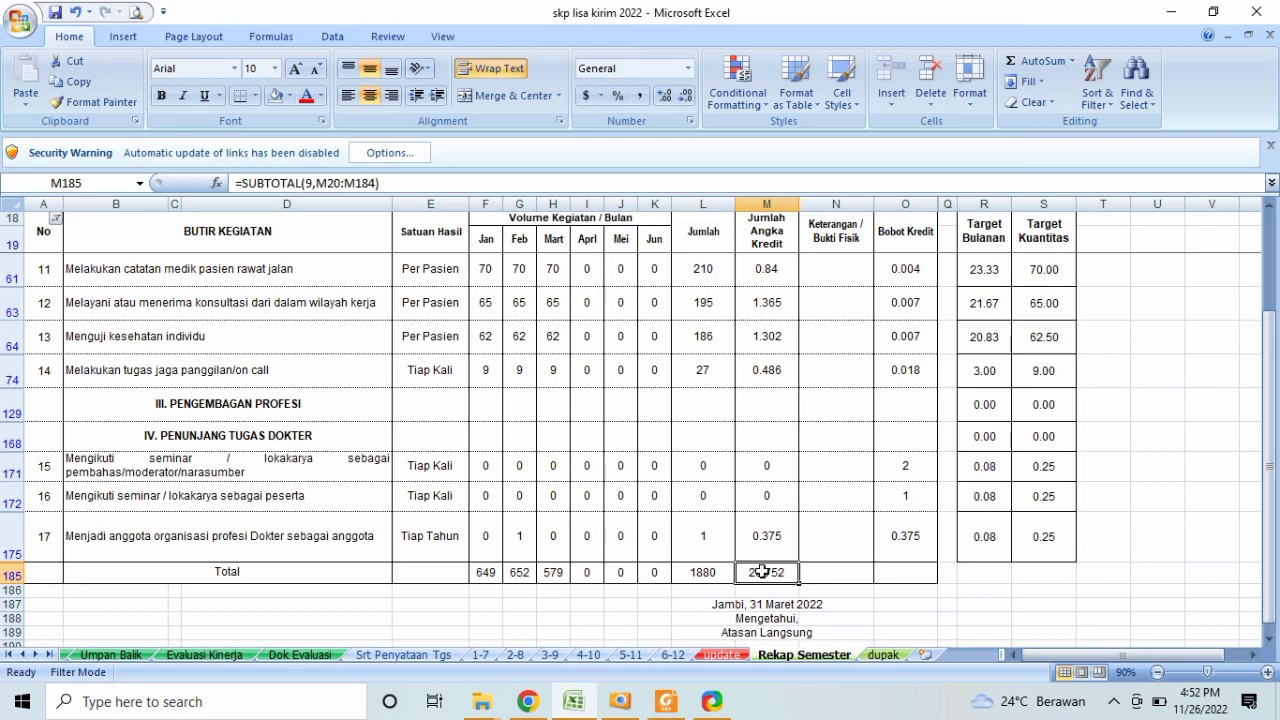
pyautogui.click(971, 240)
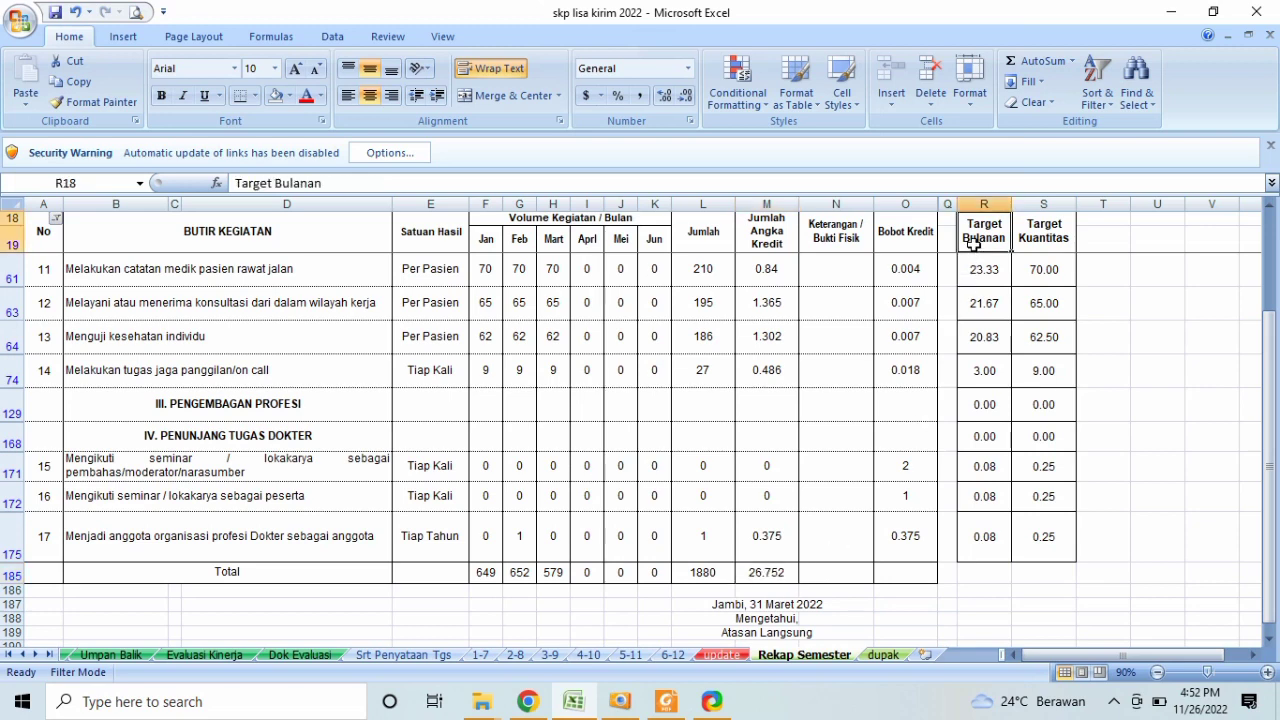
pyautogui.press('Down')
pyautogui.press('Down')
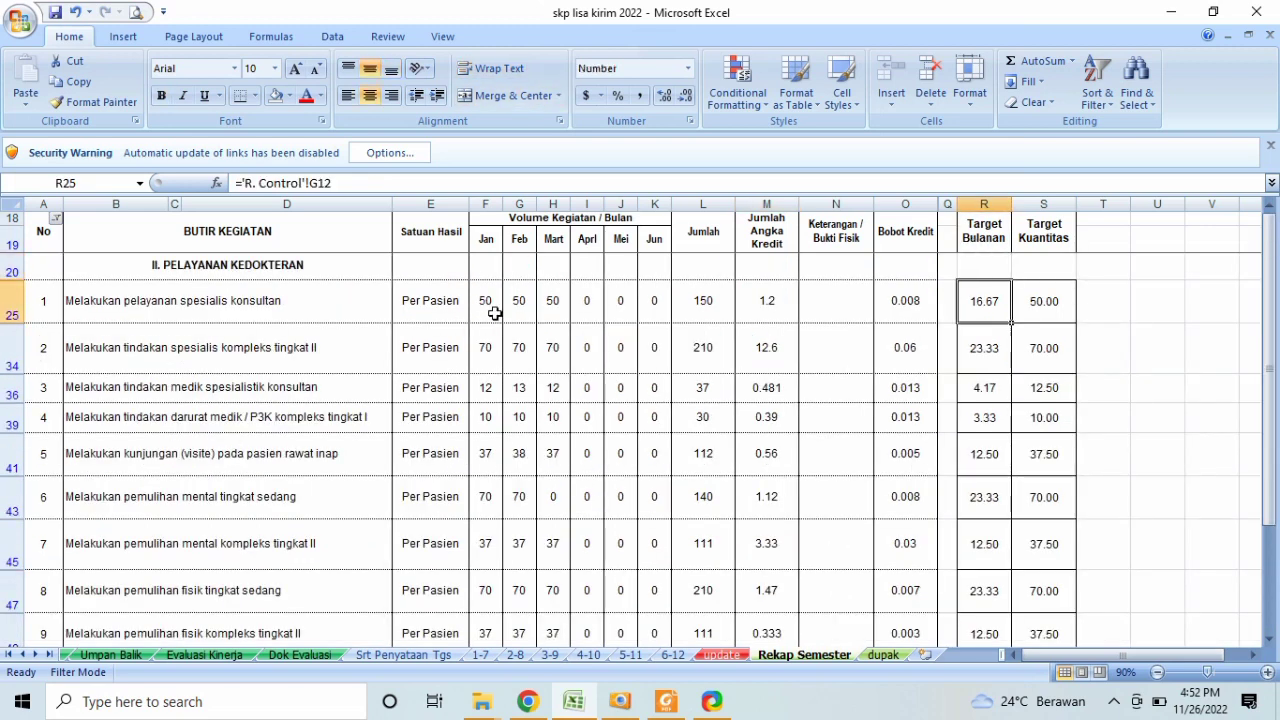
pyautogui.click(495, 313)
pyautogui.rightClick(496, 314)
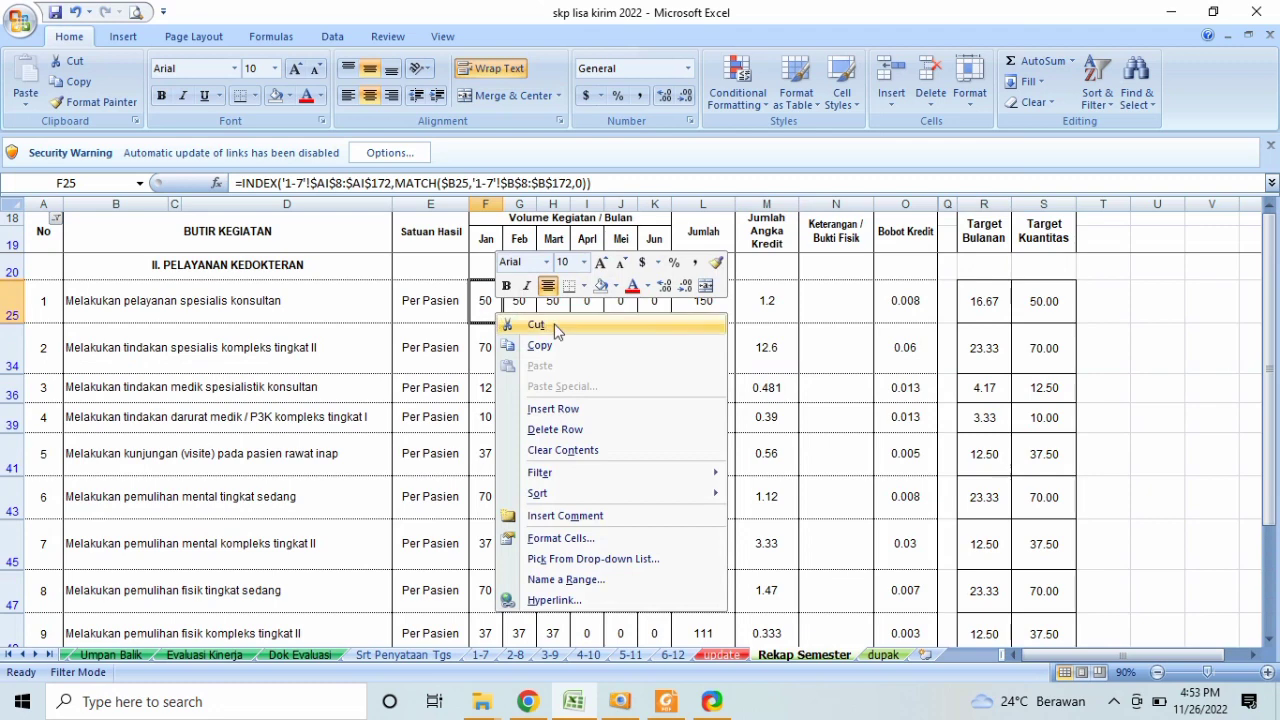
pyautogui.click(979, 312)
pyautogui.click(977, 310)
# Step: Review the Target Bulanan values of the Pelayanan Kedokteran activities on Rekap Semester
pyautogui.press('Down')
pyautogui.press('Down')
pyautogui.press('Down')
pyautogui.press('Down')
pyautogui.press('Down')
pyautogui.press('Down')
pyautogui.press('Down')
pyautogui.press('Down')
pyautogui.press('Down')
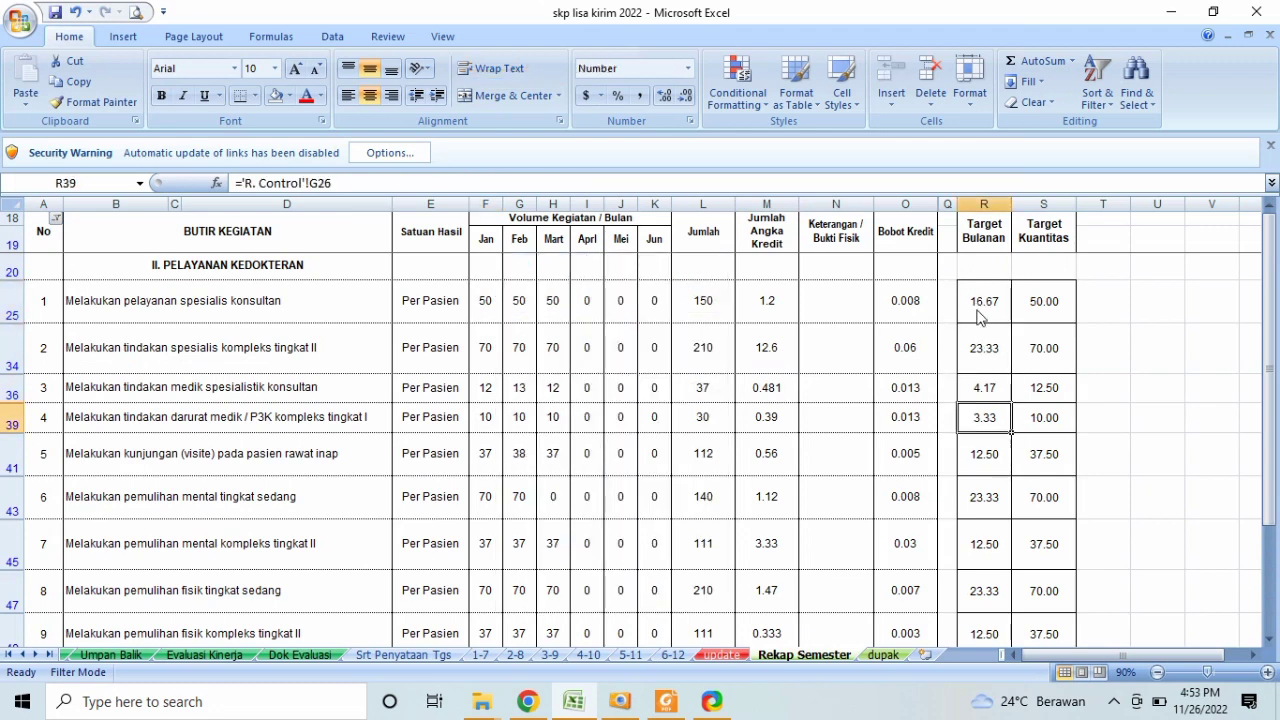
pyautogui.press('Down')
pyautogui.press('Up')
pyautogui.press('Up')
pyautogui.press('Up')
pyautogui.press('Up')
pyautogui.press('Up')
pyautogui.press('Up')
pyautogui.press('Up')
pyautogui.press('Up')
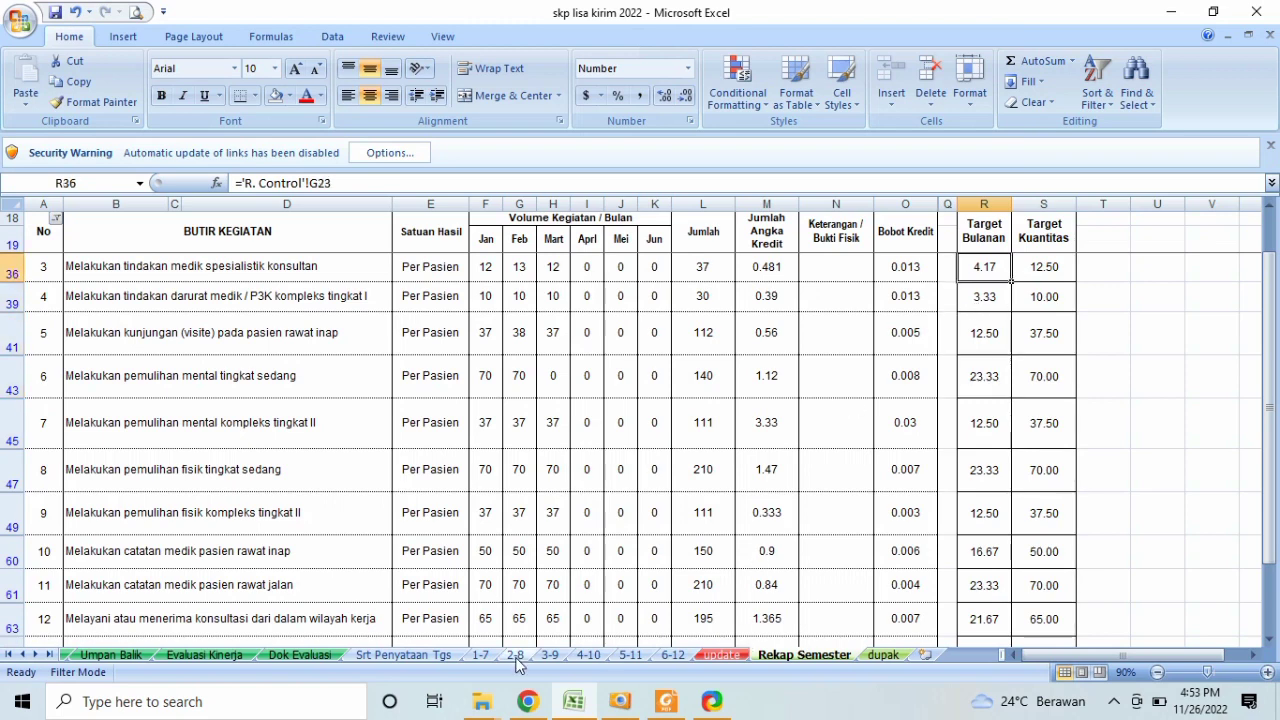
# Step: Go through the remaining activities on Rekap Semester to the Total row and check the Jumlah Angka Kredit in M185
pyautogui.click(632, 582)
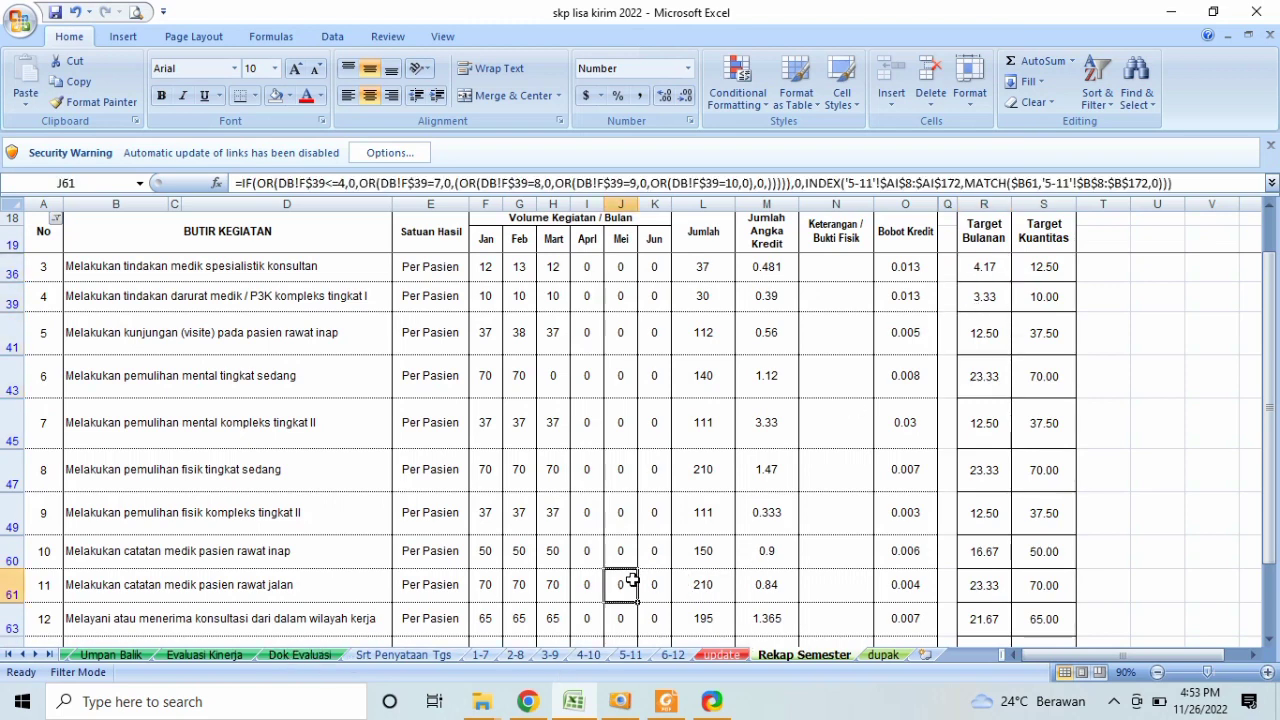
pyautogui.press('Down')
pyautogui.press('Down')
pyautogui.press('Down')
pyautogui.press('Down')
pyautogui.press('Down')
pyautogui.press('Down')
pyautogui.press('Down')
pyautogui.press('Down')
pyautogui.press('Down')
pyautogui.press('Down')
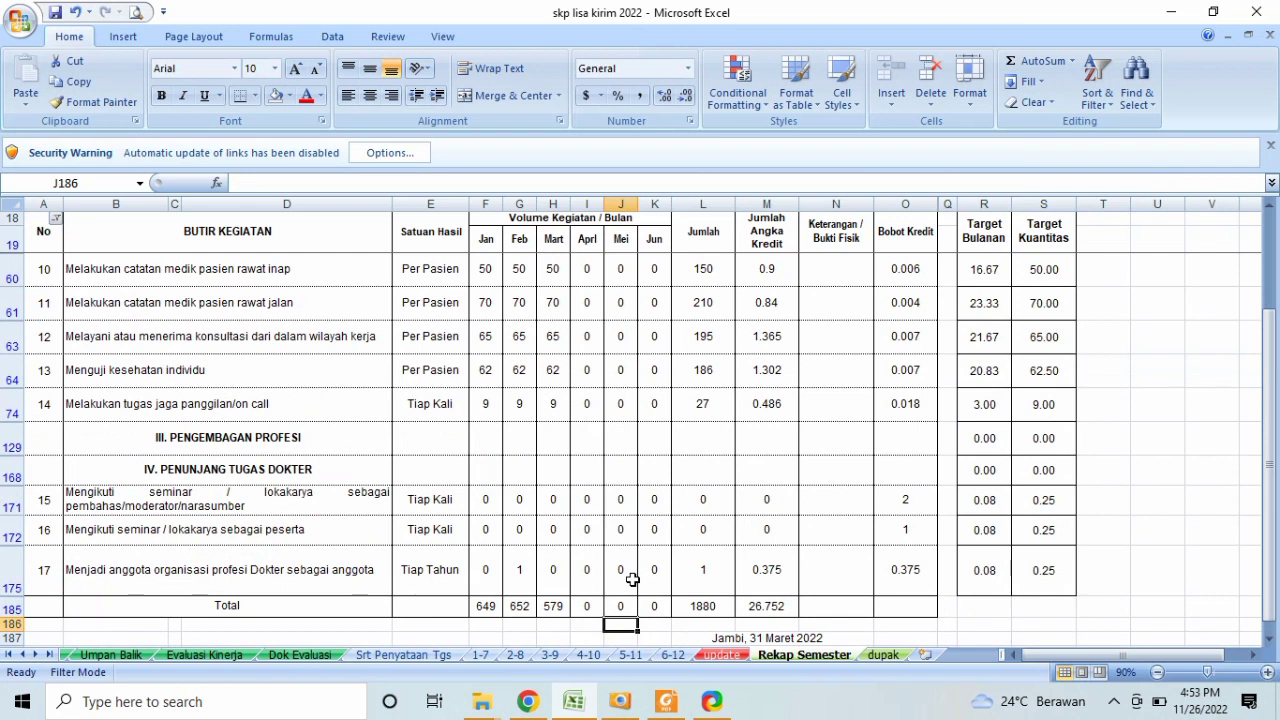
pyautogui.click(767, 607)
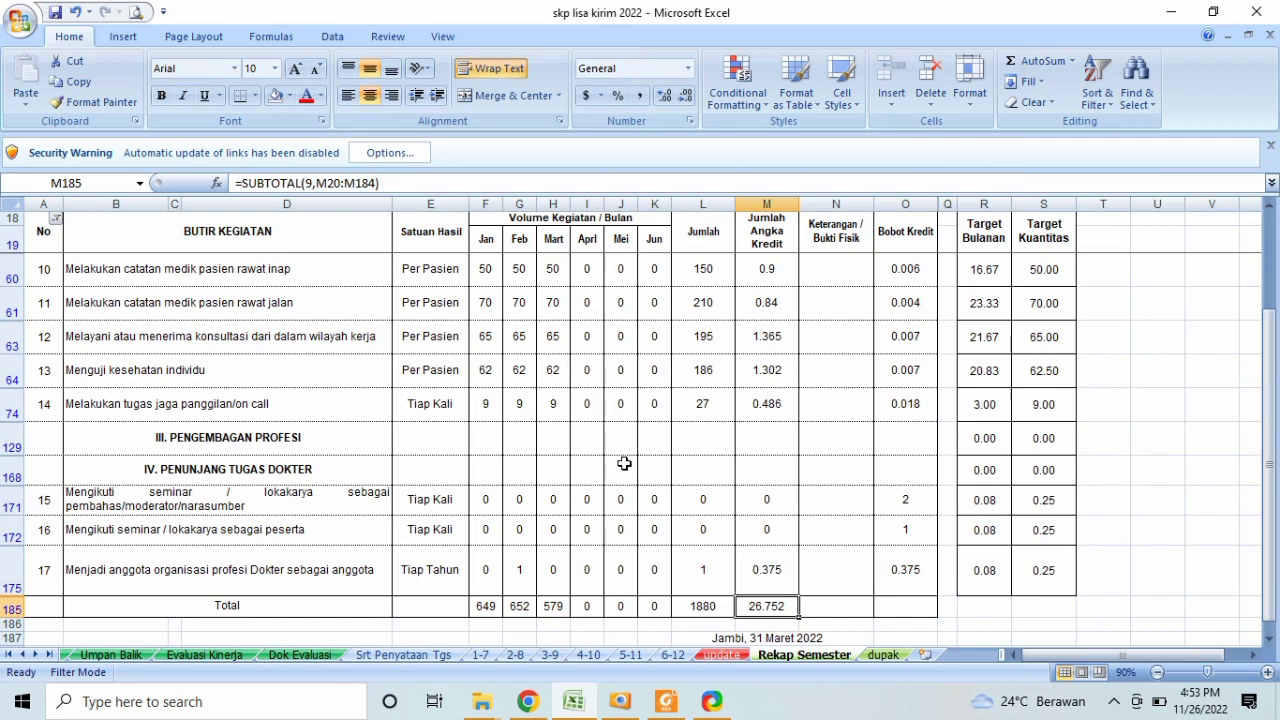
# Step: Compare the January volume of Melakukan pemulihan fisik kompleks tingkat II with its Target Bulanan in R49
pyautogui.click(486, 257)
pyautogui.press('Down')
pyautogui.press('Up')
pyautogui.press('Up')
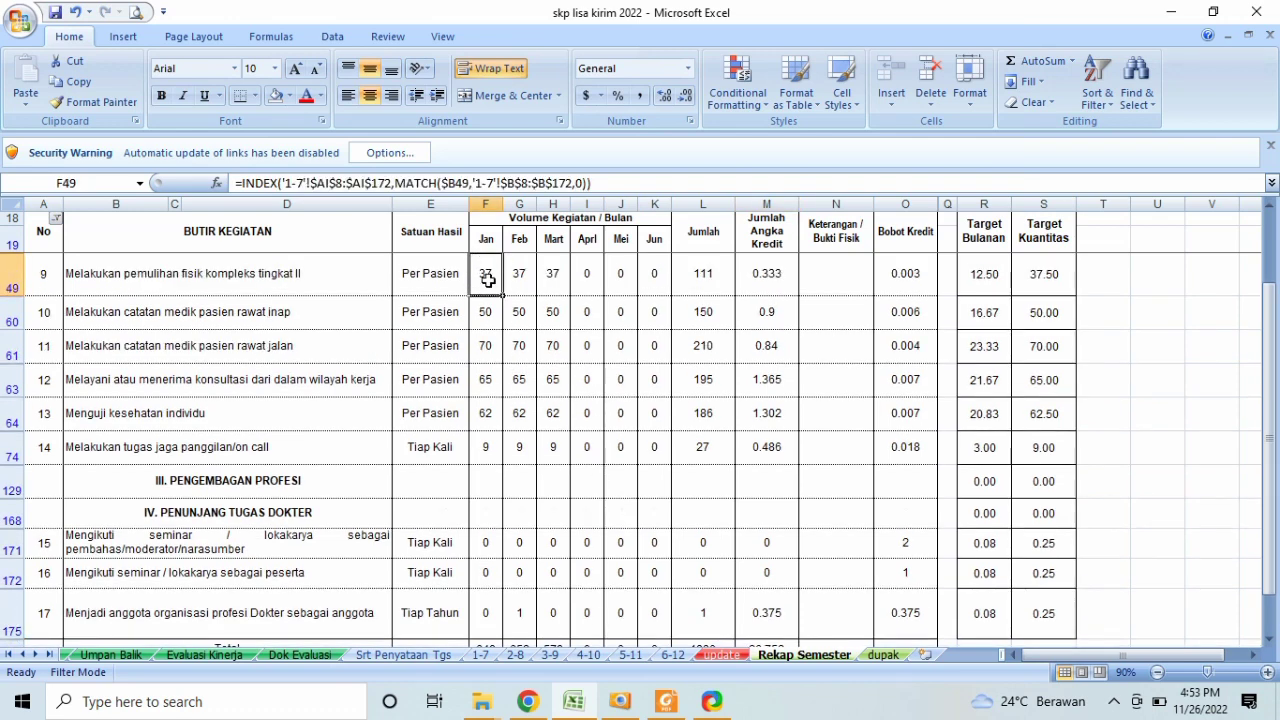
pyautogui.click(988, 262)
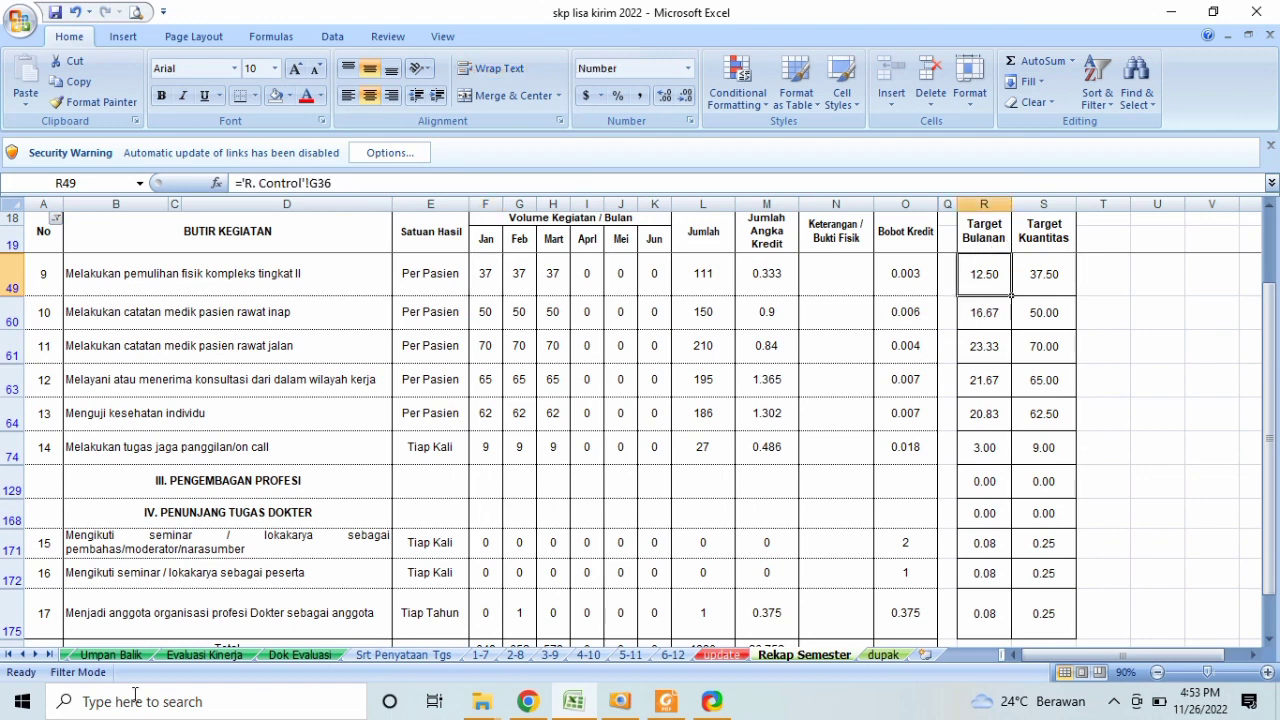
# Step: Return to the DB sheet and examine the 80% targets in D47 and F49 alongside the three-month target in H47
pyautogui.click(12, 655)
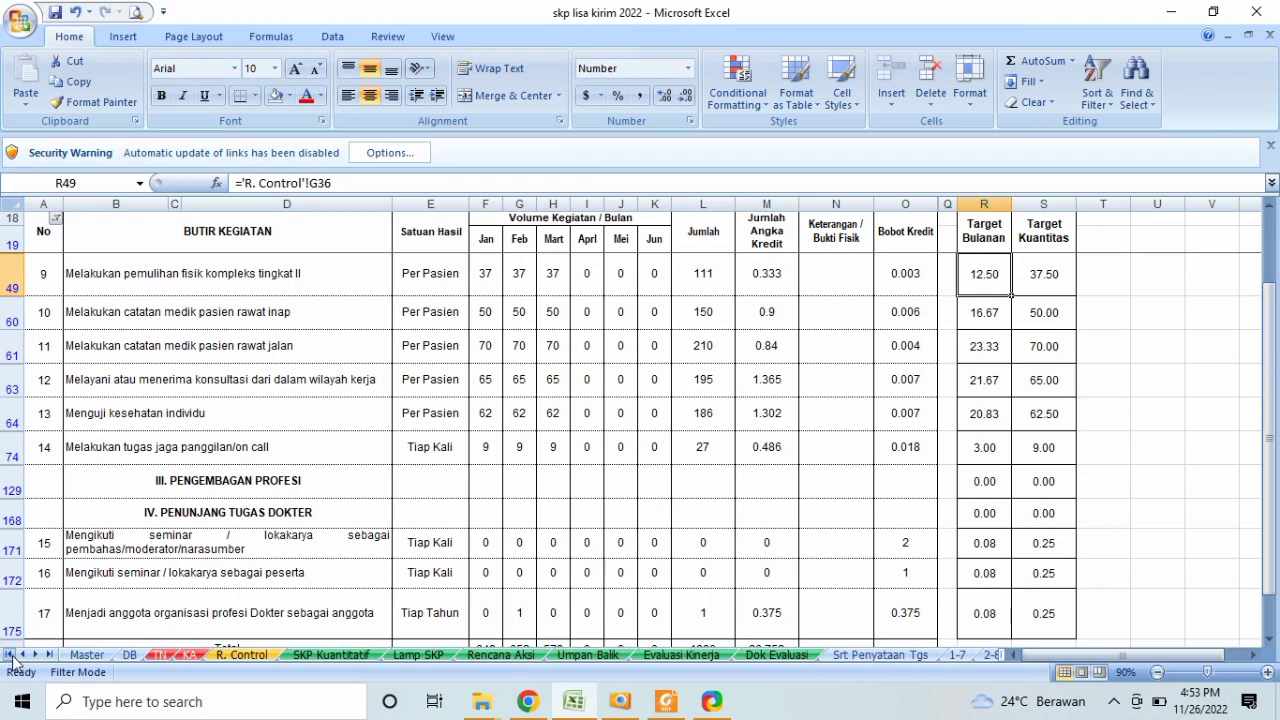
pyautogui.click(129, 655)
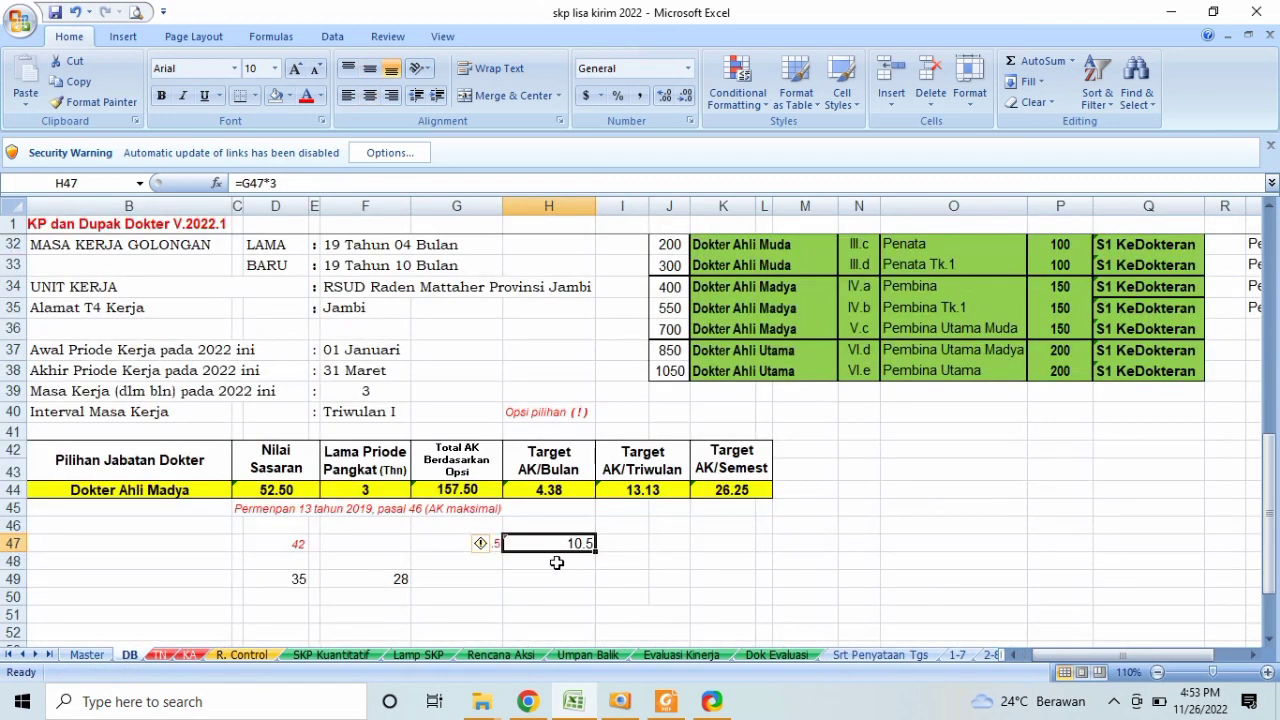
pyautogui.moveTo(588, 576); pyautogui.dragTo(572, 545)
pyautogui.click(304, 548)
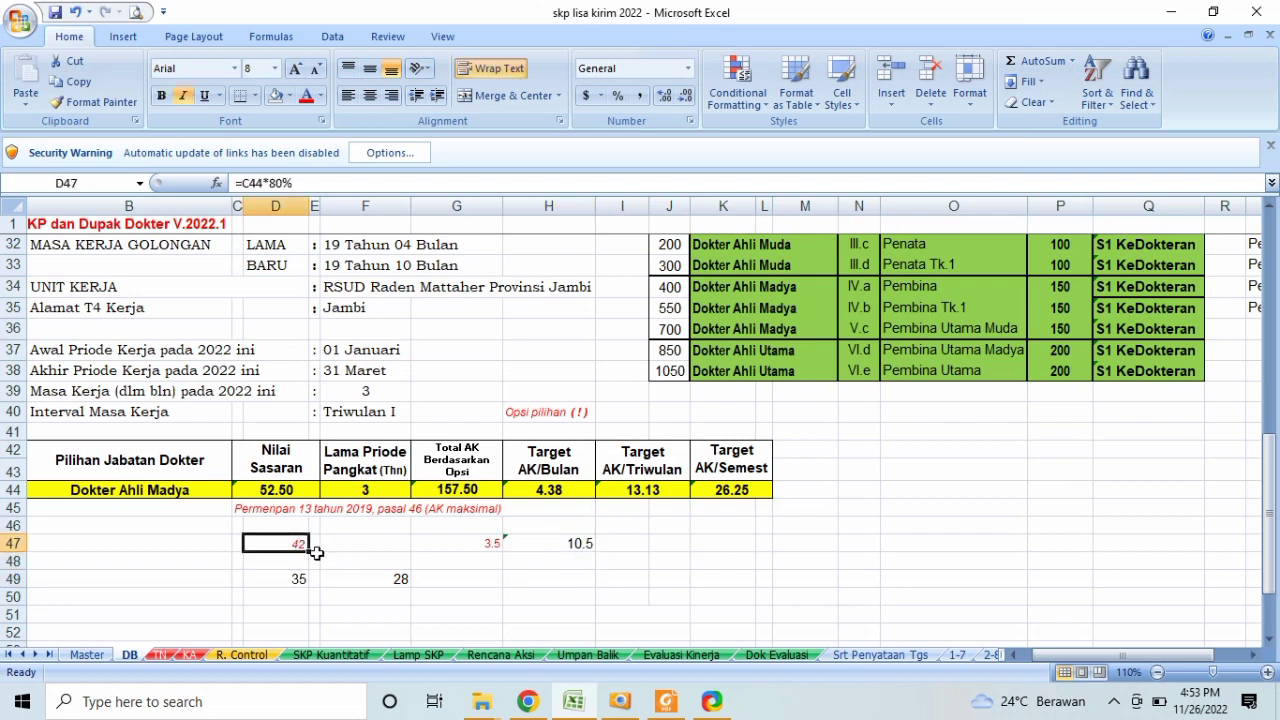
pyautogui.click(403, 584)
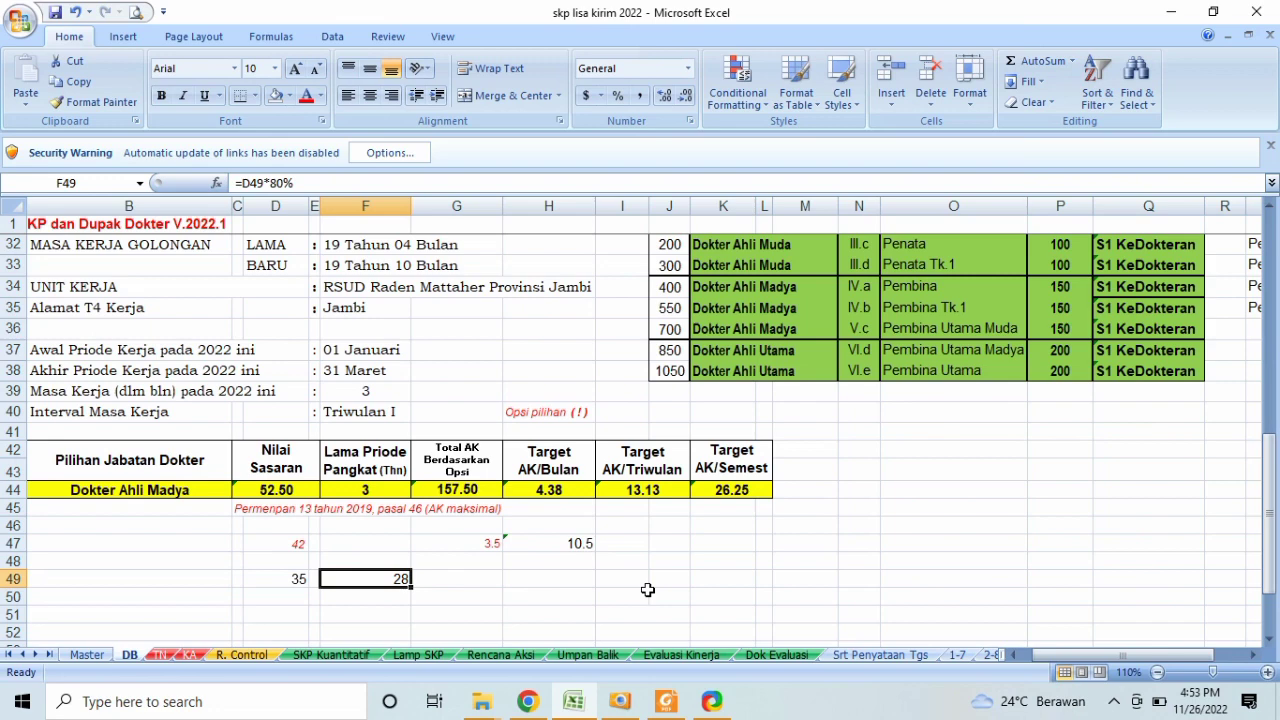
# Step: Switch to ACDSee Quick View and check the Lama, Baru and Jumlah credits in the Penetapan Angka Kredit photo
pyautogui.click(620, 705)
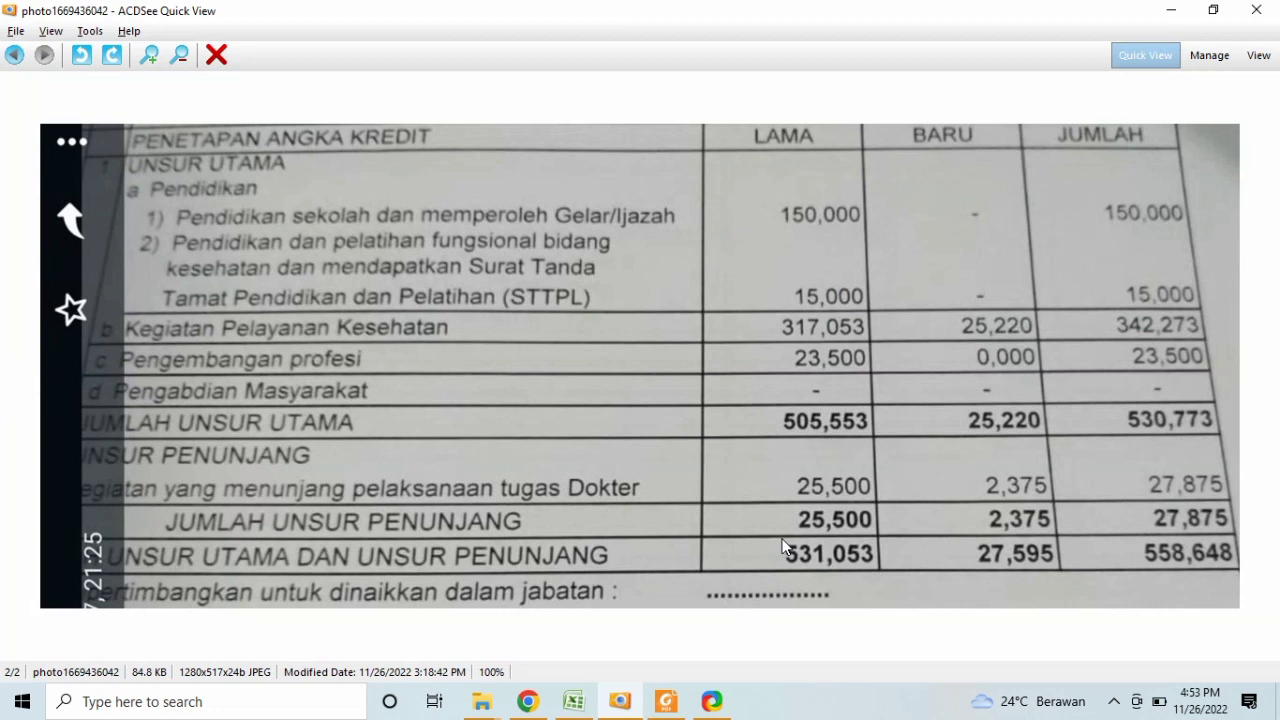
pyautogui.click(1115, 706)
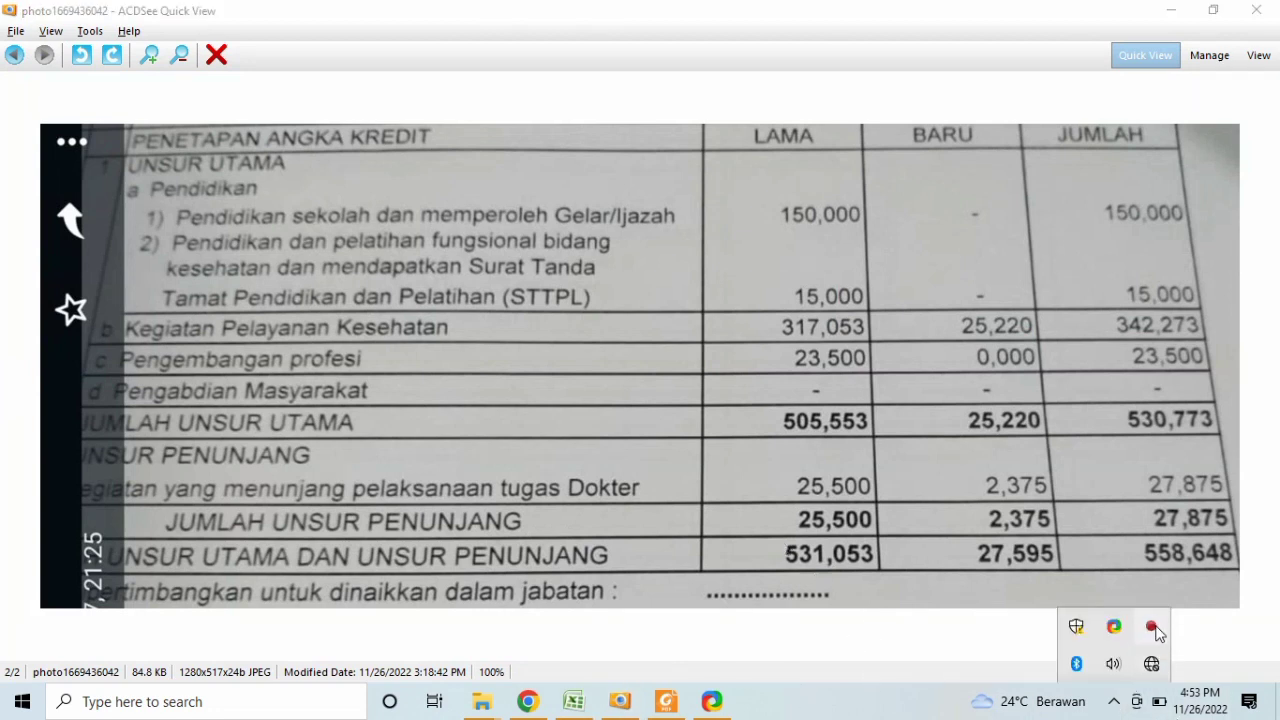